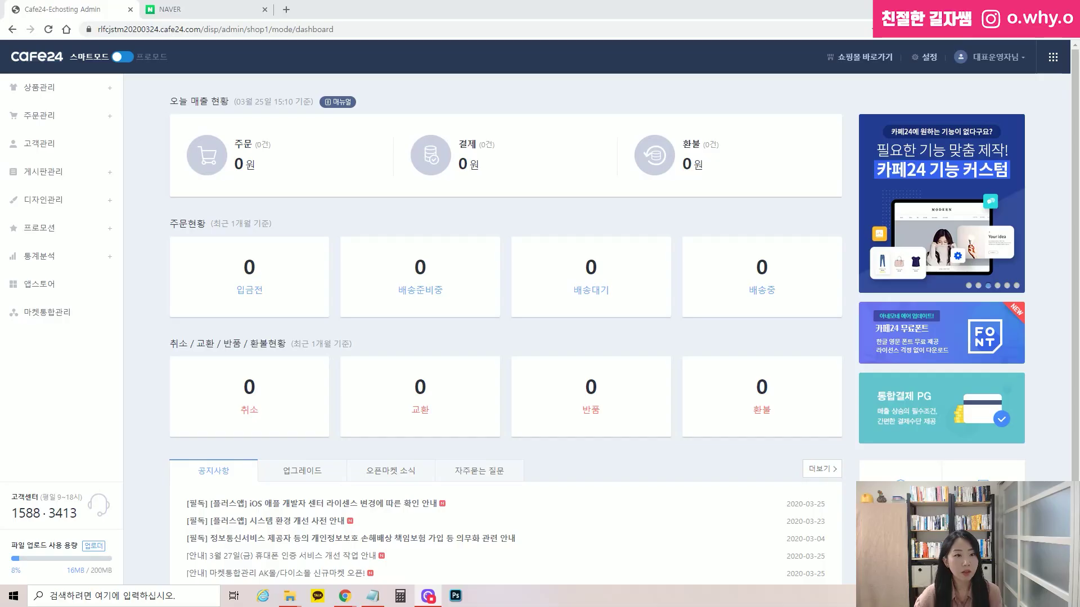
Step: View the product registration form in 프로모드, and return to 스마트모드
{"action": "left_click", "coordinate": [58, 88]}
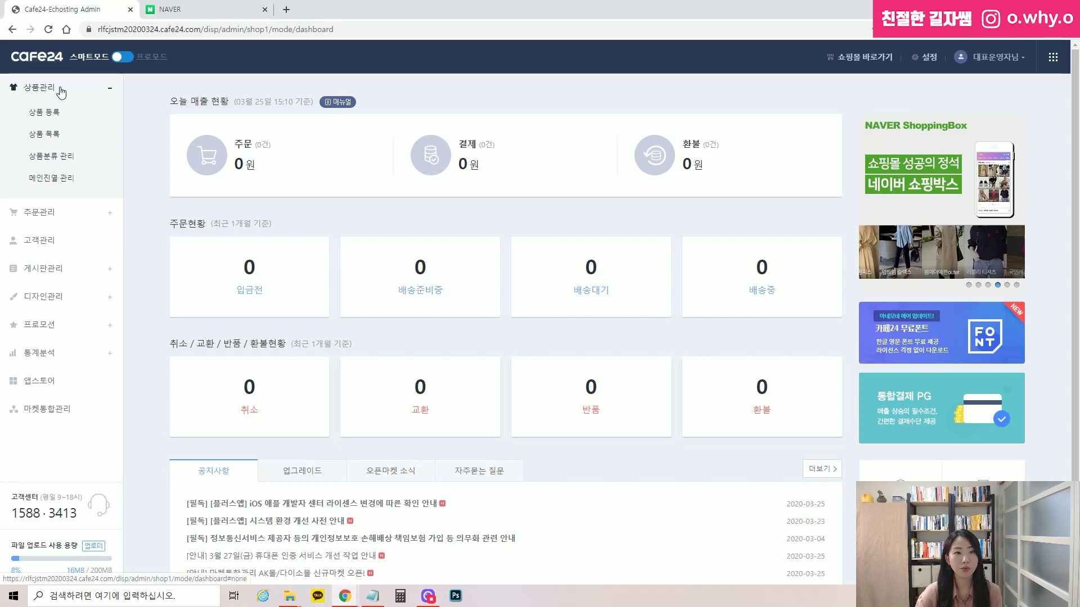
{"action": "left_click", "coordinate": [122, 57]}
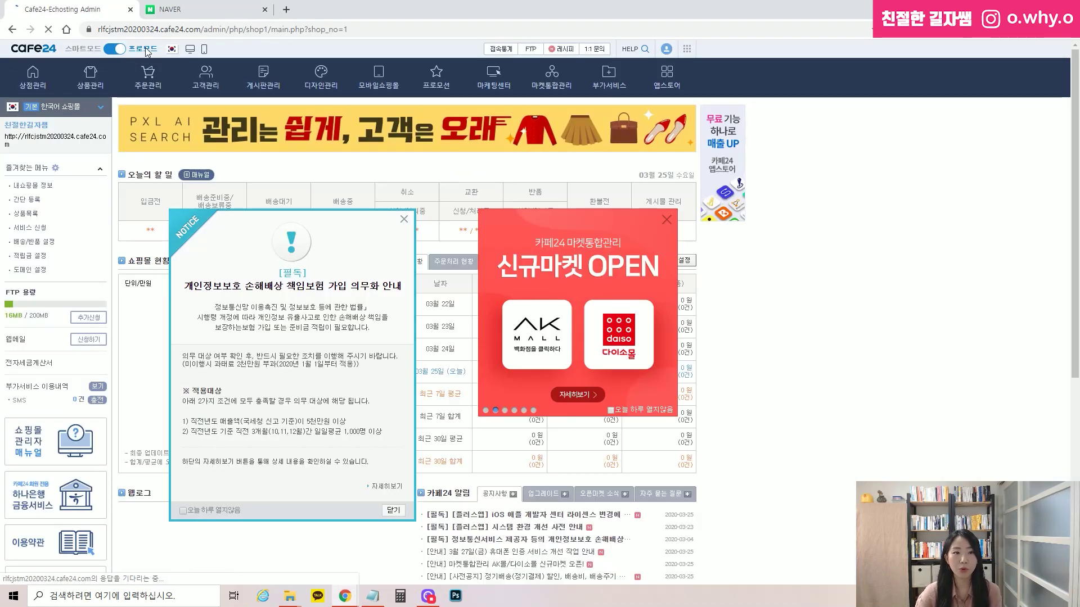
{"action": "left_click", "coordinate": [90, 79]}
{"action": "left_click", "coordinate": [24, 212]}
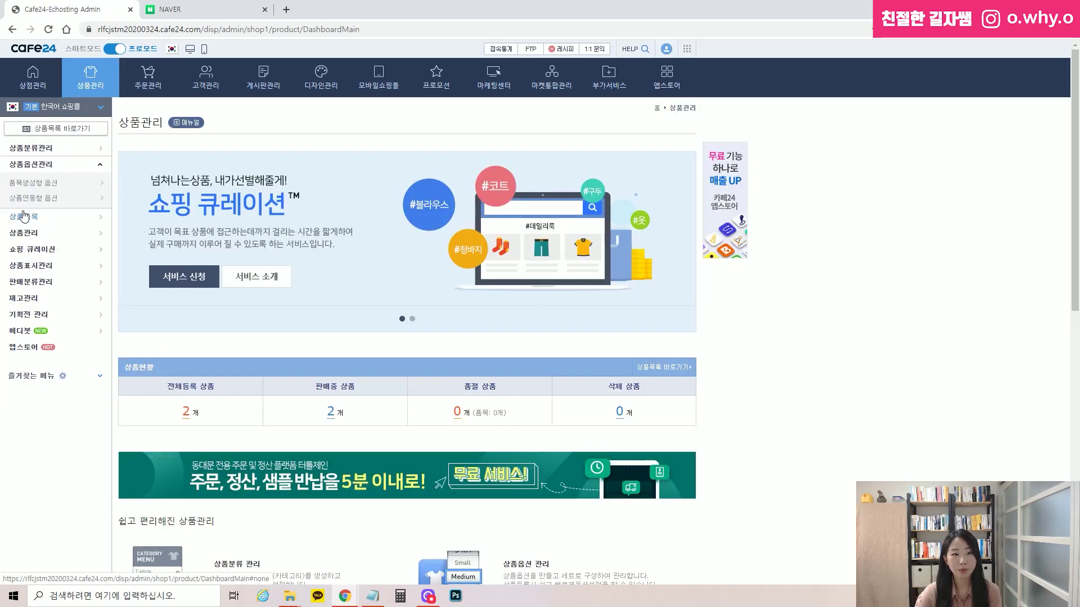
{"action": "left_click", "coordinate": [33, 219]}
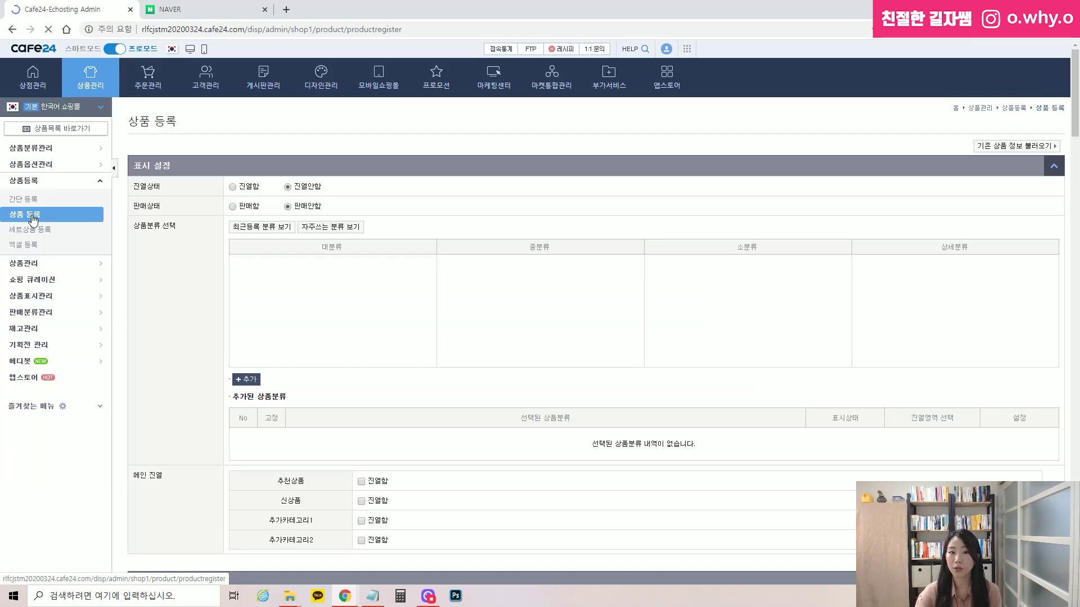
{"action": "left_click", "coordinate": [110, 51]}
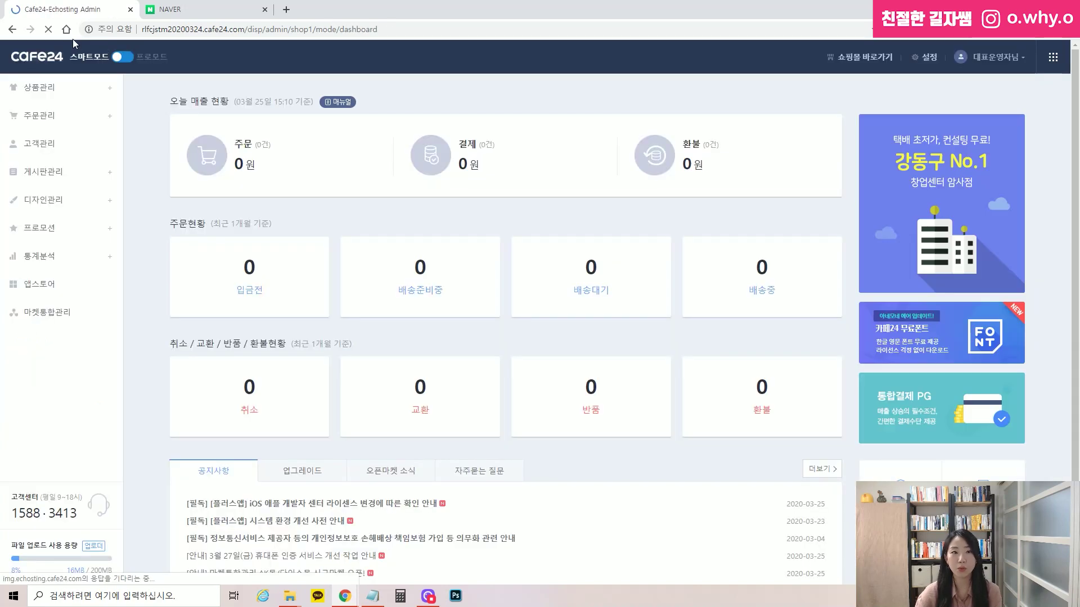
Step: Start a new product registration with the product name 자수 미니 원피스 and a selling price of 1000000원
{"action": "left_click", "coordinate": [49, 87]}
{"action": "left_click", "coordinate": [48, 116]}
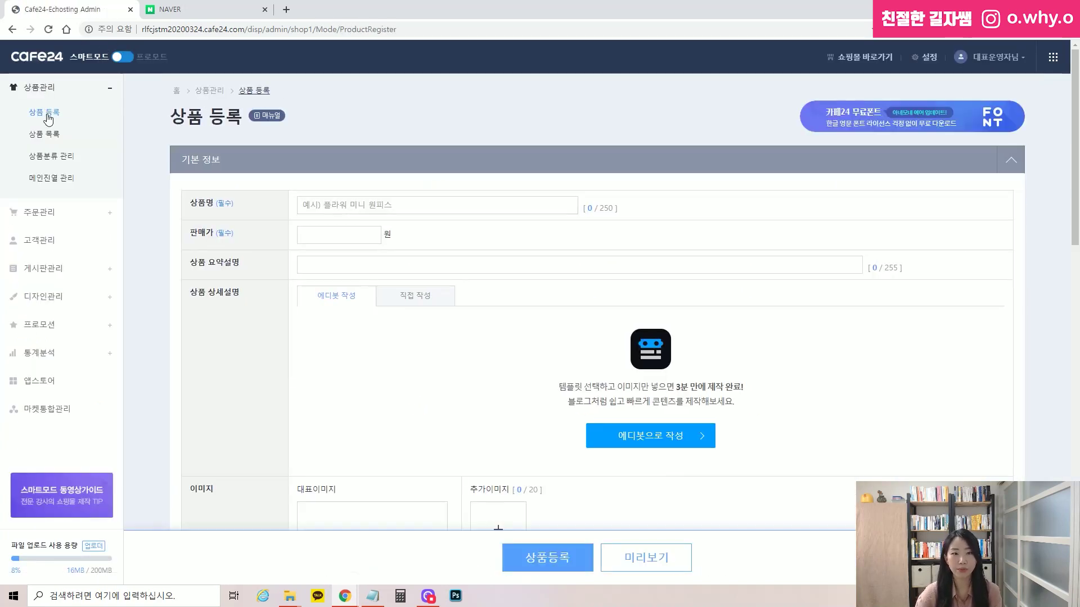
{"action": "left_click", "coordinate": [349, 209]}
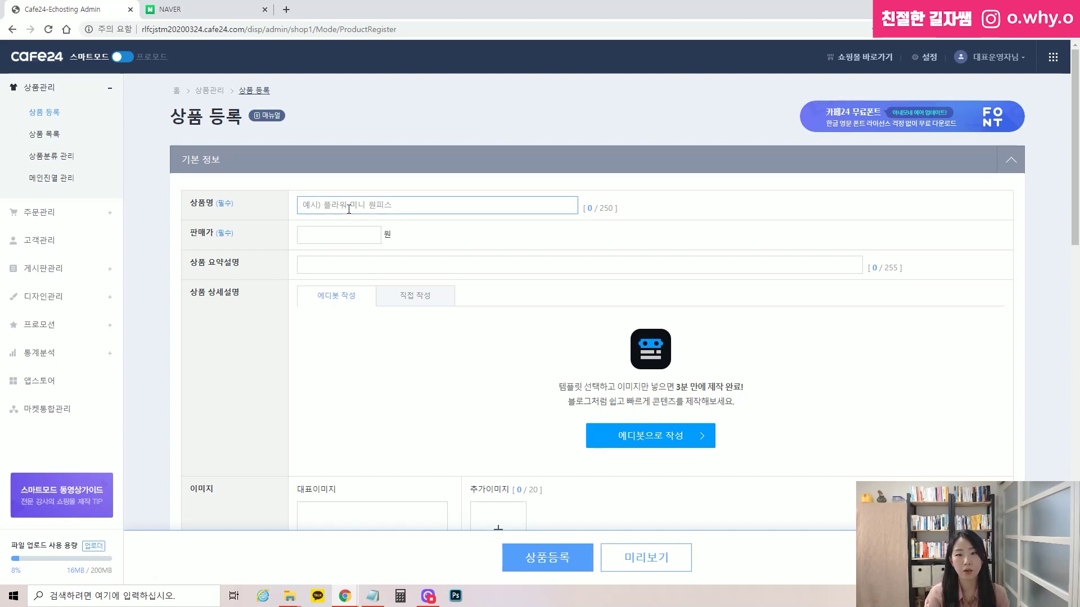
{"action": "type", "text": "재수 이미 오"}
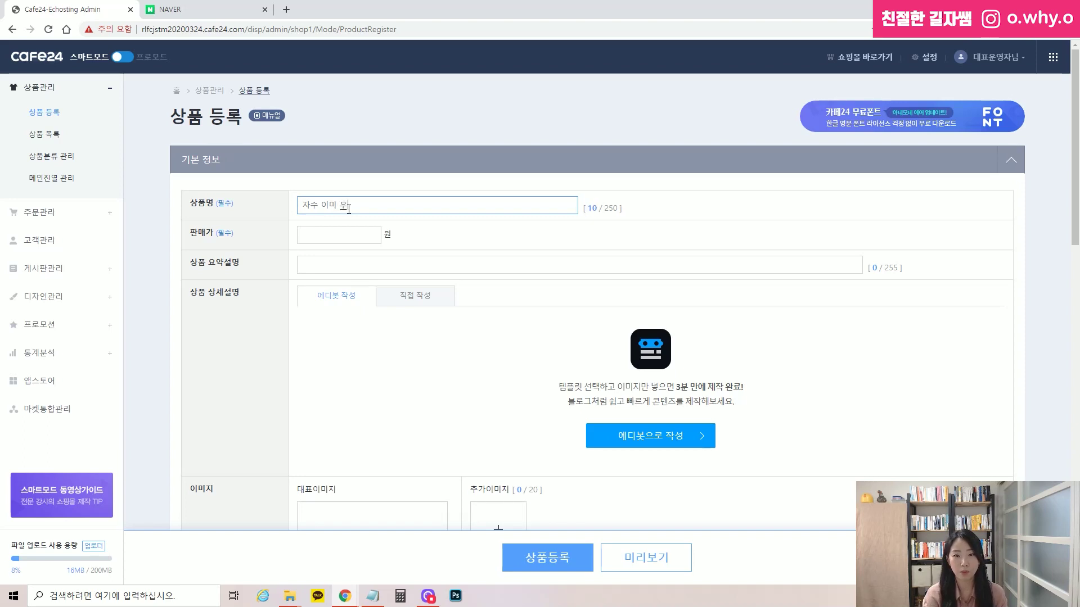
{"action": "key", "text": "BackSpace"}
{"action": "key", "text": "BackSpace"}
{"action": "type", "text": "미니 원피스"}
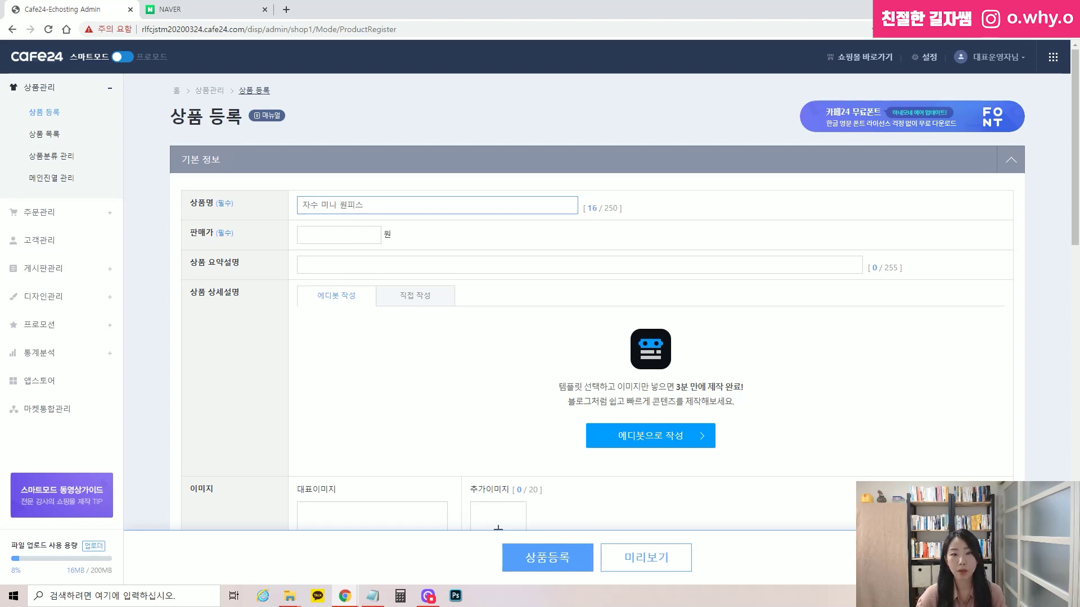
{"action": "left_click", "coordinate": [363, 236]}
{"action": "type", "text": "1000000"}
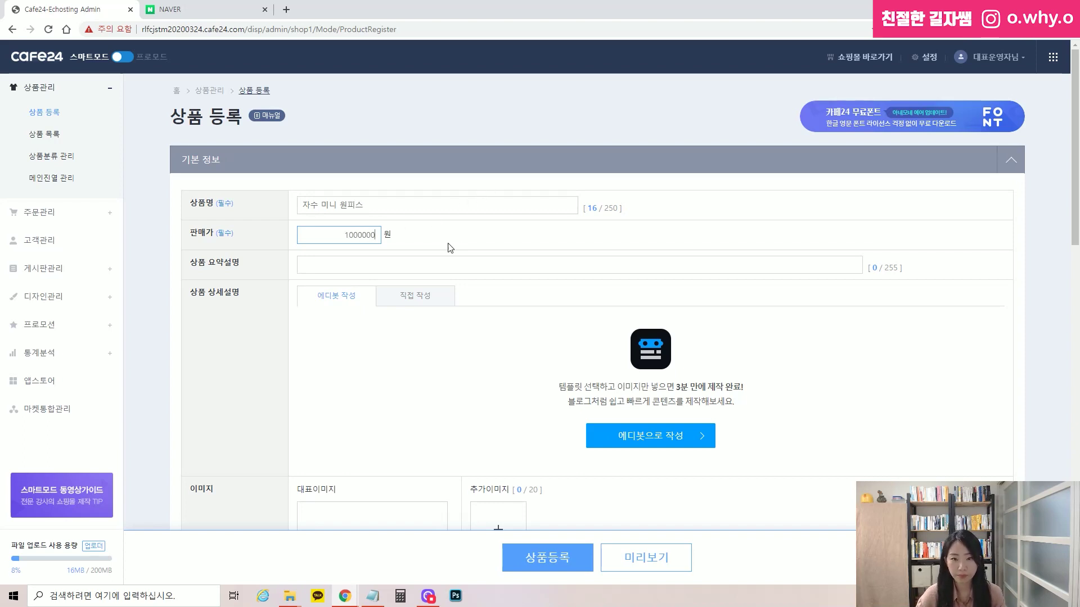
Step: Look at the 직접 작성 editor for the detailed product description, and return to the 에디봇 작성 option
{"action": "left_click", "coordinate": [399, 269]}
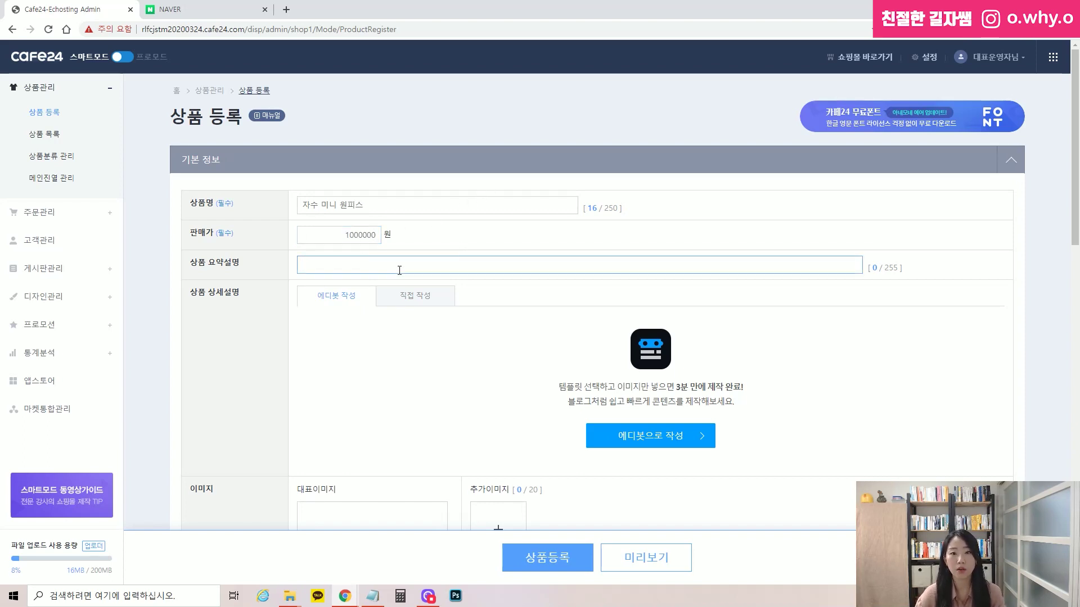
{"action": "scroll", "coordinate": [398, 285], "scroll_direction": "down", "scroll_amount": 1}
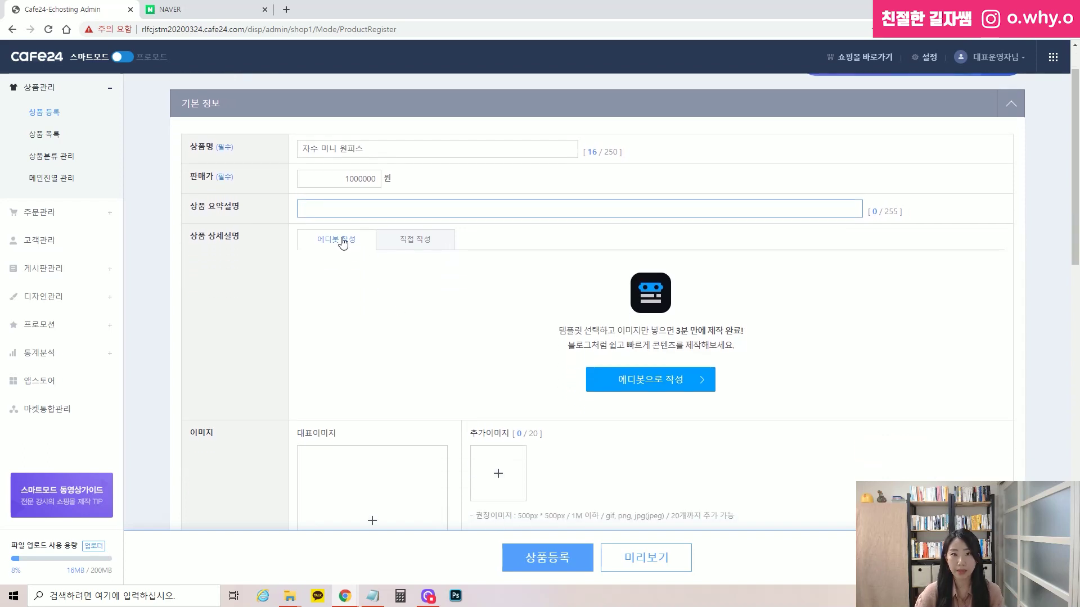
{"action": "left_click", "coordinate": [421, 243]}
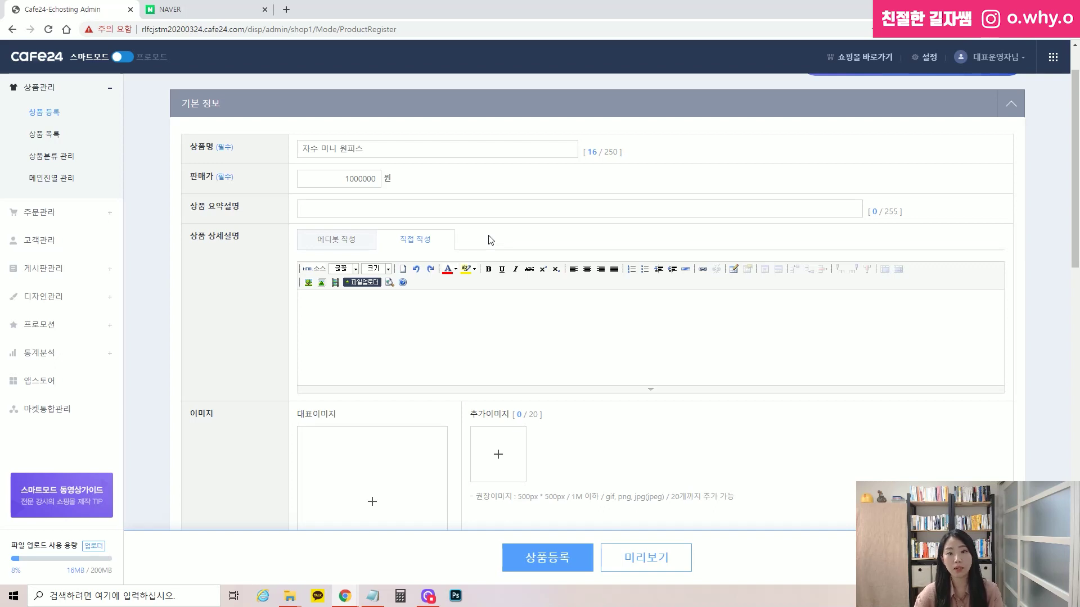
{"action": "left_click", "coordinate": [339, 240]}
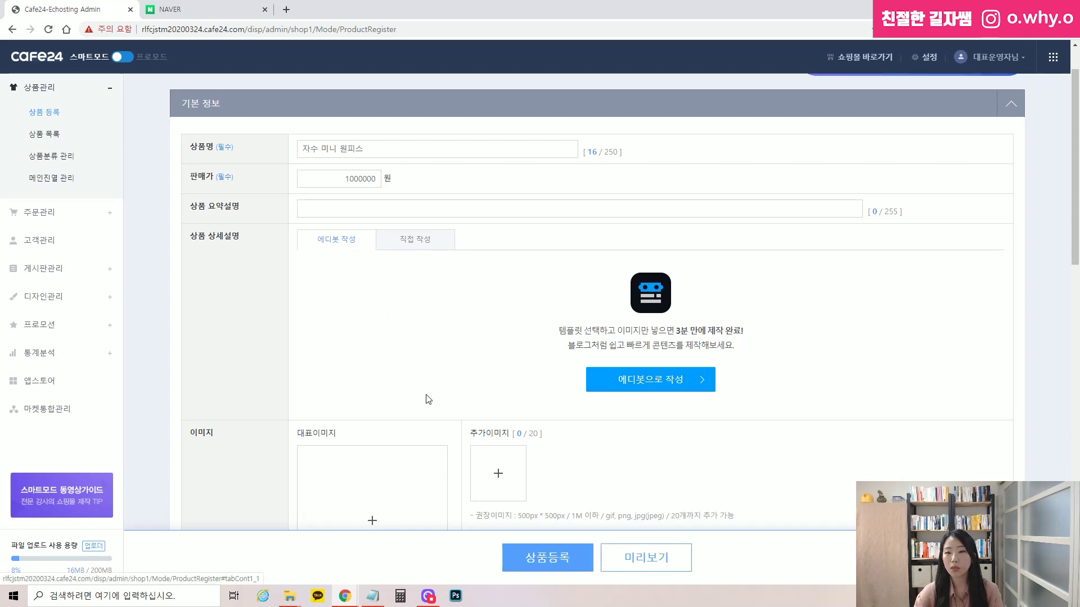
Step: Start writing the detailed product description with 에디봇, and dismiss the free font popup with 다시 보지 않기 enabled
{"action": "left_click", "coordinate": [650, 381]}
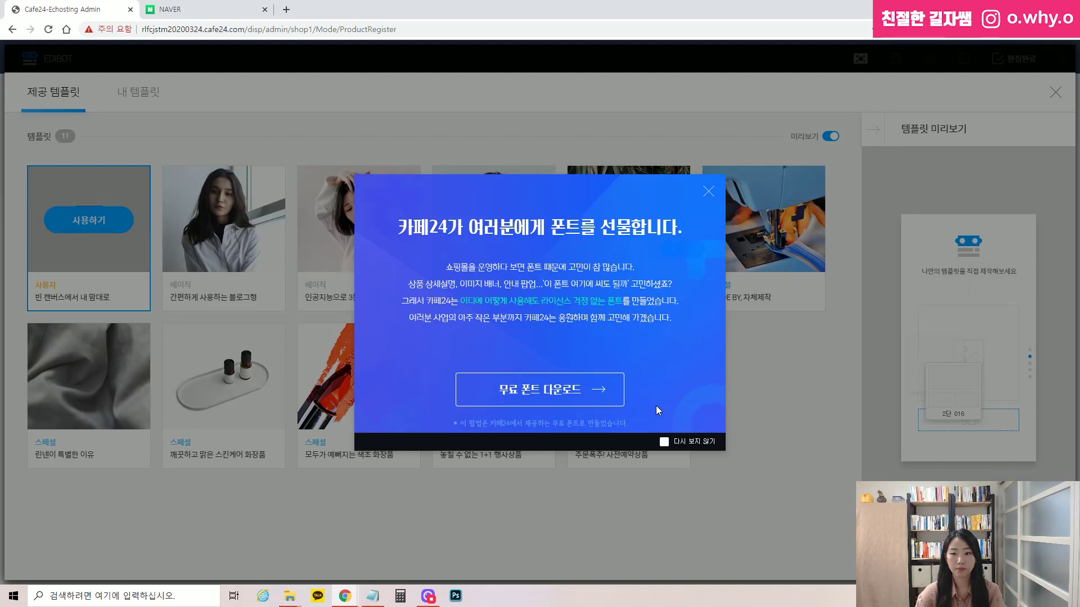
{"action": "left_click", "coordinate": [678, 442]}
{"action": "left_click", "coordinate": [708, 192]}
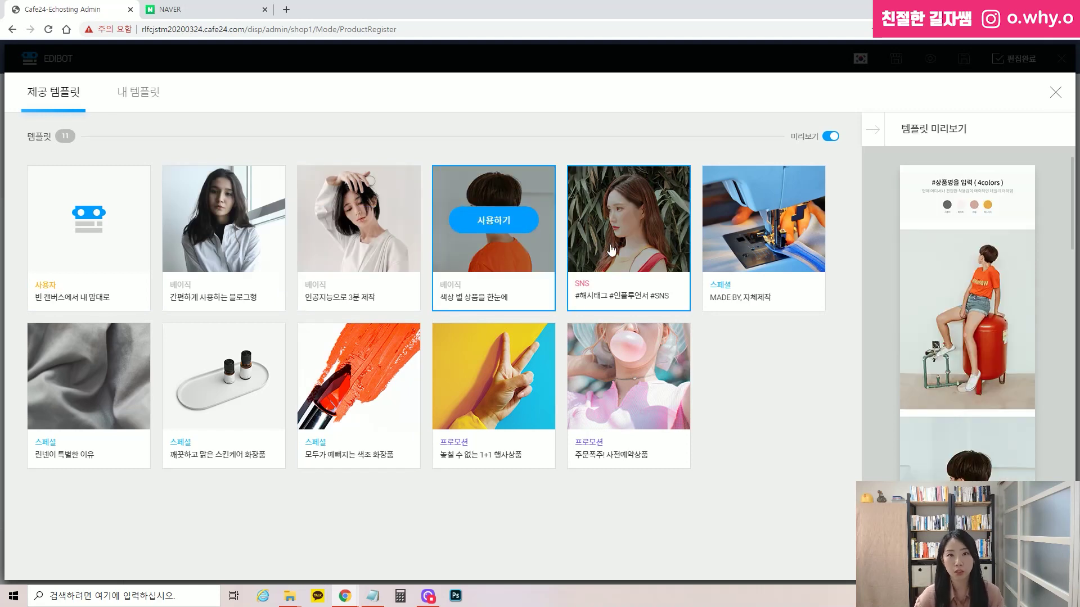
Step: Preview the 깨끗하고 맑은 스킨케어 화장품 and 색상 별 상품을 한눈에 templates, and check the saved templates in 내 템플릿
{"action": "mouse_move", "coordinate": [250, 374]}
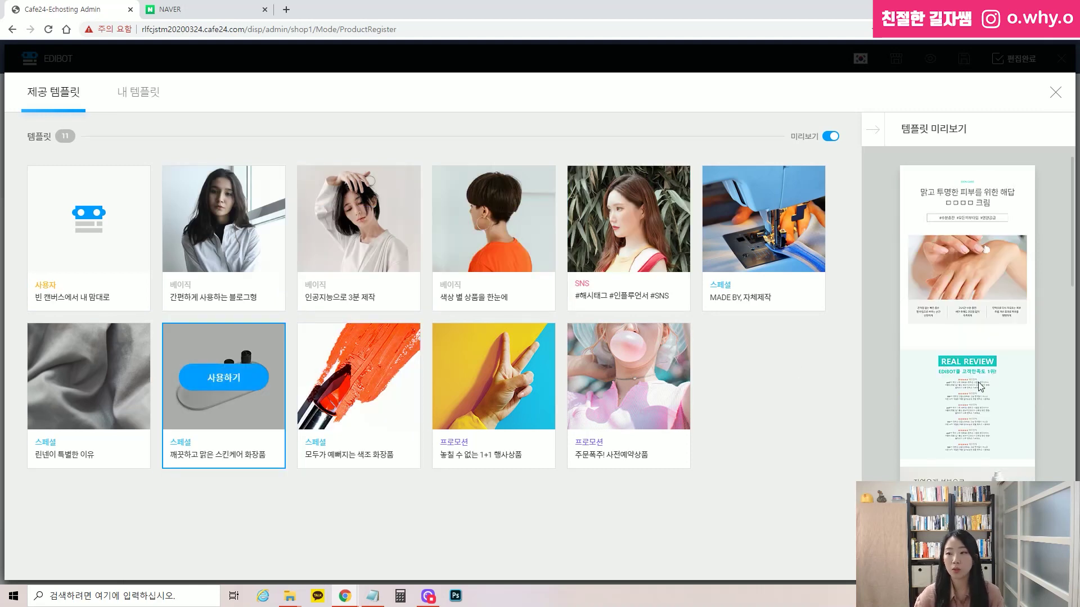
{"action": "scroll", "coordinate": [1008, 304], "scroll_direction": "down", "scroll_amount": 2}
{"action": "scroll", "coordinate": [985, 307], "scroll_direction": "down", "scroll_amount": 2}
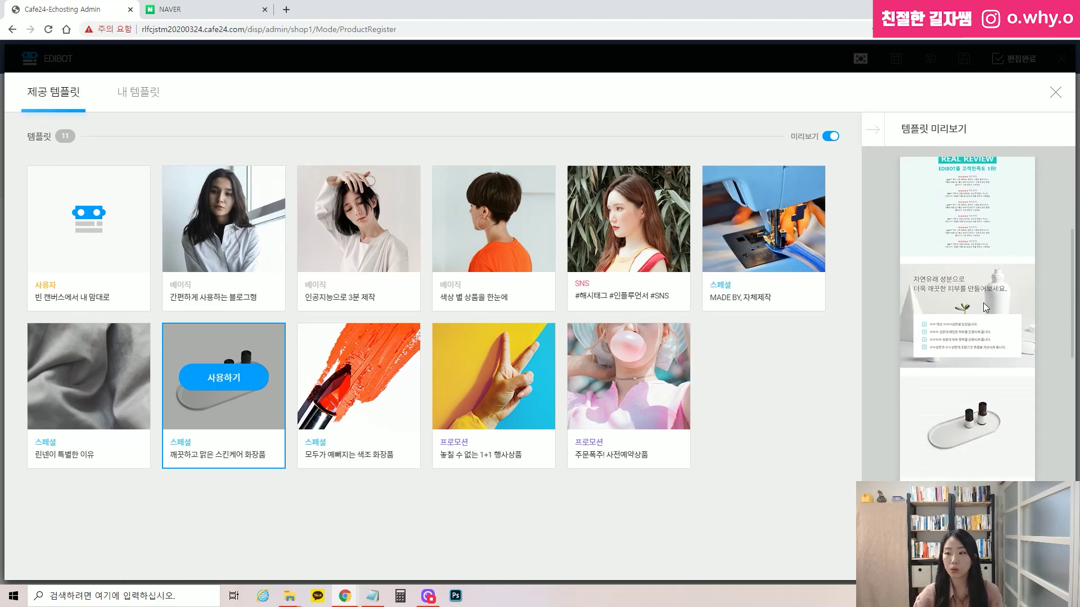
{"action": "scroll", "coordinate": [985, 308], "scroll_direction": "down", "scroll_amount": 1}
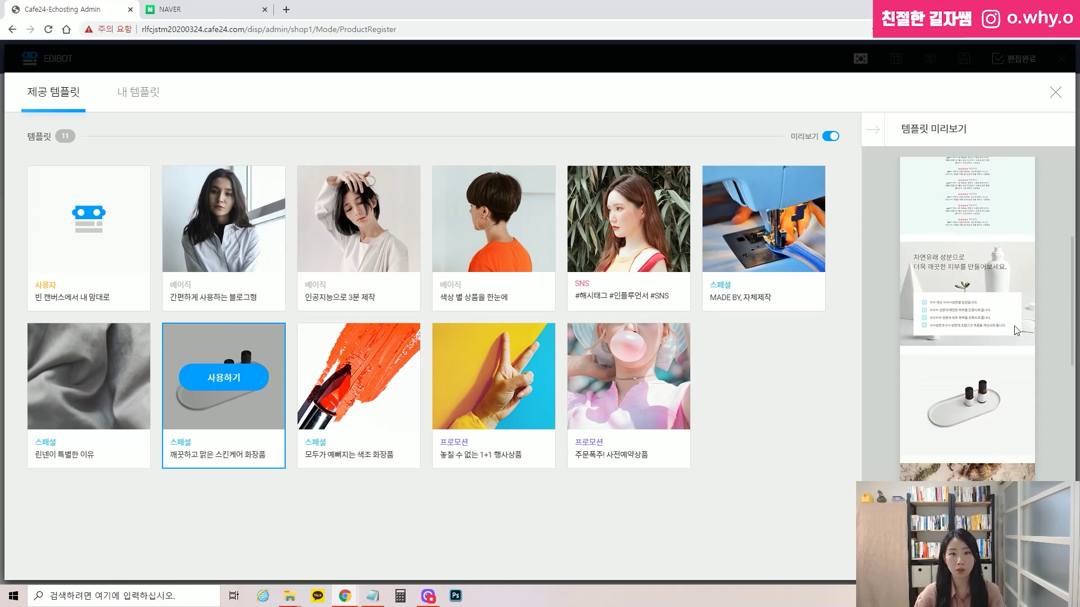
{"action": "mouse_move", "coordinate": [497, 235]}
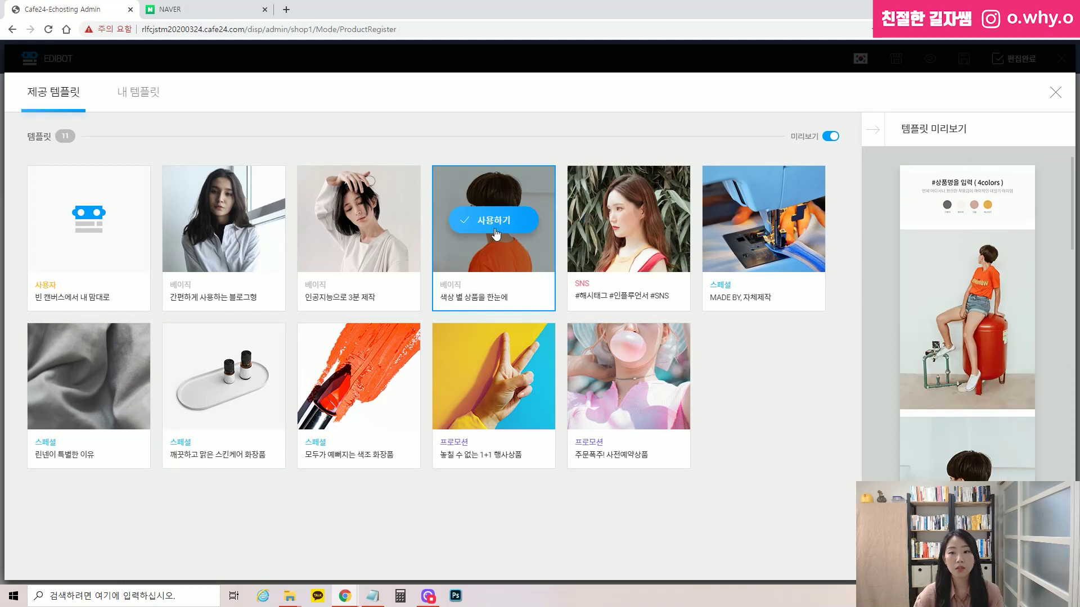
{"action": "left_click", "coordinate": [139, 100]}
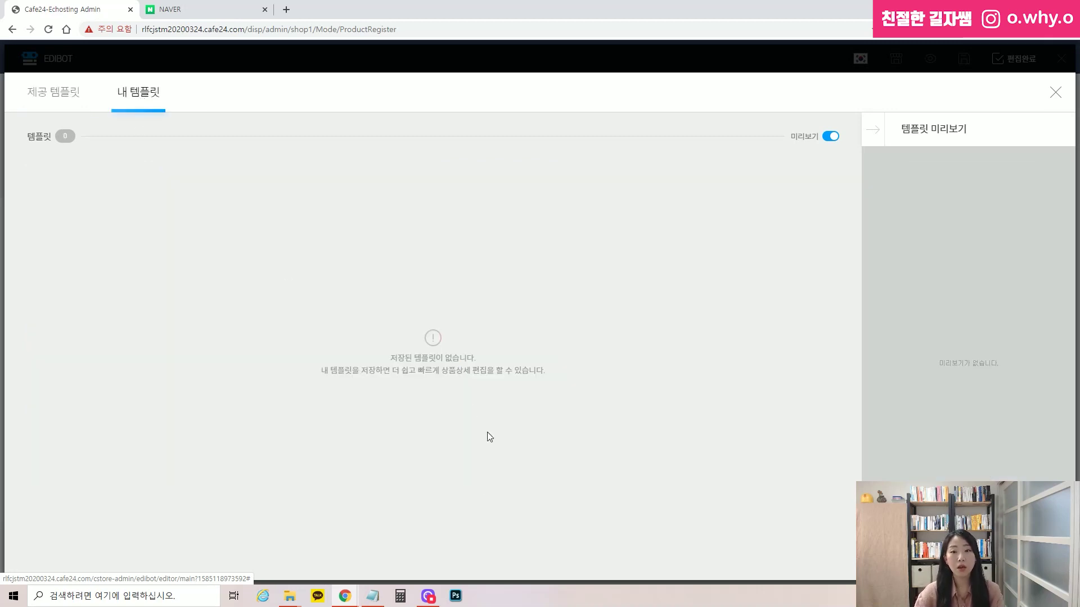
{"action": "left_click", "coordinate": [58, 93]}
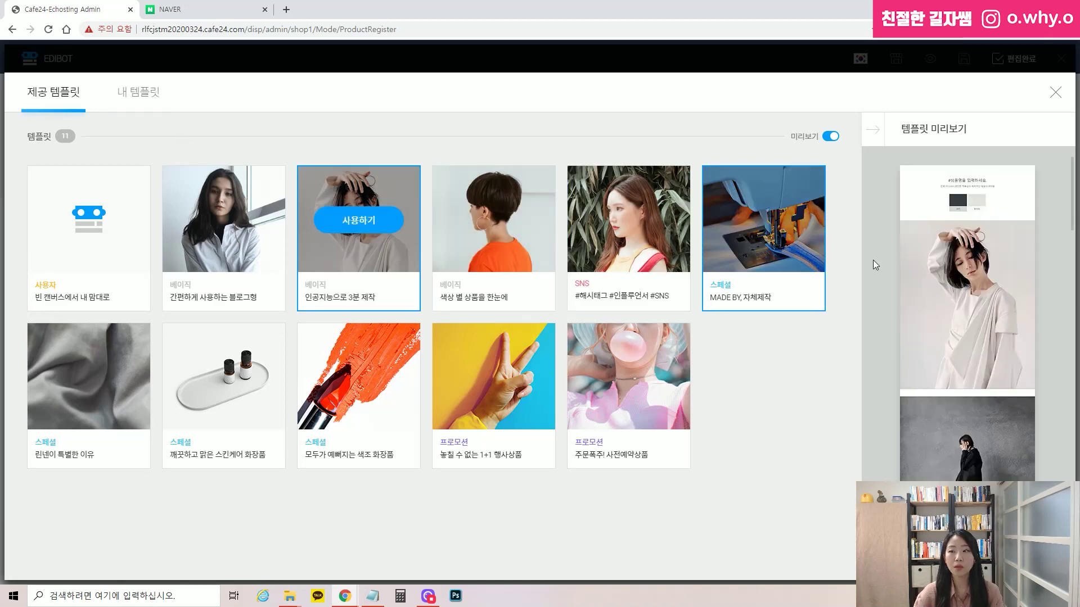
Step: Examine the 인공지능으로 3분 제작 template preview through to its product information, and revisit 내 템플릿 before returning to the provided templates
{"action": "scroll", "coordinate": [967, 282], "scroll_direction": "down", "scroll_amount": 5}
{"action": "scroll", "coordinate": [986, 308], "scroll_direction": "down", "scroll_amount": 2}
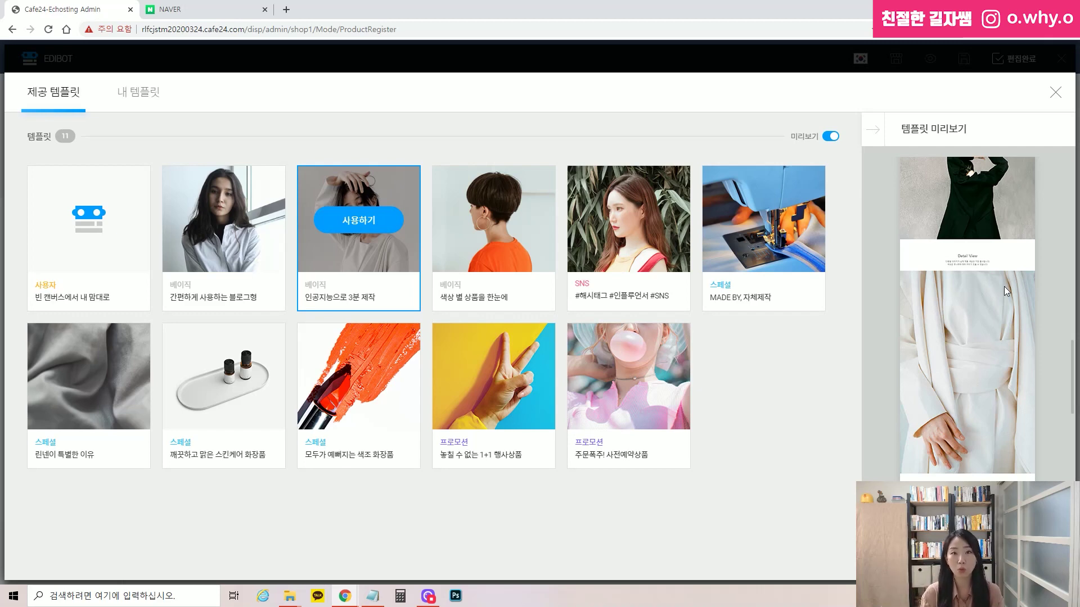
{"action": "scroll", "coordinate": [1004, 285], "scroll_direction": "down", "scroll_amount": 10}
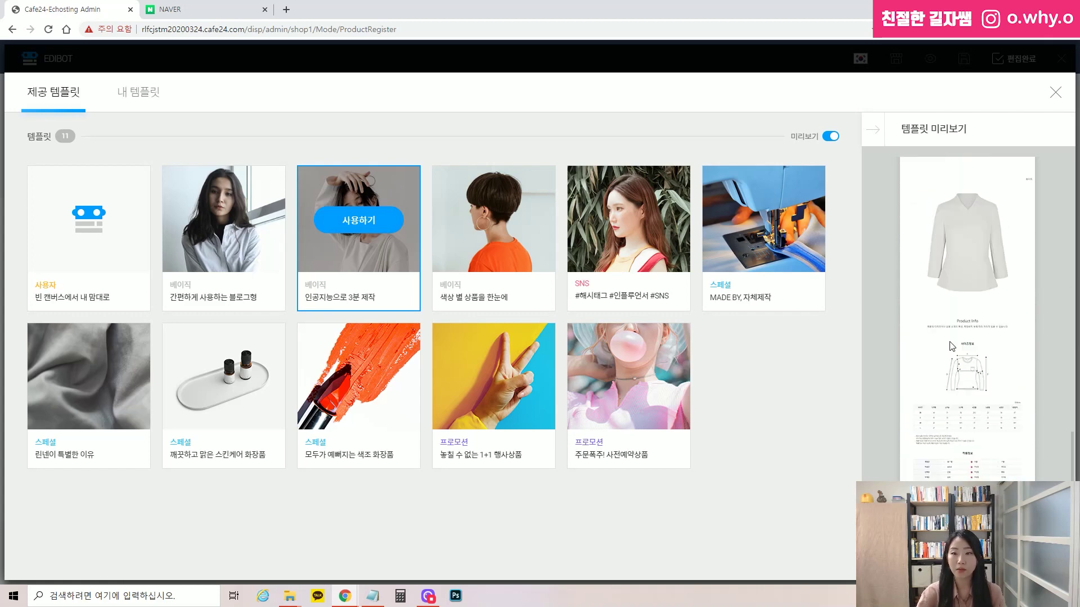
{"action": "left_click", "coordinate": [142, 95]}
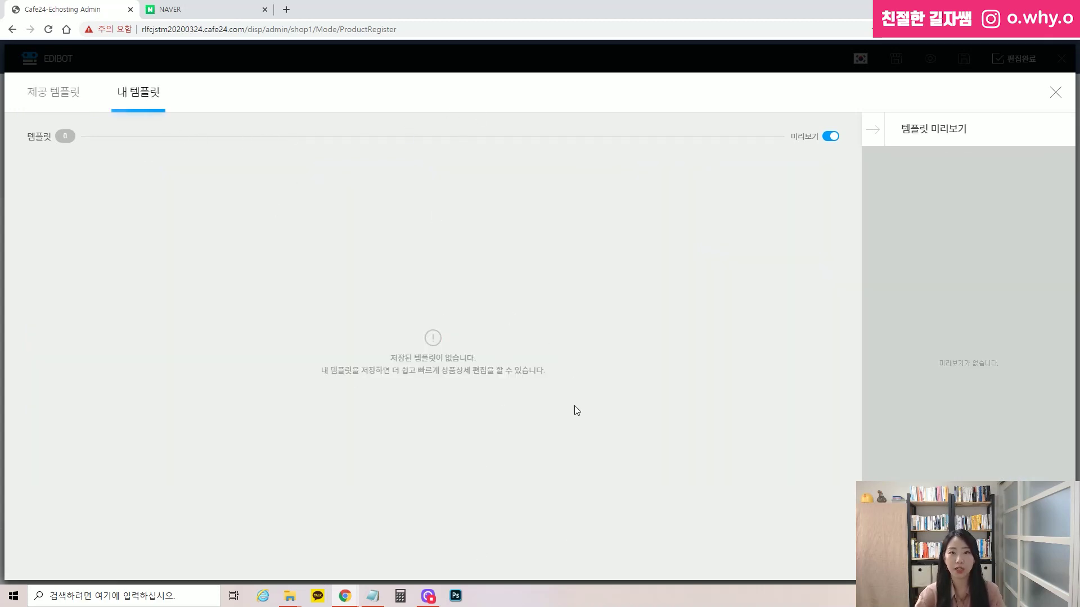
{"action": "left_click", "coordinate": [63, 98]}
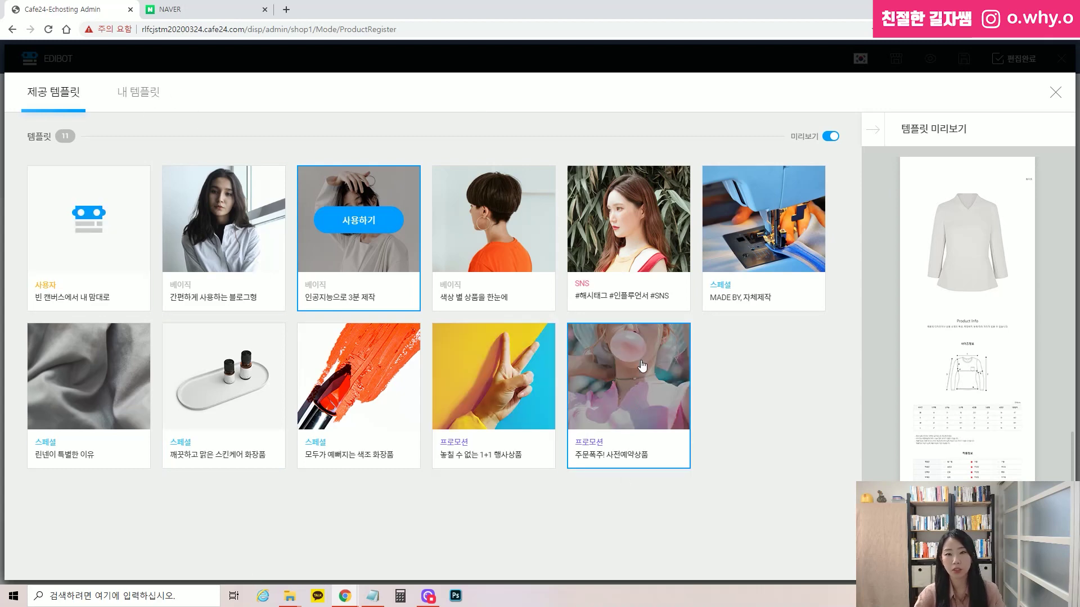
Step: Preview the MADE BY, 자체제작 template and use it for the product description
{"action": "left_click", "coordinate": [753, 242]}
{"action": "scroll", "coordinate": [939, 343], "scroll_direction": "down", "scroll_amount": 10}
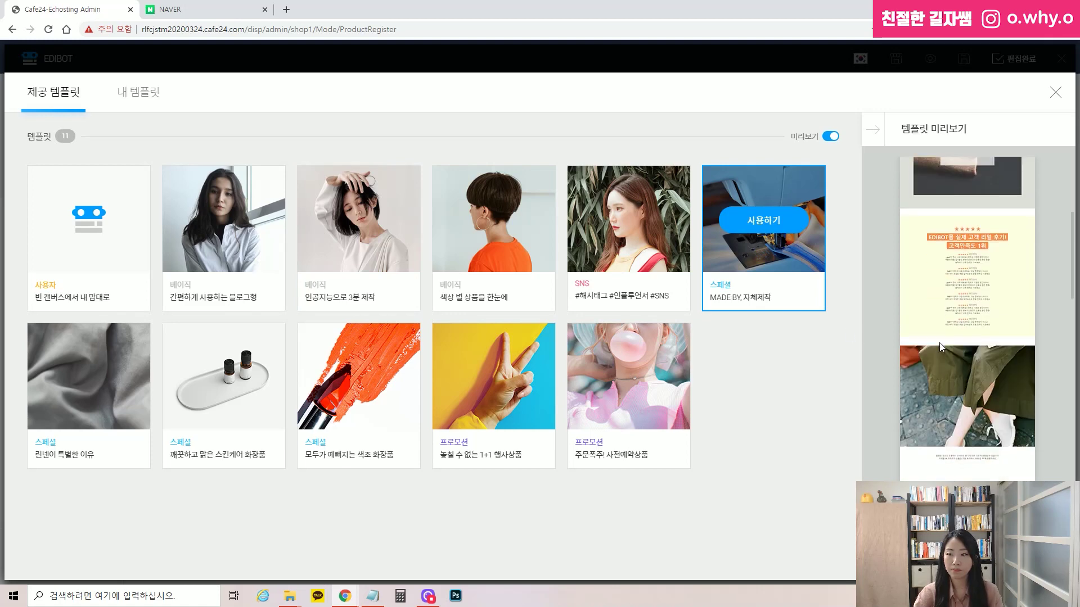
{"action": "left_click", "coordinate": [539, 245]}
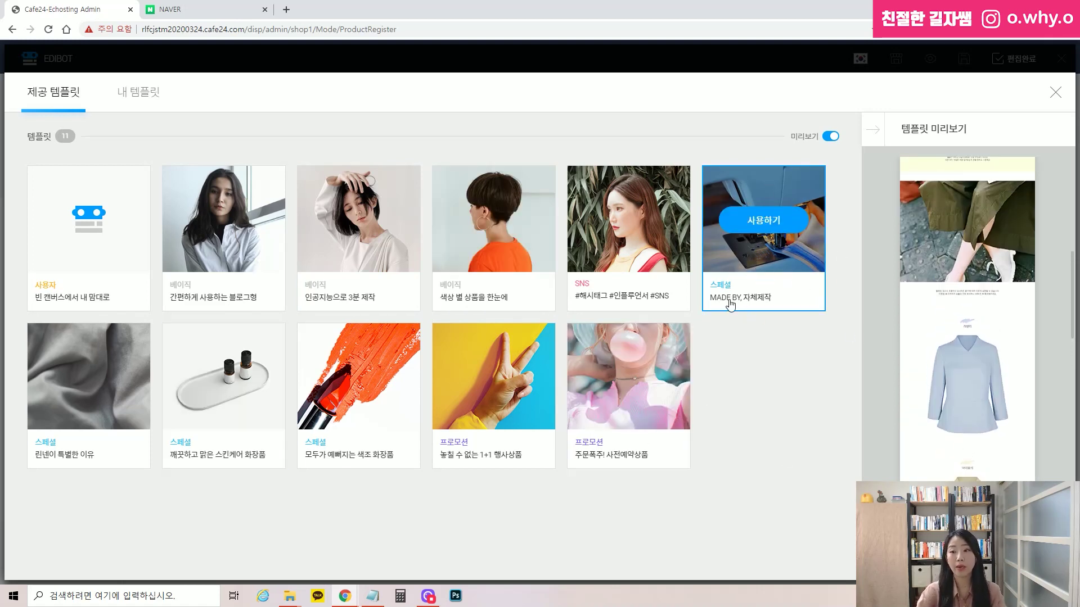
{"action": "left_click", "coordinate": [776, 228]}
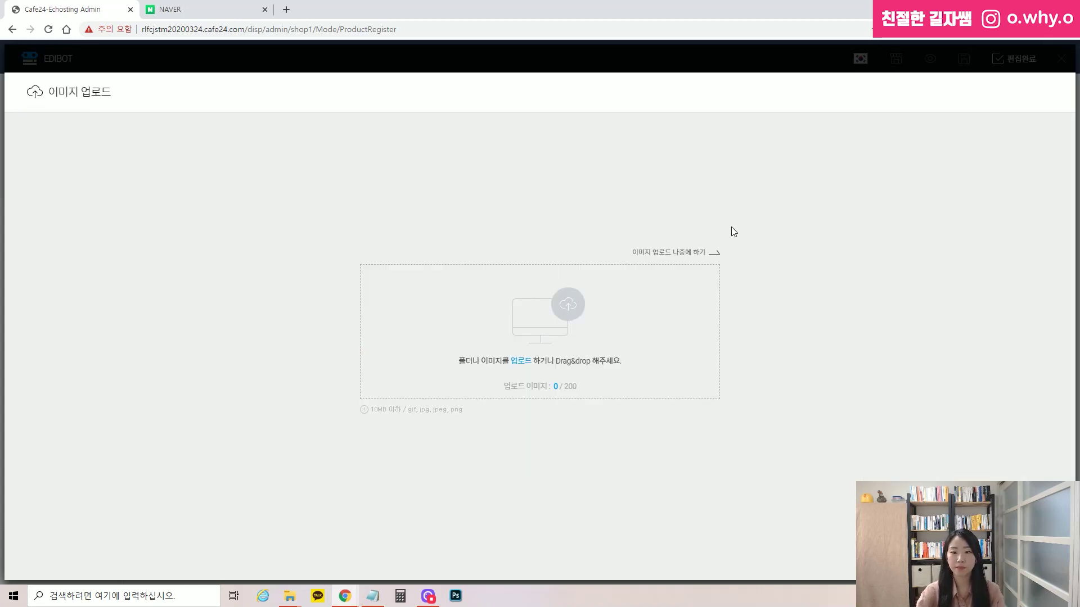
Step: Upload all nine images from the 상품등록 > 상품이미지 folder, IMG_1747.JPG through 옷사람합성.jpg
{"action": "left_click", "coordinate": [550, 315]}
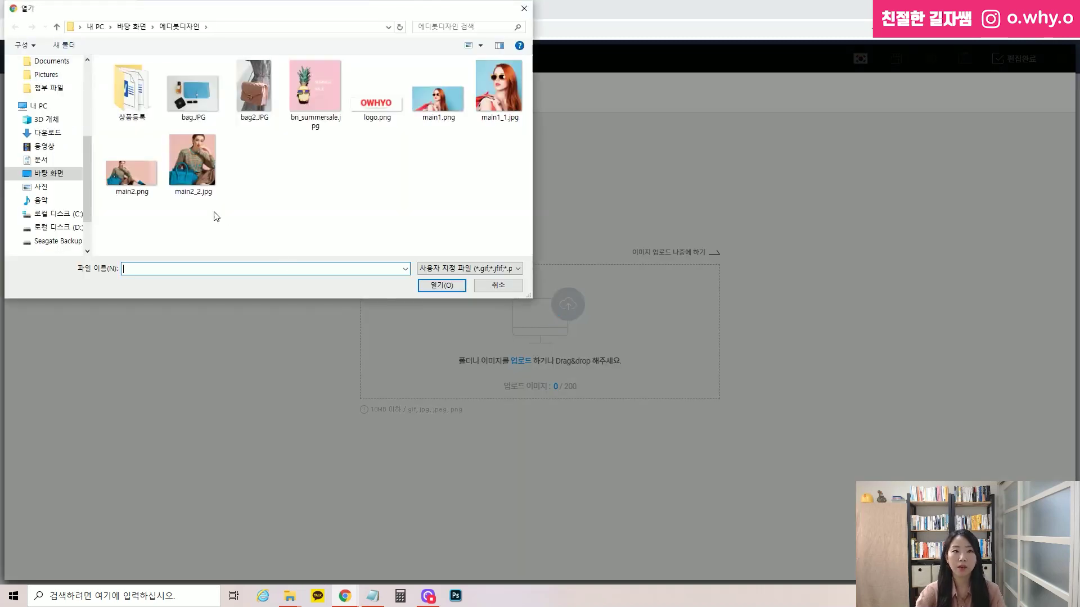
{"action": "left_click_drag", "start_coordinate": [318, 9], "coordinate": [522, 123]}
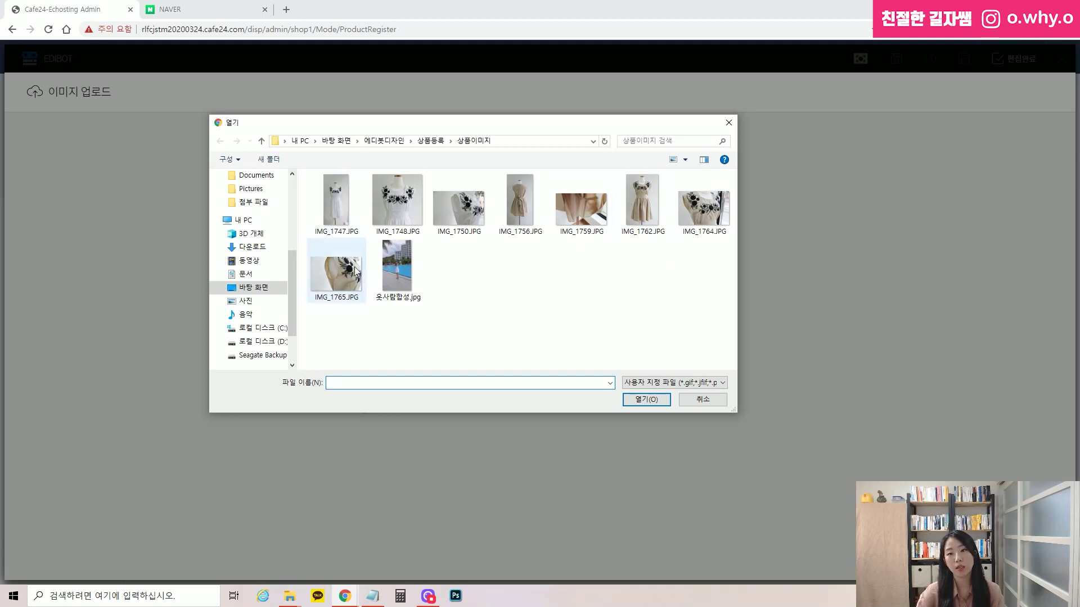
{"action": "left_click", "coordinate": [338, 201]}
{"action": "left_click", "coordinate": [397, 268], "text": "shift"}
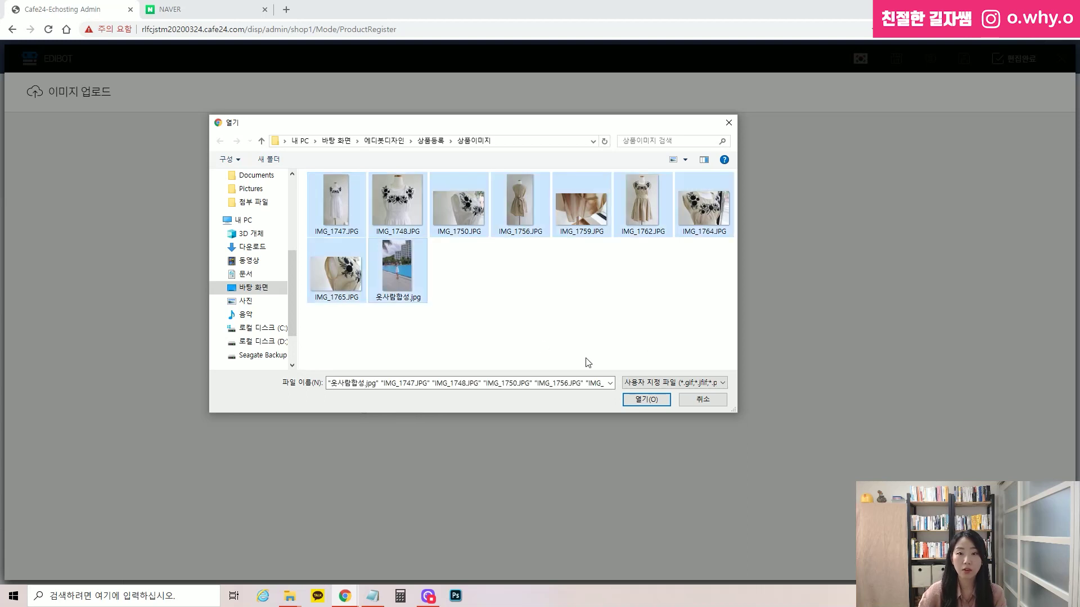
{"action": "left_click", "coordinate": [646, 400]}
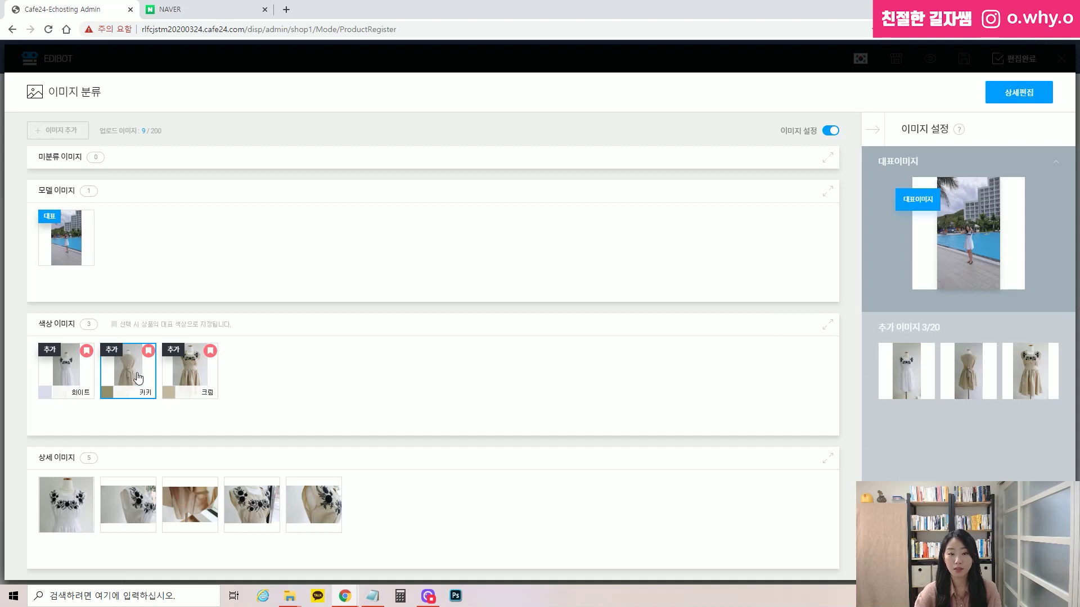
Step: Move the back-view dress image labelled 카키 from 색상 이미지 to 상세 이미지
{"action": "mouse_move", "coordinate": [127, 366]}
{"action": "left_mouse_down"}
{"action": "mouse_move", "coordinate": [212, 456]}
{"action": "mouse_move", "coordinate": [288, 508]}
{"action": "mouse_move", "coordinate": [338, 509]}
{"action": "left_mouse_up"}
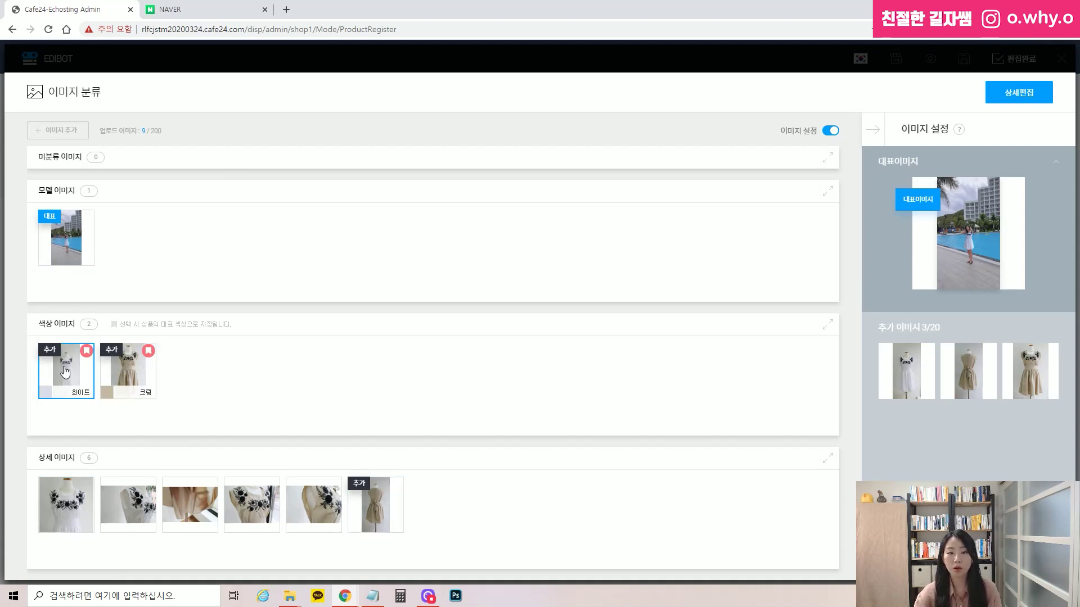
{"action": "left_click_drag", "start_coordinate": [66, 372], "coordinate": [85, 400]}
{"action": "left_click_drag", "start_coordinate": [127, 506], "coordinate": [49, 366]}
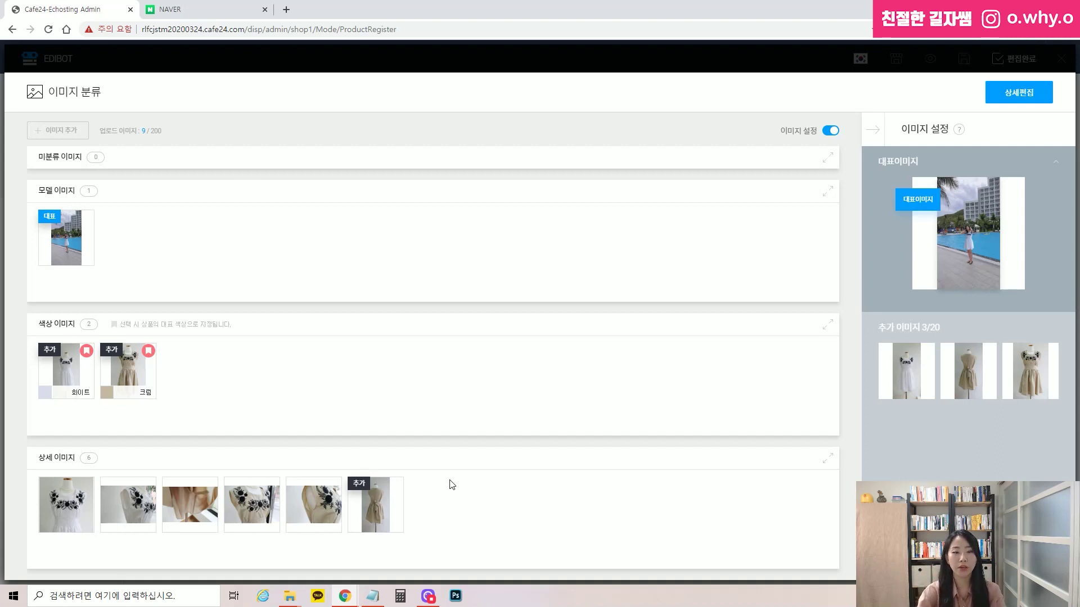
Step: Move the beige fabric close-up from third to fifth position among the 상세 이미지, just before the back-view dress
{"action": "left_click_drag", "start_coordinate": [181, 518], "coordinate": [330, 523]}
{"action": "left_click", "coordinate": [128, 511]}
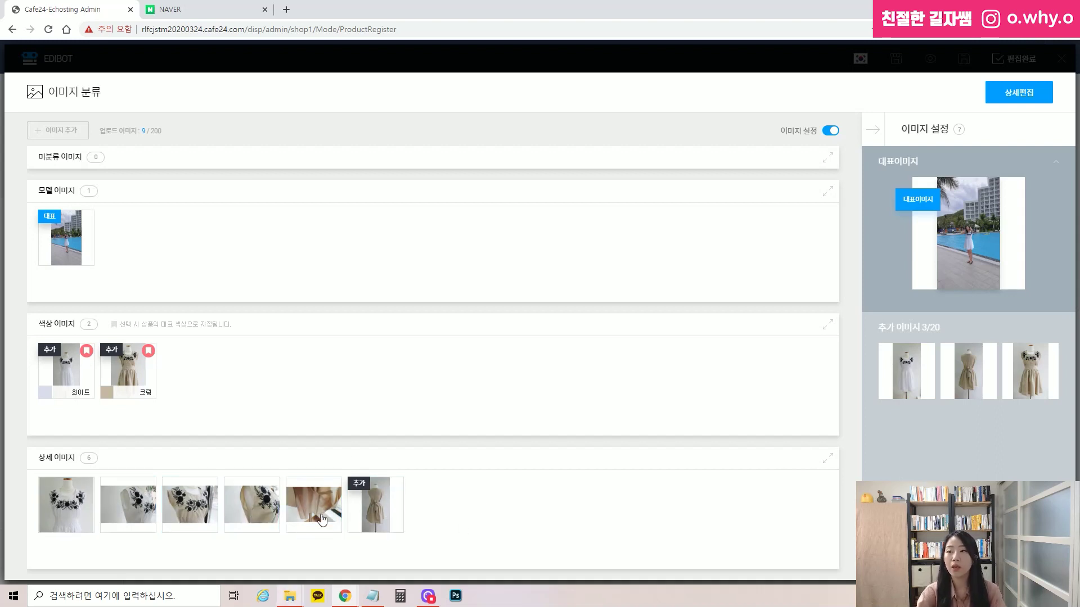
{"action": "mouse_move", "coordinate": [1008, 223]}
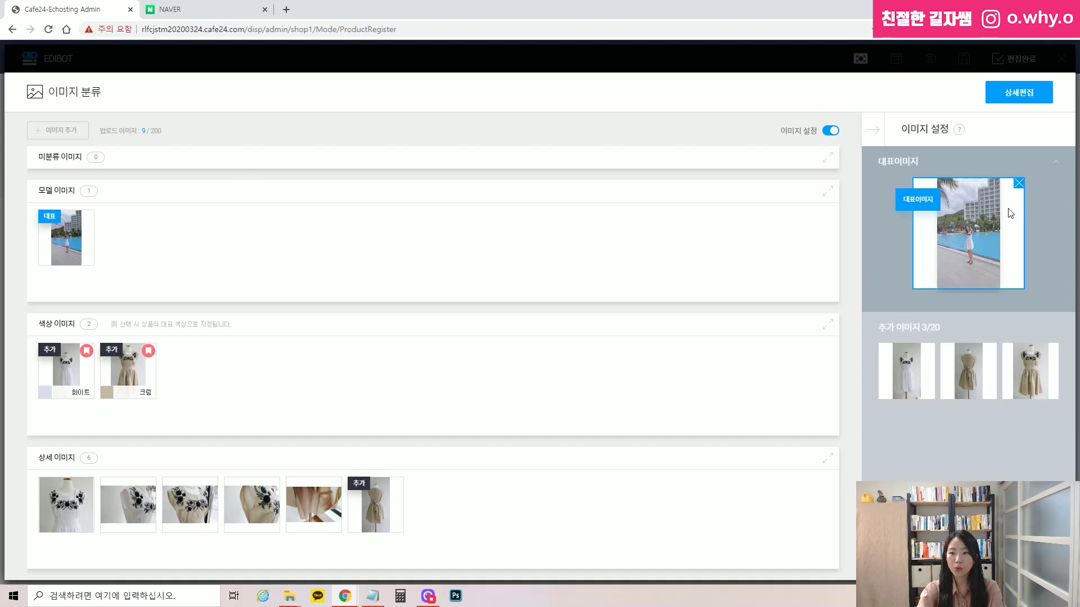
{"action": "mouse_move", "coordinate": [1031, 374]}
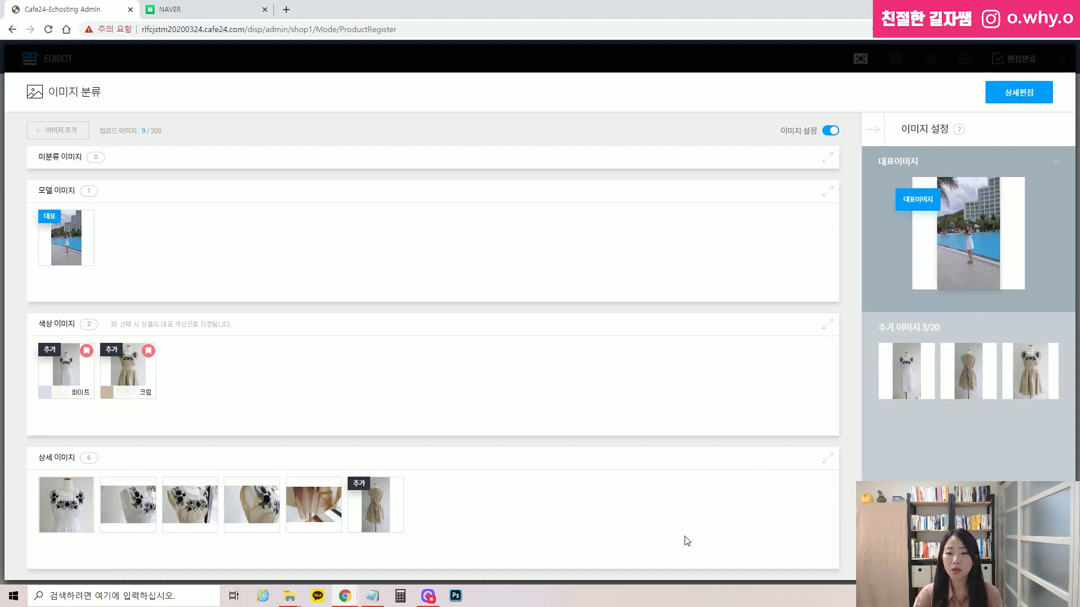
Step: Examine the original product photos in the 상품이미지 folder, including IMG_1762.JPG and IMG_1764.JPG
{"action": "mouse_move", "coordinate": [290, 604]}
{"action": "left_click", "coordinate": [329, 548]}
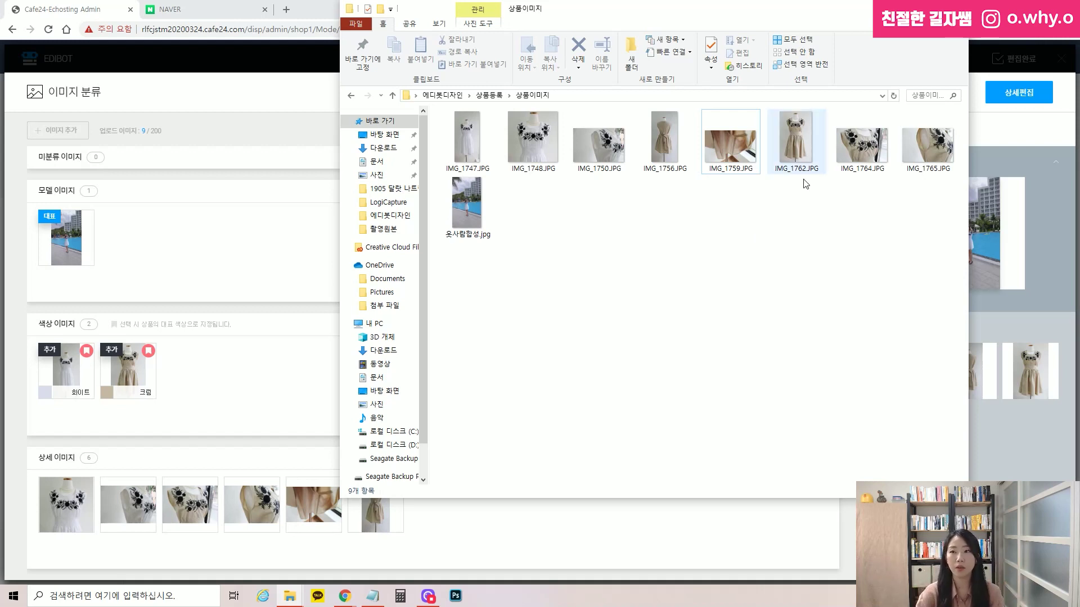
{"action": "left_click", "coordinate": [812, 136]}
{"action": "left_click", "coordinate": [870, 153]}
{"action": "left_click", "coordinate": [866, 236]}
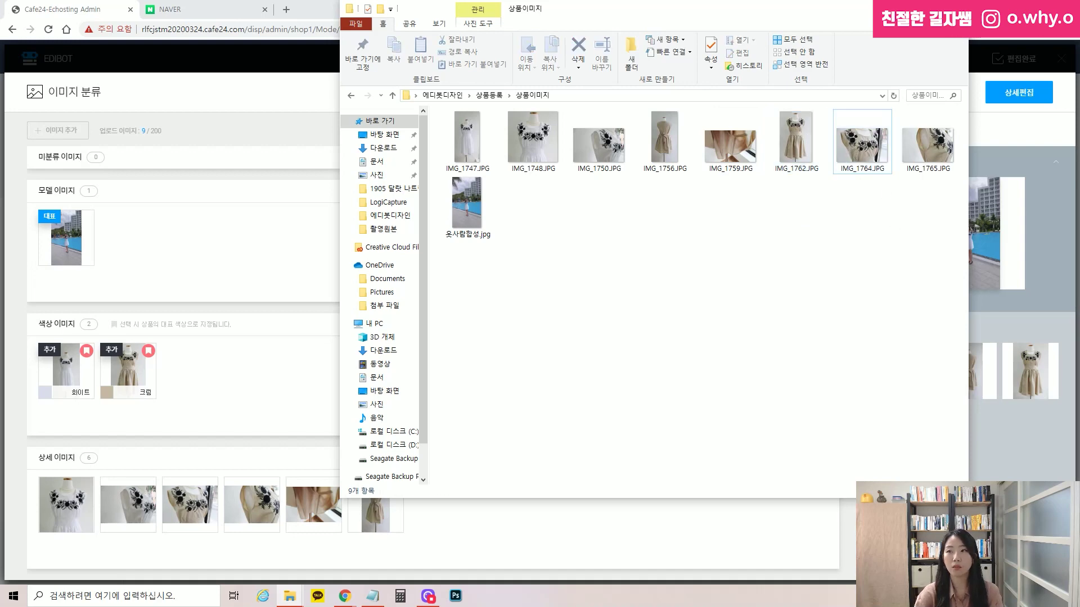
{"action": "left_click", "coordinate": [956, 8]}
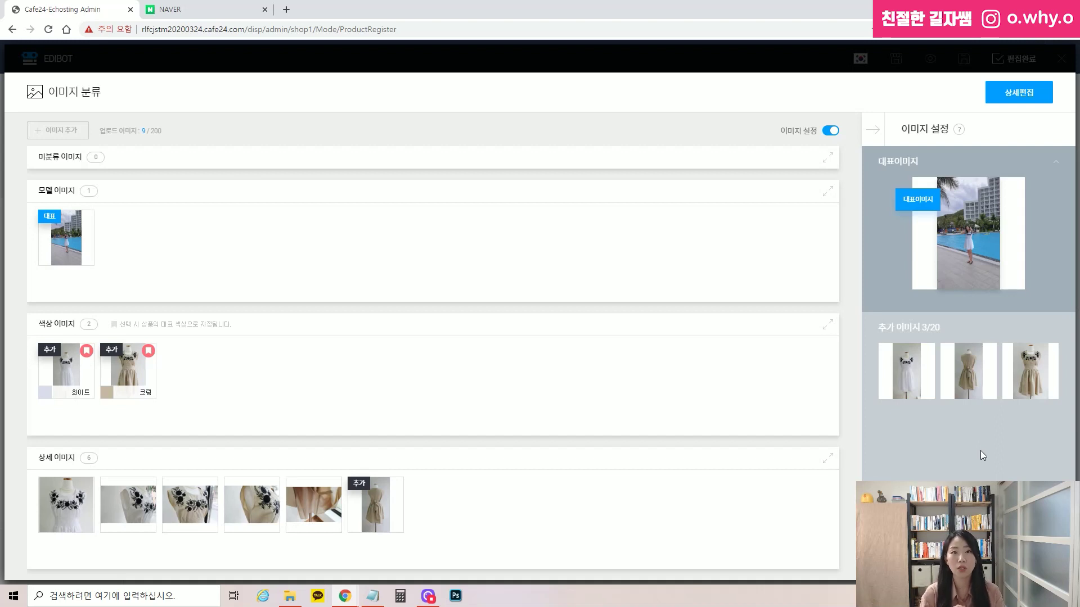
Step: Remove the pool photo from 대표이미지 and clear all three dress photos from 추가 이미지
{"action": "left_click", "coordinate": [1021, 182]}
{"action": "left_click", "coordinate": [928, 349]}
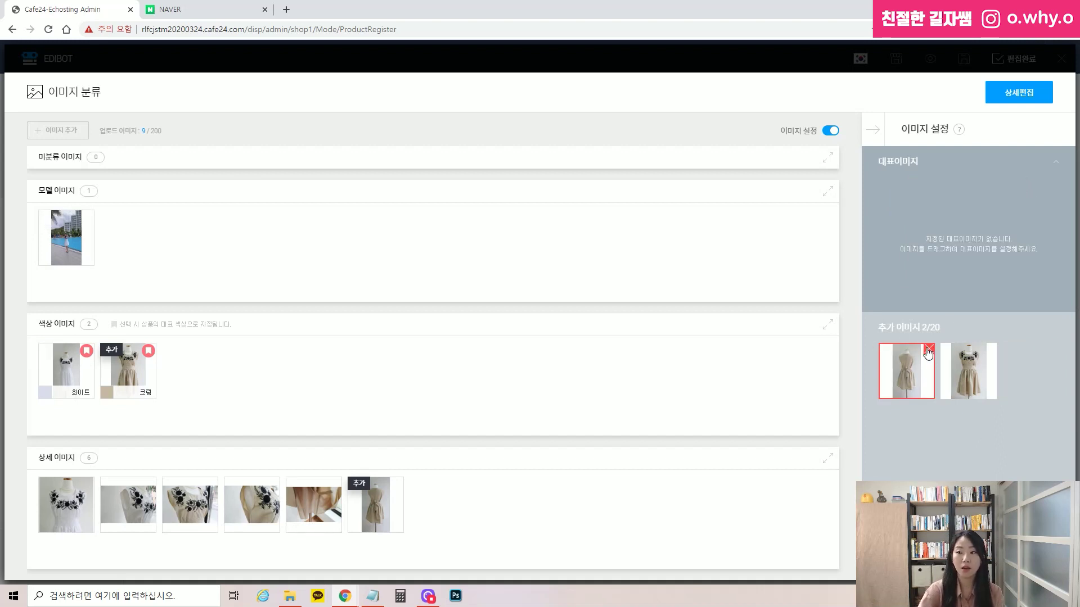
{"action": "left_click", "coordinate": [929, 350]}
{"action": "left_click", "coordinate": [929, 350]}
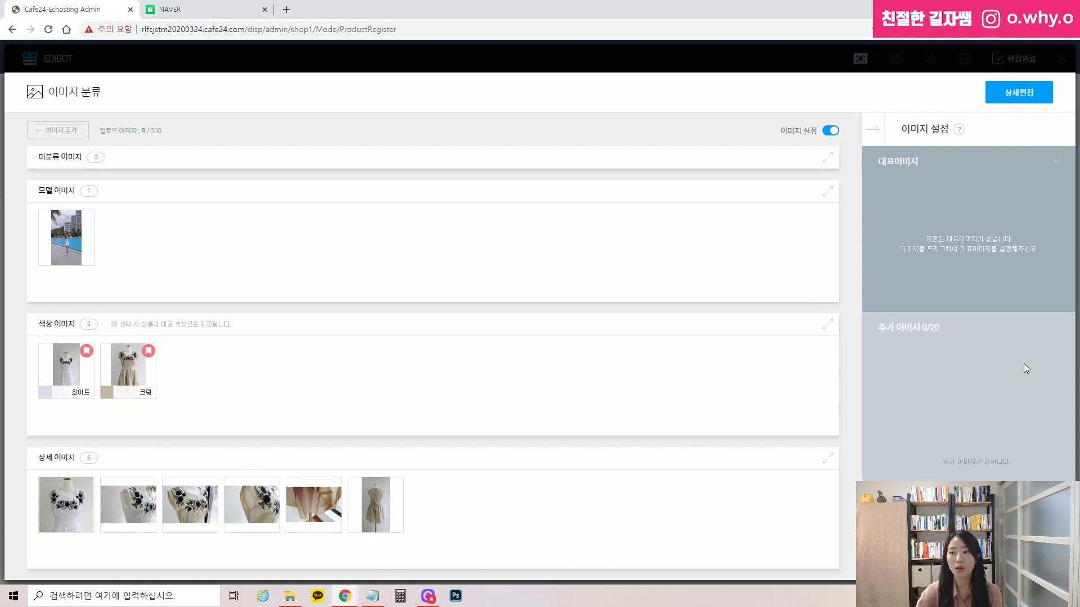
Step: Proceed to detailed editing of the MADE BY, 자체제작 page, dismissing the 에디봇핏 announcement so it does not show again
{"action": "left_click", "coordinate": [1019, 93]}
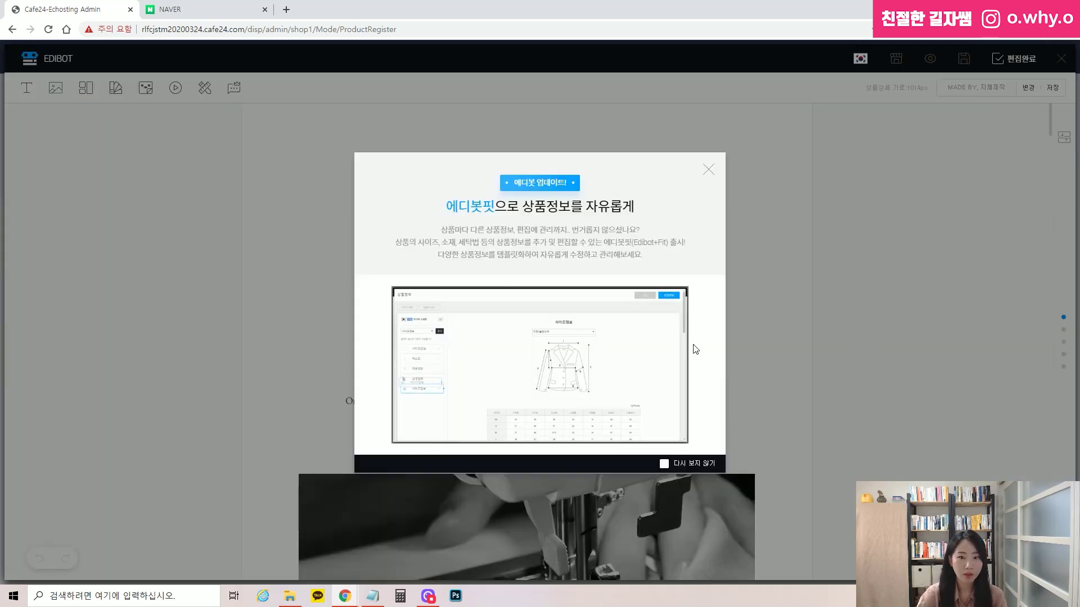
{"action": "left_click", "coordinate": [683, 462]}
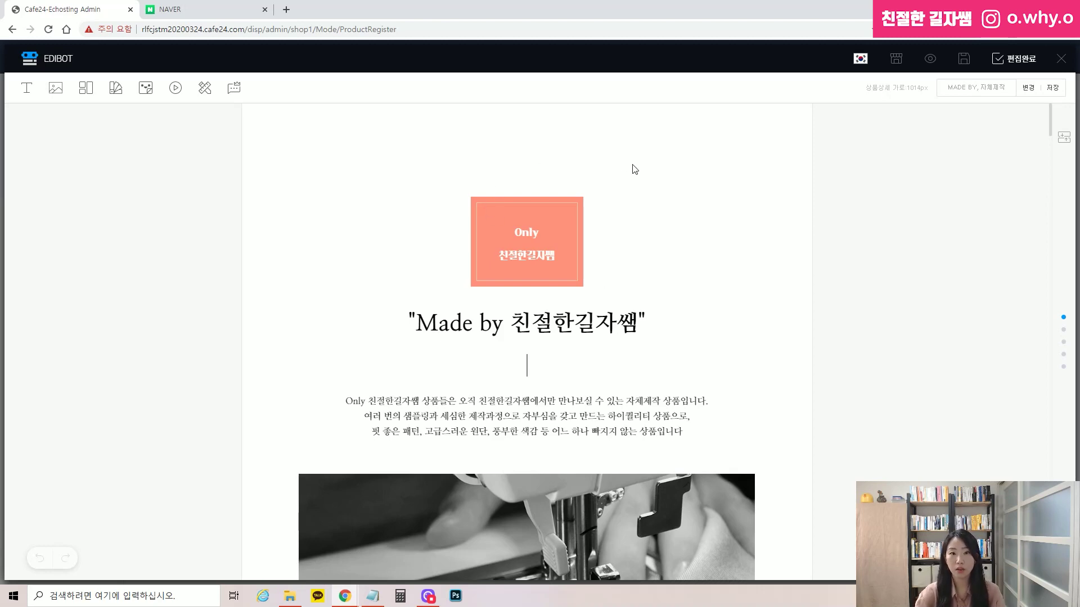
{"action": "scroll", "coordinate": [638, 174], "scroll_direction": "down", "scroll_amount": 15}
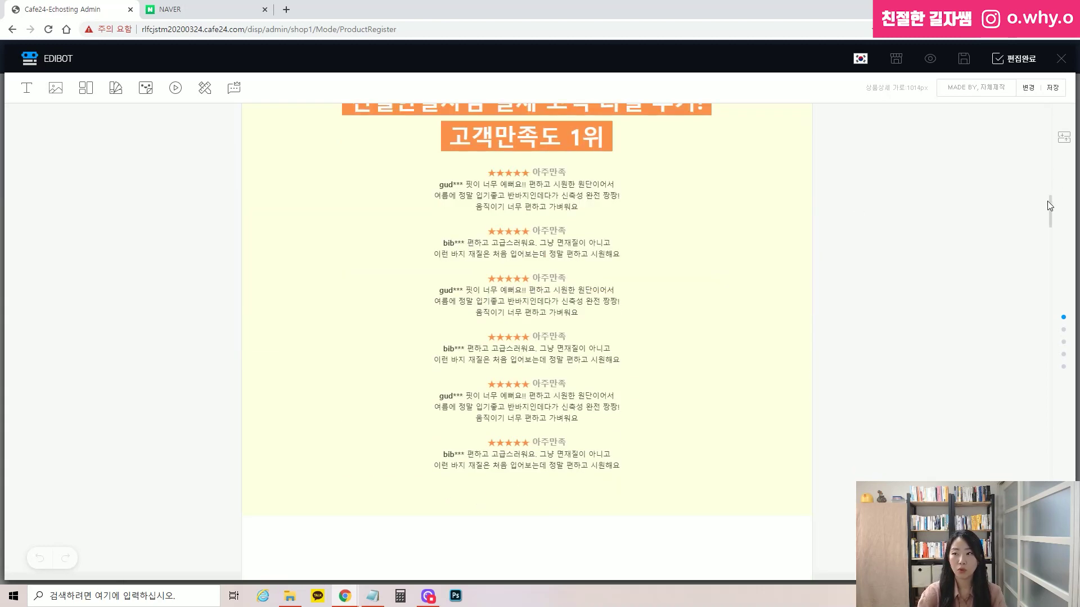
{"action": "left_click_drag", "start_coordinate": [1047, 201], "coordinate": [1054, 109]}
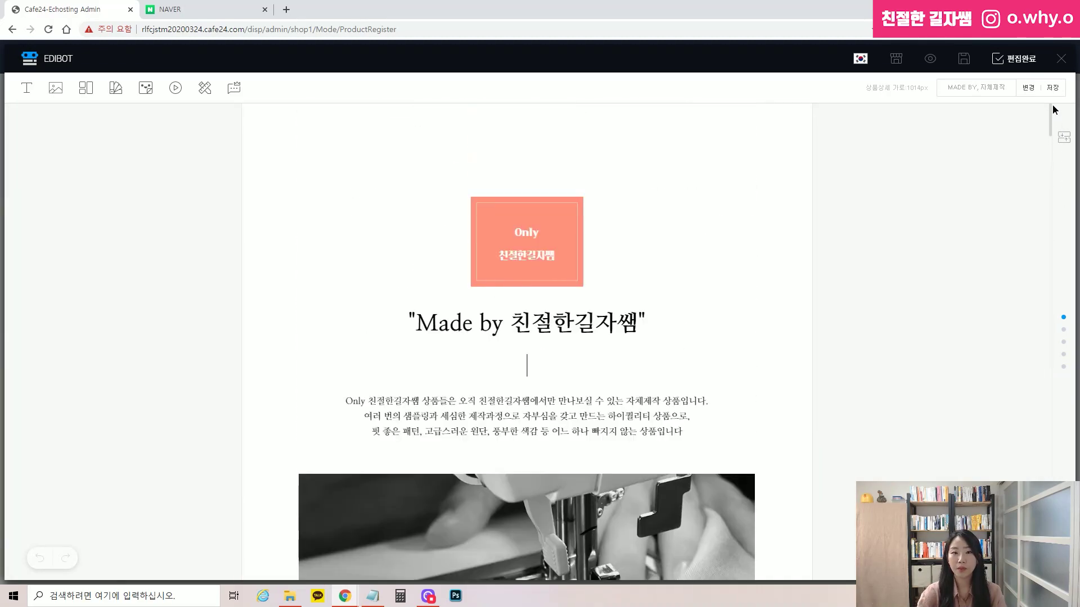
Step: Edit the coral badge's text: remove Only and add the instructor's name and title on a second line below 친절한길자쌤
{"action": "left_click", "coordinate": [525, 231]}
{"action": "left_click", "coordinate": [871, 231]}
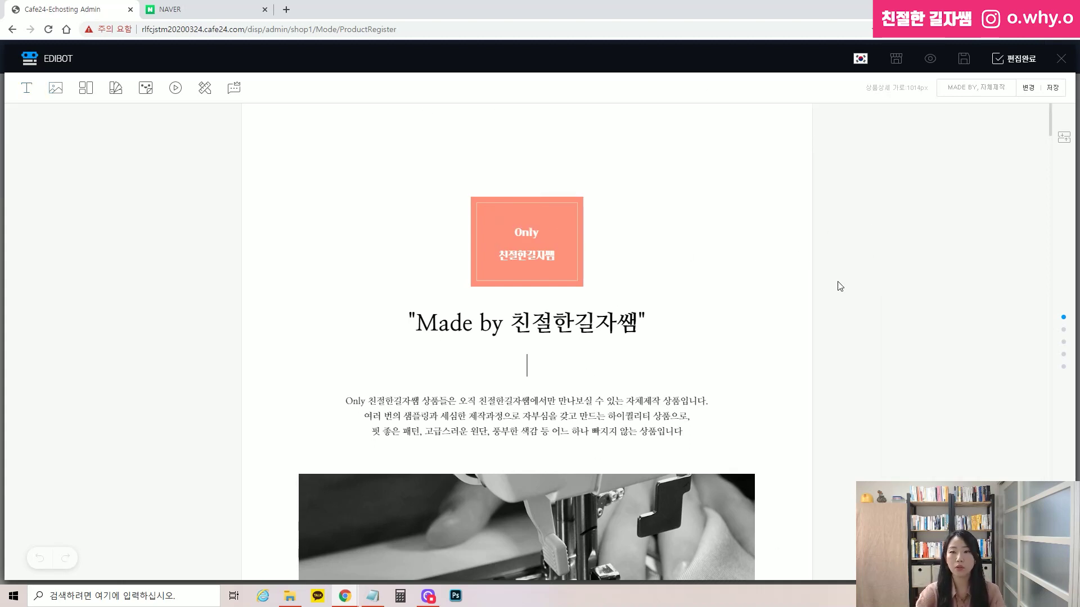
{"action": "left_click", "coordinate": [529, 235]}
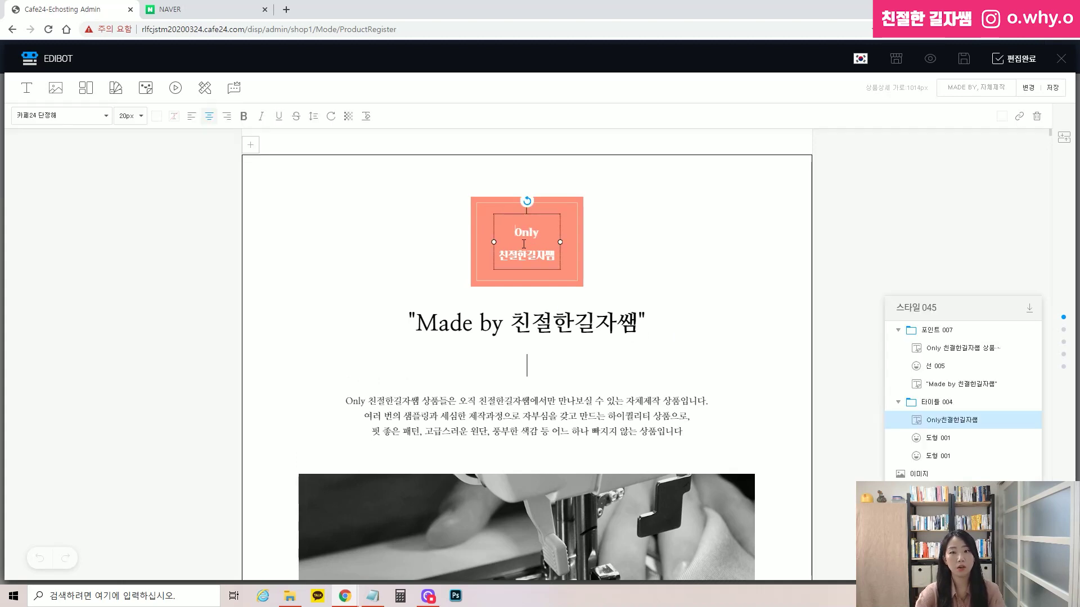
{"action": "key", "text": "BackSpace"}
{"action": "key", "text": "BackSpace"}
{"action": "key", "text": "BackSpace"}
{"action": "key", "text": "BackSpace"}
{"action": "key", "text": "BackSpace"}
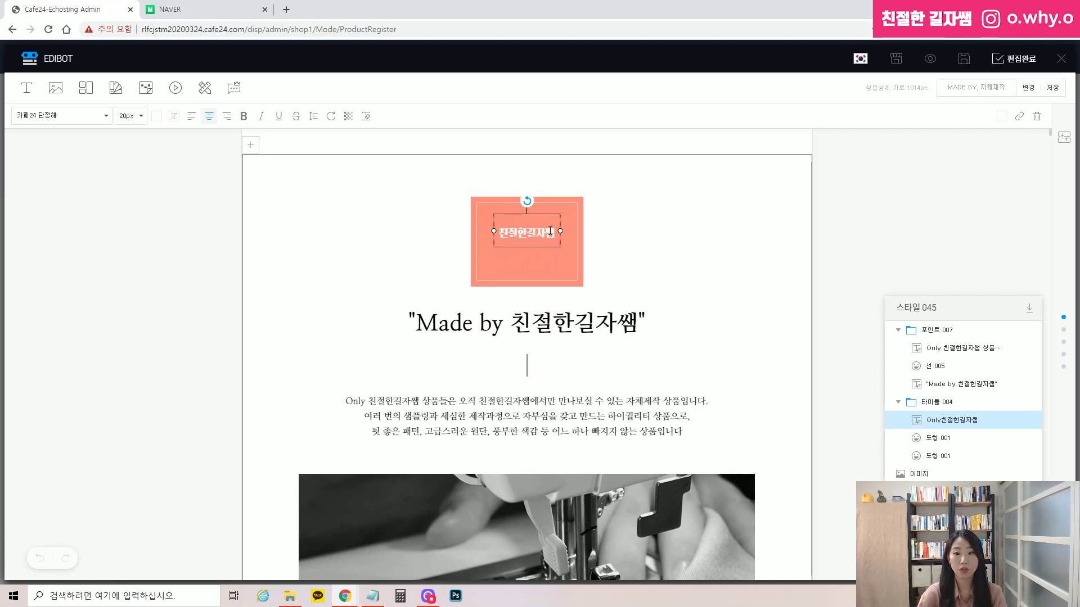
{"action": "key", "text": "Return"}
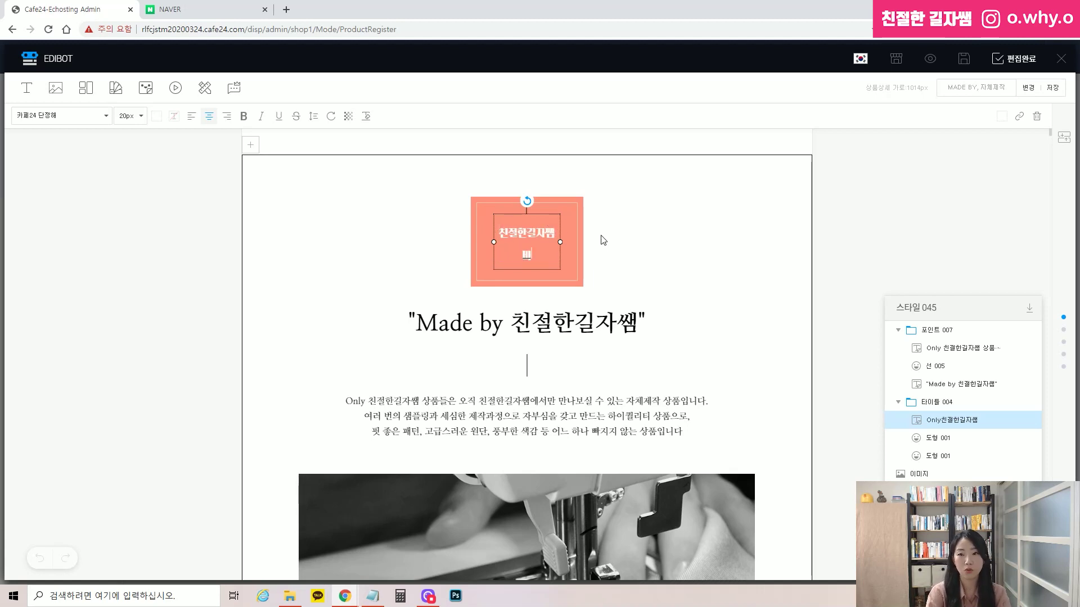
{"action": "type", "text": "박길현강사"}
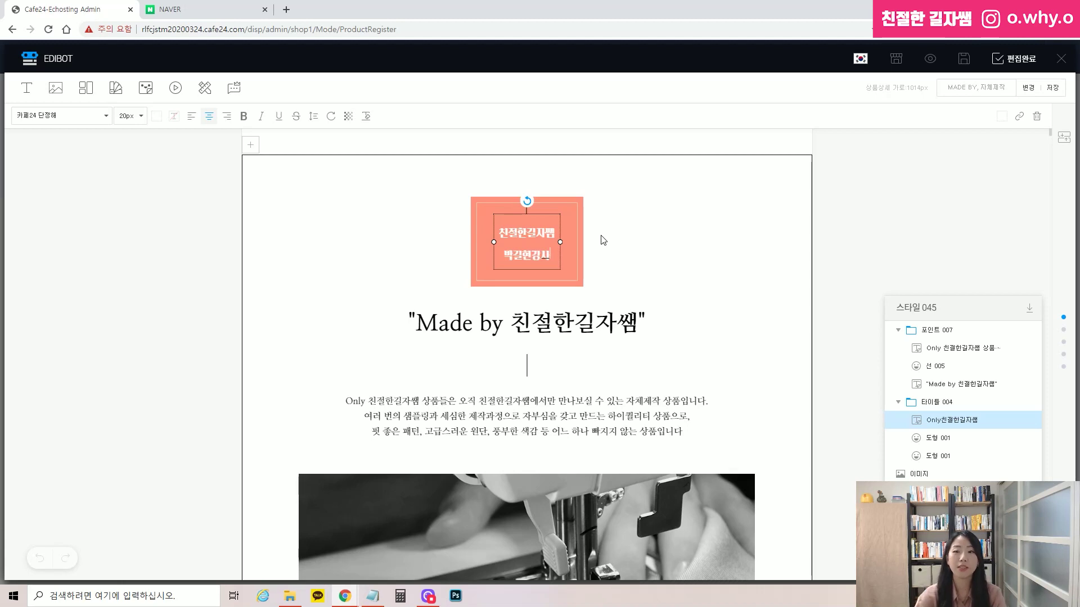
Step: Copy the three-line introduction, owhyo style One-piece through OWHYO만의 스타일로 기획된 원피스입니다., from owhyo clothes.docx in Word
{"action": "left_click", "coordinate": [486, 325]}
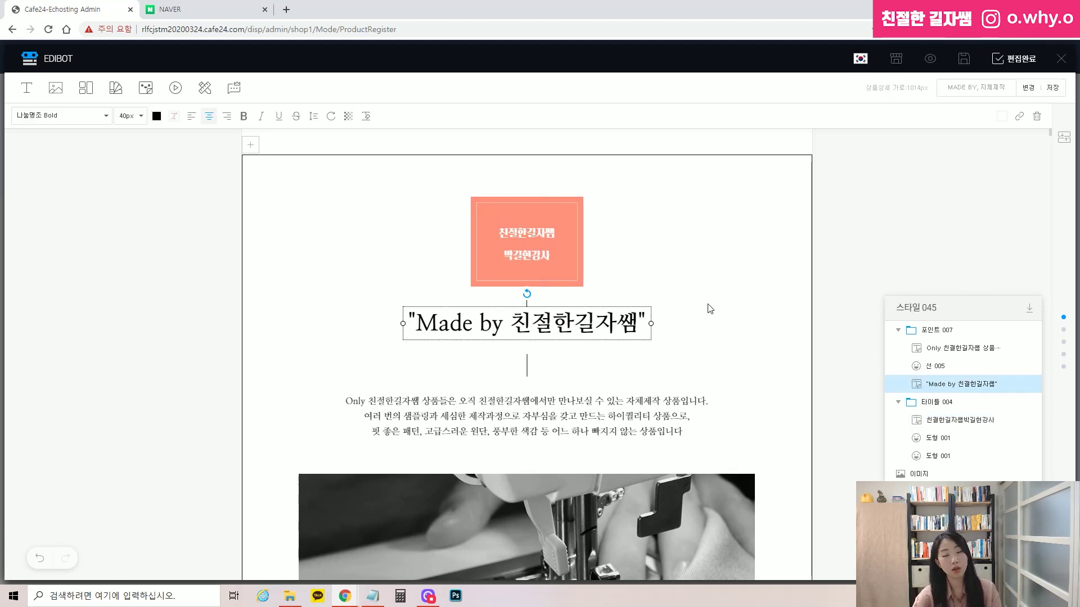
{"action": "left_click", "coordinate": [494, 401]}
{"action": "scroll", "coordinate": [551, 411], "scroll_direction": "down", "scroll_amount": 1}
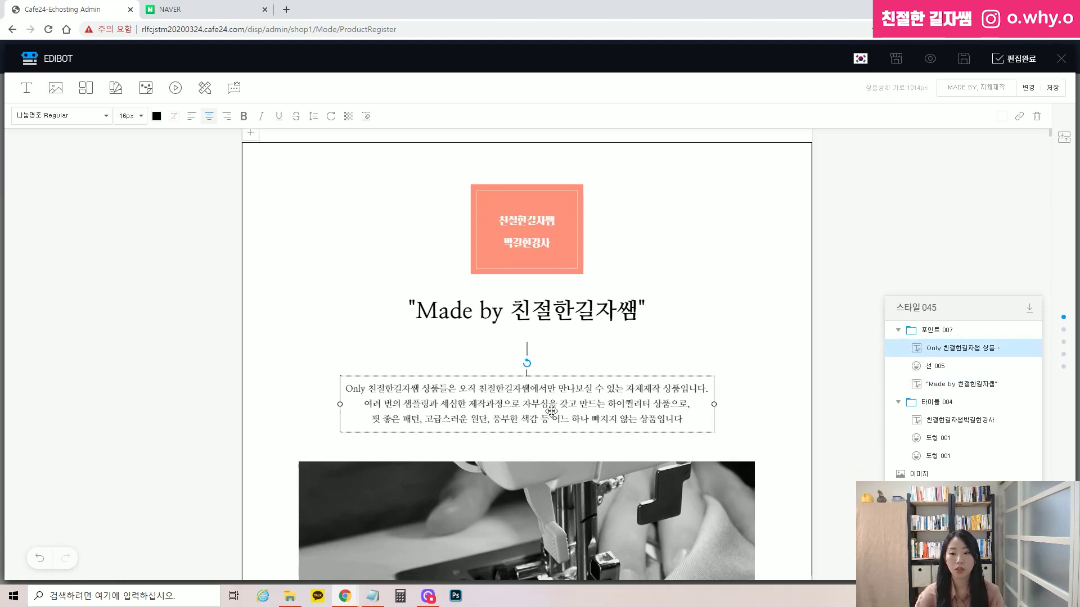
{"action": "scroll", "coordinate": [379, 242], "scroll_direction": "down", "scroll_amount": 3}
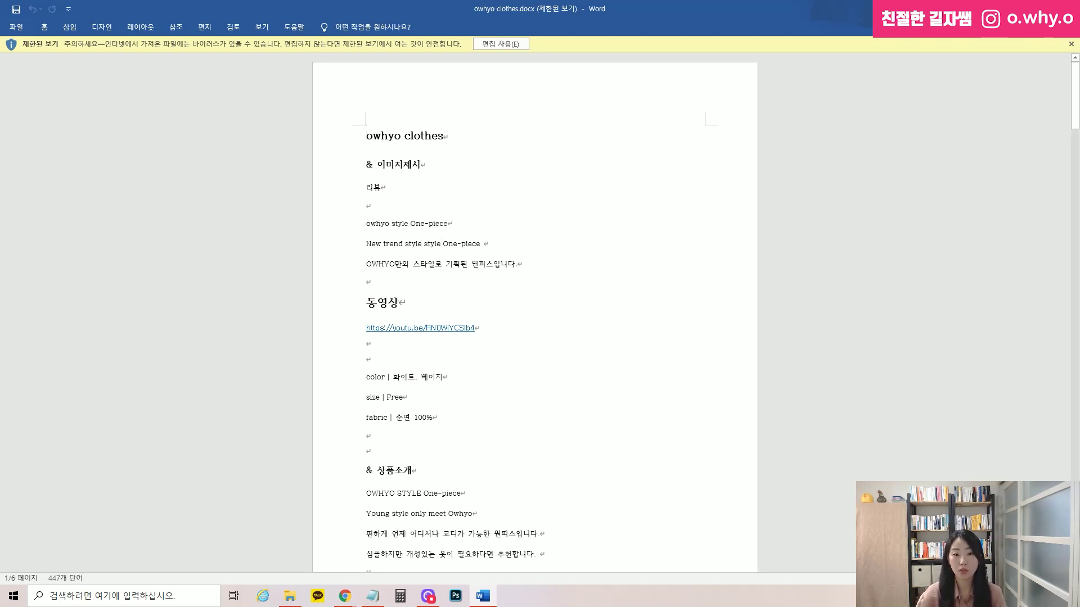
{"action": "left_click_drag", "start_coordinate": [366, 224], "coordinate": [501, 271]}
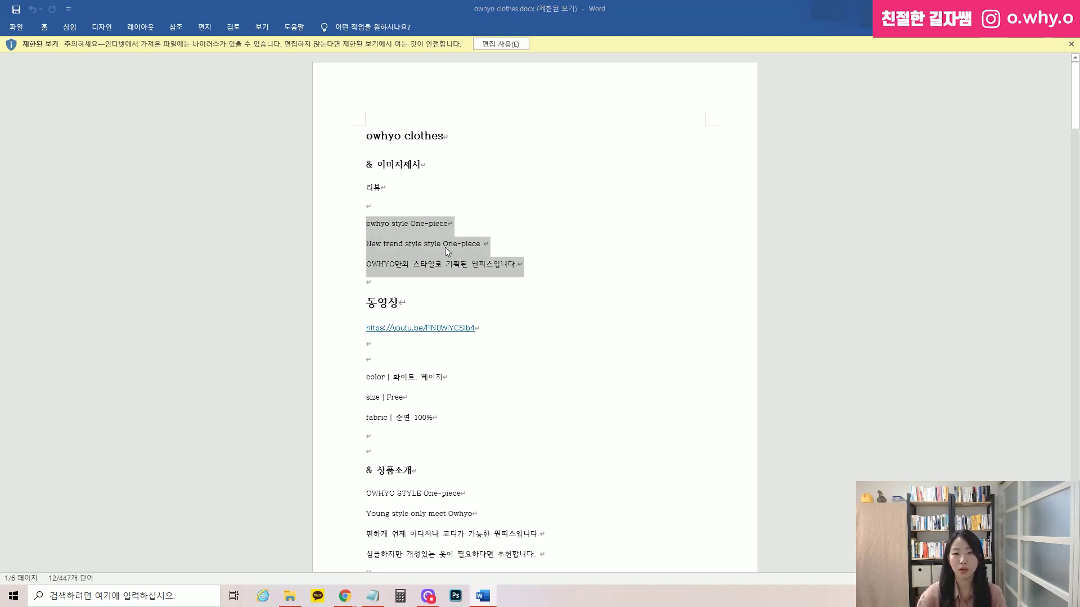
{"action": "right_click", "coordinate": [444, 248]}
{"action": "left_click", "coordinate": [474, 269]}
{"action": "left_click", "coordinate": [1014, 8]}
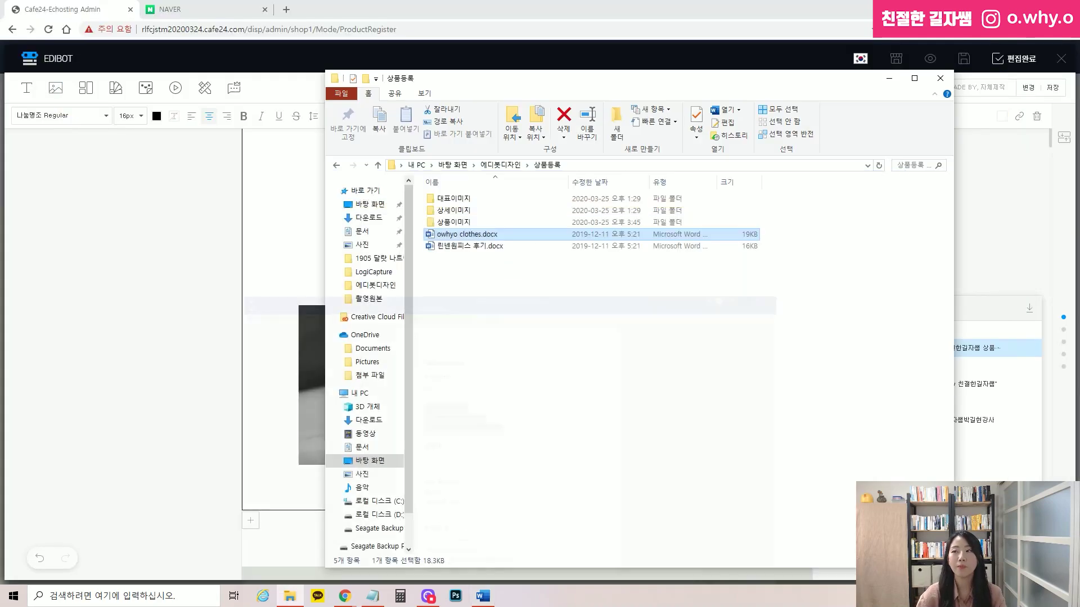
Step: Back in the EDIBOT page, replace the whole paragraph beneath the Made by 친절한길자쌤 heading with the copied introduction
{"action": "left_click", "coordinate": [301, 326]}
{"action": "left_click", "coordinate": [347, 231]}
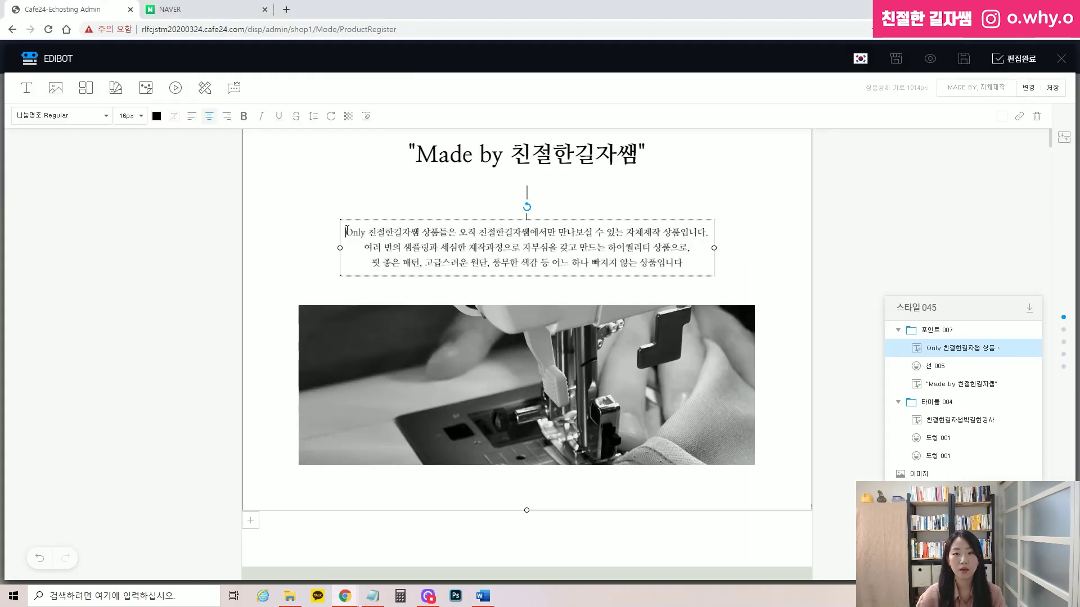
{"action": "left_click_drag", "start_coordinate": [347, 231], "coordinate": [701, 267]}
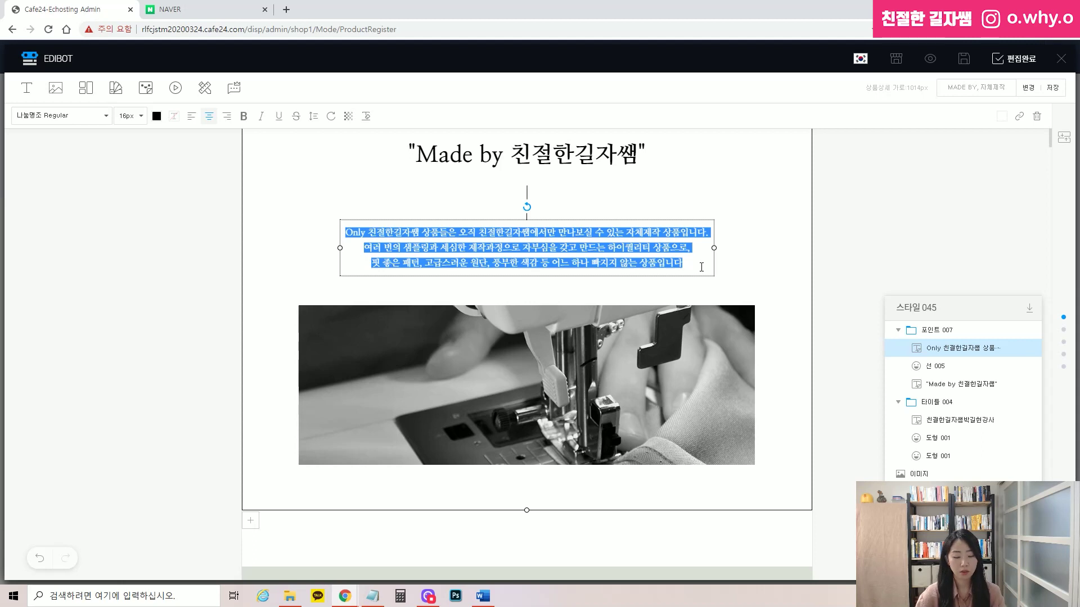
{"action": "key", "text": "ctrl+v"}
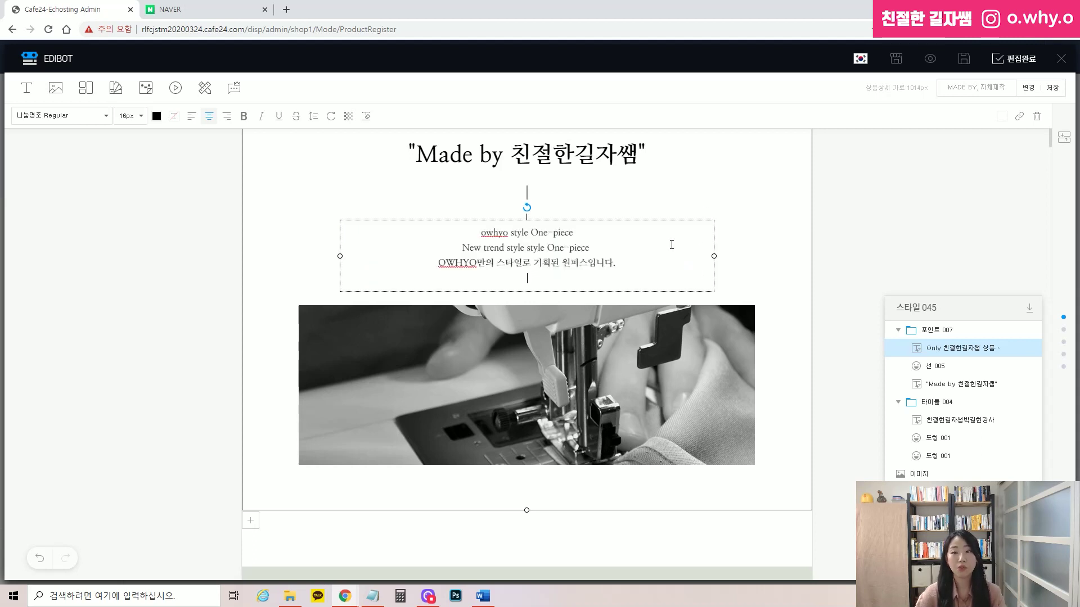
{"action": "key", "text": "Escape"}
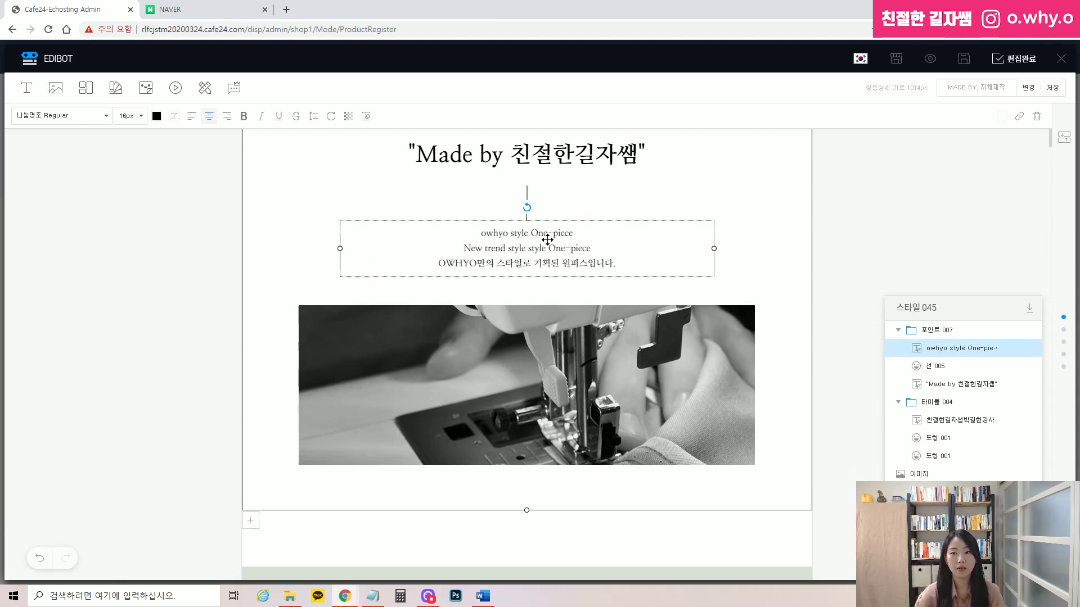
{"action": "left_click", "coordinate": [765, 266]}
Step: Try the 카페24 단정해 font on the introduction paragraph, settling on 카페24 이네모네
{"action": "left_click", "coordinate": [535, 233]}
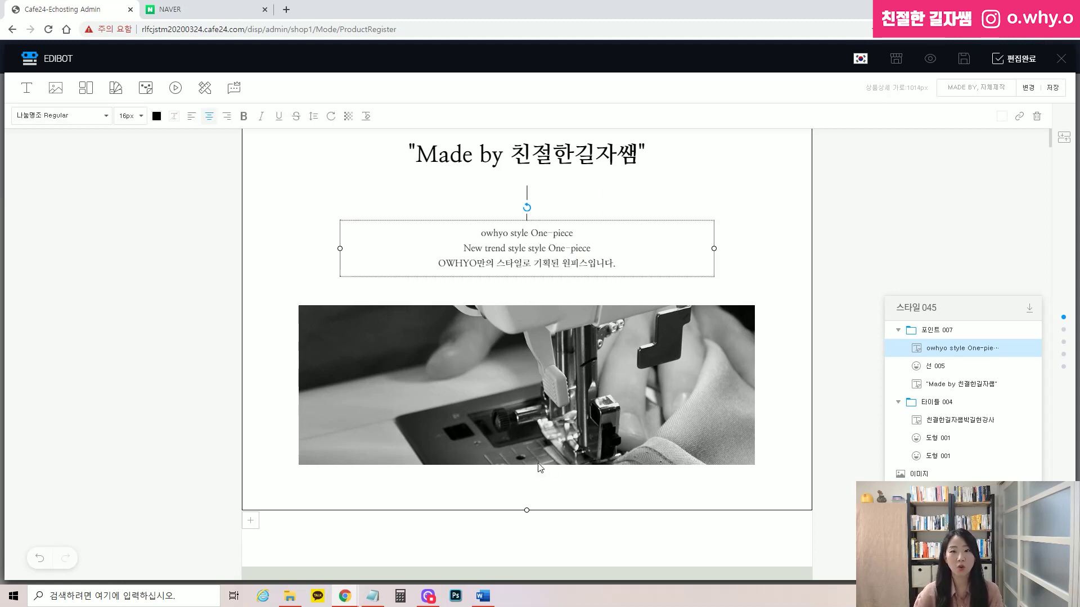
{"action": "left_click", "coordinate": [105, 118]}
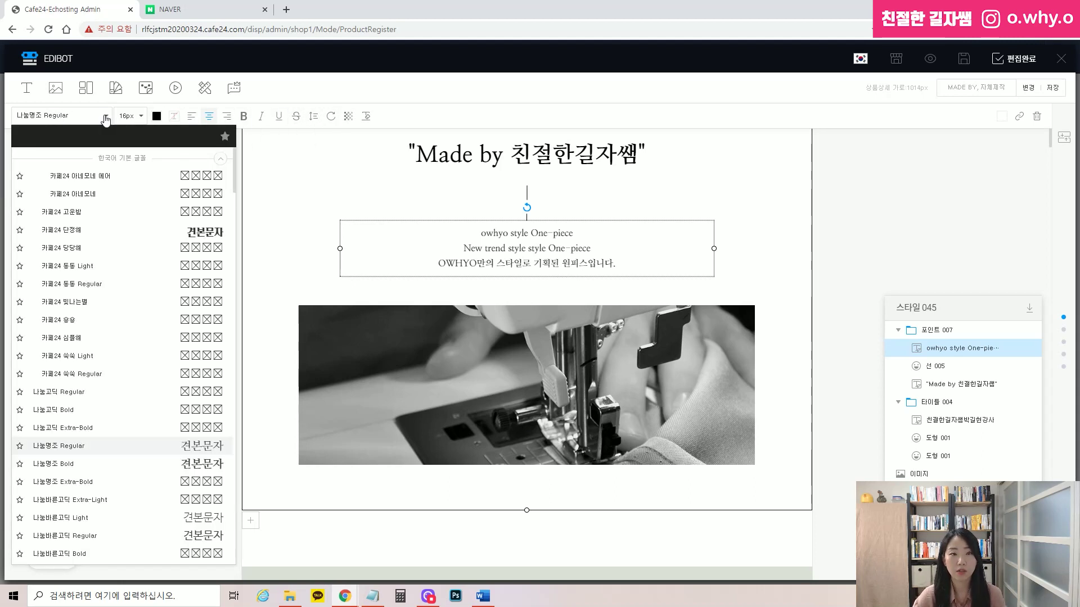
{"action": "left_click", "coordinate": [109, 234]}
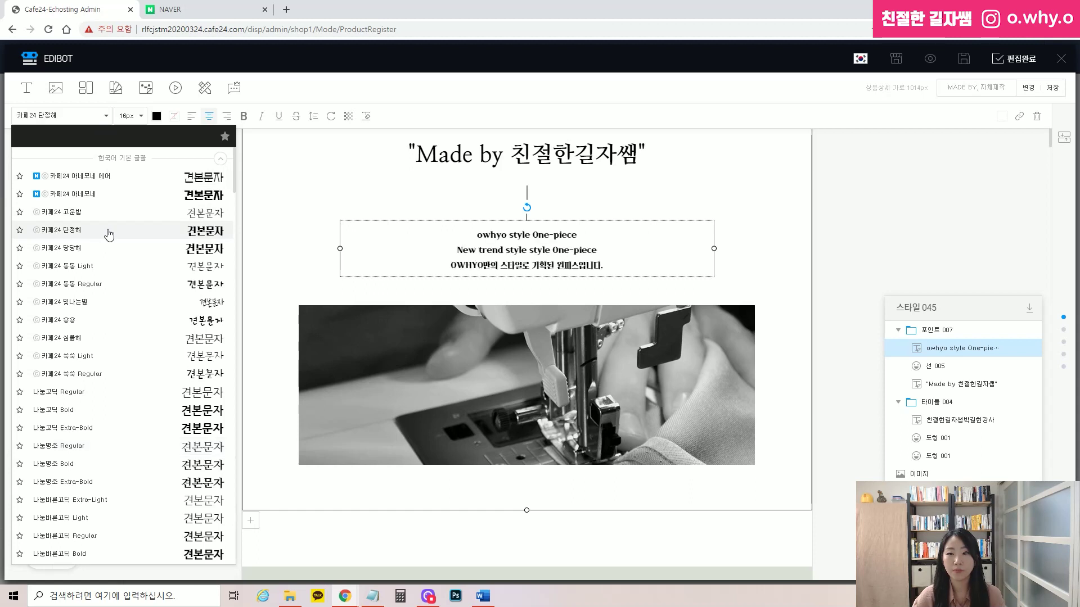
{"action": "left_click", "coordinate": [92, 197]}
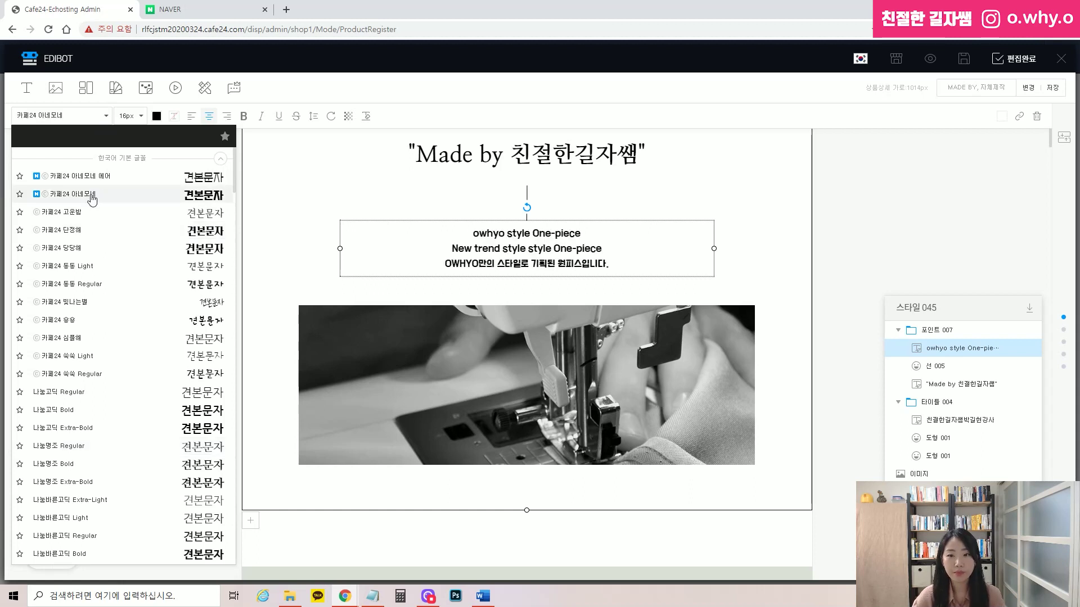
Step: Color the introduction paragraph dark grey #666666 and align its text to the left
{"action": "left_click", "coordinate": [139, 117]}
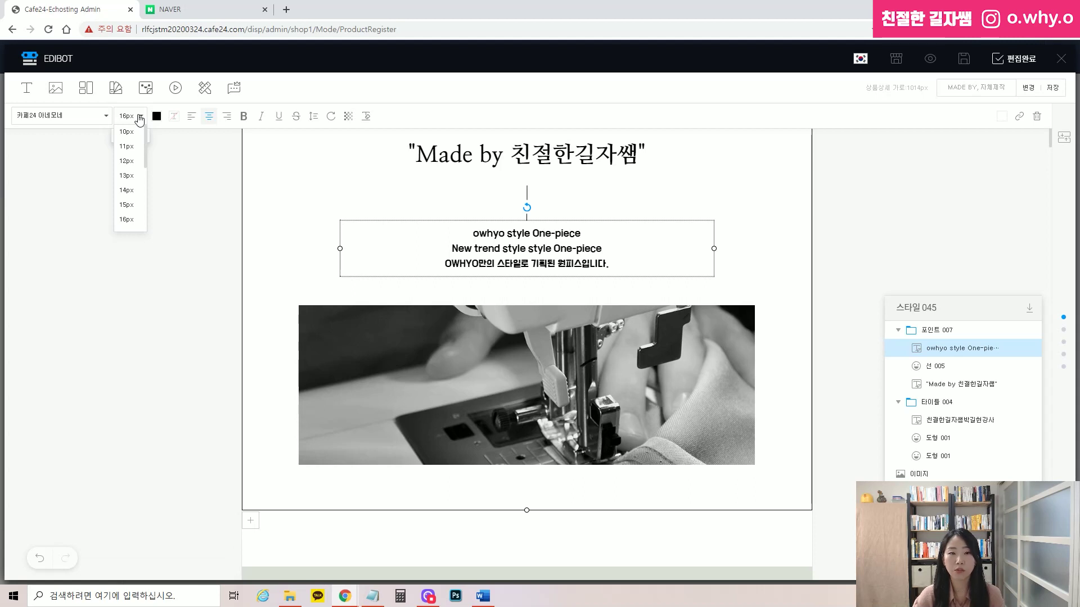
{"action": "left_click", "coordinate": [157, 116]}
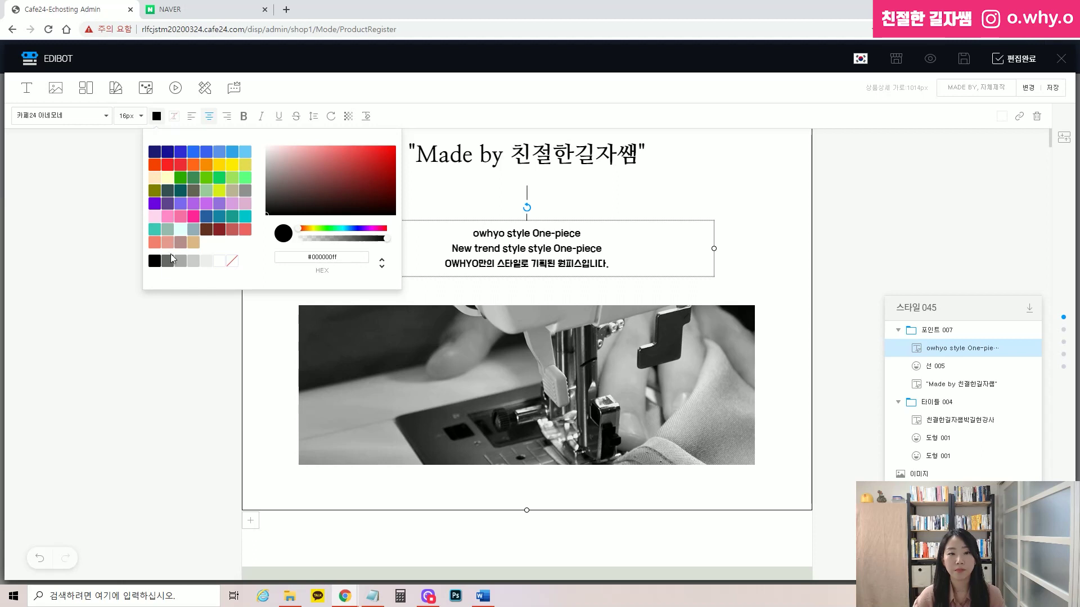
{"action": "left_click", "coordinate": [168, 262]}
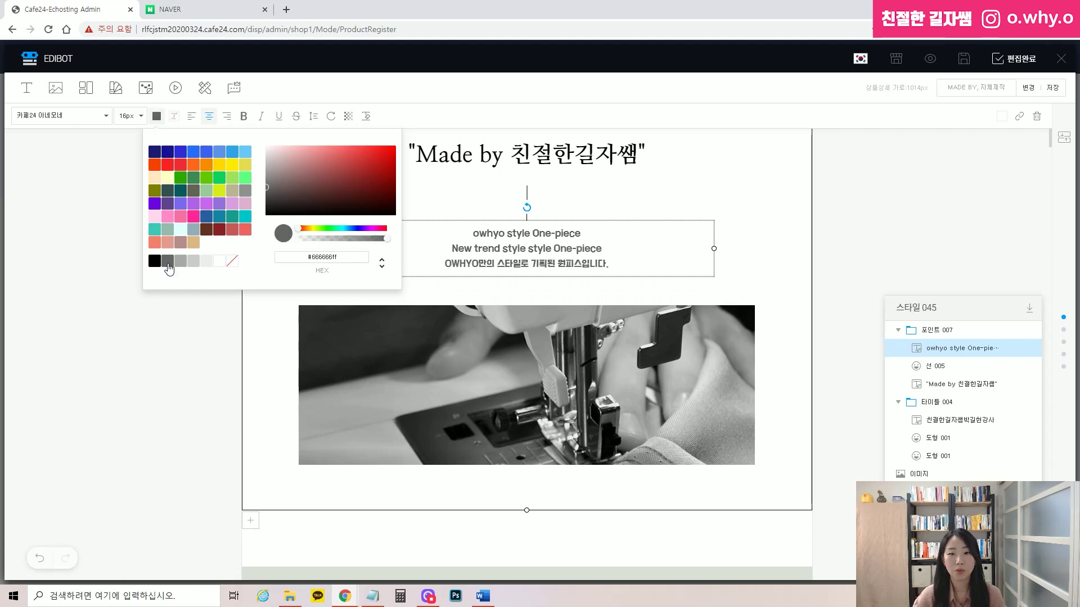
{"action": "left_click", "coordinate": [112, 216]}
{"action": "left_click", "coordinate": [543, 224]}
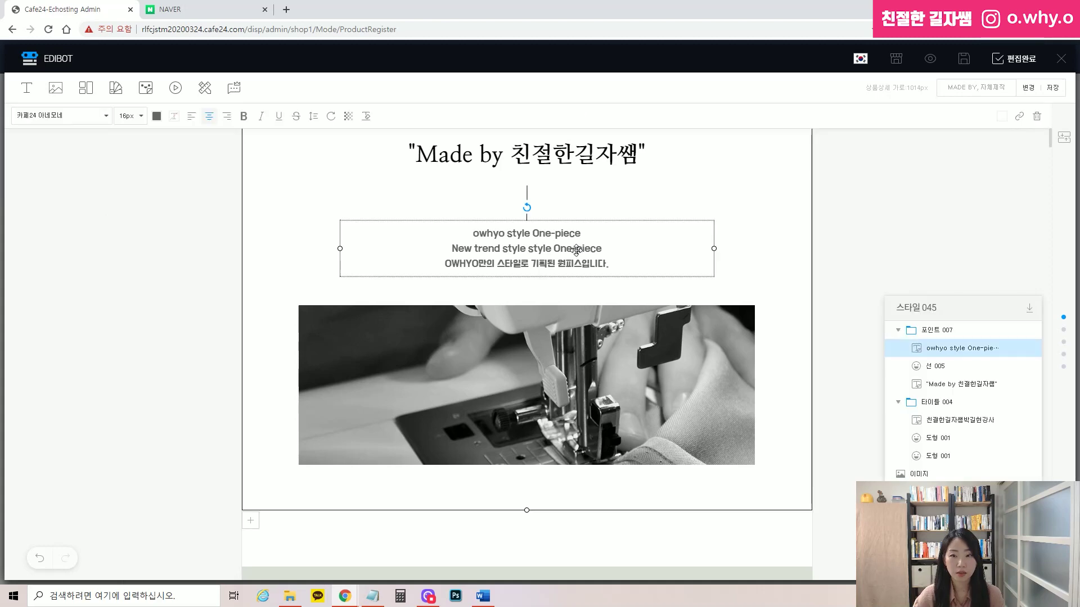
{"action": "left_click", "coordinate": [194, 118]}
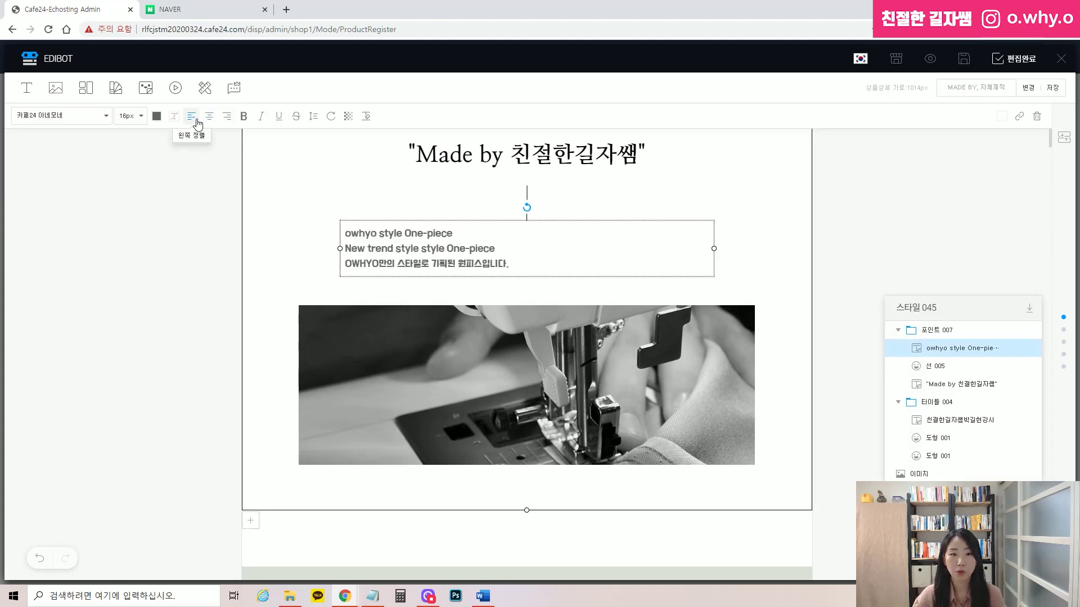
Step: Try right alignment on the introduction paragraph, settling on centered alignment
{"action": "left_click", "coordinate": [226, 117]}
{"action": "left_click", "coordinate": [210, 116]}
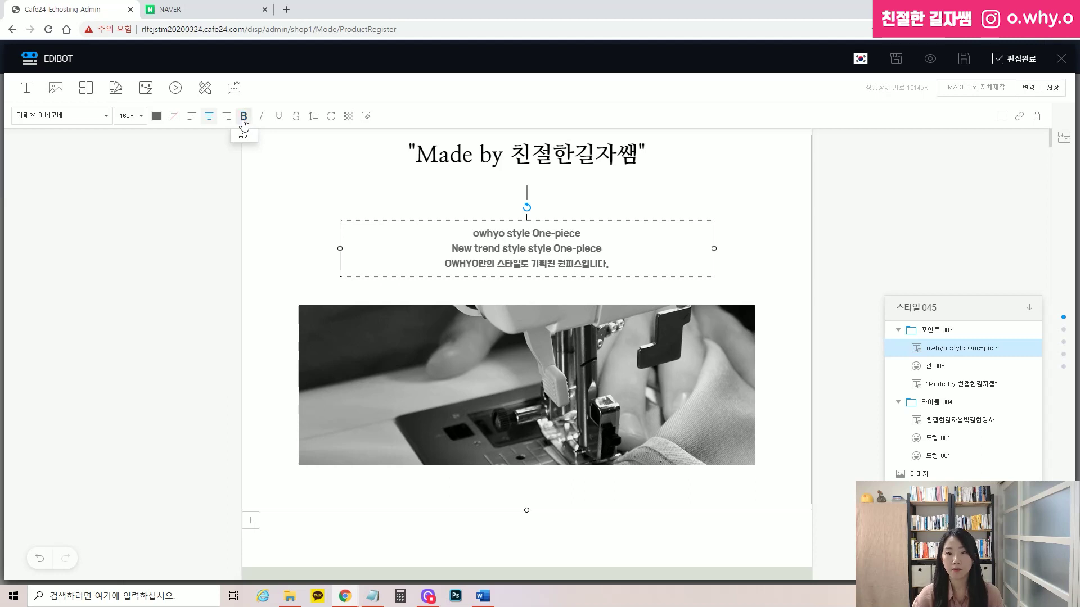
{"action": "left_click", "coordinate": [585, 201]}
{"action": "left_click", "coordinate": [562, 231]}
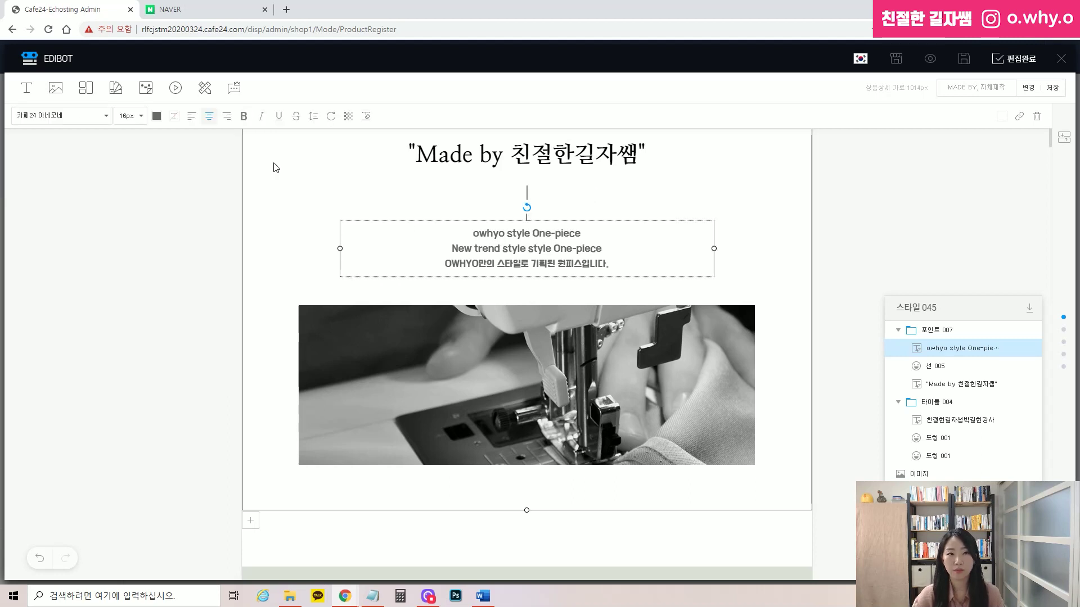
Step: Try italics on the introduction paragraph, keeping it upright, and return its text color to black
{"action": "left_click", "coordinate": [260, 117]}
{"action": "left_click", "coordinate": [260, 118]}
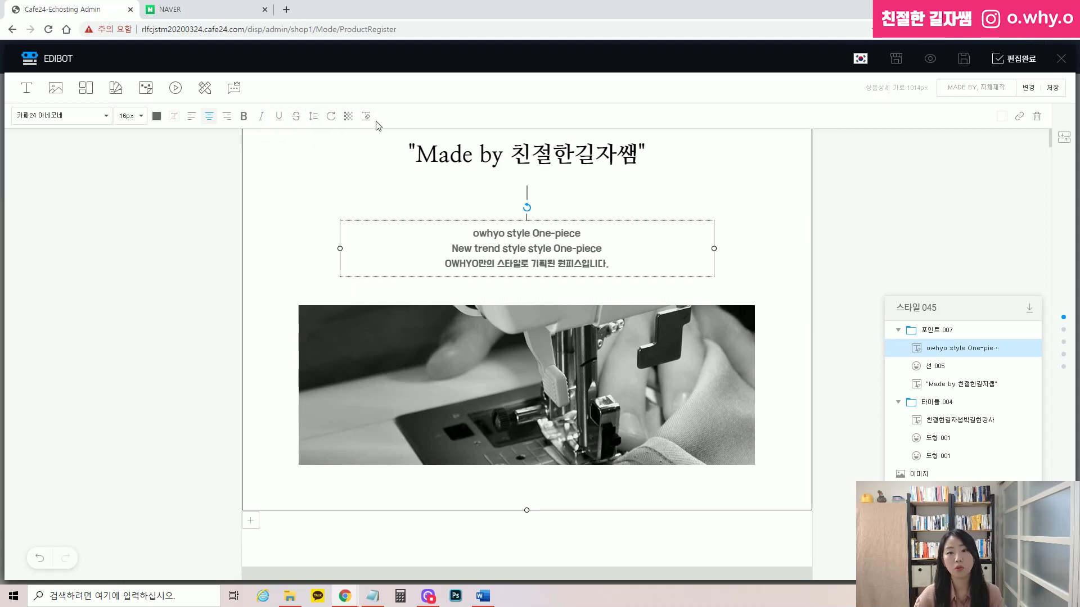
{"action": "left_click", "coordinate": [581, 239]}
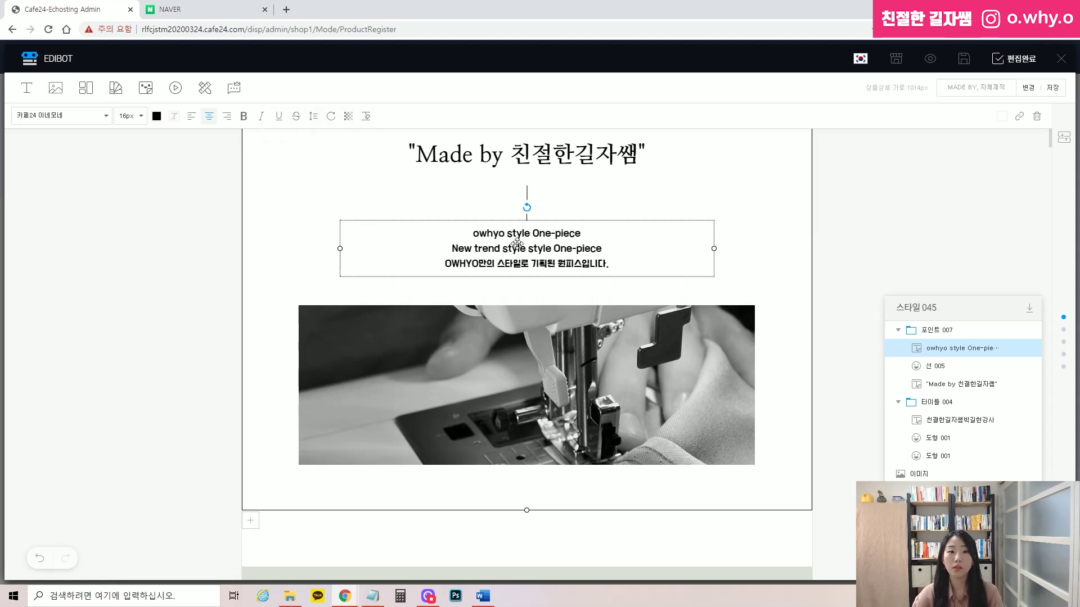
{"action": "left_click", "coordinate": [670, 208]}
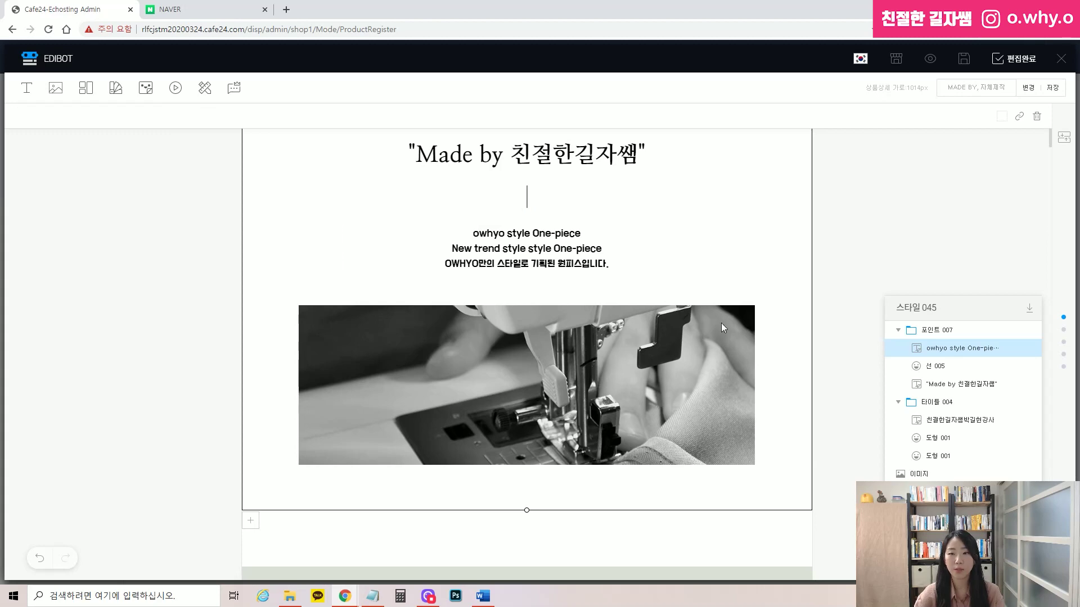
Step: Delete the whole green section with the text 합리적인 가격에 매력적인 퀄리티 유니크한 스타일 beneath the sewing machine photo
{"action": "scroll", "coordinate": [663, 405], "scroll_direction": "up", "scroll_amount": 2}
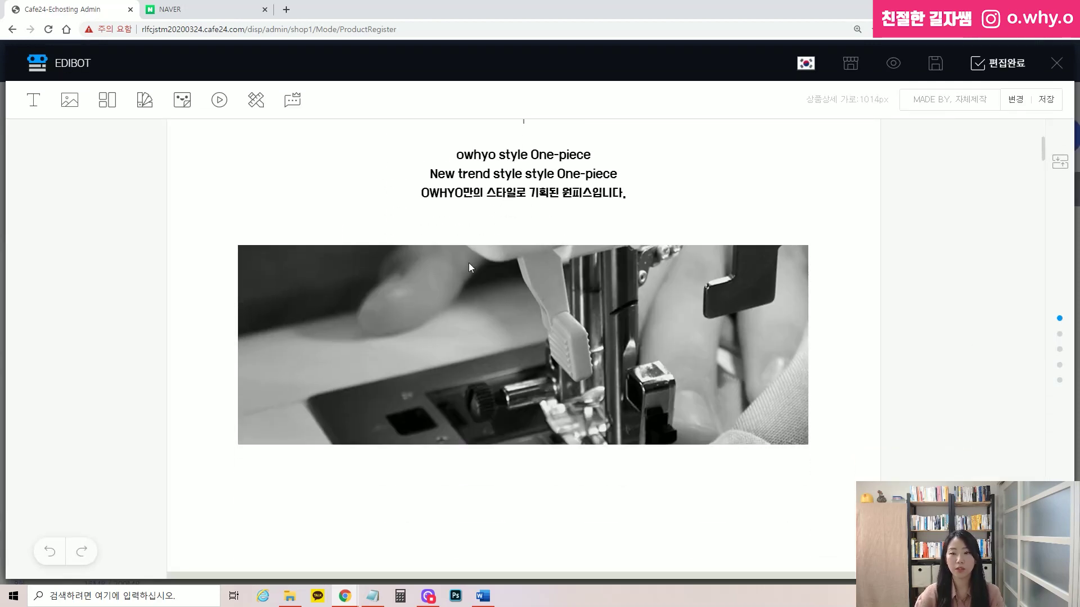
{"action": "scroll", "coordinate": [518, 402], "scroll_direction": "down", "scroll_amount": 1}
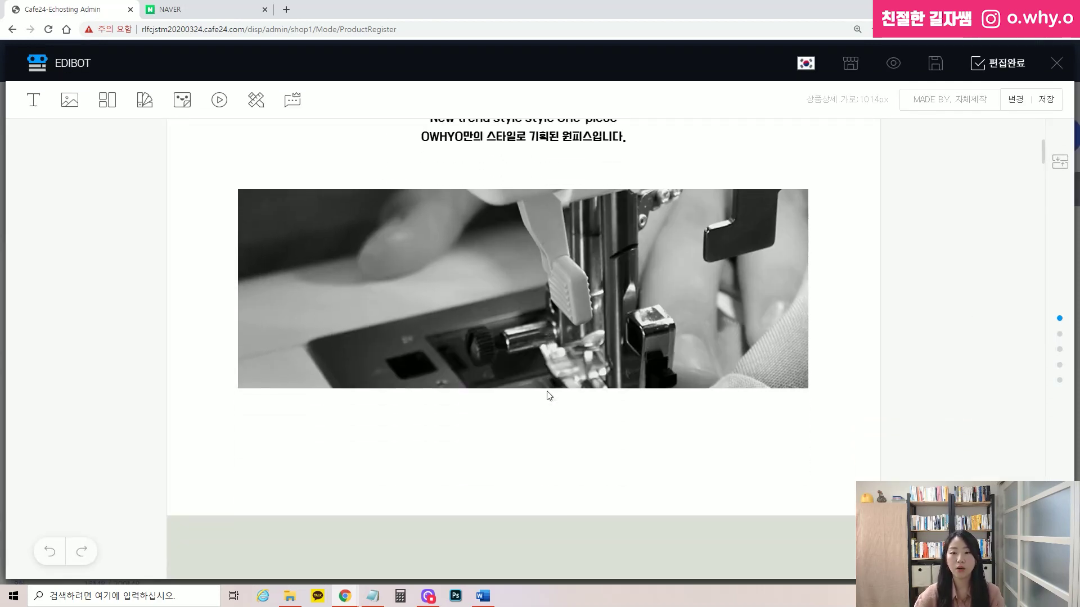
{"action": "scroll", "coordinate": [519, 403], "scroll_direction": "up", "scroll_amount": 1}
{"action": "left_click", "coordinate": [903, 452]}
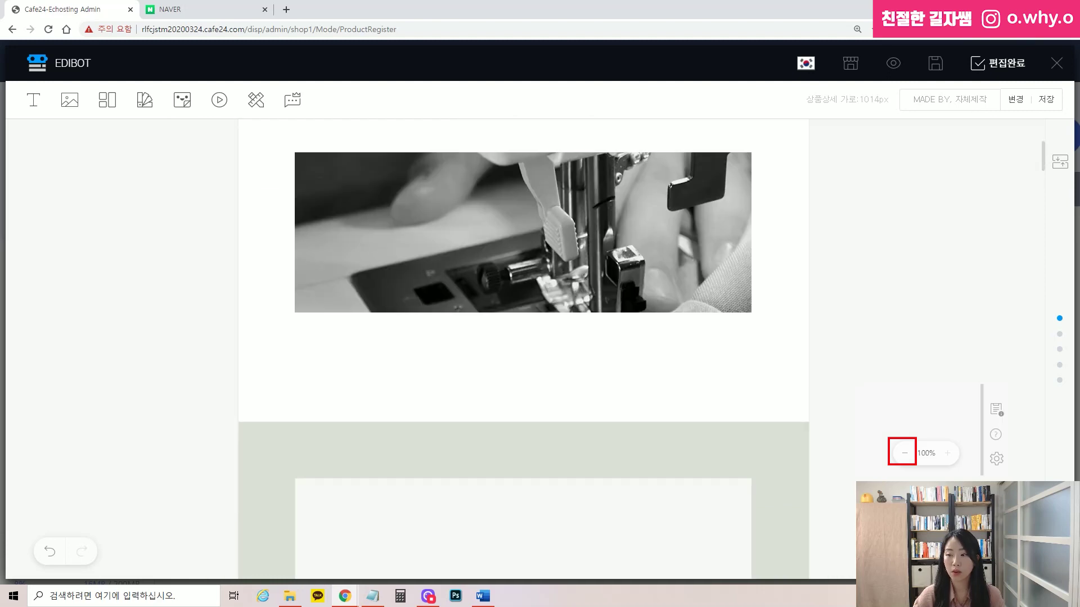
{"action": "left_click", "coordinate": [904, 452]}
{"action": "left_click", "coordinate": [904, 453]}
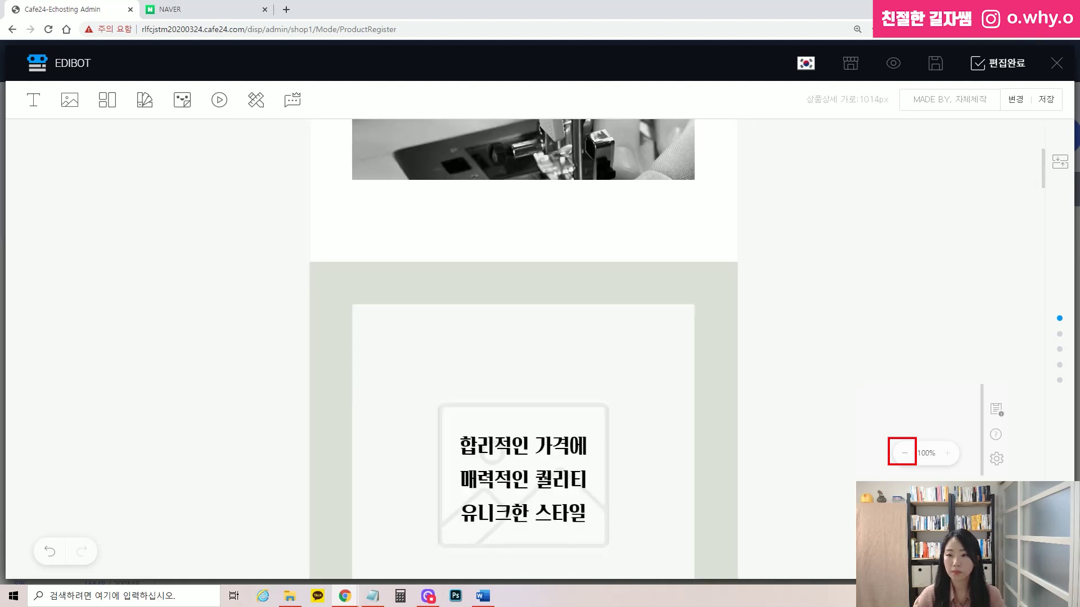
{"action": "scroll", "coordinate": [719, 335], "scroll_direction": "up", "scroll_amount": 5}
{"action": "scroll", "coordinate": [719, 335], "scroll_direction": "down", "scroll_amount": 5}
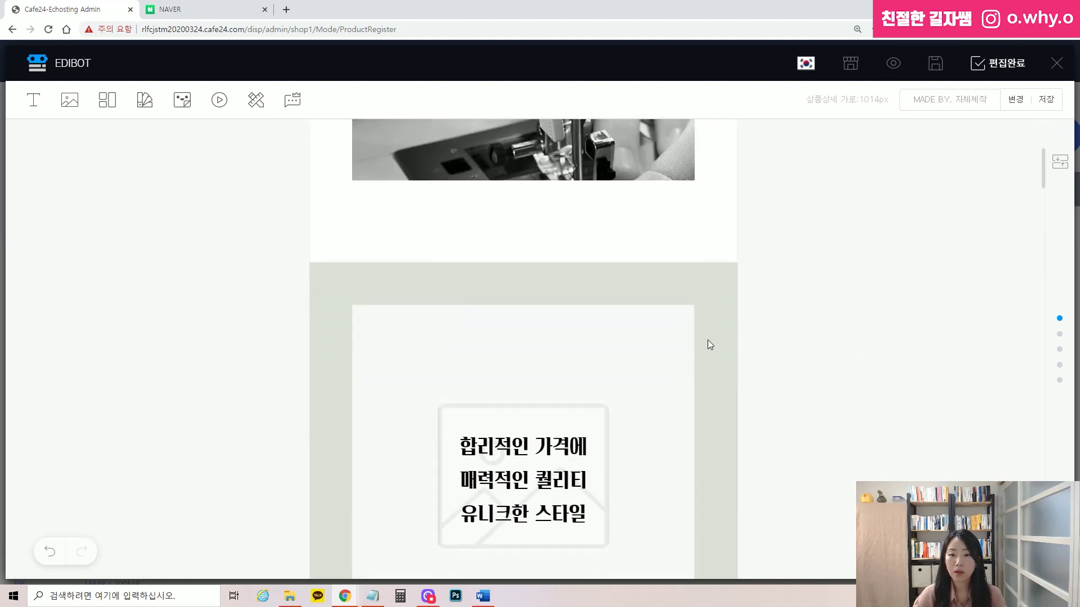
{"action": "scroll", "coordinate": [601, 373], "scroll_direction": "down", "scroll_amount": 4}
{"action": "scroll", "coordinate": [535, 343], "scroll_direction": "up", "scroll_amount": 3}
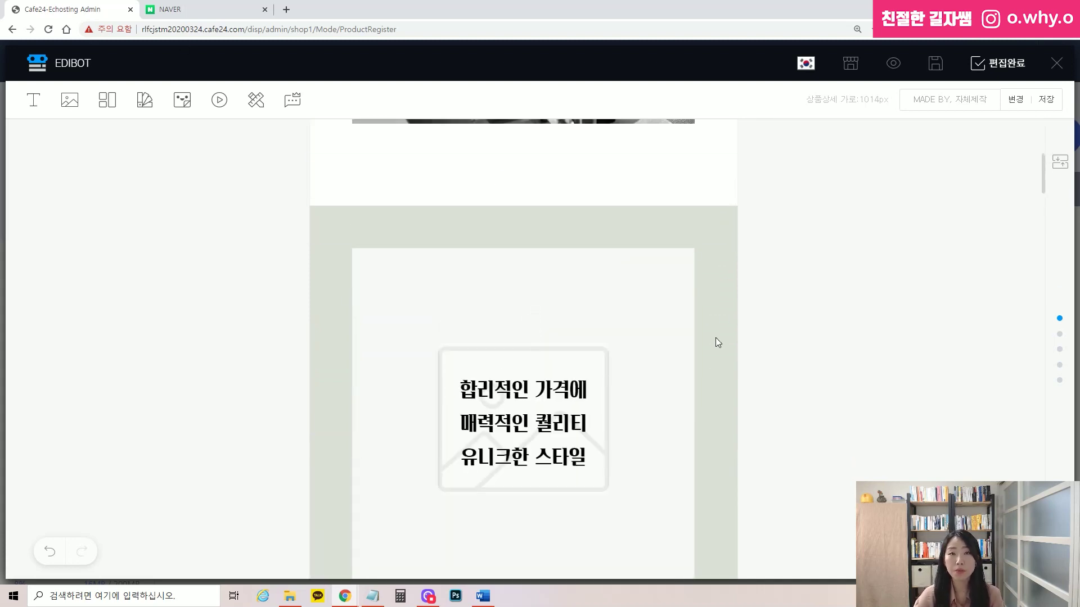
{"action": "left_click", "coordinate": [589, 363]}
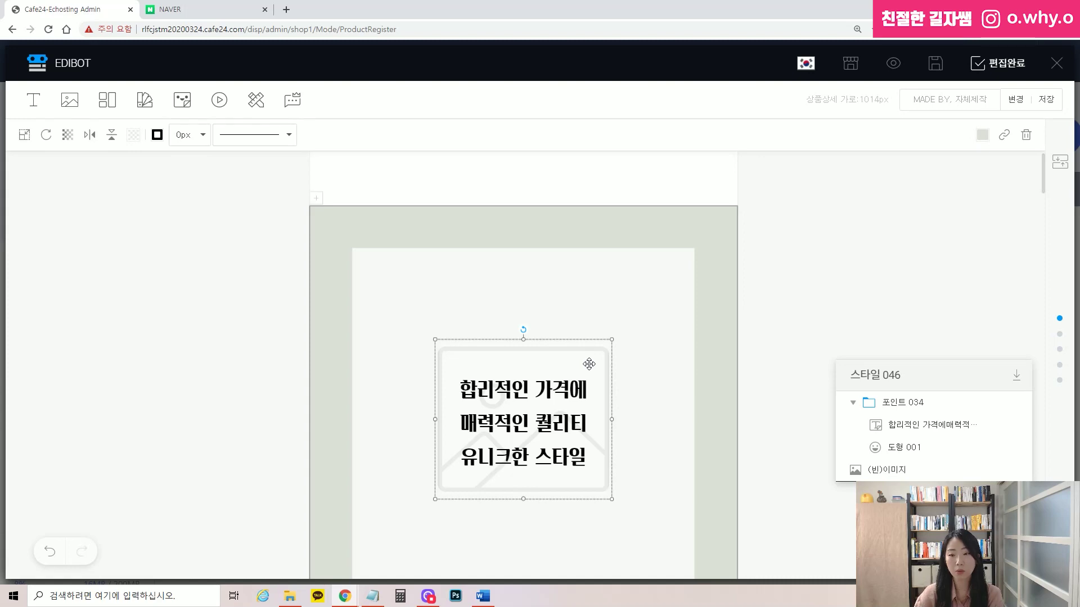
{"action": "left_click", "coordinate": [599, 340]}
{"action": "key", "text": "Delete"}
{"action": "left_click", "coordinate": [576, 334]}
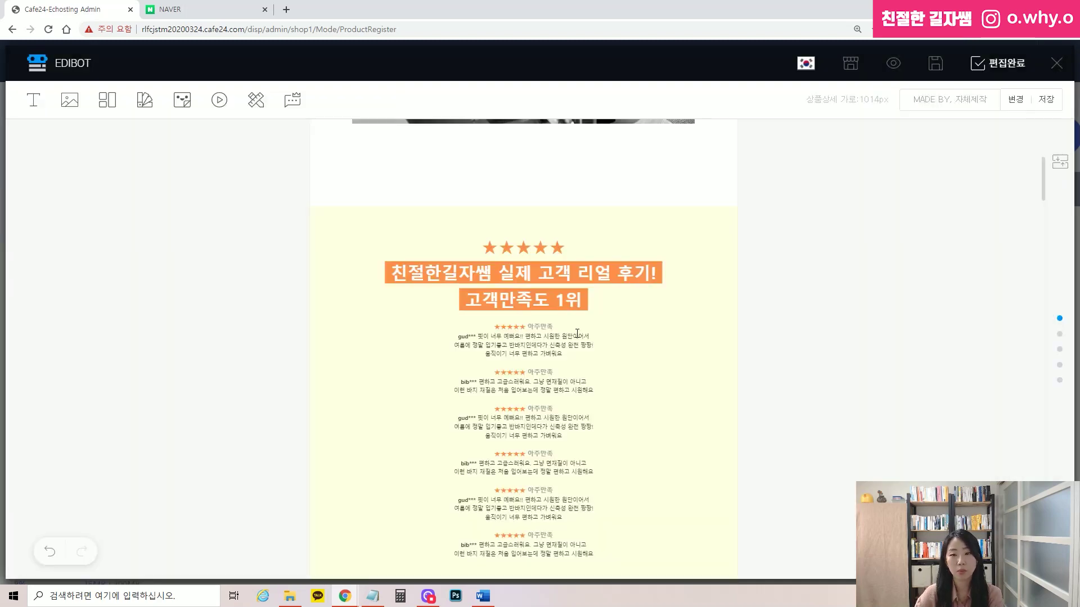
Step: Reduce the spacing between the sewing machine photo section and the yellow customer review section
{"action": "scroll", "coordinate": [577, 335], "scroll_direction": "up", "scroll_amount": 5}
{"action": "mouse_move", "coordinate": [545, 462]}
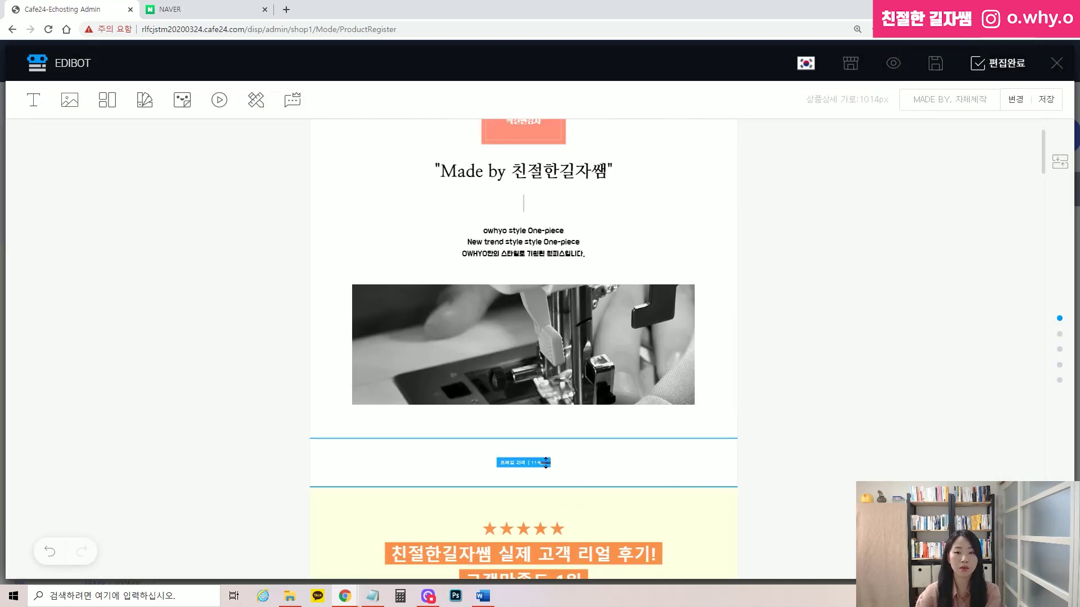
{"action": "left_click_drag", "start_coordinate": [537, 485], "coordinate": [532, 455]}
{"action": "scroll", "coordinate": [744, 399], "scroll_direction": "down", "scroll_amount": 3}
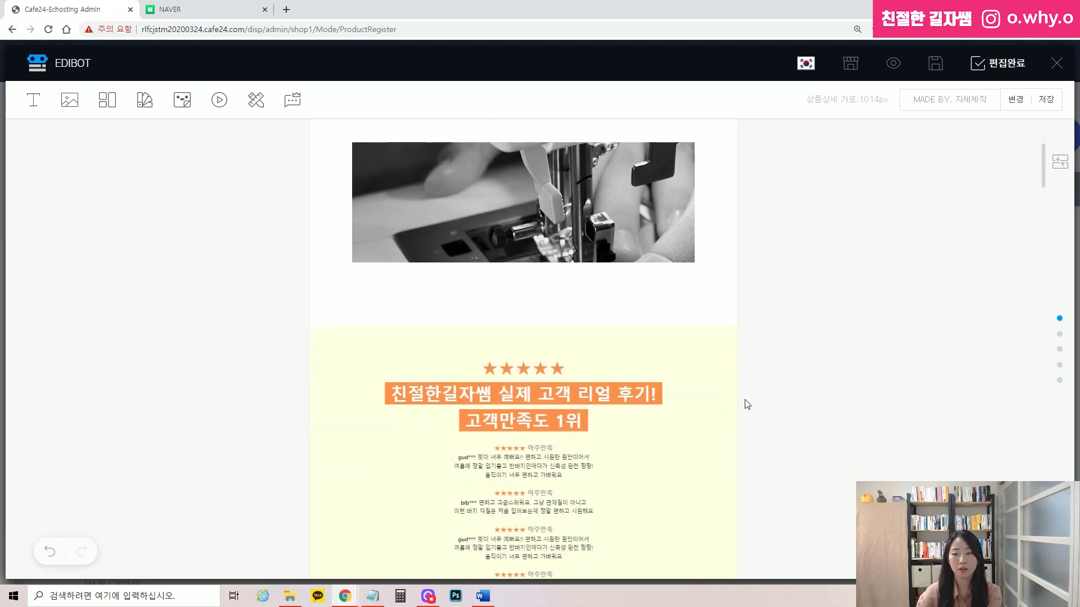
Step: Remove 친절한길자쌤 from the customer review heading so its first line reads 실제 고객 리얼 후기!
{"action": "scroll", "coordinate": [487, 136], "scroll_direction": "down", "scroll_amount": 3}
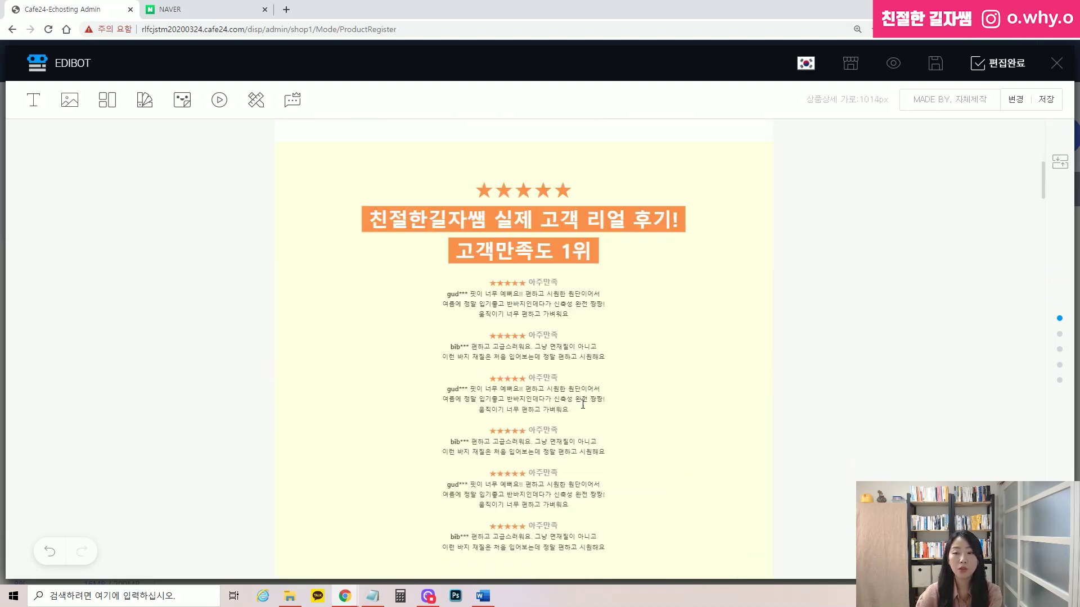
{"action": "left_click", "coordinate": [512, 177]}
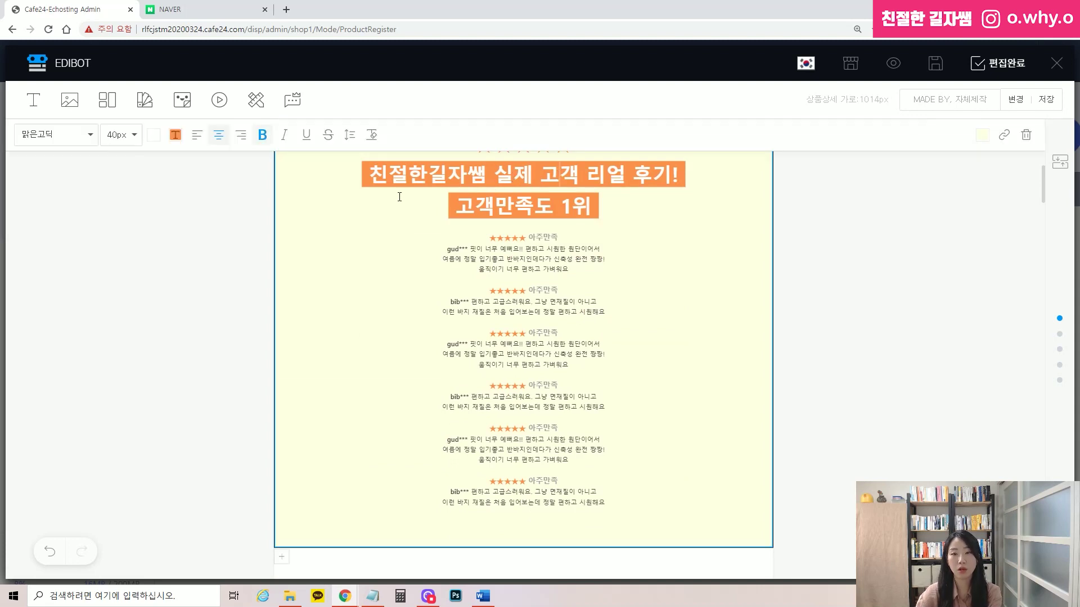
{"action": "scroll", "coordinate": [529, 427], "scroll_direction": "up", "scroll_amount": 3}
{"action": "triple_click", "coordinate": [489, 417]}
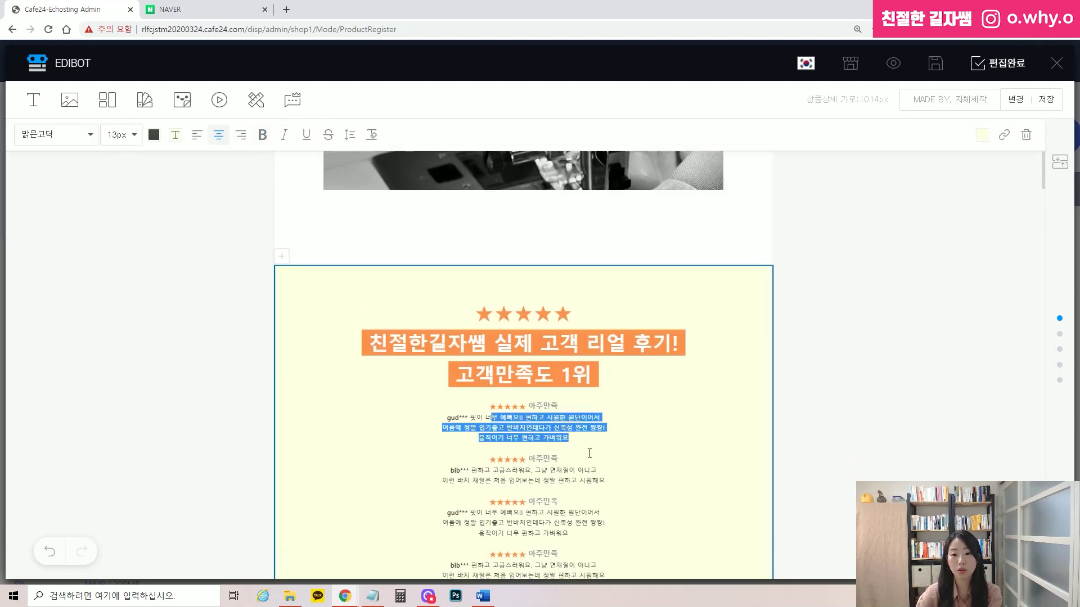
{"action": "left_click", "coordinate": [555, 345]}
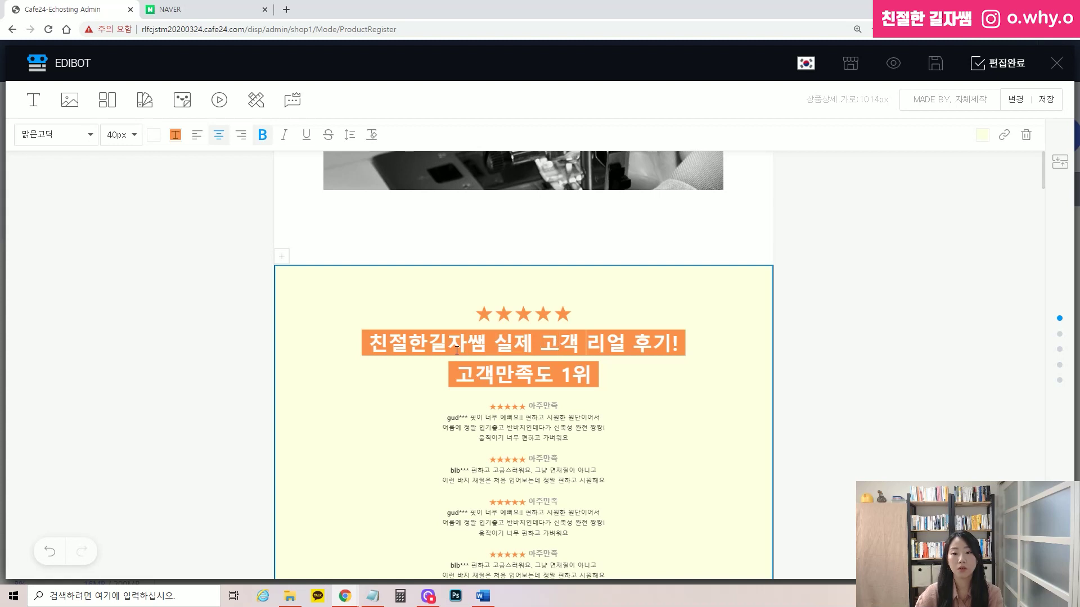
{"action": "key", "text": "BackSpace"}
{"action": "key", "text": "BackSpace"}
{"action": "key", "text": "BackSpace"}
{"action": "key", "text": "BackSpace"}
{"action": "key", "text": "BackSpace"}
{"action": "key", "text": "BackSpace"}
{"action": "key", "text": "BackSpace"}
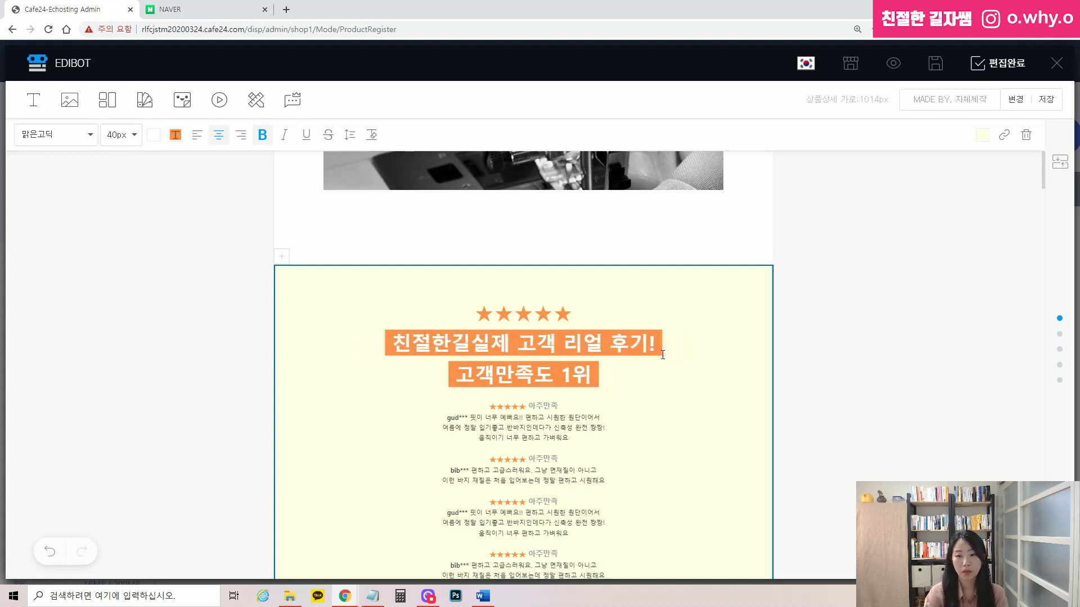
{"action": "left_click", "coordinate": [517, 396]}
{"action": "scroll", "coordinate": [517, 366], "scroll_direction": "down", "scroll_amount": 3}
{"action": "left_click", "coordinate": [520, 329]}
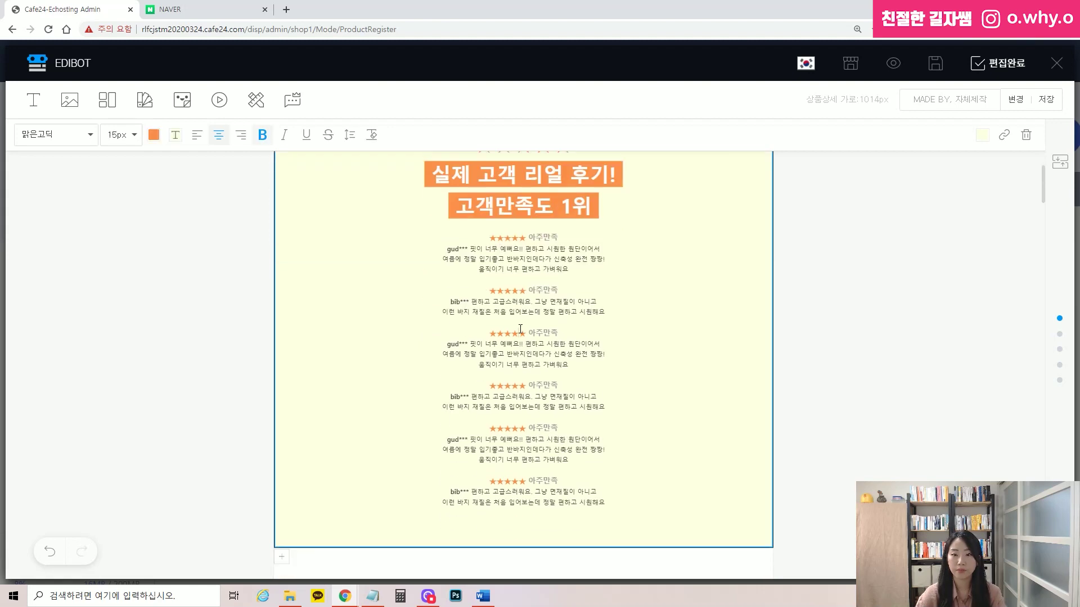
Step: Add an empty text block between the yellow customer review section and the embroidered dress photo
{"action": "scroll", "coordinate": [552, 354], "scroll_direction": "down", "scroll_amount": 8}
{"action": "left_click", "coordinate": [558, 369]}
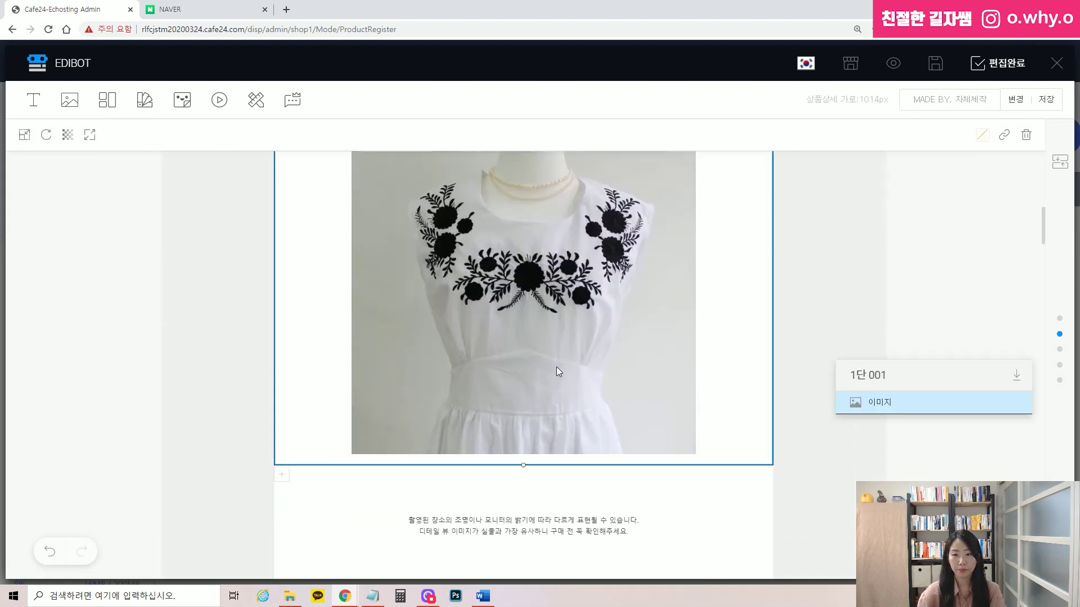
{"action": "scroll", "coordinate": [600, 343], "scroll_direction": "up", "scroll_amount": 4}
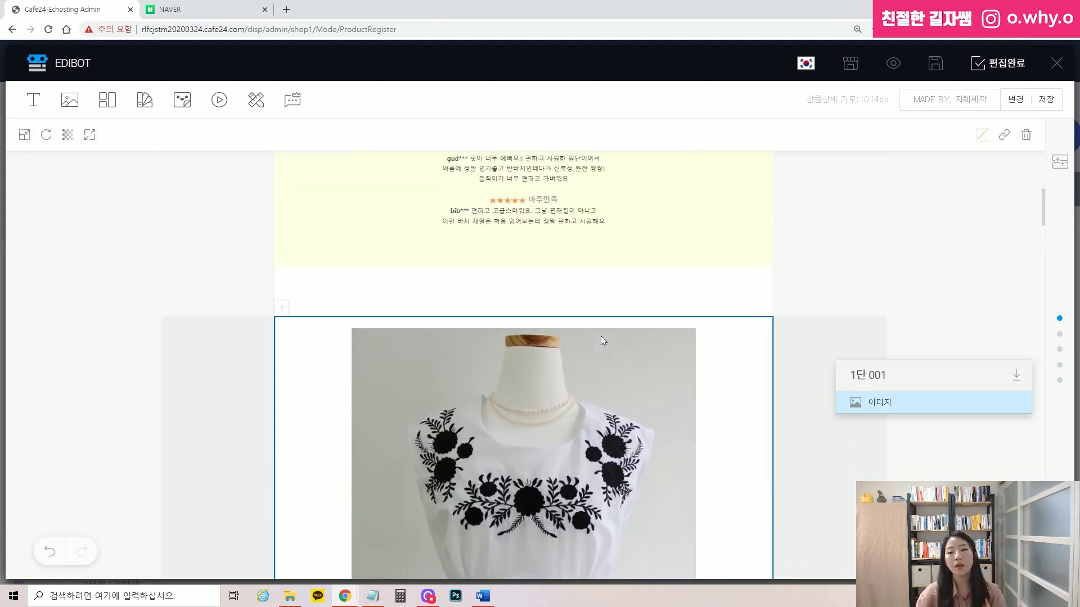
{"action": "scroll", "coordinate": [645, 278], "scroll_direction": "up", "scroll_amount": 5}
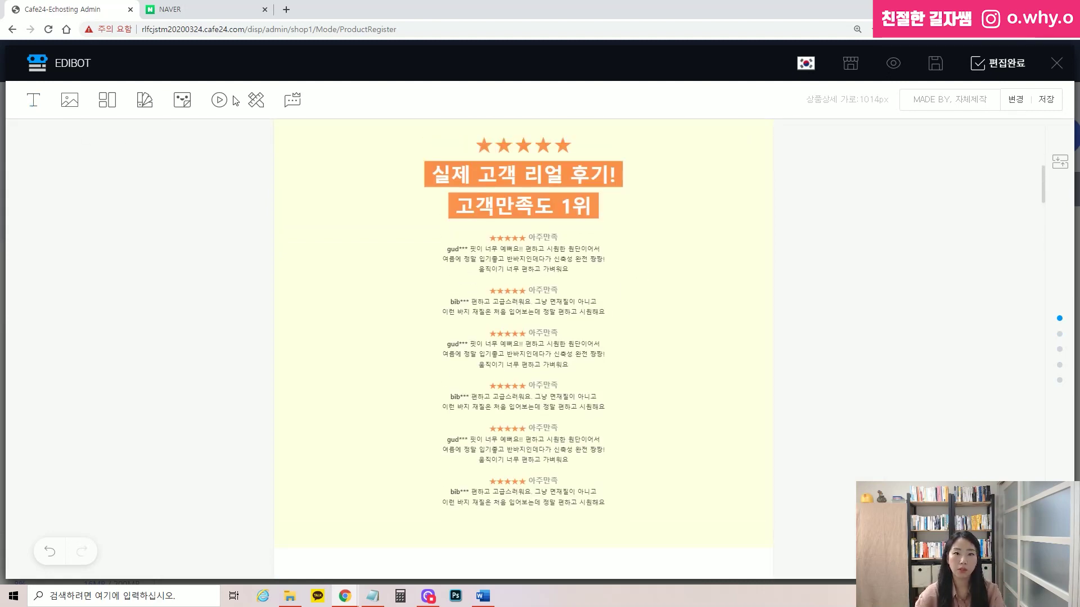
{"action": "scroll", "coordinate": [542, 300], "scroll_direction": "down", "scroll_amount": 5}
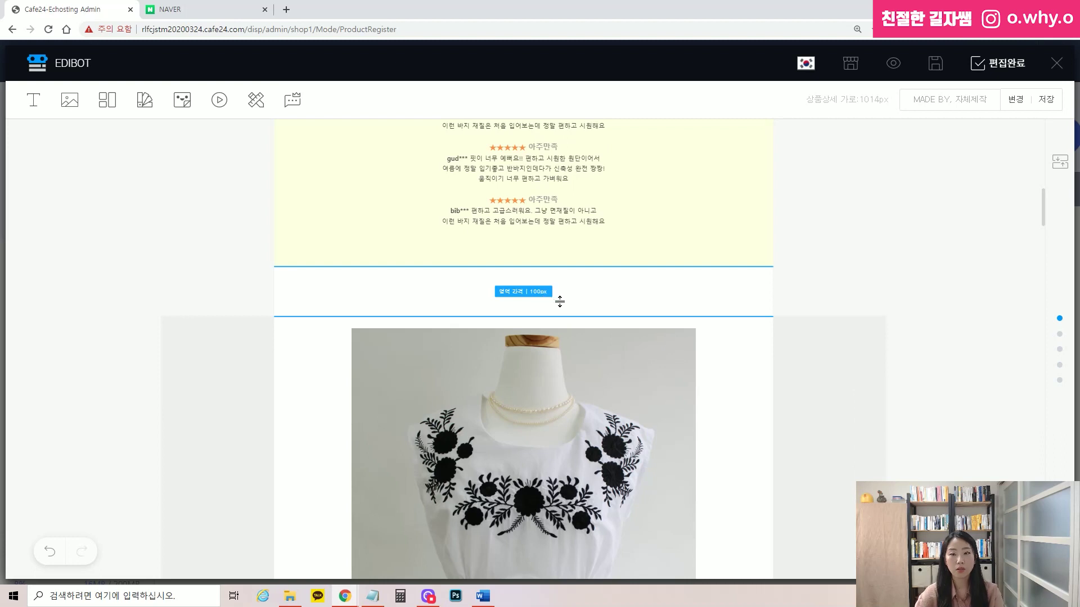
{"action": "left_click", "coordinate": [33, 101]}
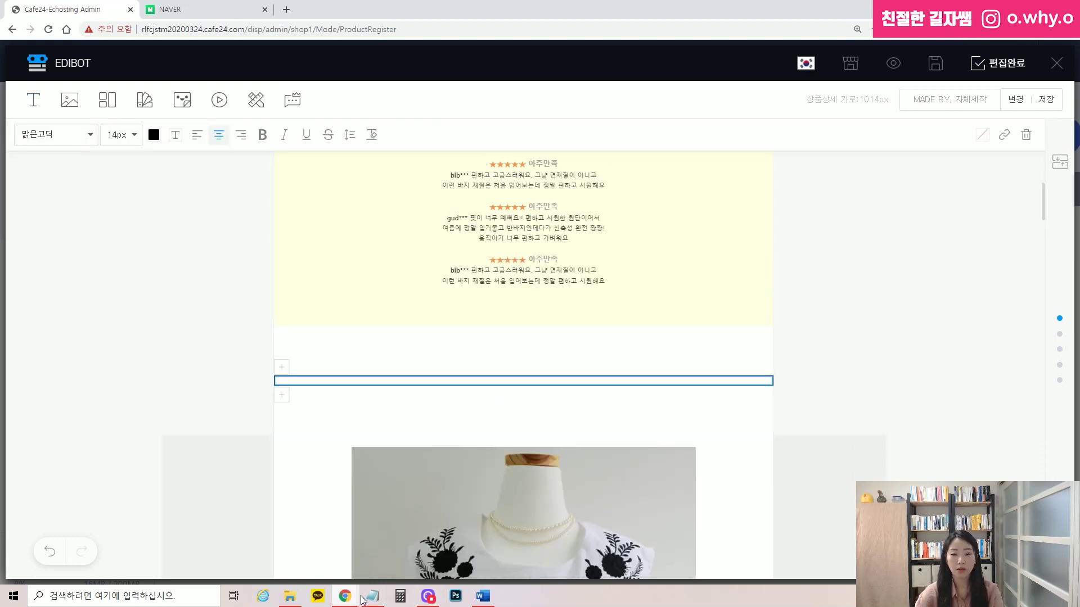
Step: Switch to Word and copy the two 상품소개 lines, 편하게 언제 어디서나 through 추천합니다., from owhyo clothes.docx
{"action": "left_click", "coordinate": [483, 596]}
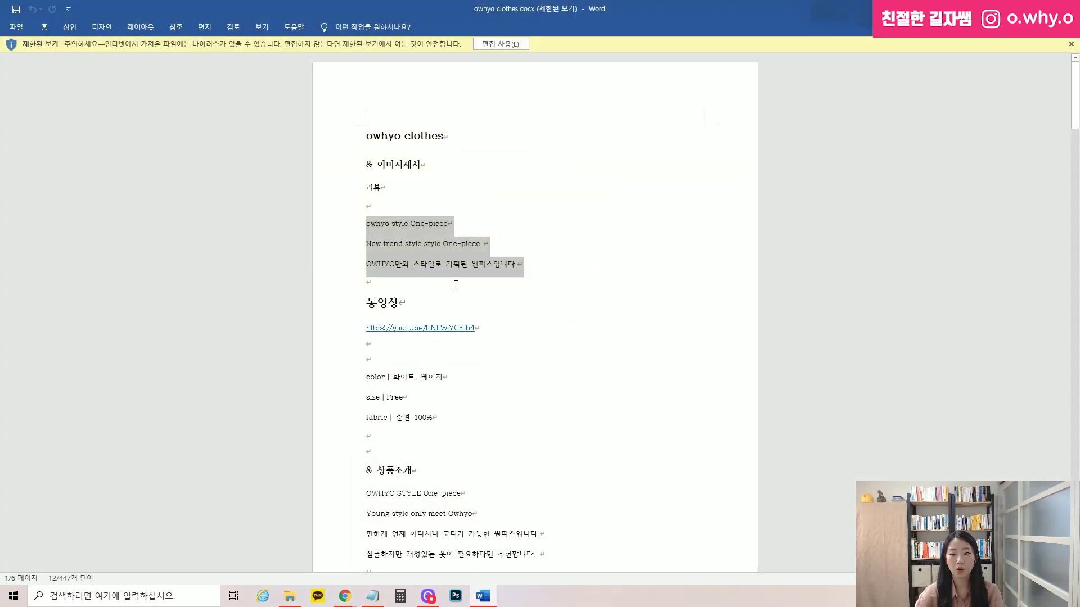
{"action": "scroll", "coordinate": [433, 395], "scroll_direction": "down", "scroll_amount": 3}
{"action": "left_click", "coordinate": [433, 394]}
{"action": "left_click_drag", "start_coordinate": [367, 426], "coordinate": [497, 447]}
{"action": "key", "text": "ctrl+c"}
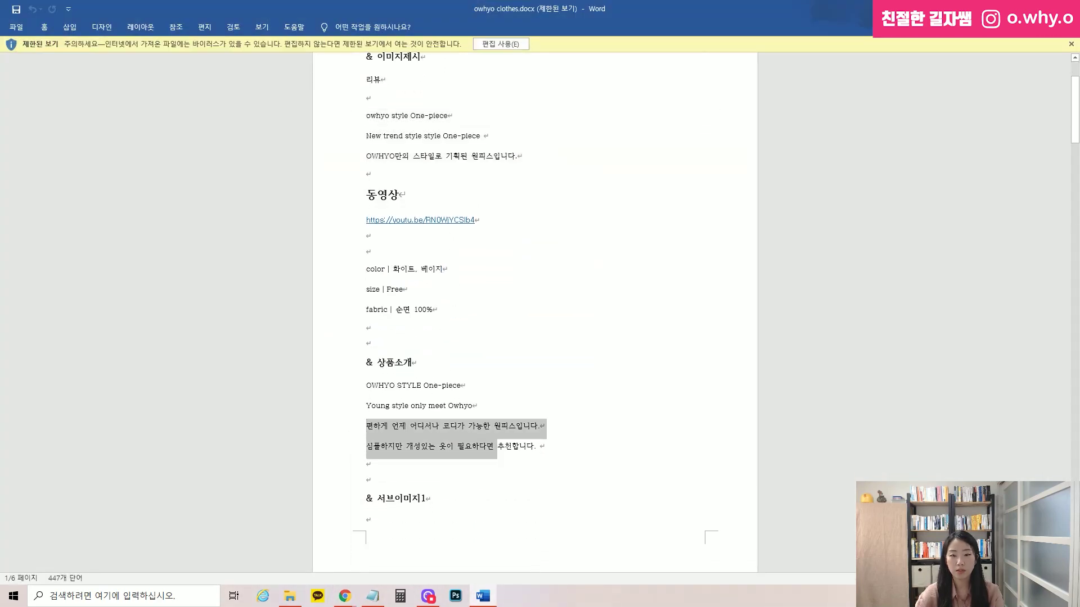
{"action": "right_click", "coordinate": [497, 442]}
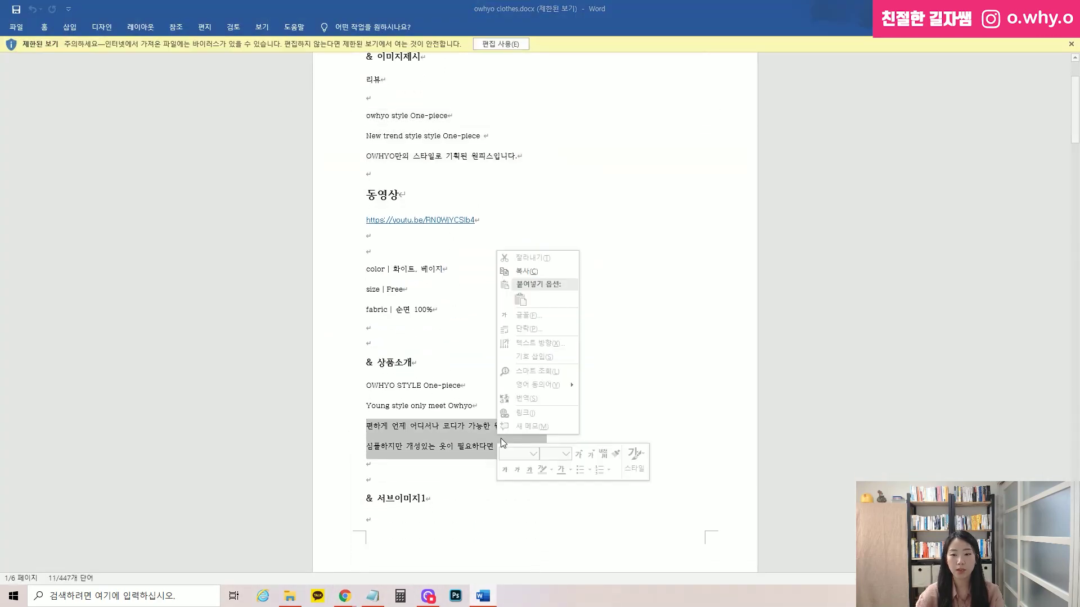
{"action": "left_click", "coordinate": [525, 271]}
Step: Back in the EDIBOT page, paste the copied two-line description into the empty text block above the dress photo
{"action": "key", "text": "alt+Tab"}
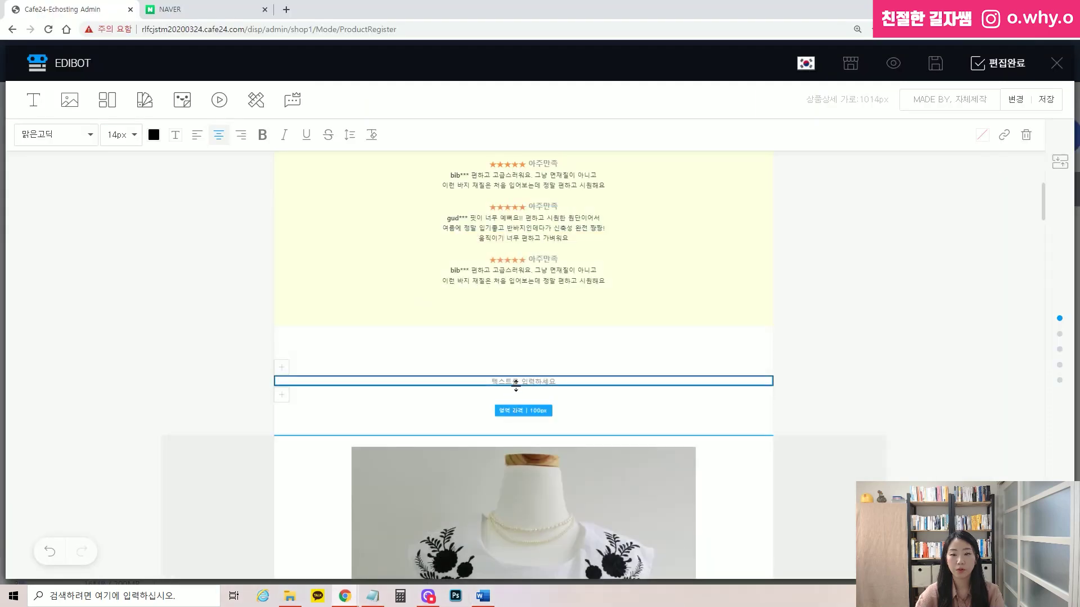
{"action": "left_click", "coordinate": [520, 380]}
{"action": "key", "text": "ctrl+v"}
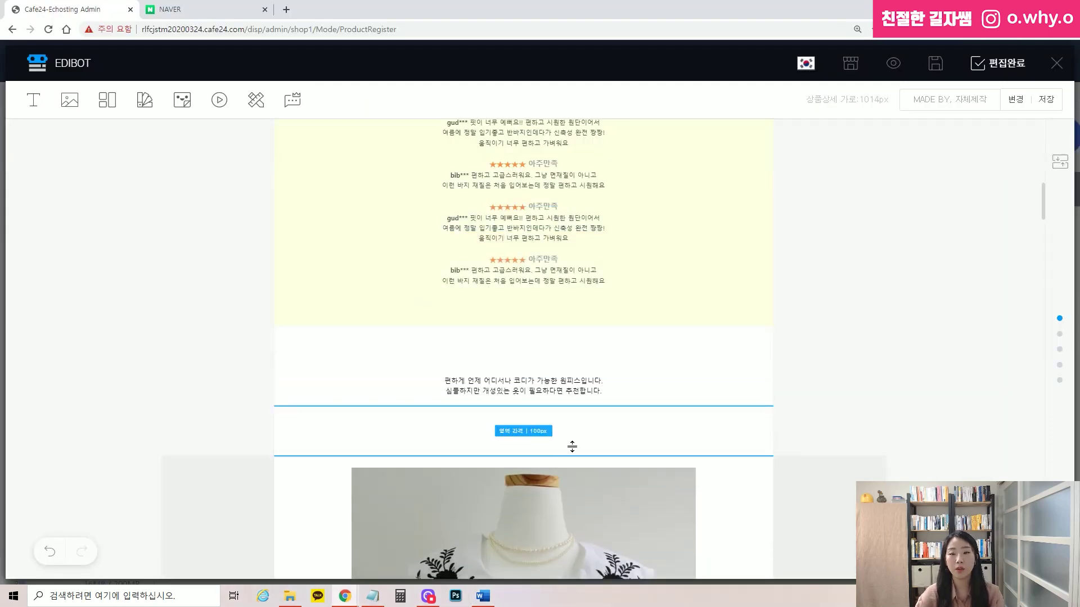
Step: Set the font size of the two-line description above the dress photo to 16px
{"action": "left_click_drag", "start_coordinate": [442, 380], "coordinate": [599, 391]}
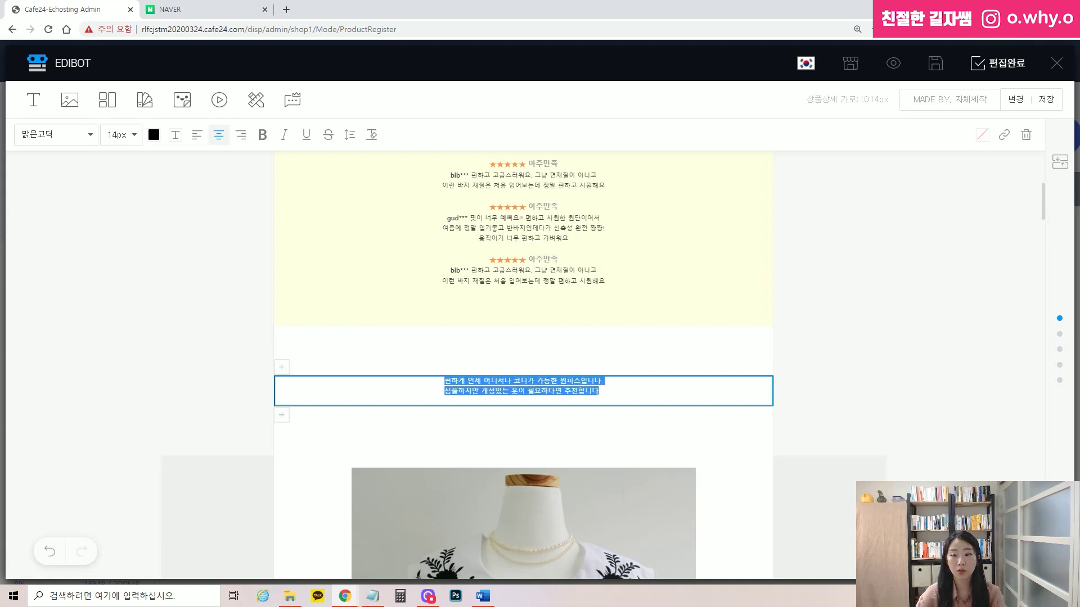
{"action": "left_click", "coordinate": [118, 135]}
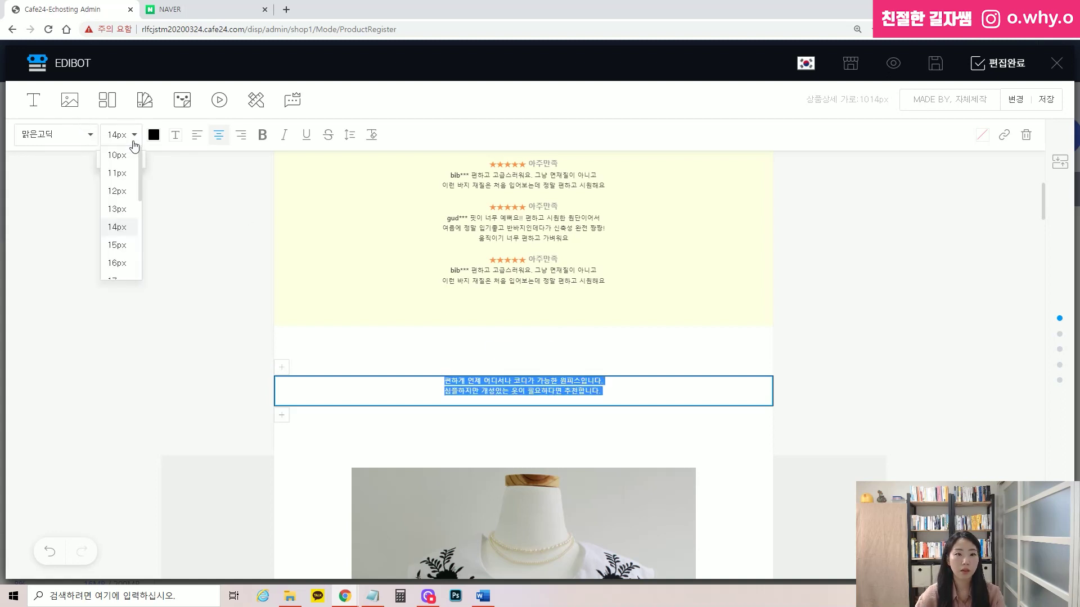
{"action": "left_click", "coordinate": [125, 264]}
{"action": "left_click", "coordinate": [795, 438]}
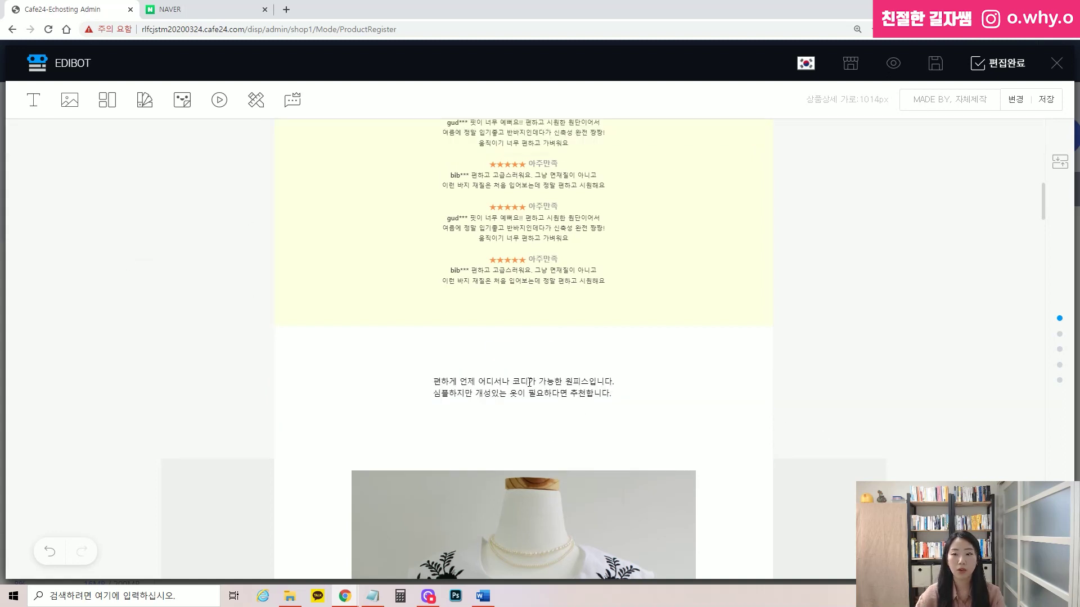
Step: In the two-line description above the dress photo, redo the line break between the sentences and append 가나다라마 to the first line
{"action": "left_click", "coordinate": [527, 382]}
{"action": "key", "text": "ctrl+a"}
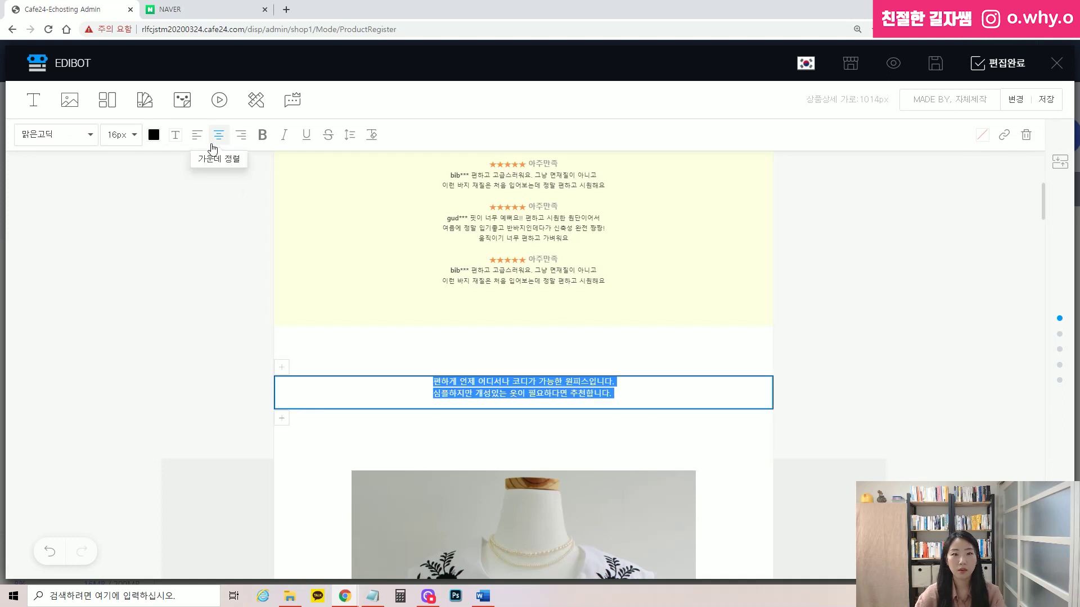
{"action": "left_click", "coordinate": [590, 381]}
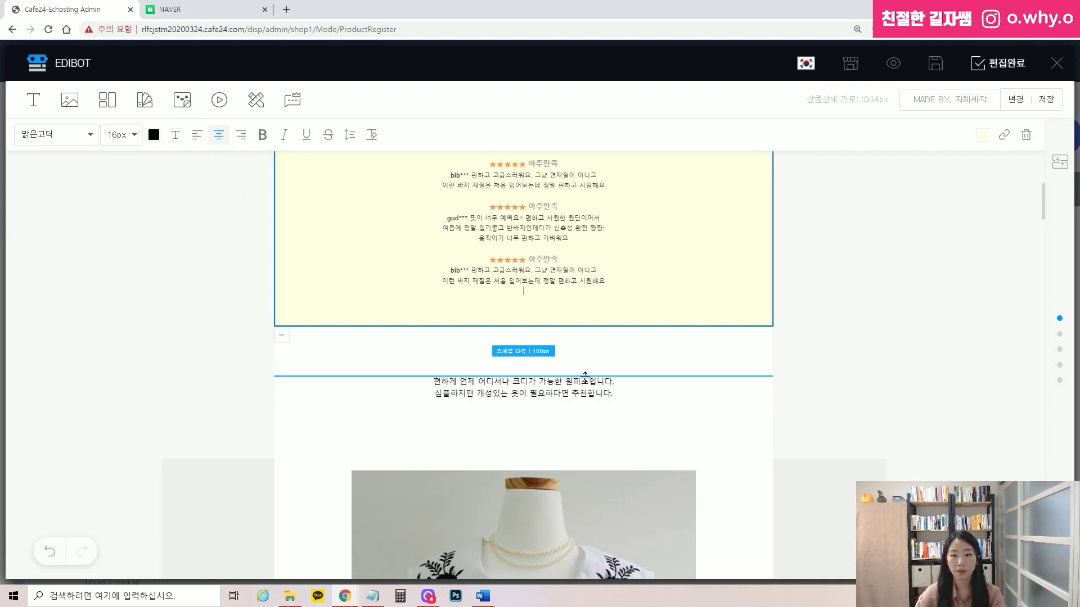
{"action": "key", "text": "BackSpace"}
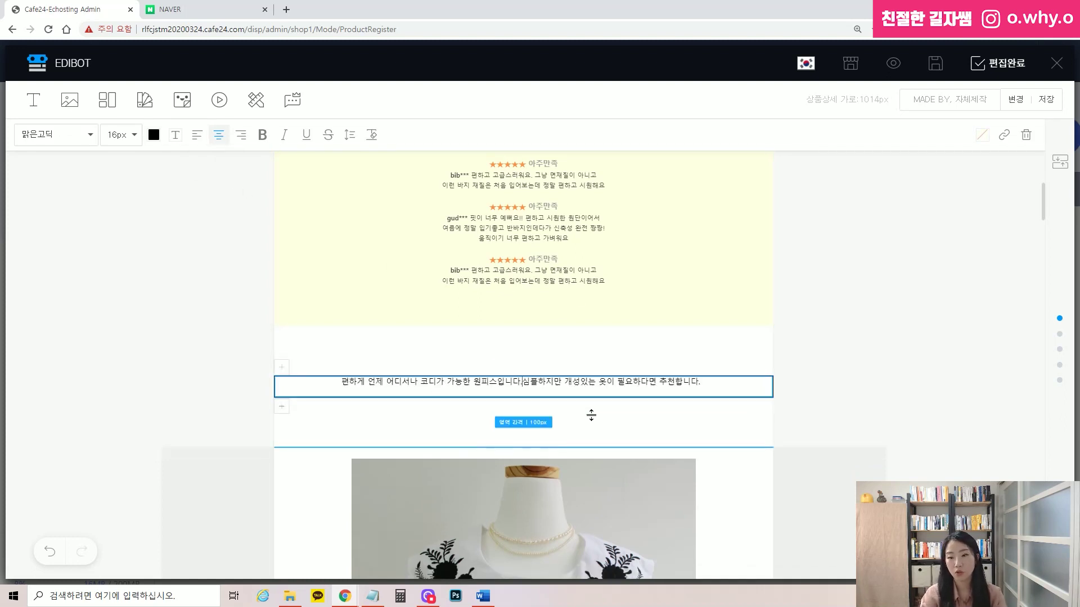
{"action": "key", "text": "Return"}
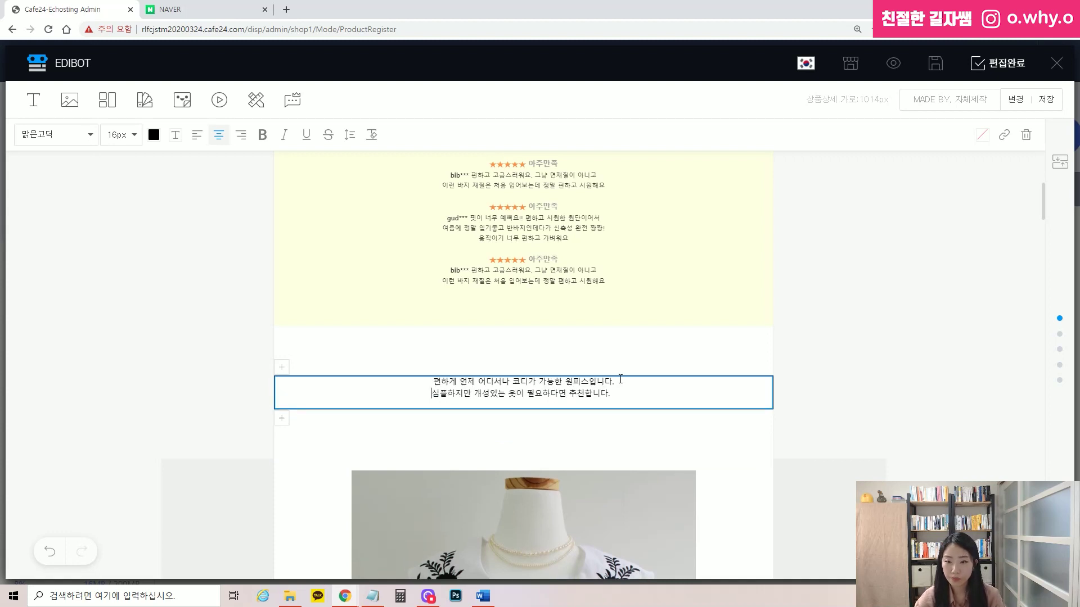
{"action": "type", "text": "가나다라마"}
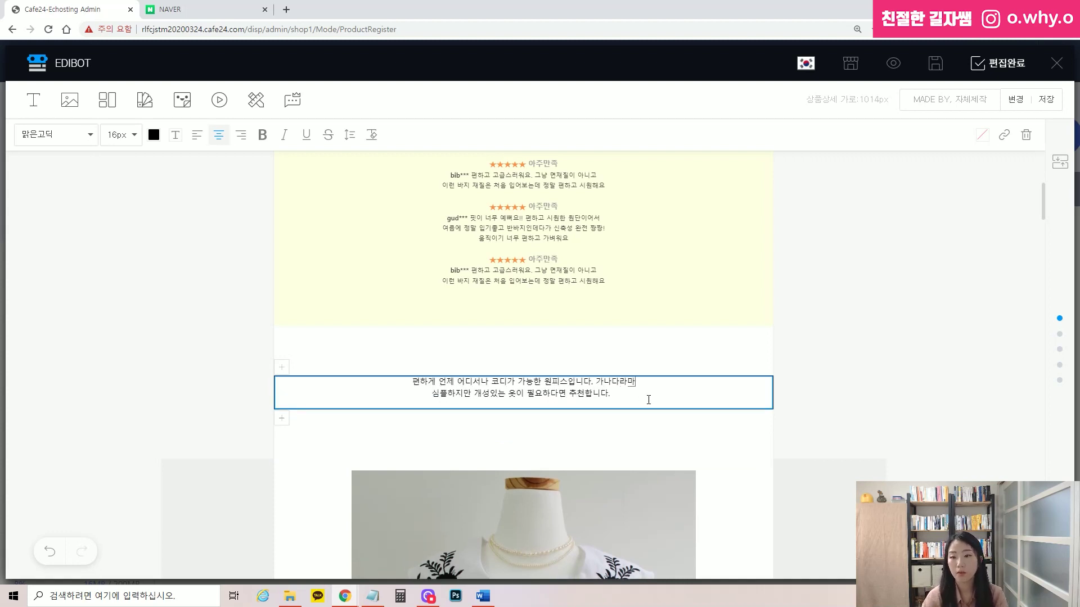
{"action": "left_click", "coordinate": [629, 366]}
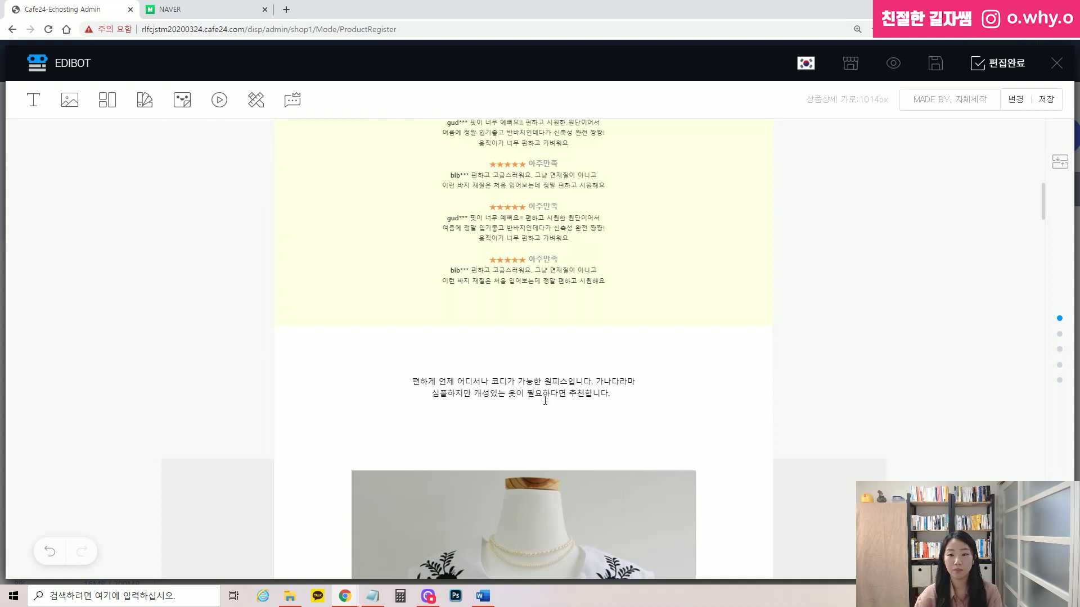
{"action": "left_click", "coordinate": [552, 381]}
{"action": "left_click", "coordinate": [638, 424]}
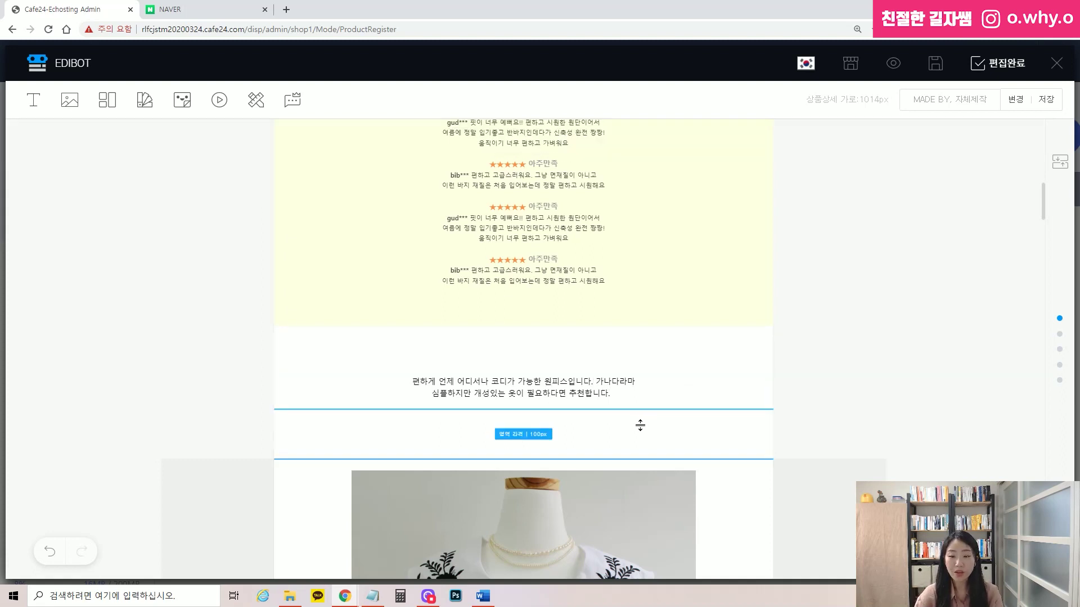
Step: Review the embroidered dress photo, the shooting and monitor brightness notice below it, and the side-view photo that follows
{"action": "scroll", "coordinate": [640, 419], "scroll_direction": "down", "scroll_amount": 5}
{"action": "left_click", "coordinate": [545, 375]}
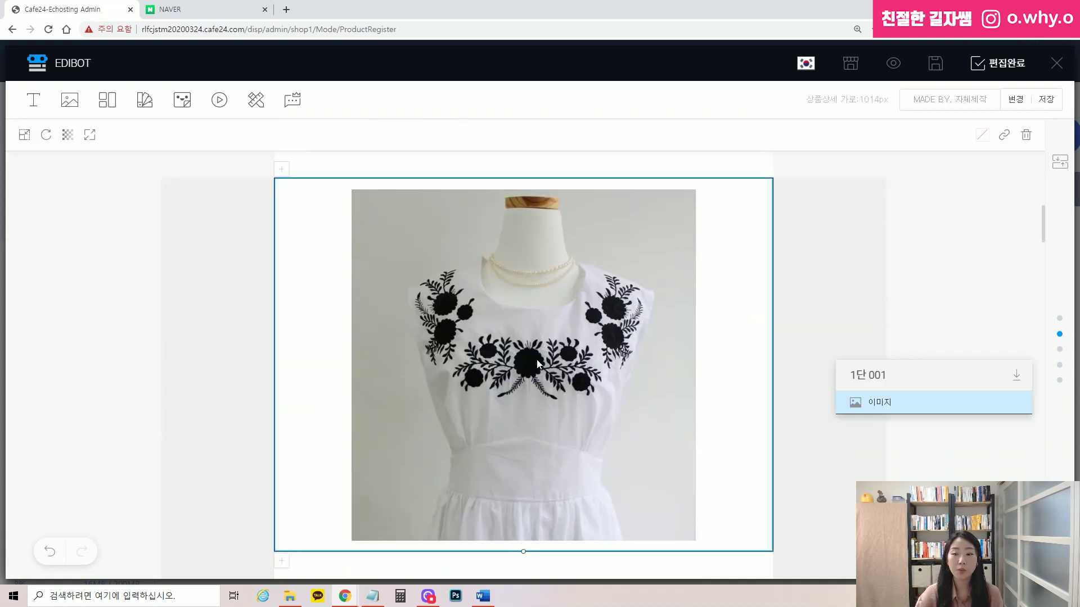
{"action": "scroll", "coordinate": [537, 359], "scroll_direction": "down", "scroll_amount": 4}
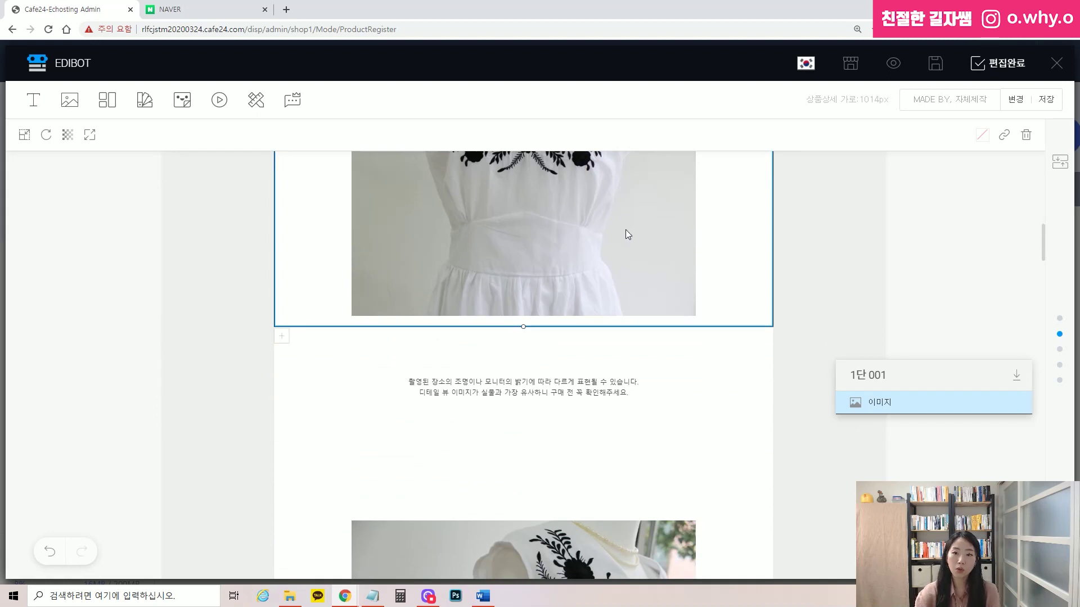
{"action": "scroll", "coordinate": [626, 229], "scroll_direction": "down", "scroll_amount": 2}
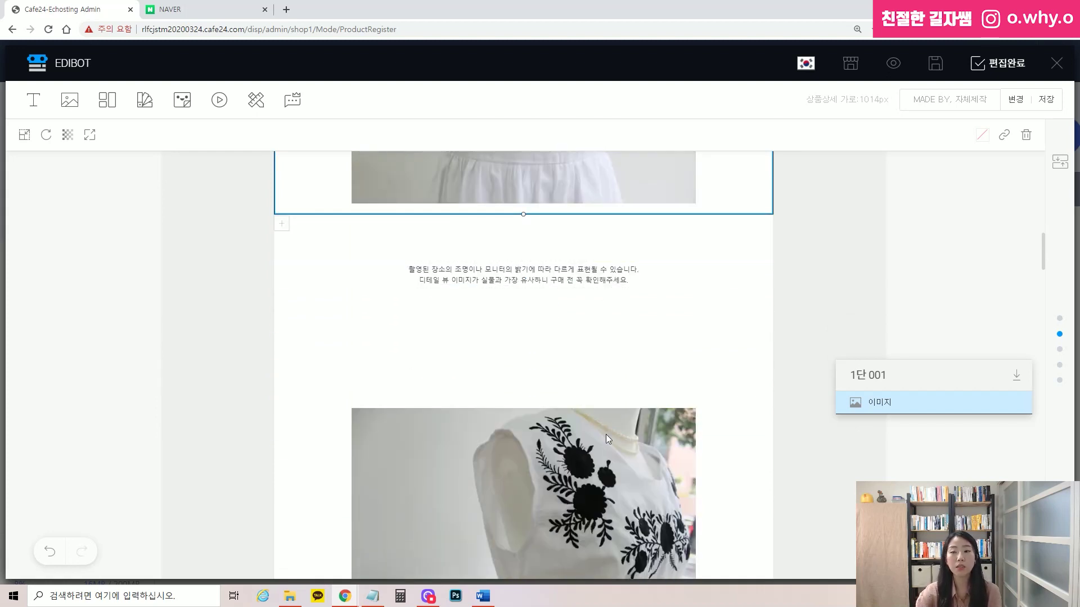
{"action": "scroll", "coordinate": [606, 427], "scroll_direction": "down", "scroll_amount": 3}
{"action": "scroll", "coordinate": [562, 450], "scroll_direction": "up", "scroll_amount": 5}
{"action": "left_click", "coordinate": [533, 479]}
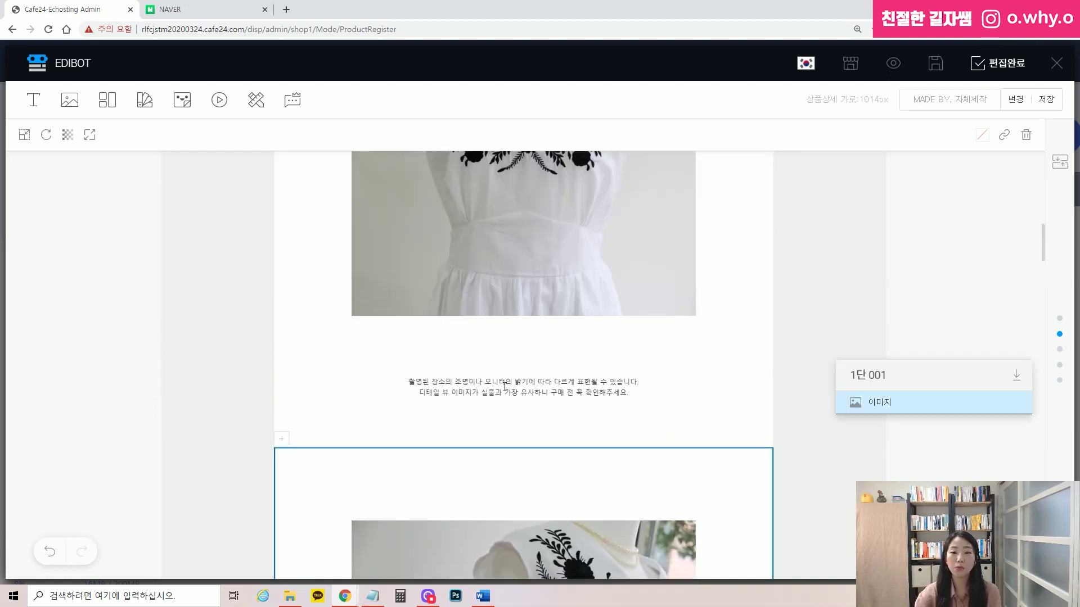
{"action": "left_click", "coordinate": [506, 388]}
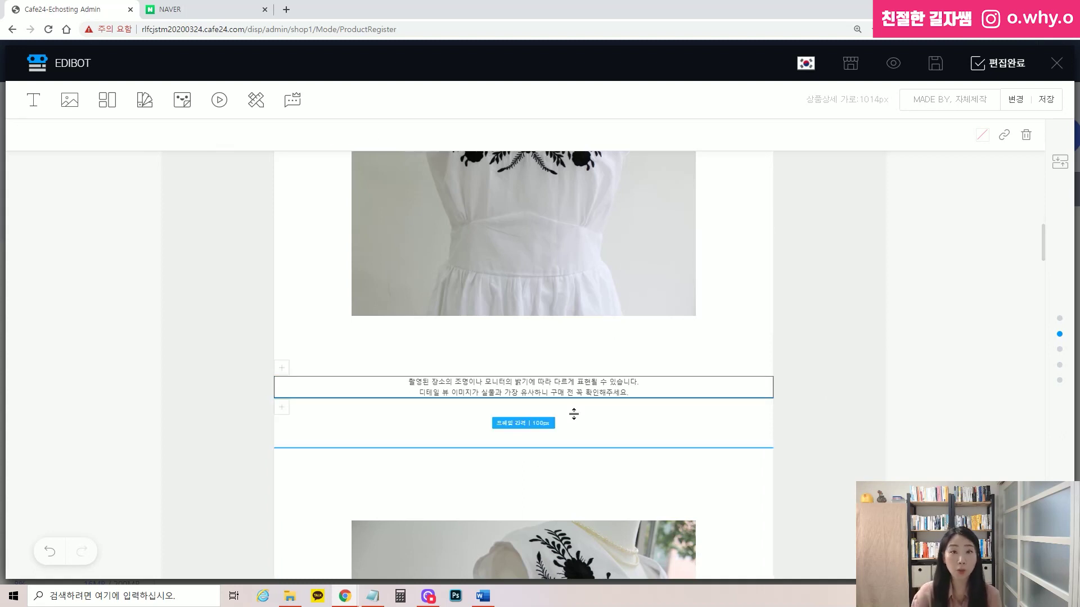
Step: Upload cloth1_03.gif from the 상세이미지 folder to 내 이미지 and insert it between the brightness notice and the side-view dress photo
{"action": "left_click", "coordinate": [70, 105]}
{"action": "scroll", "coordinate": [157, 230], "scroll_direction": "down", "scroll_amount": 2}
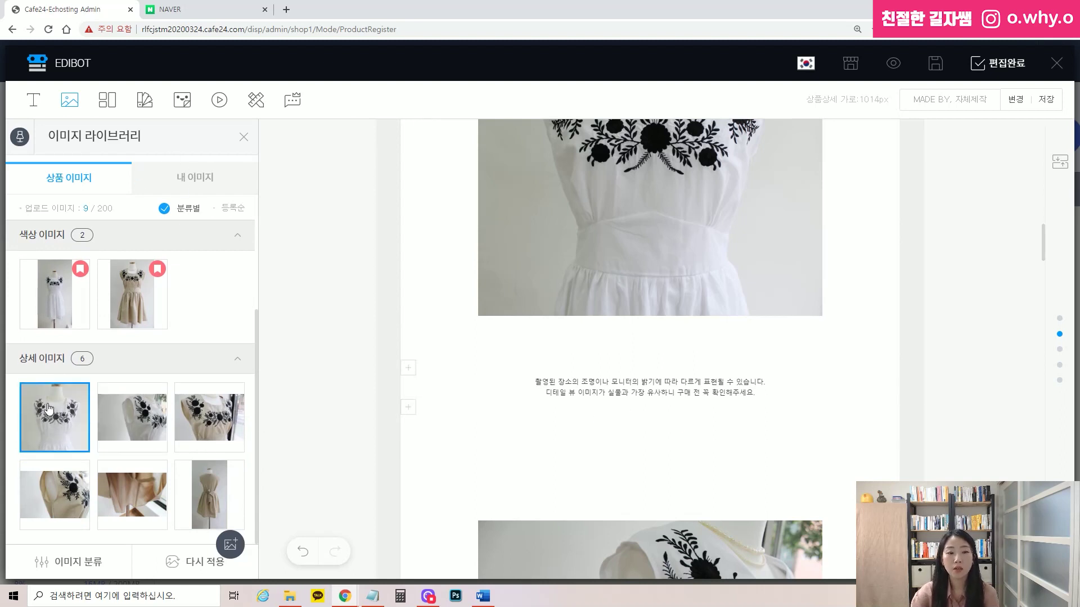
{"action": "left_click", "coordinate": [209, 180]}
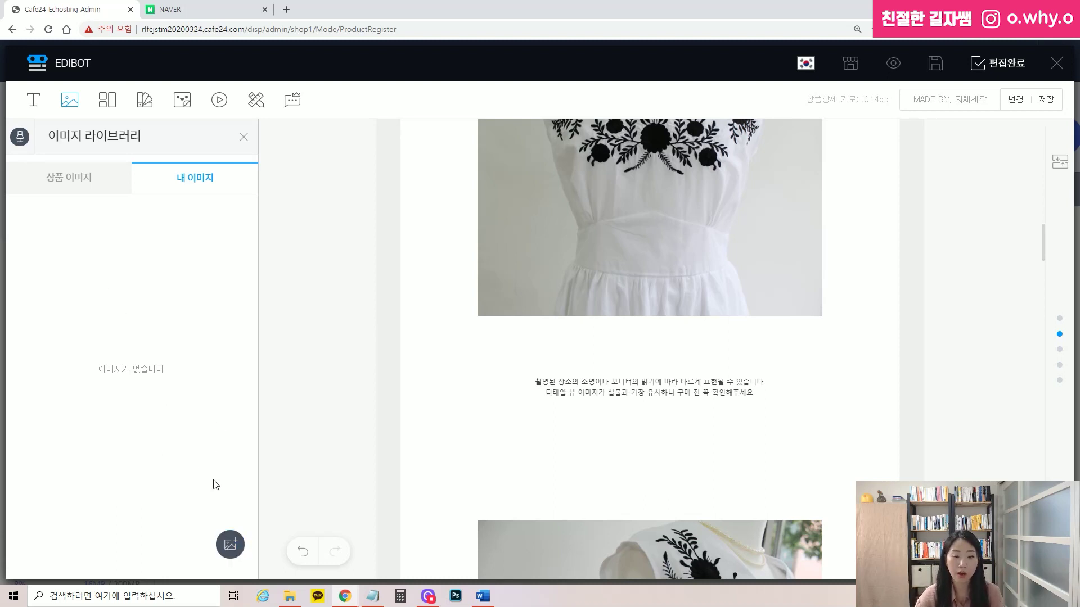
{"action": "left_click", "coordinate": [230, 546]}
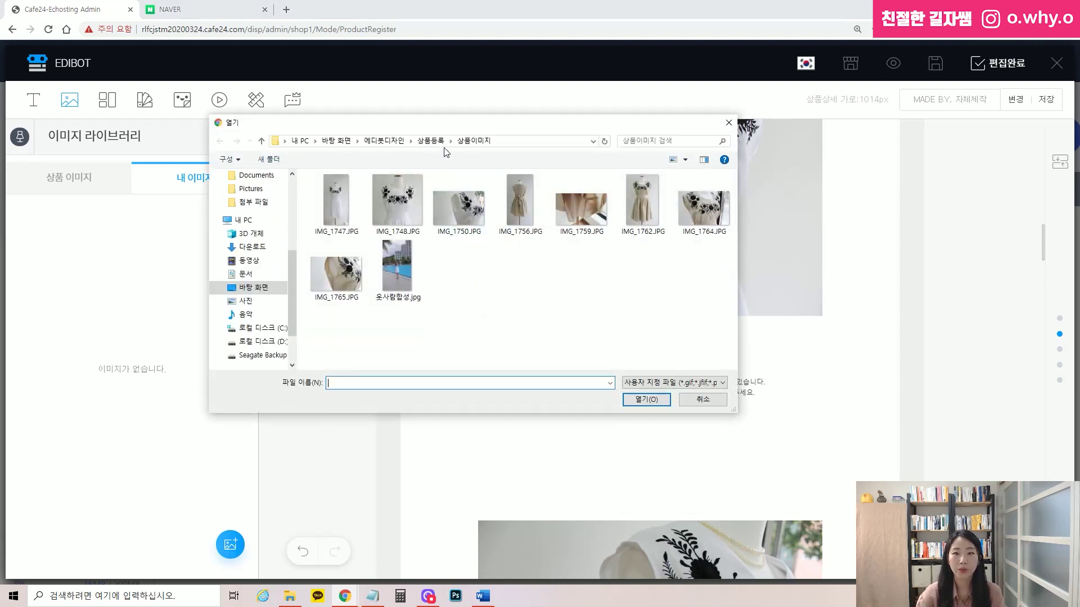
{"action": "left_click", "coordinate": [437, 144]}
{"action": "double_click", "coordinate": [344, 205]}
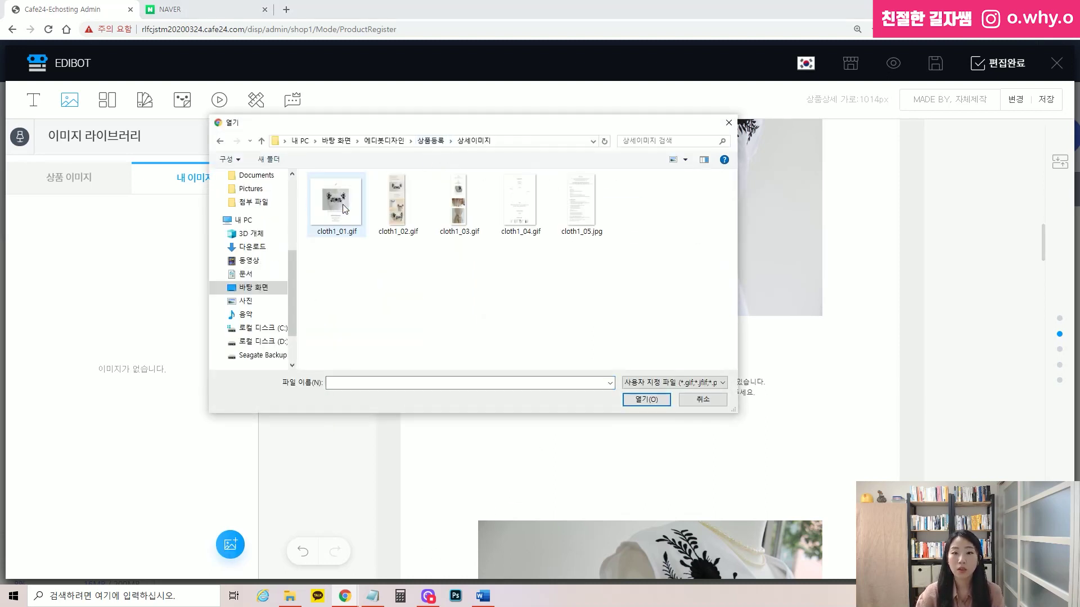
{"action": "left_click", "coordinate": [497, 208]}
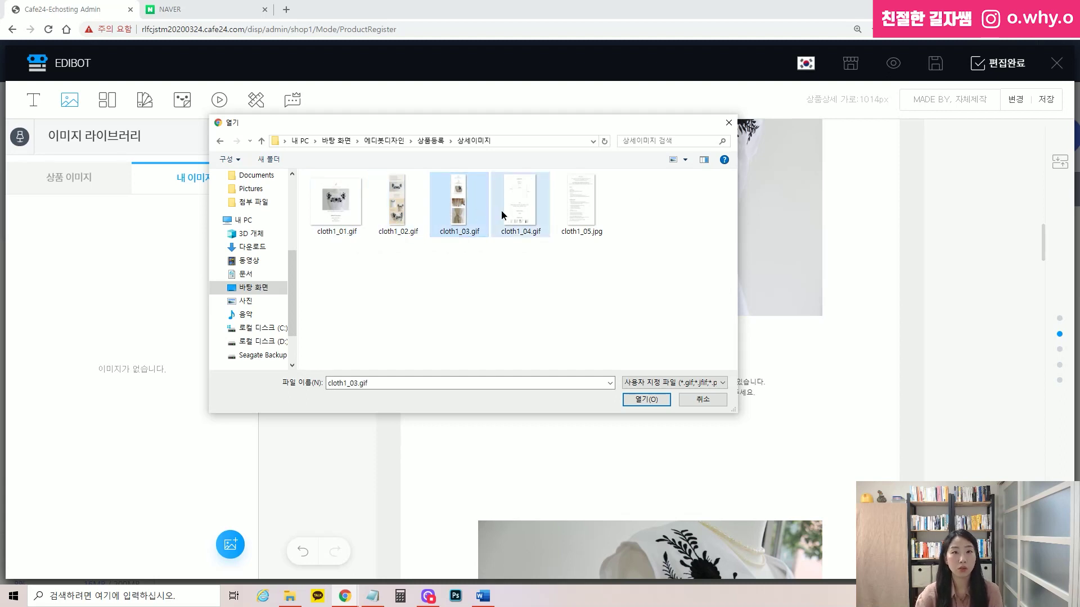
{"action": "left_click", "coordinate": [408, 207]}
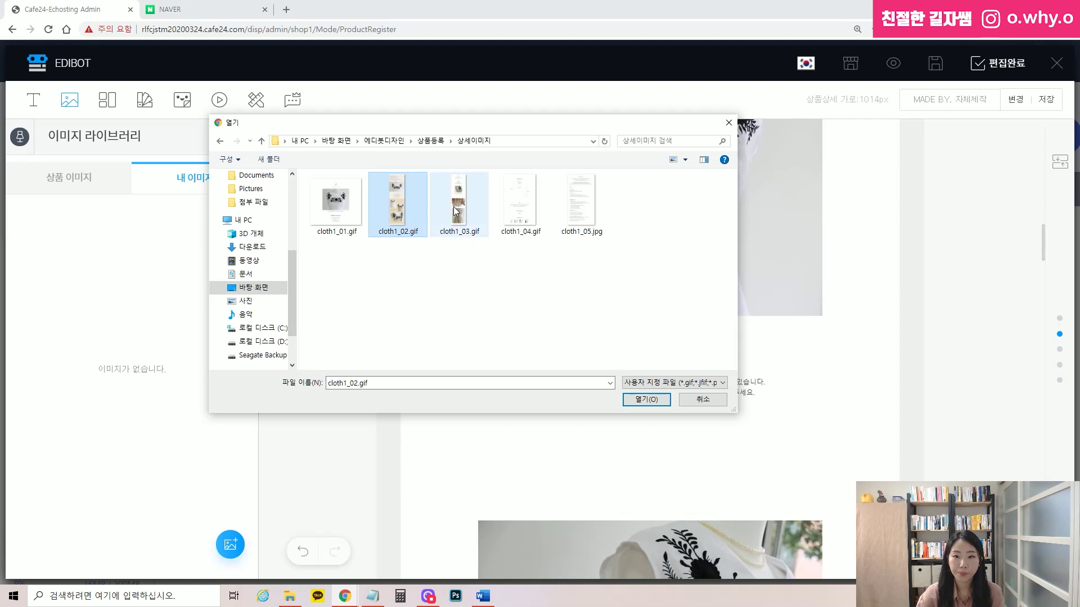
{"action": "left_click", "coordinate": [462, 194]}
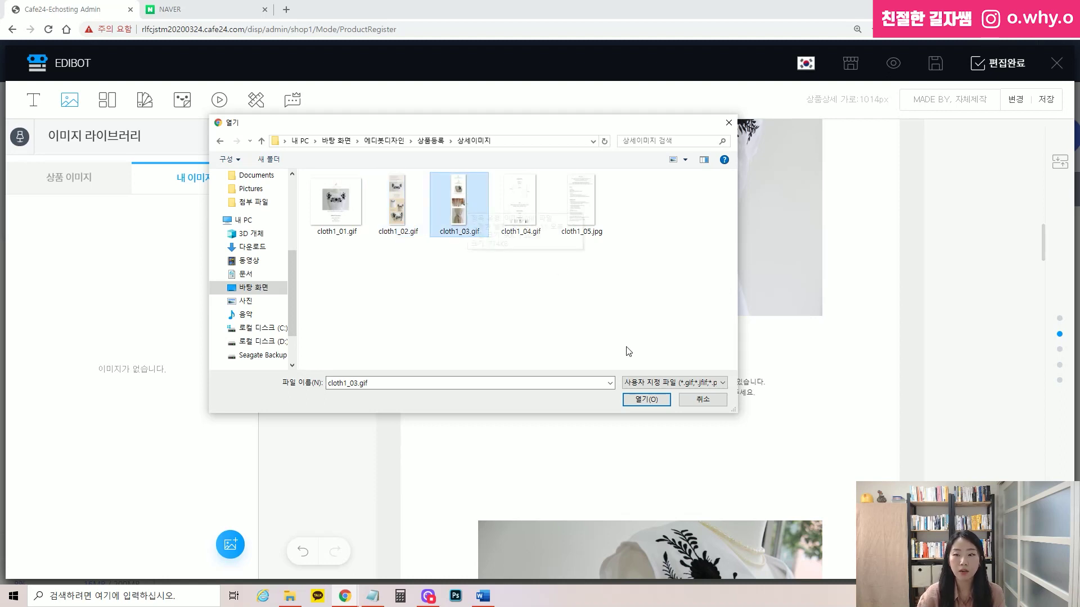
{"action": "left_click", "coordinate": [637, 399]}
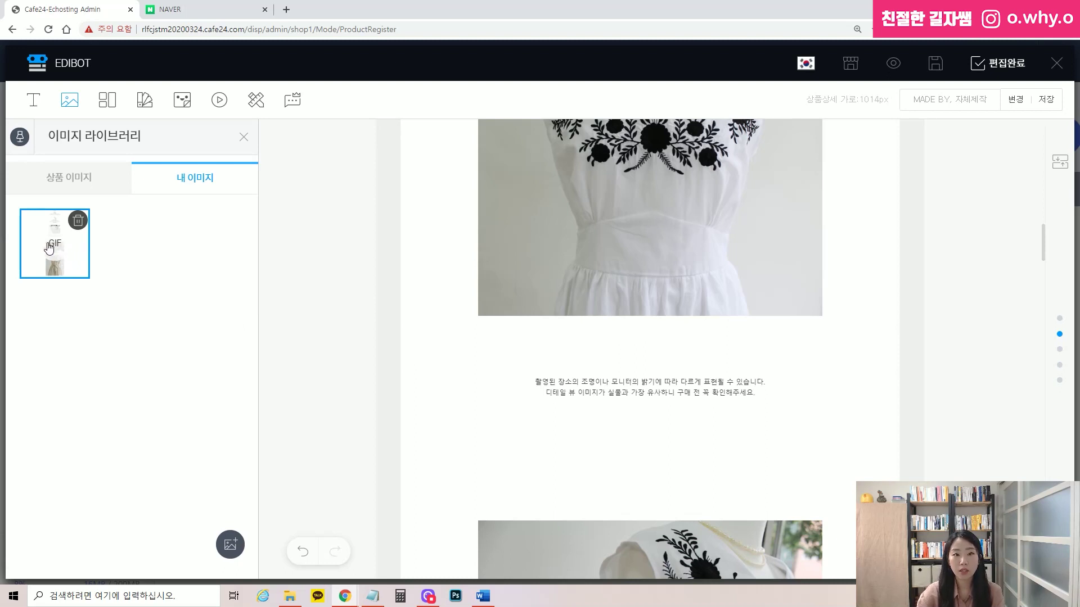
{"action": "left_click_drag", "start_coordinate": [56, 249], "coordinate": [672, 449]}
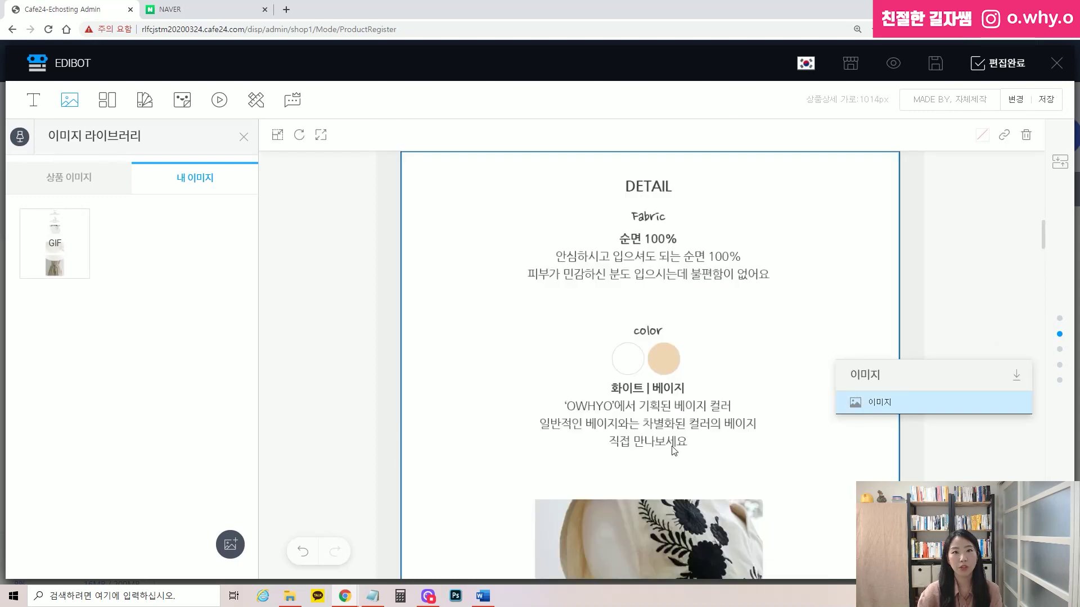
Step: Examine the inserted DETAIL image from its fabric and color text down to the beige dress back-view photo
{"action": "scroll", "coordinate": [693, 335], "scroll_direction": "down", "scroll_amount": 10}
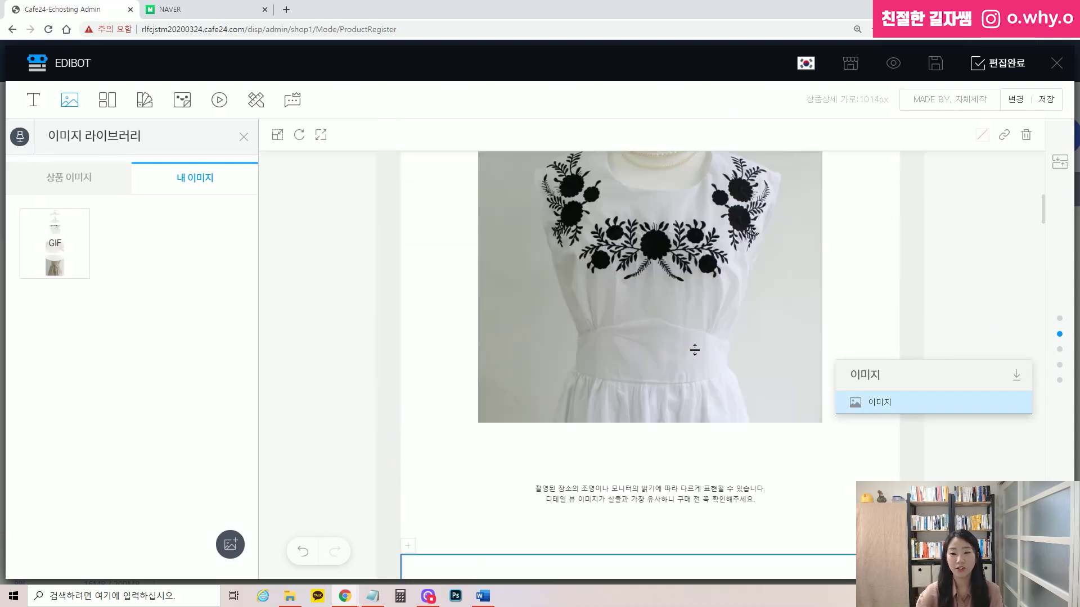
{"action": "scroll", "coordinate": [674, 325], "scroll_direction": "down", "scroll_amount": 10}
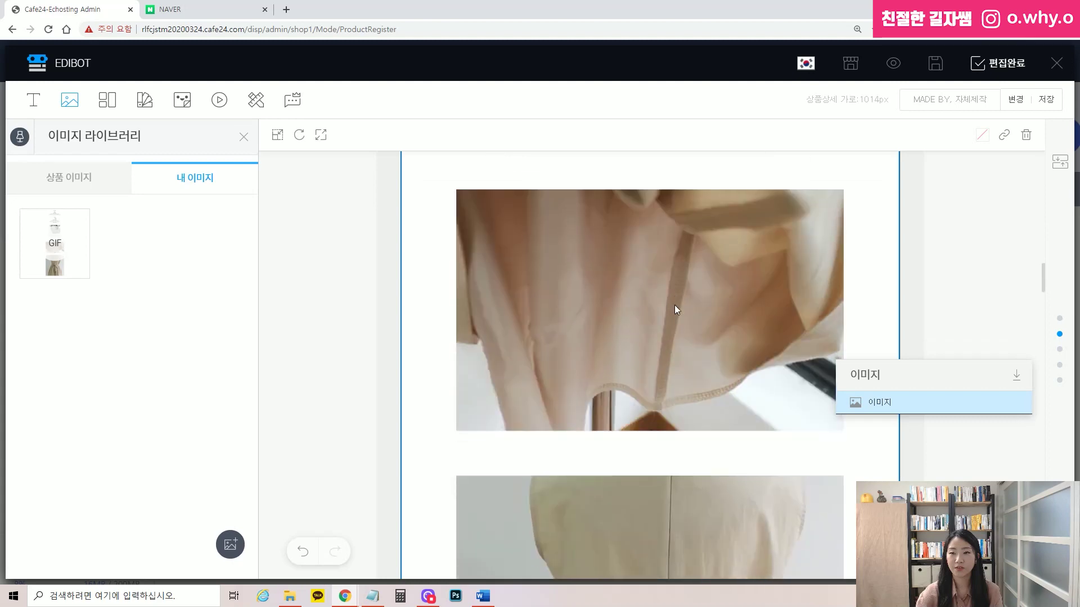
{"action": "scroll", "coordinate": [674, 304], "scroll_direction": "down", "scroll_amount": 2}
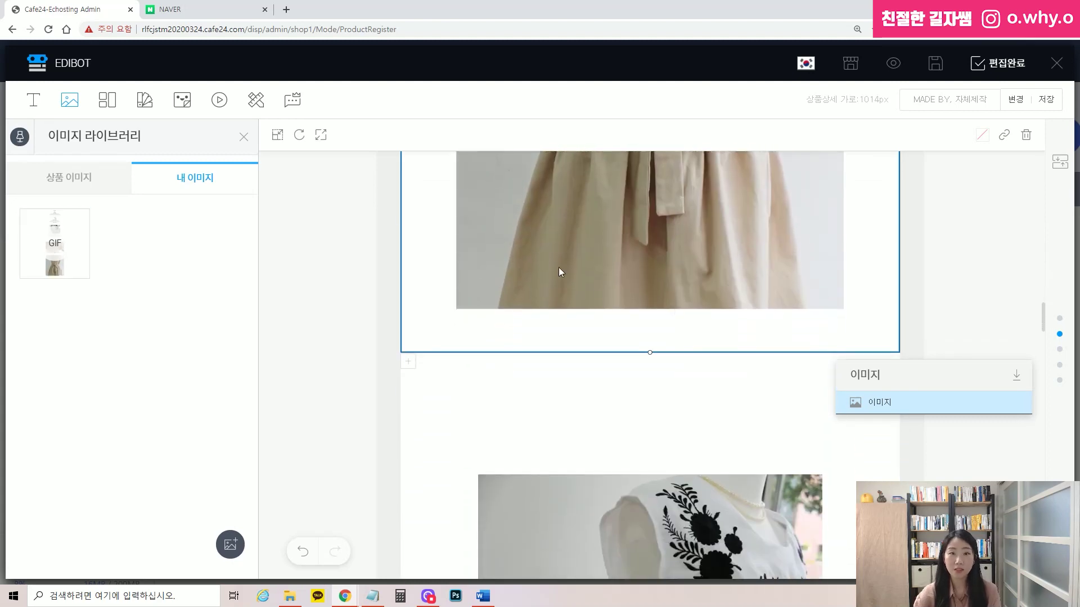
{"action": "scroll", "coordinate": [669, 288], "scroll_direction": "up", "scroll_amount": 12}
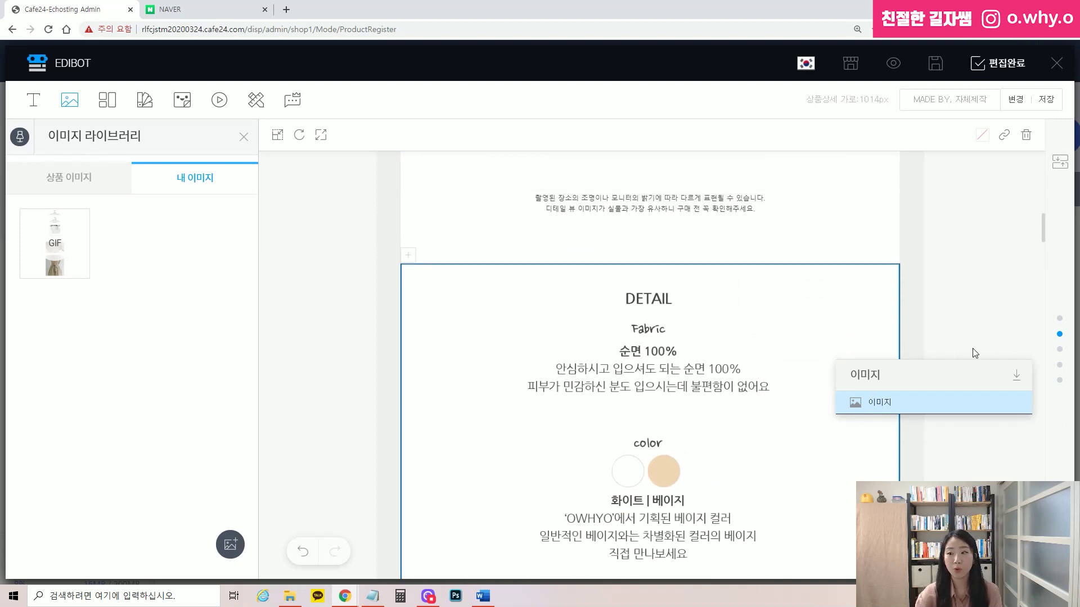
{"action": "scroll", "coordinate": [730, 388], "scroll_direction": "down", "scroll_amount": 5}
{"action": "scroll", "coordinate": [730, 388], "scroll_direction": "down", "scroll_amount": 6}
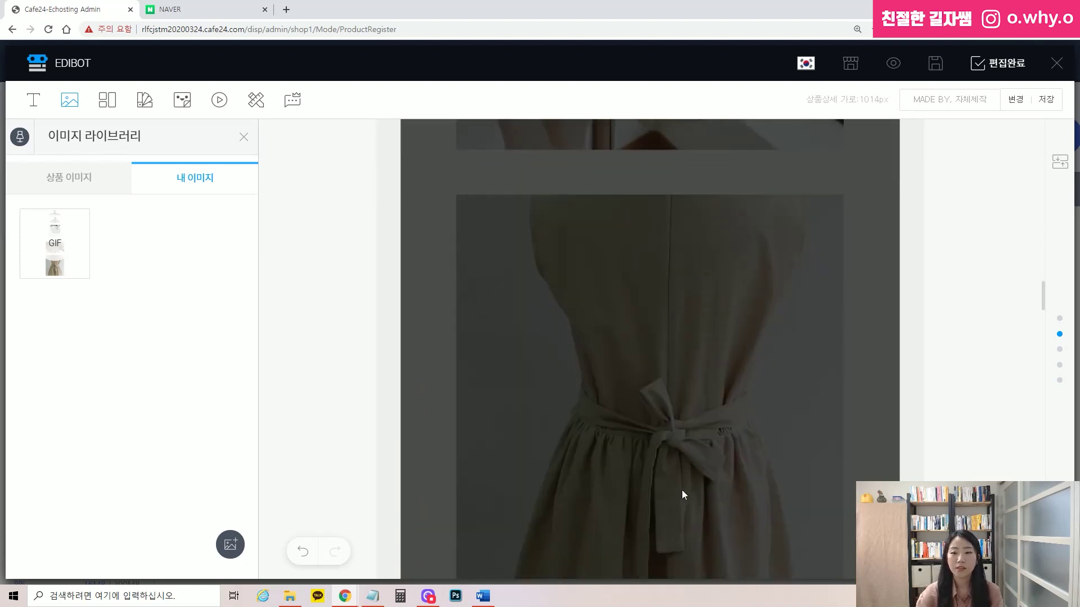
{"action": "left_click", "coordinate": [682, 491]}
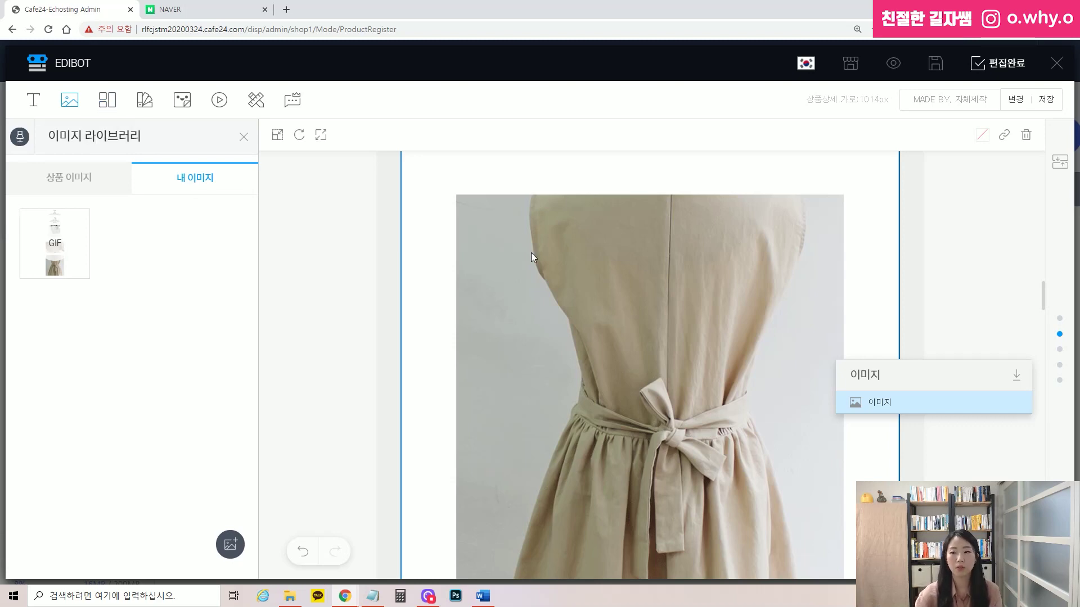
Step: Insert the basic two-column frame 2단 001 directly below the white dress side-view photo
{"action": "scroll", "coordinate": [562, 269], "scroll_direction": "down", "scroll_amount": 8}
{"action": "scroll", "coordinate": [697, 330], "scroll_direction": "up", "scroll_amount": 4}
{"action": "scroll", "coordinate": [697, 331], "scroll_direction": "down", "scroll_amount": 4}
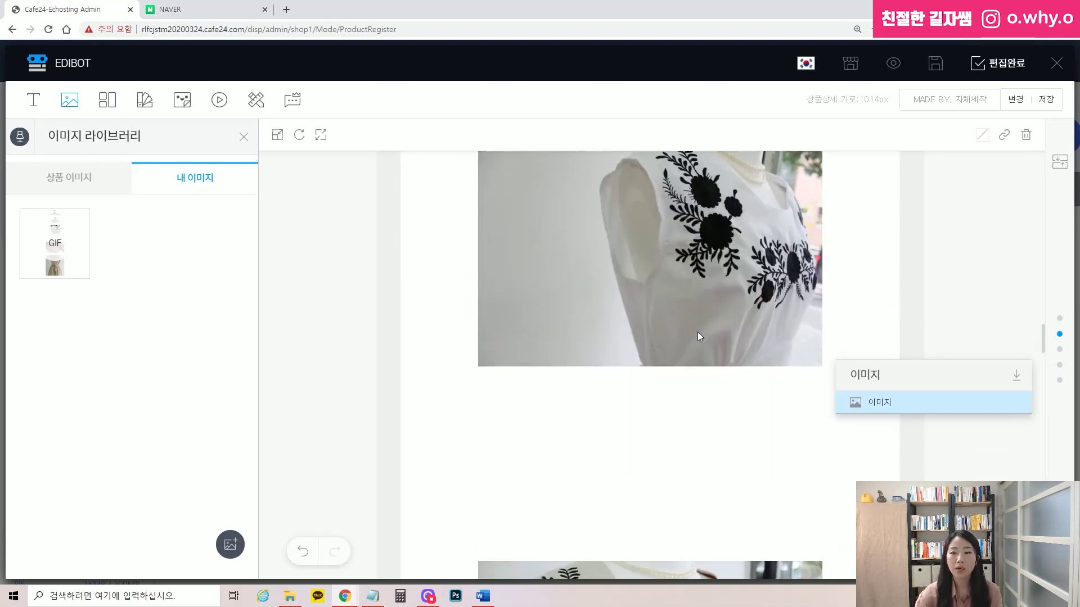
{"action": "left_click", "coordinate": [698, 333]}
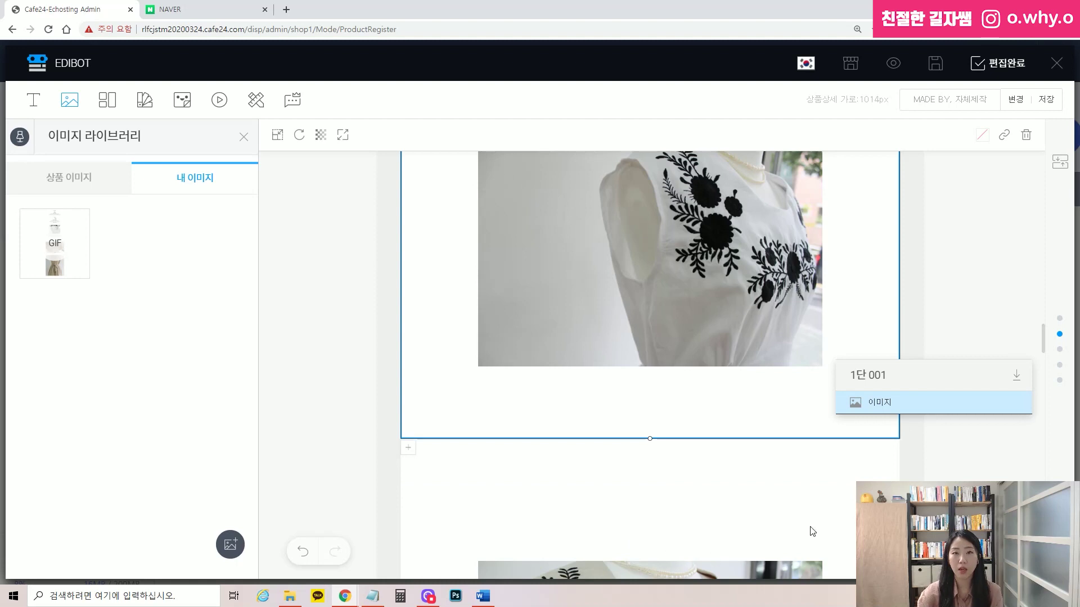
{"action": "mouse_move", "coordinate": [743, 460]}
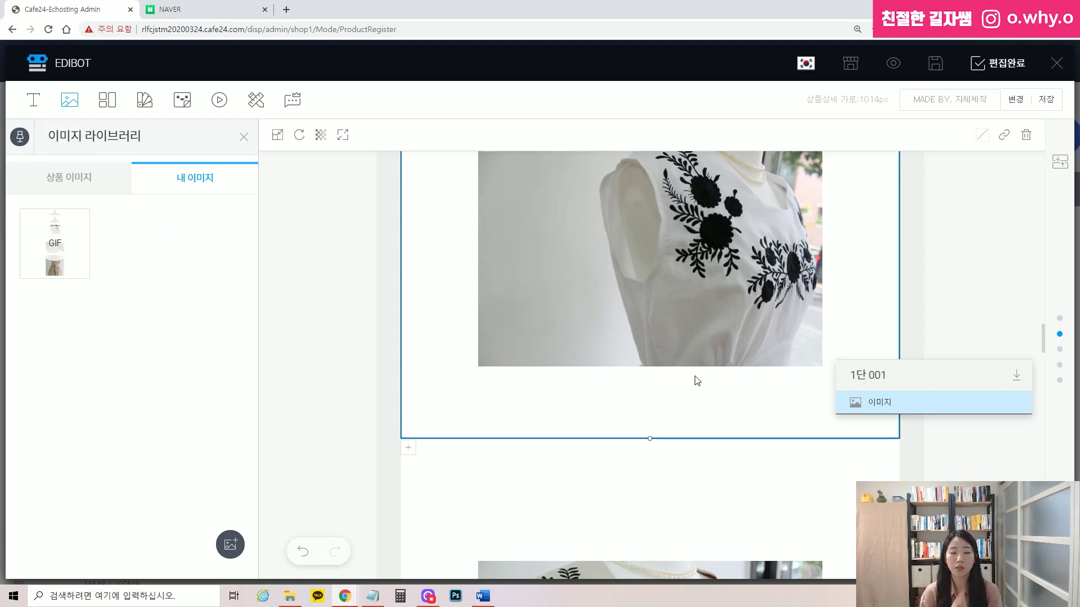
{"action": "left_click", "coordinate": [108, 101]}
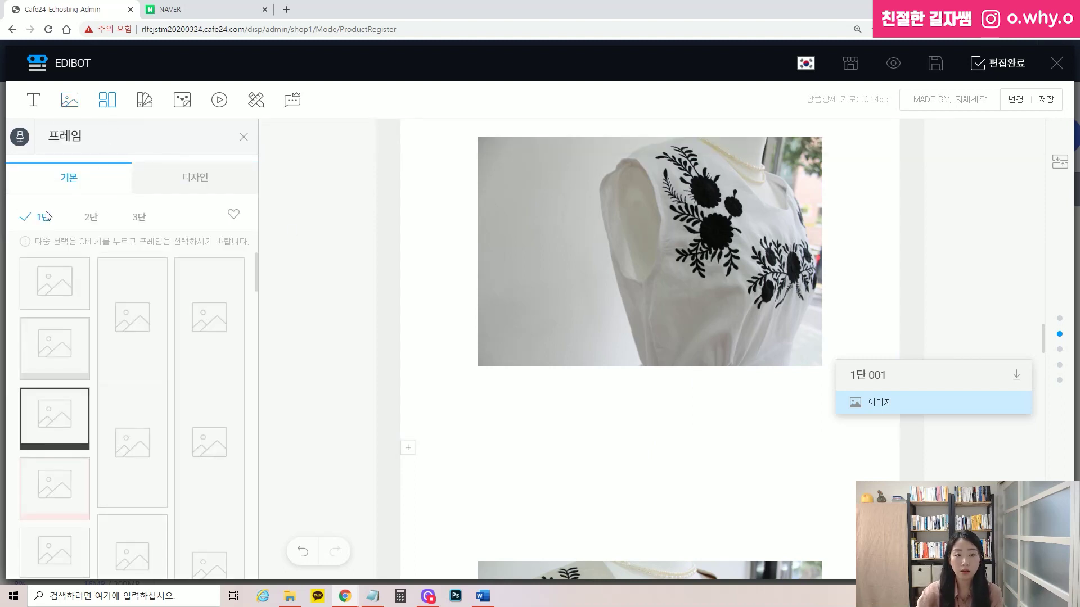
{"action": "left_click", "coordinate": [186, 185]}
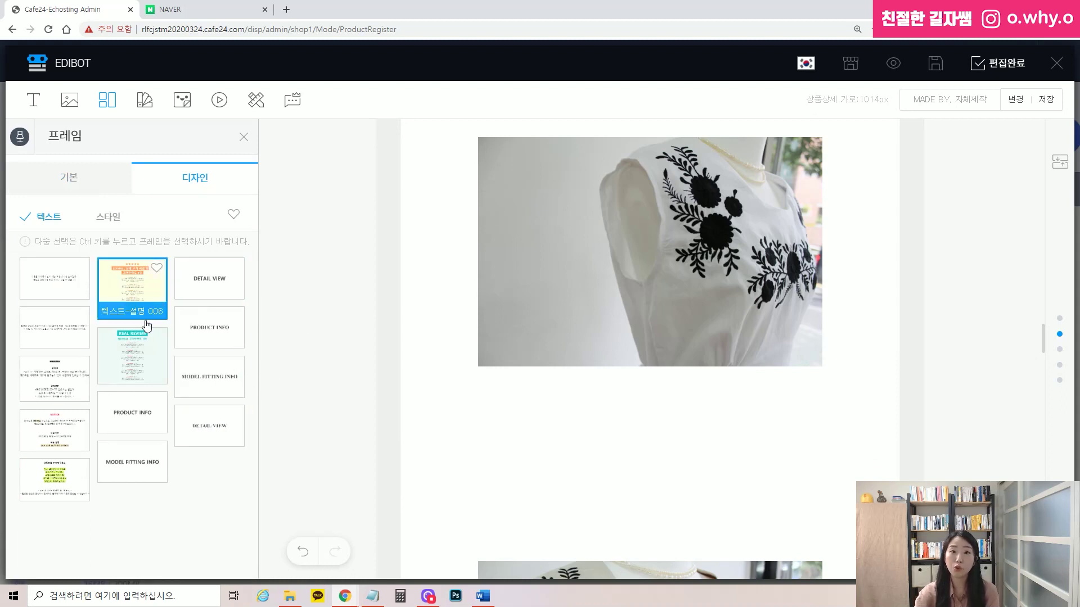
{"action": "left_click", "coordinate": [82, 187]}
{"action": "left_click", "coordinate": [87, 221]}
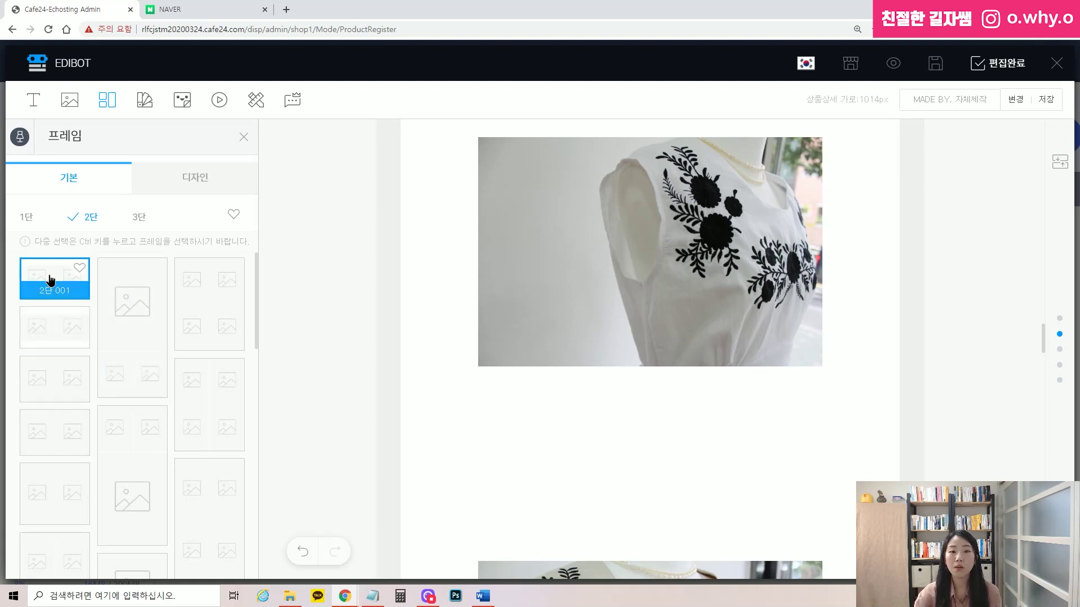
{"action": "left_click_drag", "start_coordinate": [50, 280], "coordinate": [666, 488]}
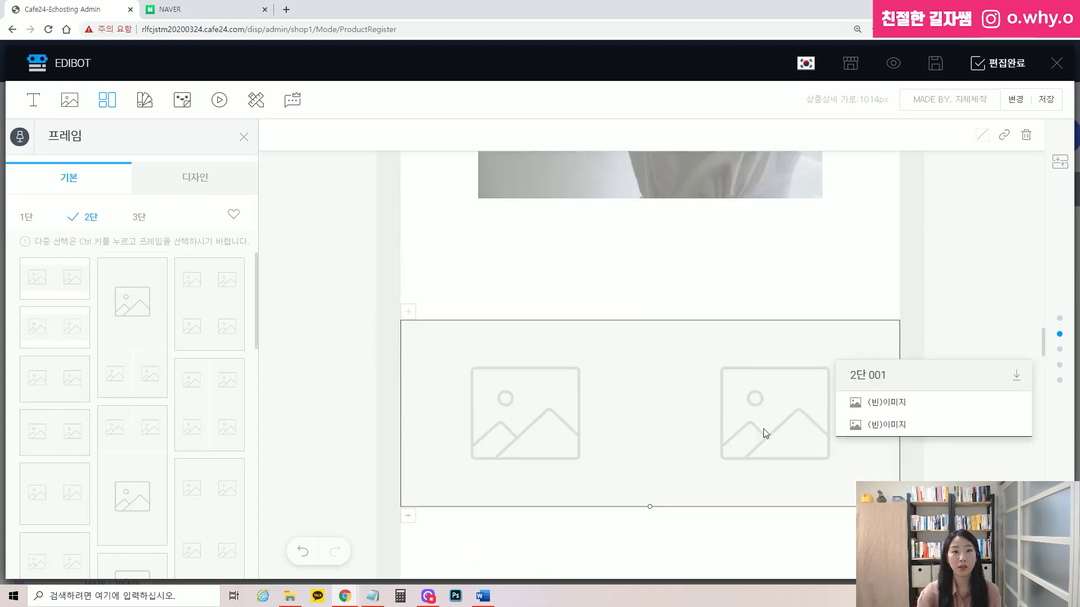
Step: Fill the 2단 001 frame with the white dress side detail photo first and the beige dress side detail photo second
{"action": "left_click", "coordinate": [66, 105]}
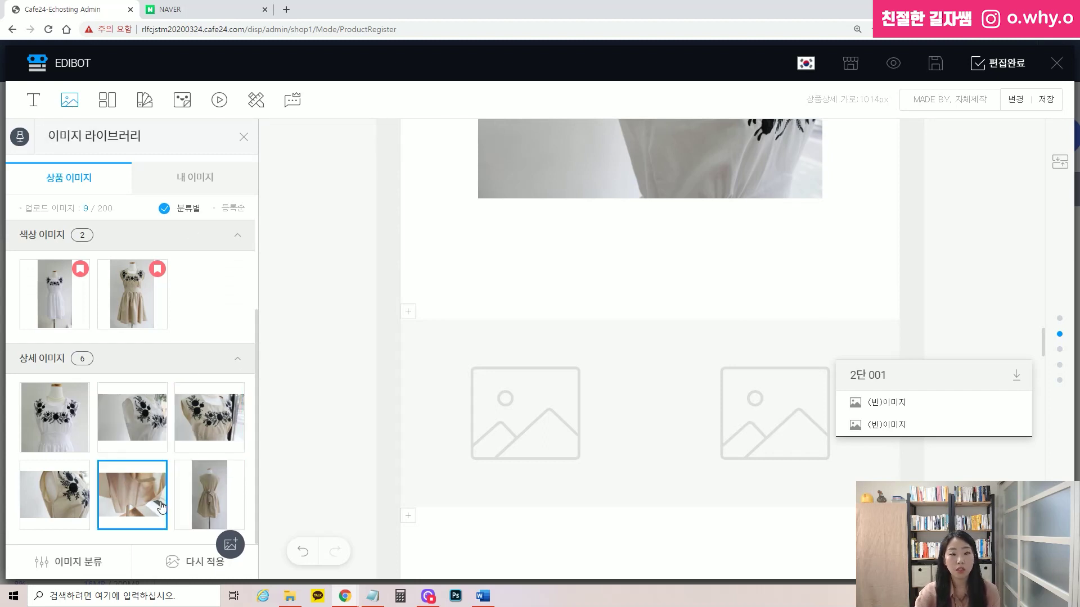
{"action": "left_click_drag", "start_coordinate": [135, 422], "coordinate": [519, 413]}
{"action": "scroll", "coordinate": [528, 438], "scroll_direction": "up", "scroll_amount": 4}
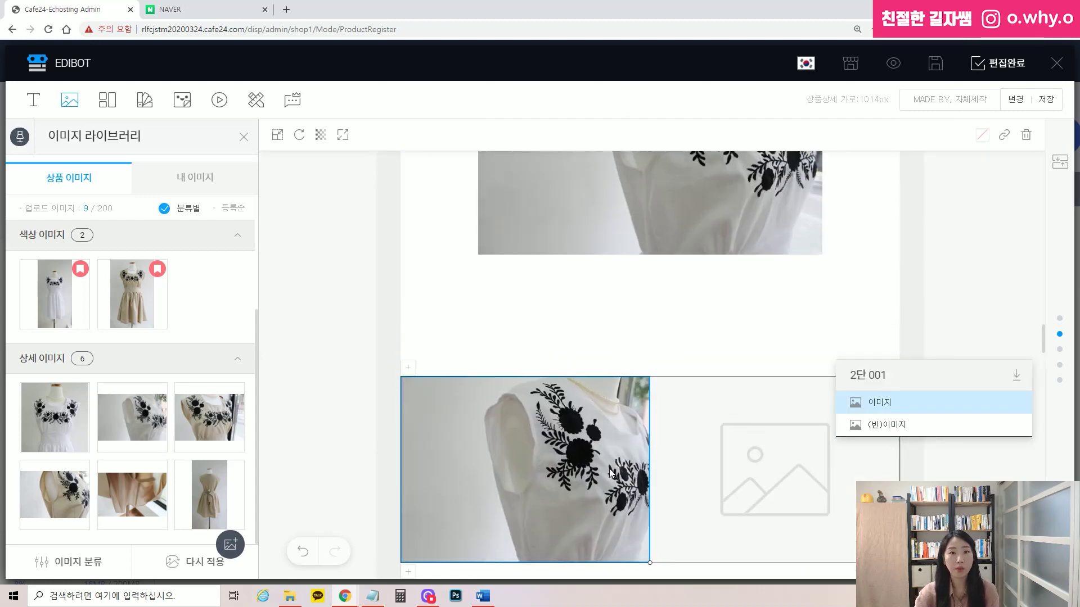
{"action": "left_click_drag", "start_coordinate": [50, 496], "coordinate": [808, 478]}
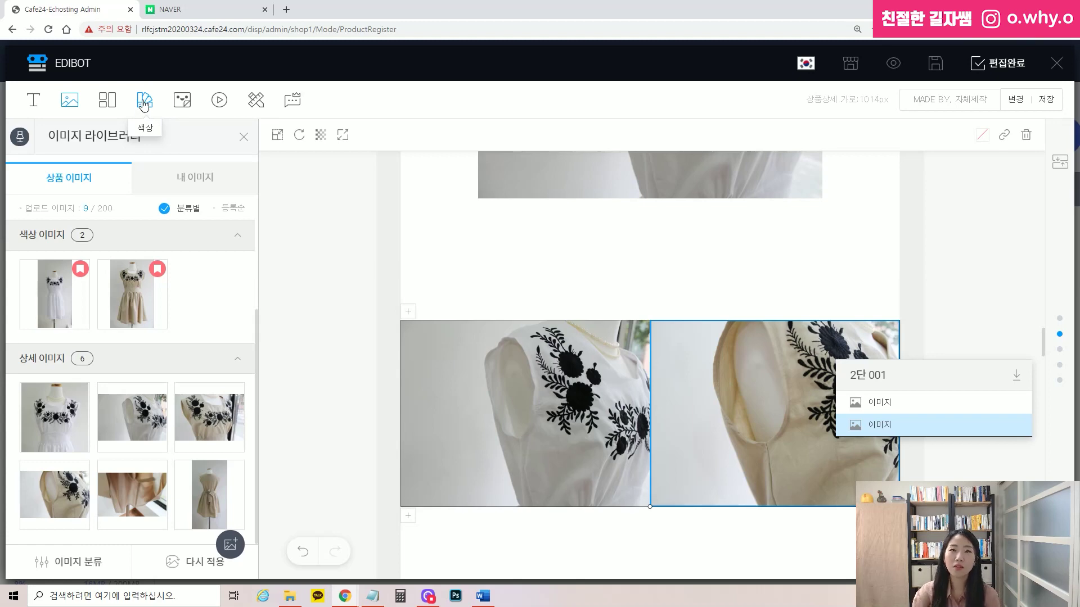
Step: Examine the existing 기본색상 004 color frame with its 화이트 and 크림 labels over the dress photos
{"action": "scroll", "coordinate": [794, 367], "scroll_direction": "down", "scroll_amount": 8}
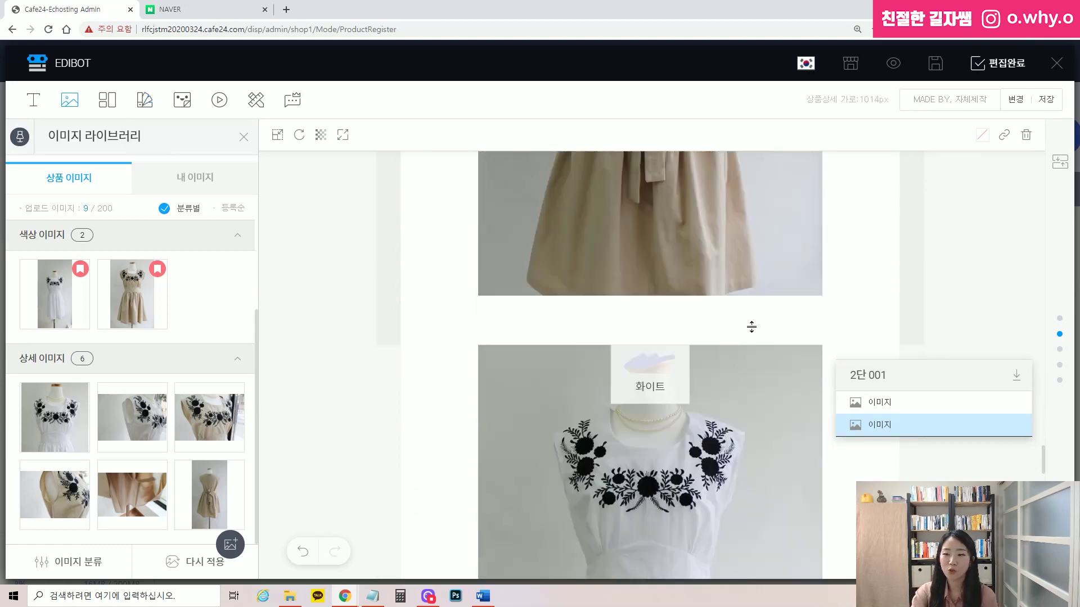
{"action": "scroll", "coordinate": [751, 326], "scroll_direction": "down", "scroll_amount": 6}
{"action": "scroll", "coordinate": [697, 343], "scroll_direction": "up", "scroll_amount": 2}
{"action": "left_click", "coordinate": [654, 560]}
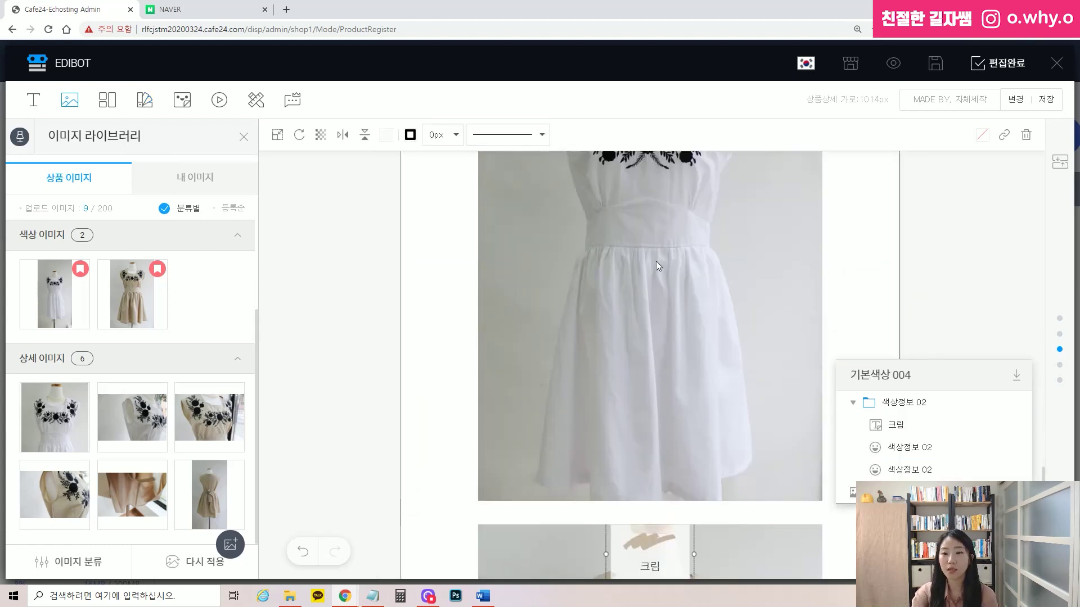
{"action": "scroll", "coordinate": [690, 230], "scroll_direction": "up", "scroll_amount": 5}
{"action": "left_click", "coordinate": [909, 470]}
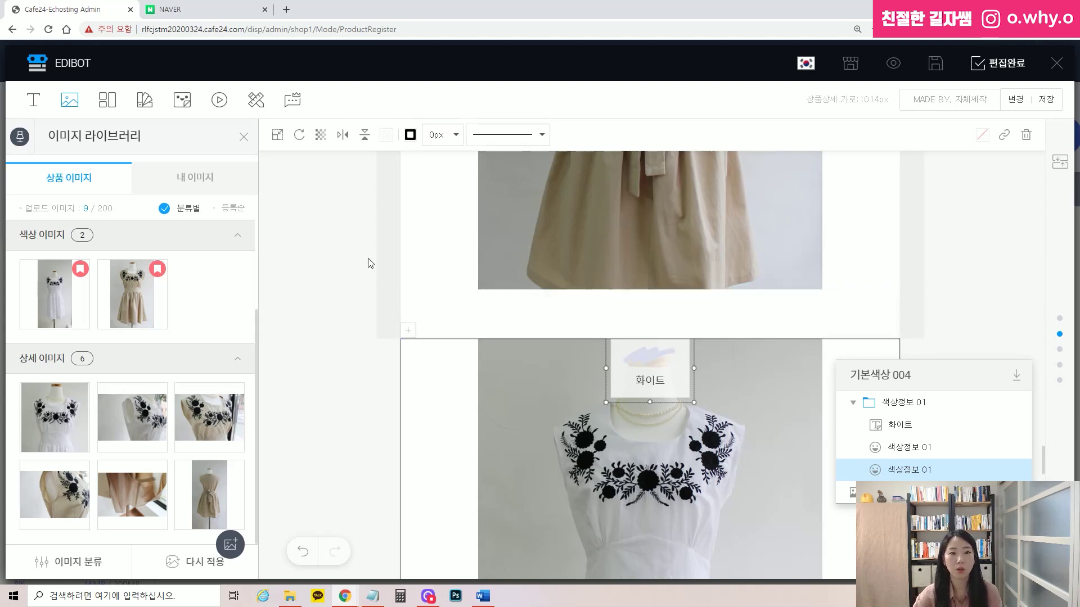
Step: Browse the basic and representative color modules and insert 기본색상 003 between the beige dress back-view photo and the existing color frame
{"action": "left_click", "coordinate": [146, 109]}
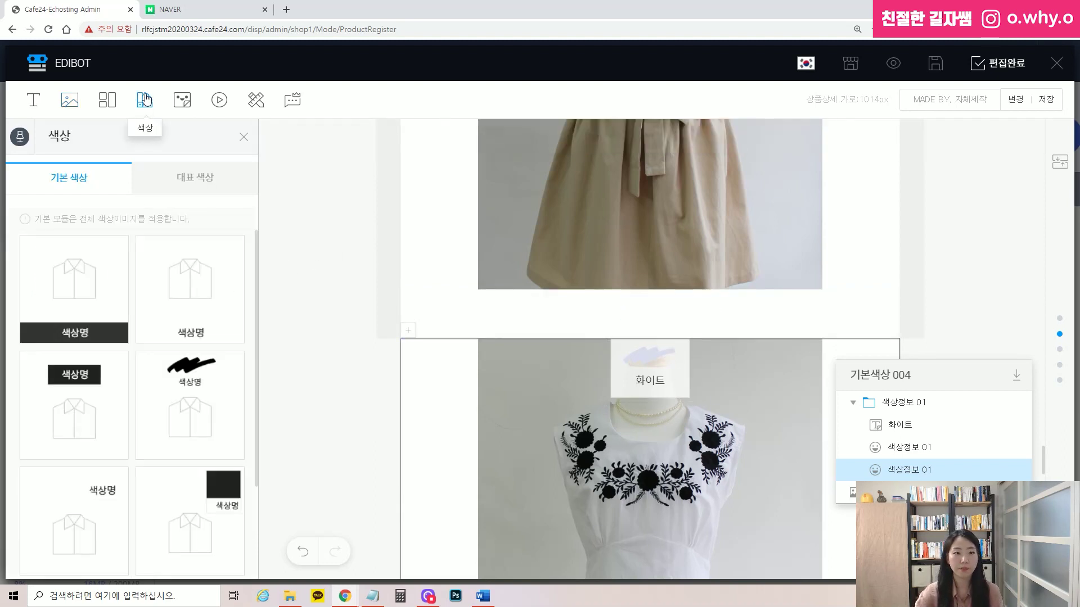
{"action": "left_click", "coordinate": [198, 179]}
{"action": "scroll", "coordinate": [196, 393], "scroll_direction": "down", "scroll_amount": 2}
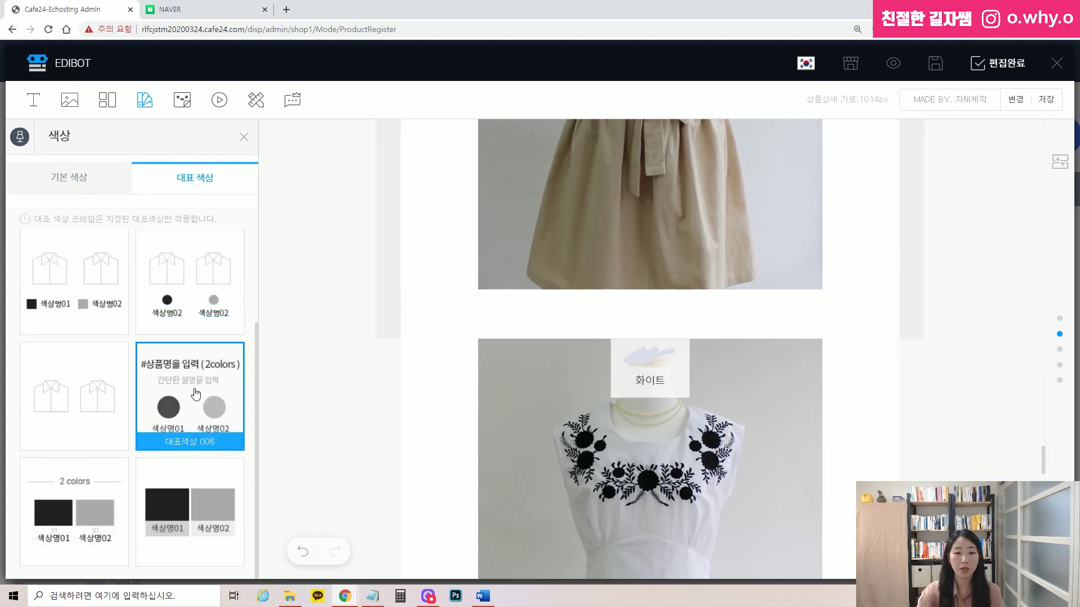
{"action": "left_click", "coordinate": [69, 178]}
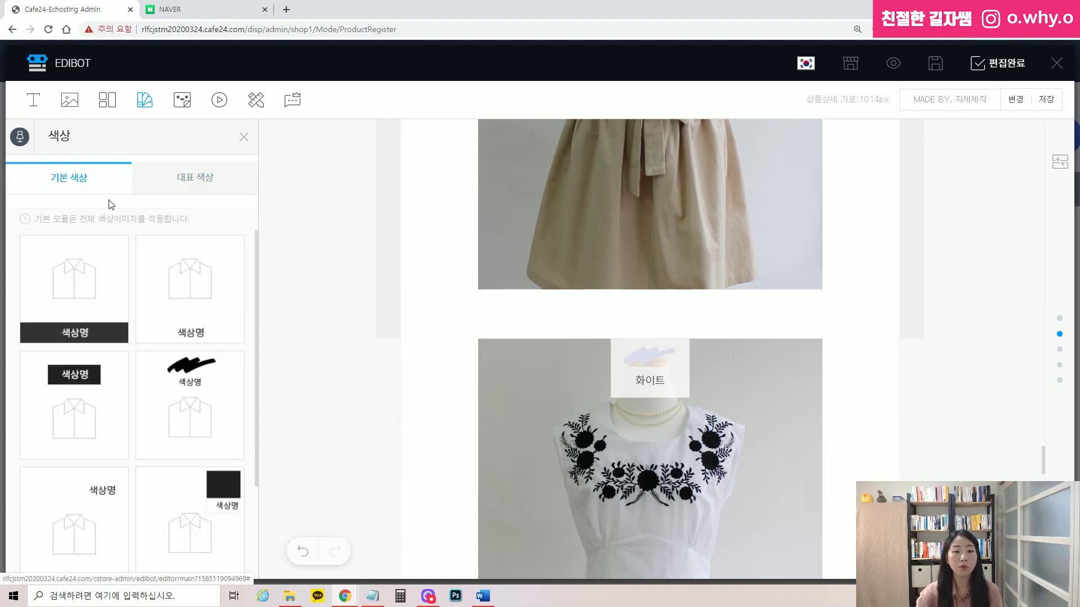
{"action": "scroll", "coordinate": [206, 247], "scroll_direction": "down", "scroll_amount": 2}
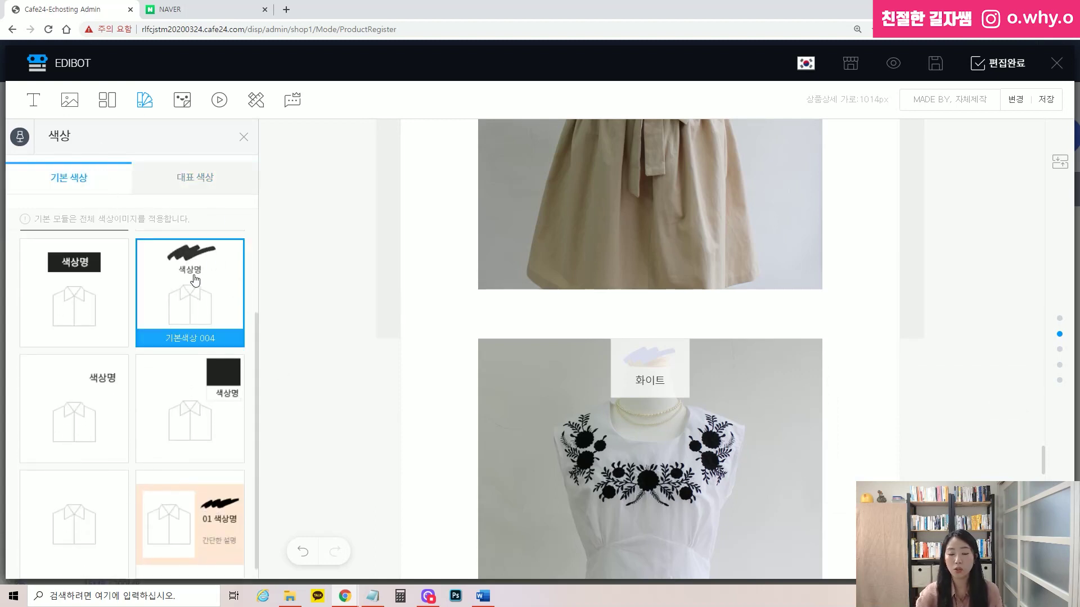
{"action": "scroll", "coordinate": [189, 274], "scroll_direction": "up", "scroll_amount": 2}
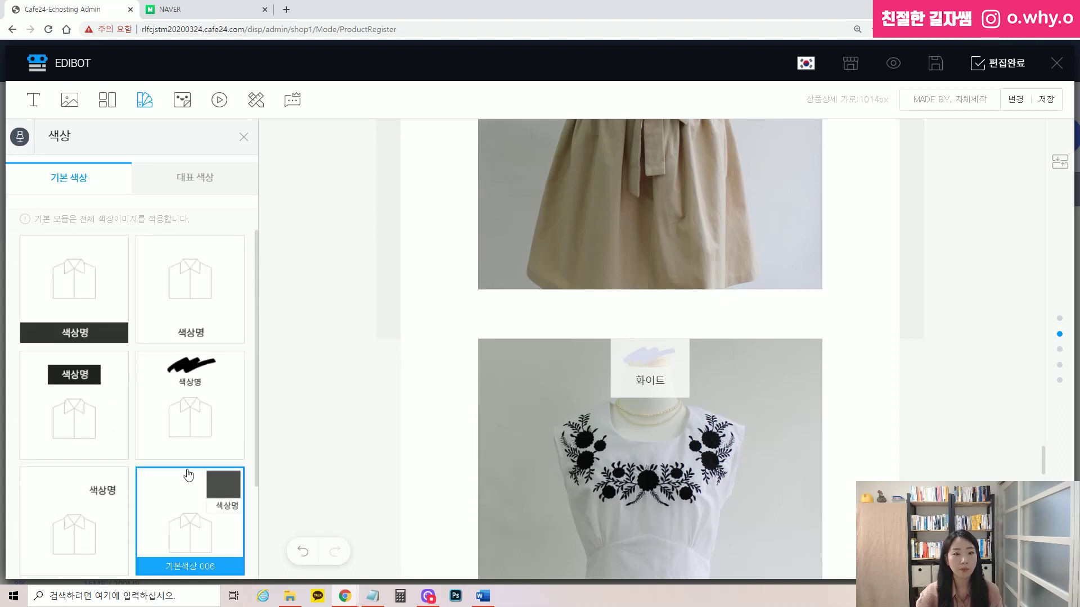
{"action": "mouse_move", "coordinate": [72, 411]}
{"action": "left_mouse_down"}
{"action": "mouse_move", "coordinate": [227, 356]}
{"action": "mouse_move", "coordinate": [642, 333]}
{"action": "mouse_move", "coordinate": [657, 318]}
{"action": "mouse_move", "coordinate": [673, 349]}
{"action": "mouse_move", "coordinate": [663, 343]}
{"action": "left_mouse_up"}
{"action": "scroll", "coordinate": [663, 343], "scroll_direction": "up", "scroll_amount": 4}
Step: Change the color label above the white dress in the 기본색상 003 frame to 흰색
{"action": "left_click", "coordinate": [646, 396]}
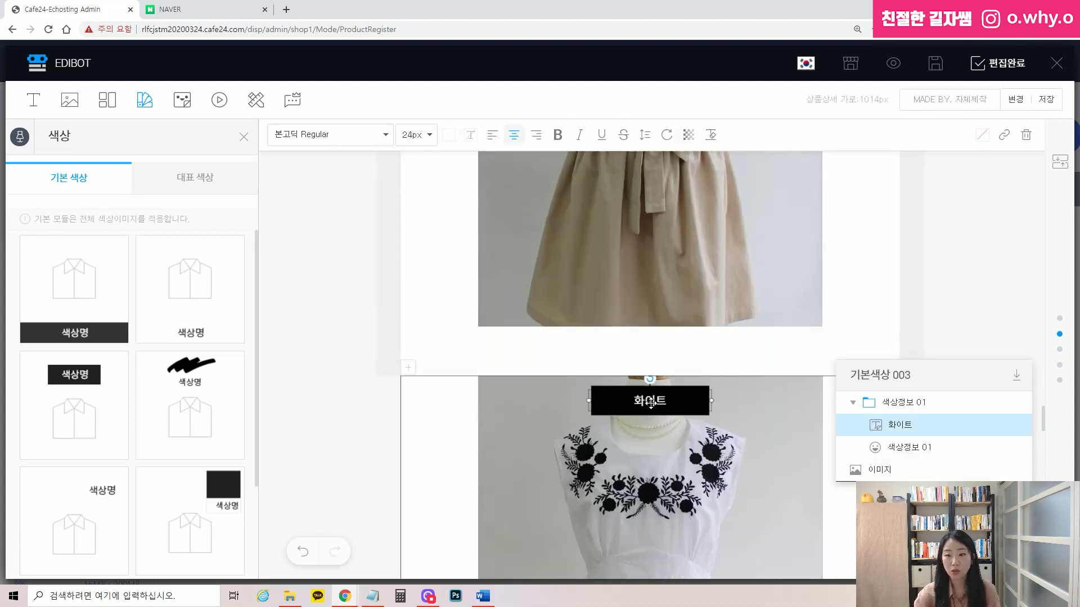
{"action": "scroll", "coordinate": [667, 407], "scroll_direction": "up", "scroll_amount": 5}
{"action": "scroll", "coordinate": [706, 460], "scroll_direction": "down", "scroll_amount": 10}
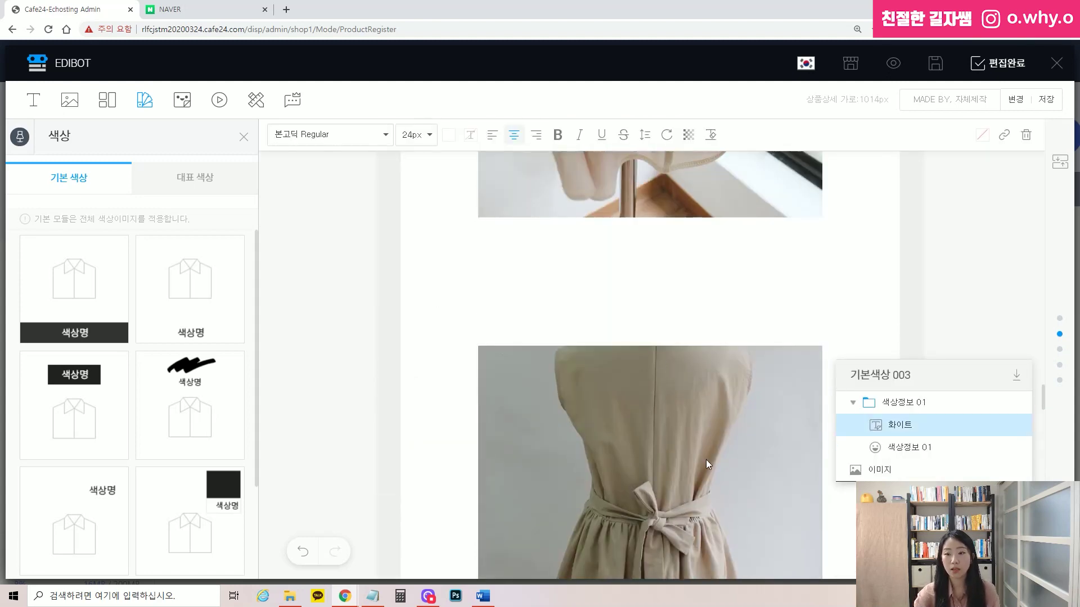
{"action": "left_click_drag", "start_coordinate": [645, 172], "coordinate": [656, 170]}
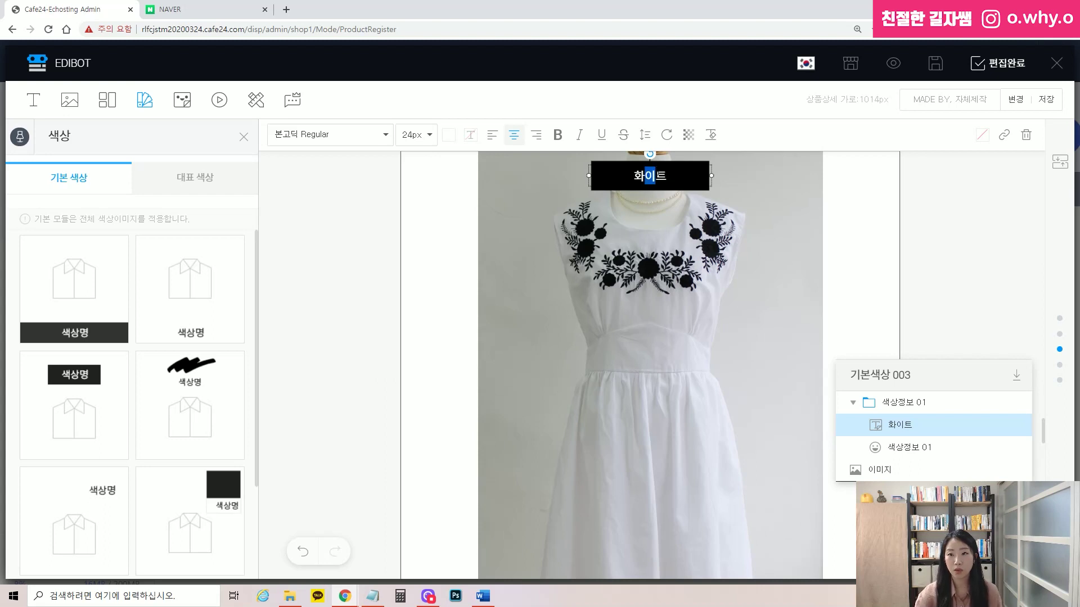
{"action": "key", "text": "Right"}
{"action": "key", "text": "BackSpace"}
{"action": "key", "text": "BackSpace"}
{"action": "key", "text": "BackSpace"}
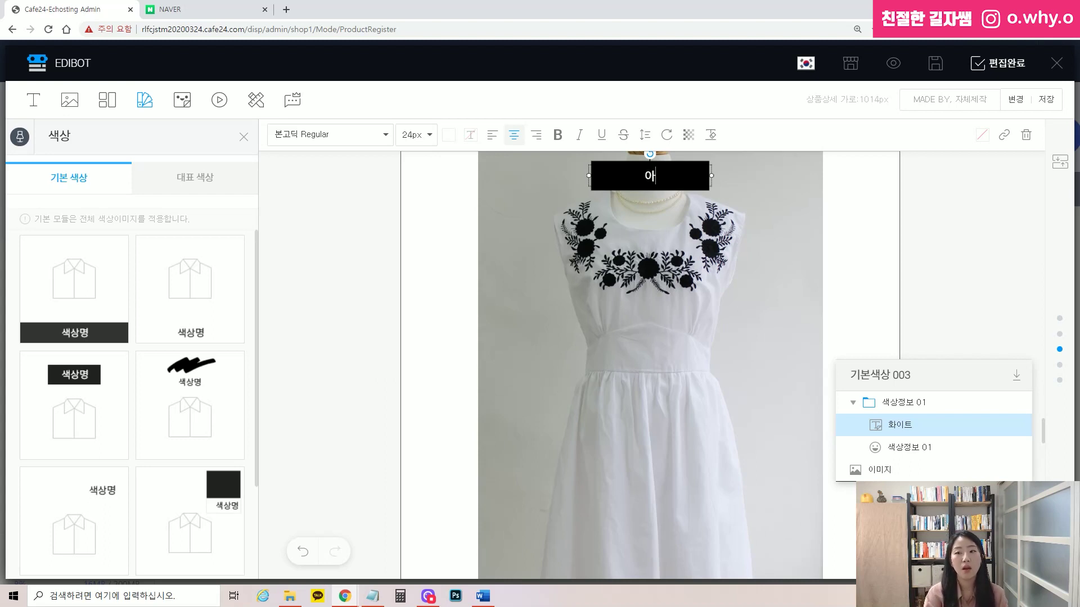
{"action": "type", "text": "희ㄴㅅ"}
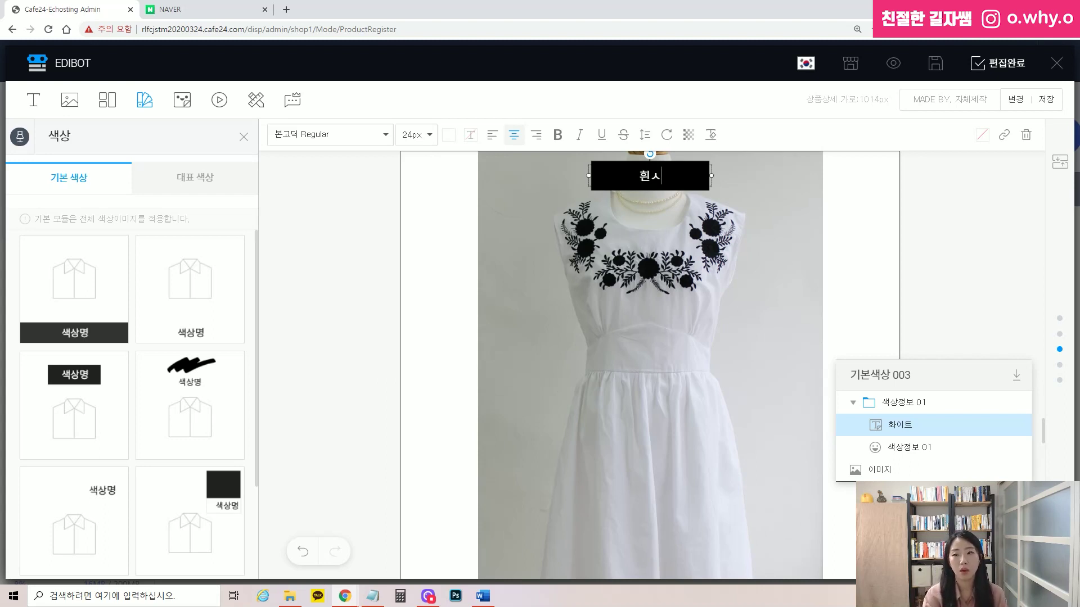
{"action": "scroll", "coordinate": [450, 180], "scroll_direction": "up", "scroll_amount": 1}
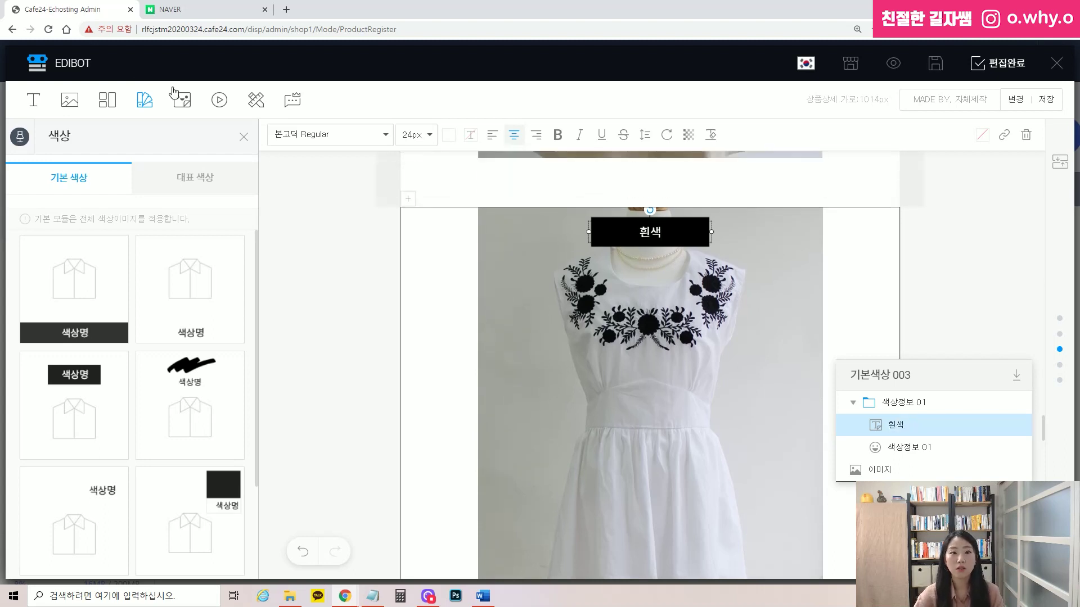
{"action": "scroll", "coordinate": [565, 275], "scroll_direction": "up", "scroll_amount": 1}
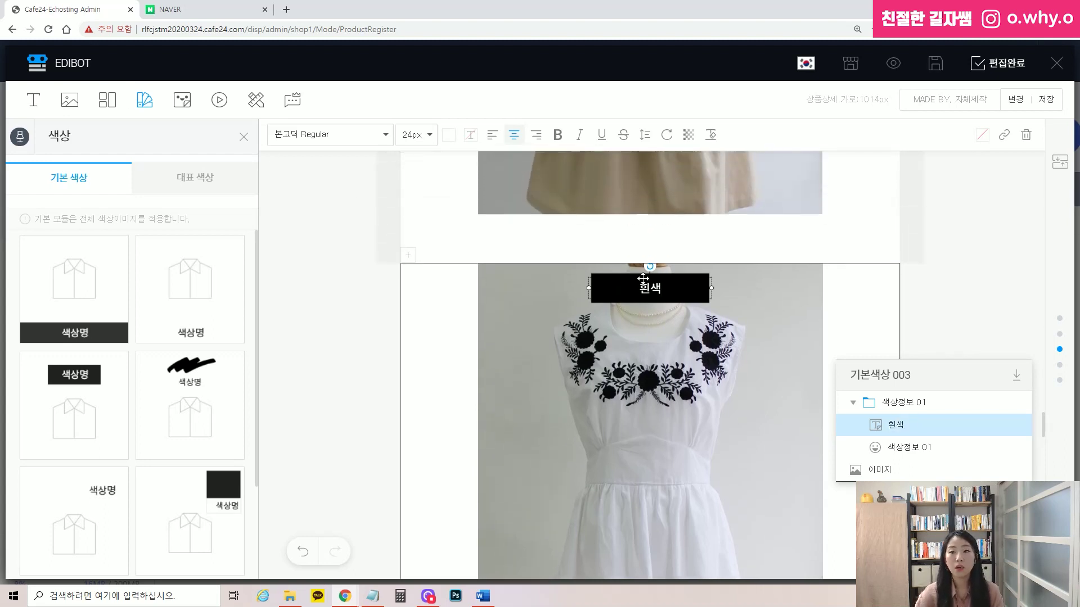
Step: Delete the inserted 기본색상 003 color frame from the page
{"action": "left_click", "coordinate": [712, 374]}
{"action": "scroll", "coordinate": [713, 380], "scroll_direction": "down", "scroll_amount": 5}
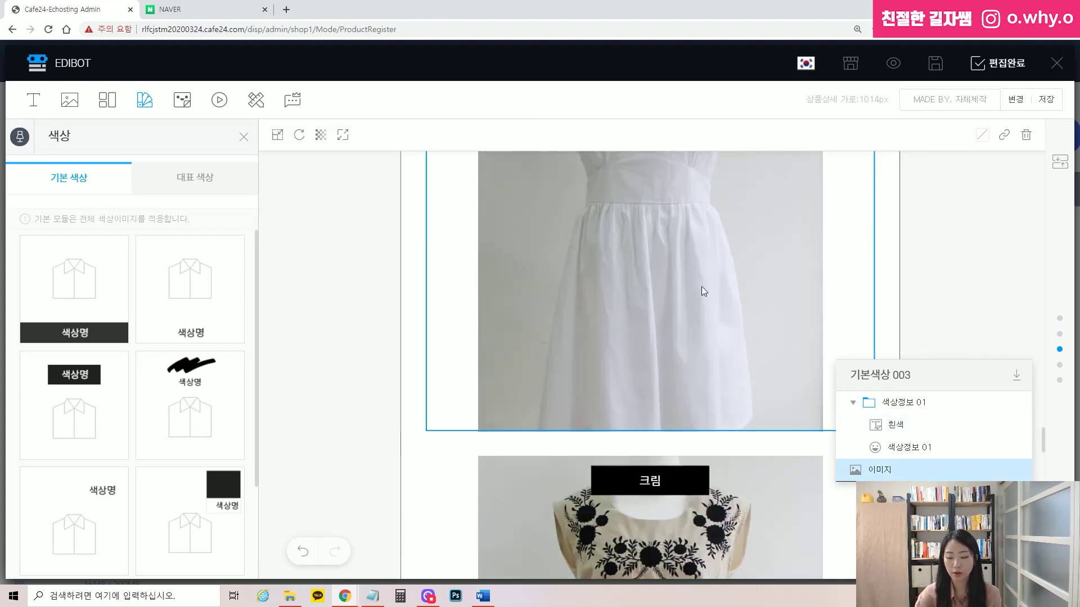
{"action": "key", "text": "Delete"}
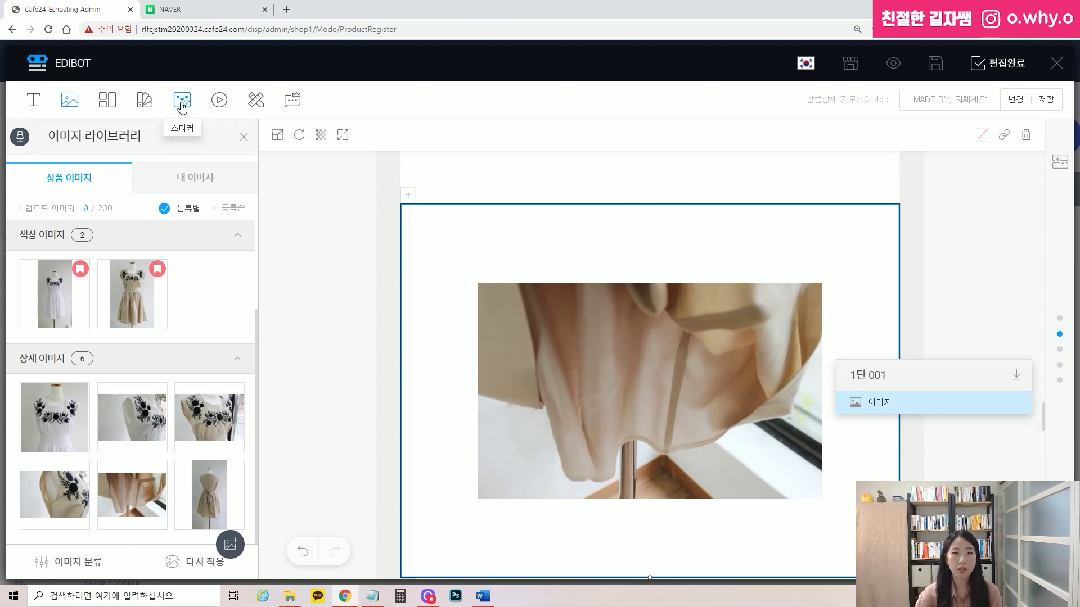
Step: Insert the graphic speech-bubble sticker 말풍선 004 between the beige dress side-view photo and the hem detail photo
{"action": "left_click", "coordinate": [182, 103]}
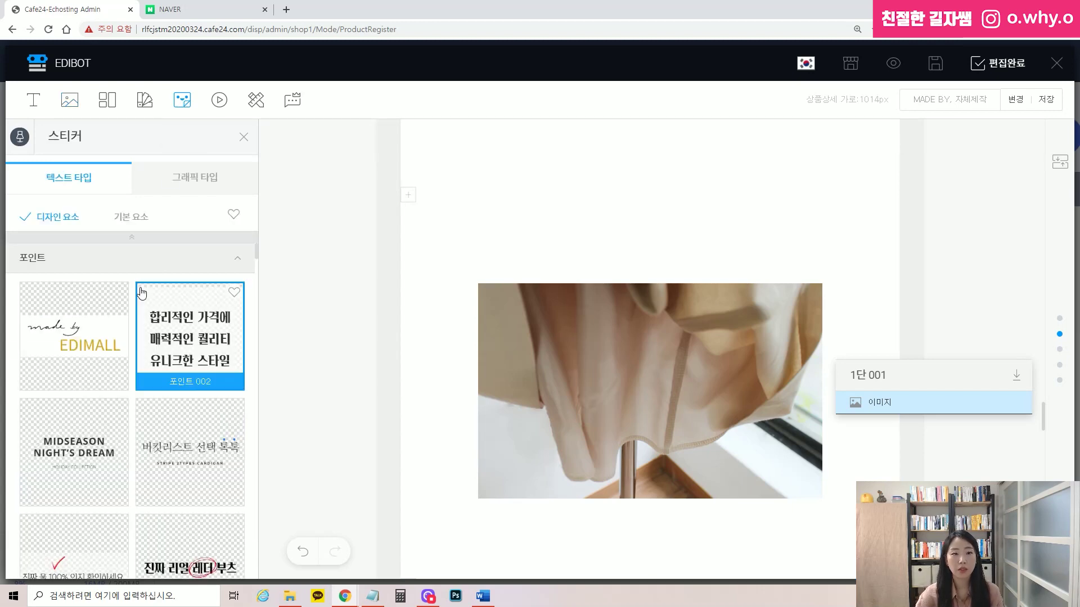
{"action": "left_click", "coordinate": [177, 190]}
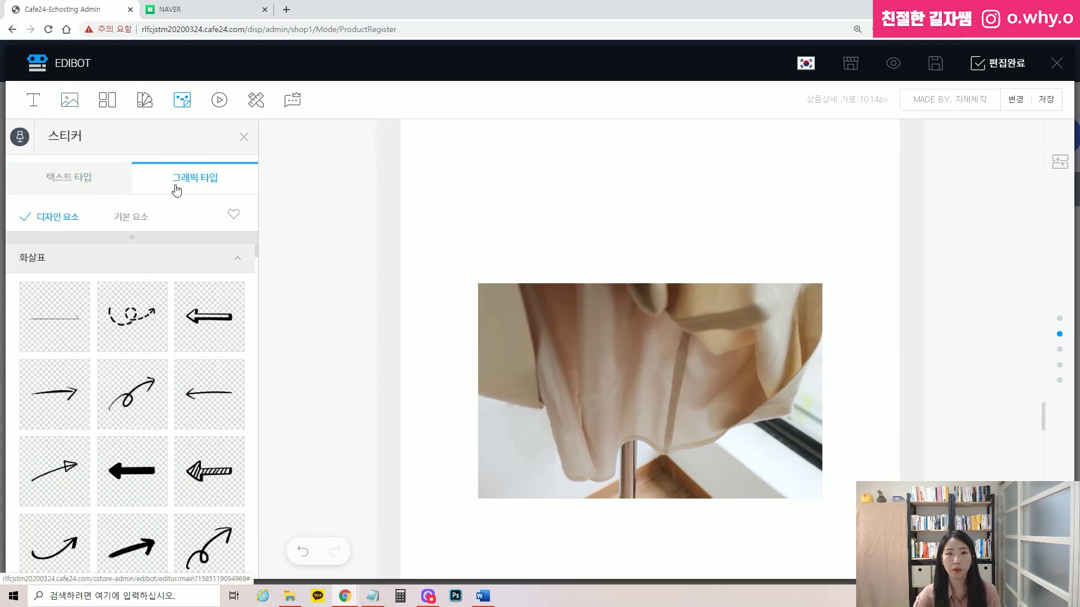
{"action": "scroll", "coordinate": [185, 337], "scroll_direction": "down", "scroll_amount": 10}
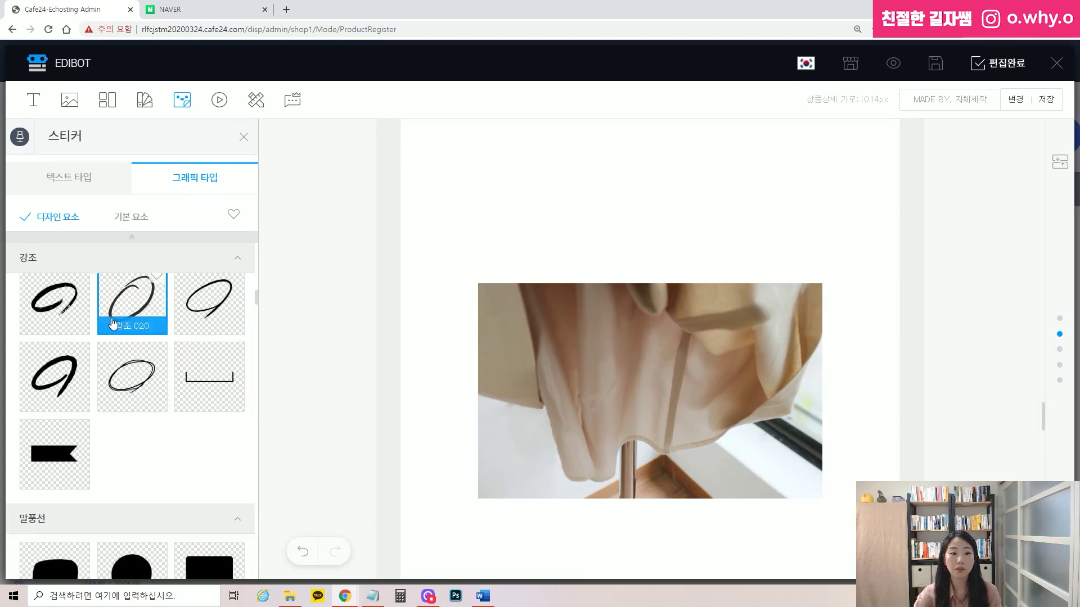
{"action": "scroll", "coordinate": [185, 383], "scroll_direction": "up", "scroll_amount": 3}
{"action": "scroll", "coordinate": [208, 354], "scroll_direction": "down", "scroll_amount": 3}
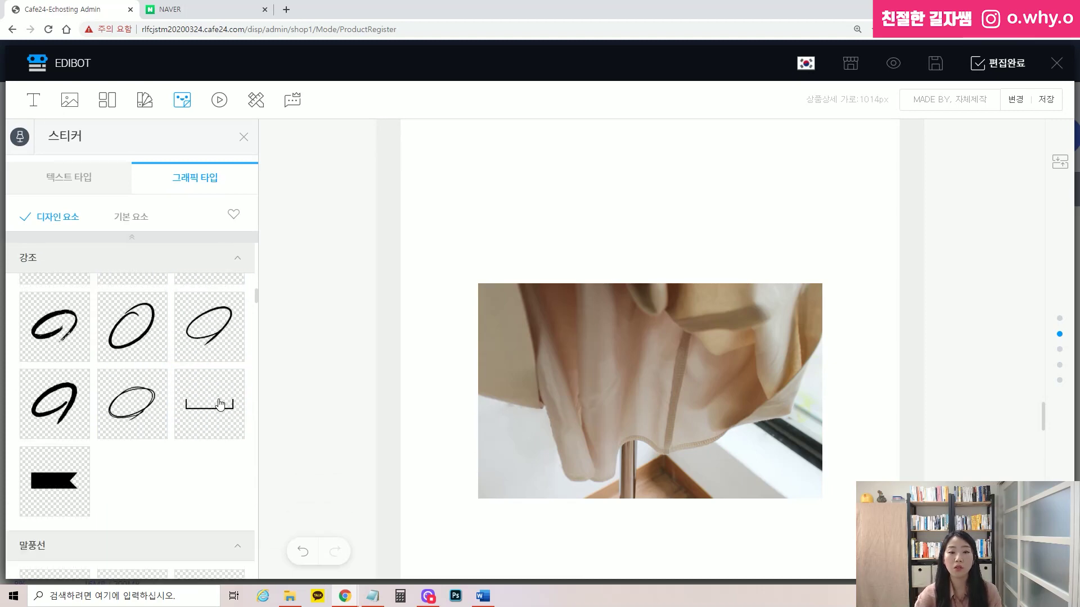
{"action": "scroll", "coordinate": [168, 337], "scroll_direction": "down", "scroll_amount": 5}
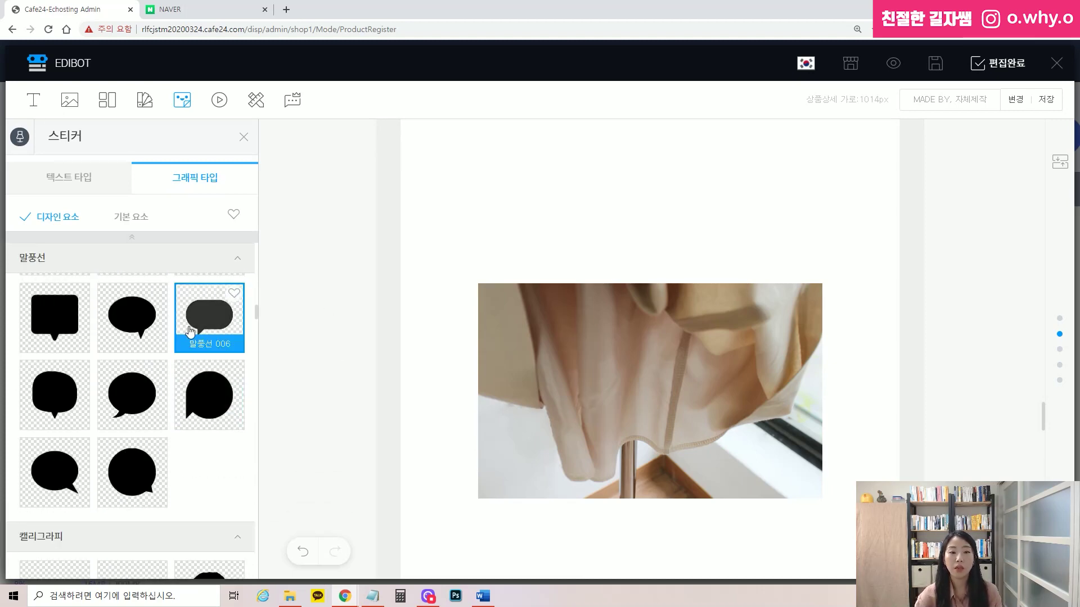
{"action": "left_click_drag", "start_coordinate": [59, 323], "coordinate": [670, 208]}
{"action": "scroll", "coordinate": [670, 225], "scroll_direction": "up", "scroll_amount": 4}
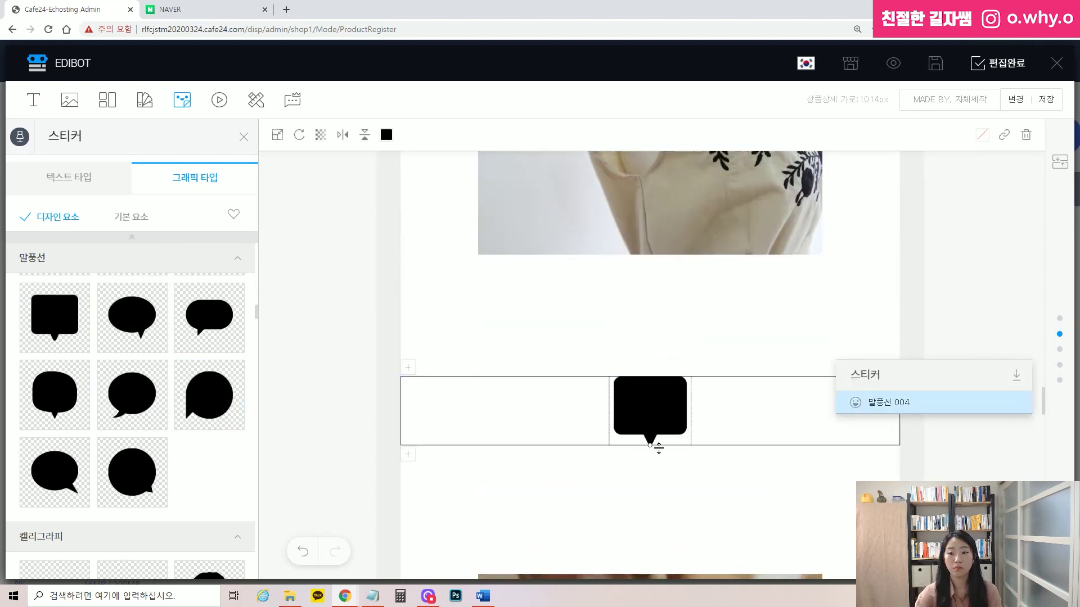
Step: Delete the 말풍선 004 sticker together with its empty sticker frame
{"action": "key", "text": "Delete"}
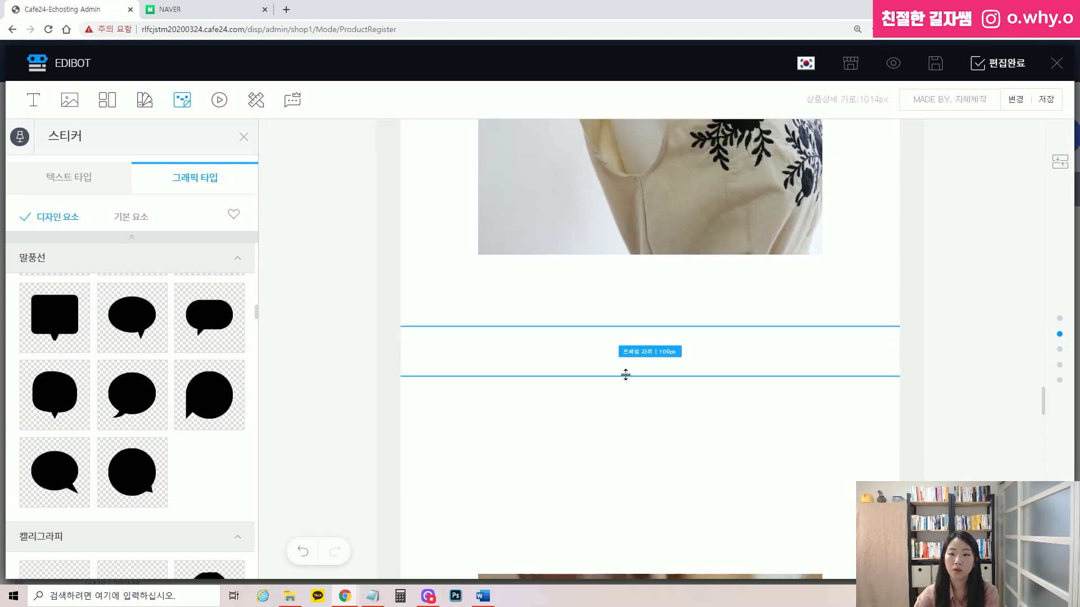
{"action": "key", "text": "Delete"}
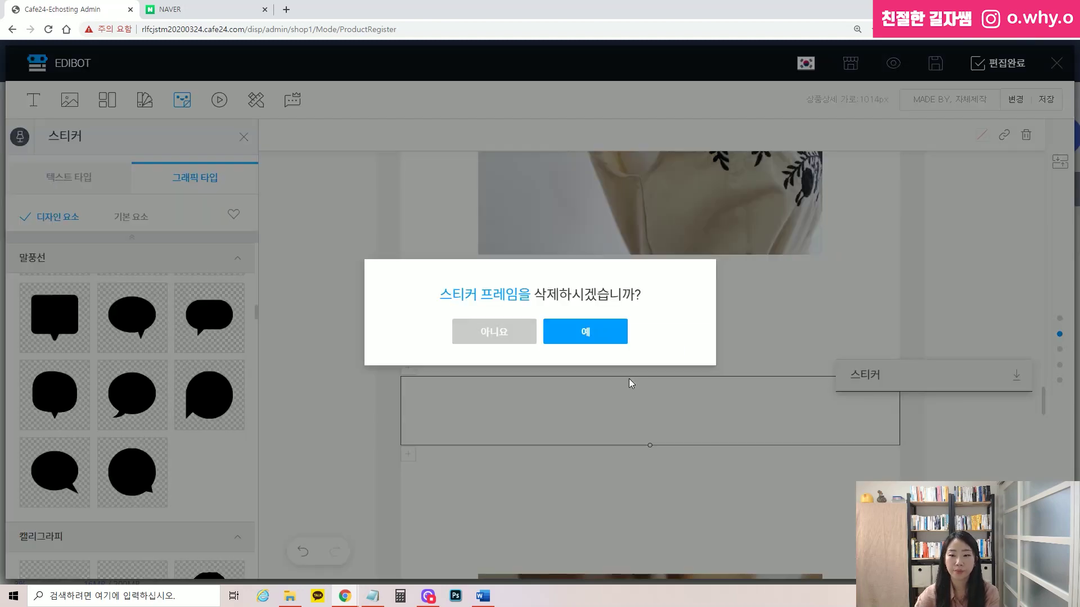
{"action": "left_click", "coordinate": [570, 336]}
Step: Browse the text-type stickers, checking the 기본 요소 set and the 포인트, 타이틀, 설명 and 설명선 groups of 디자인 요소
{"action": "left_click", "coordinate": [76, 188]}
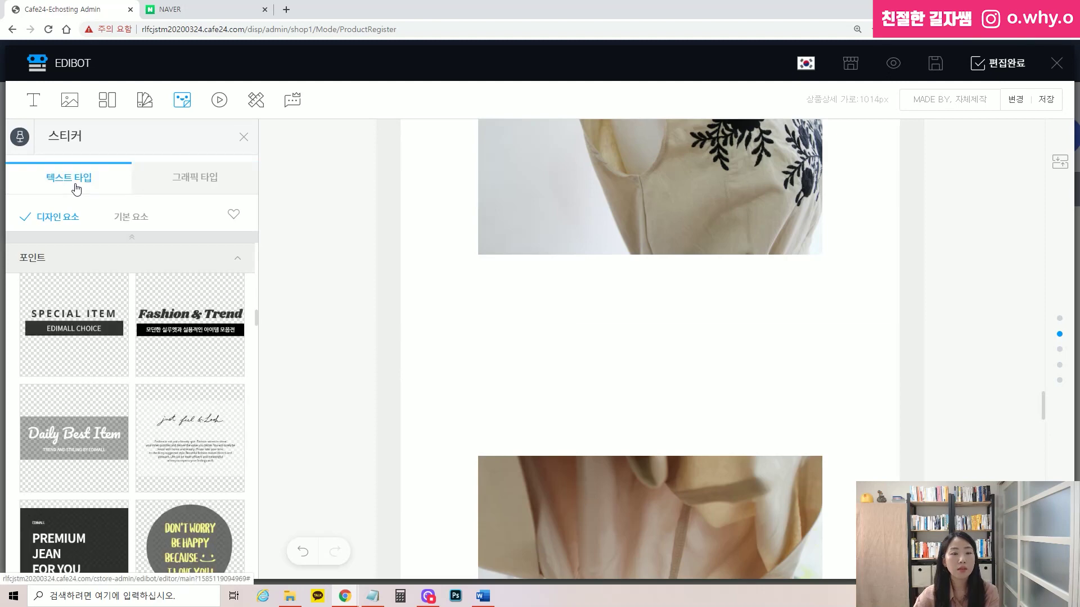
{"action": "left_click", "coordinate": [125, 218]}
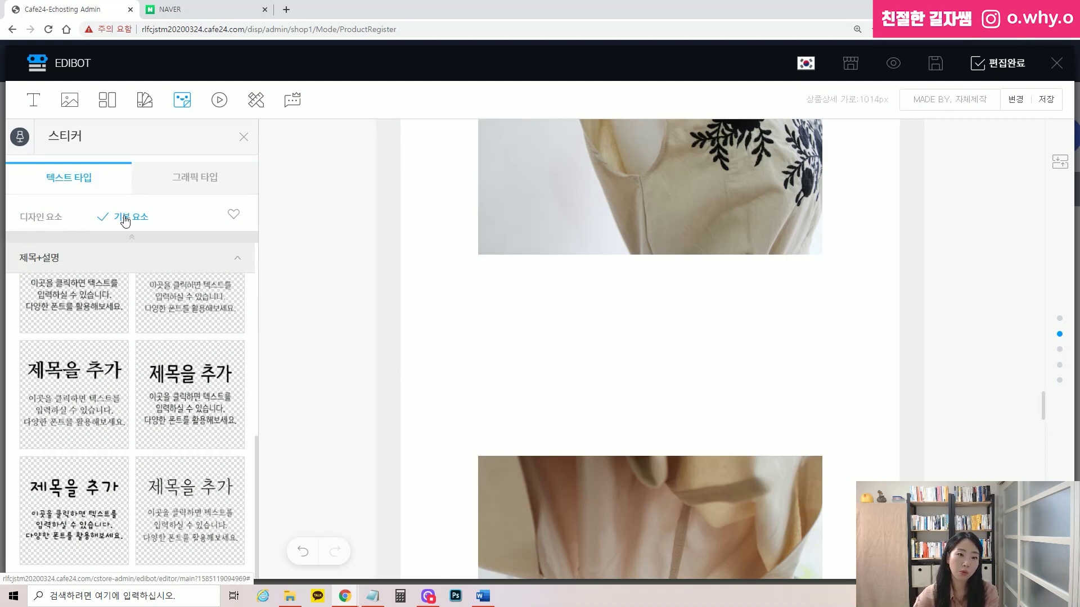
{"action": "left_click", "coordinate": [56, 220]}
{"action": "scroll", "coordinate": [120, 284], "scroll_direction": "down", "scroll_amount": 10}
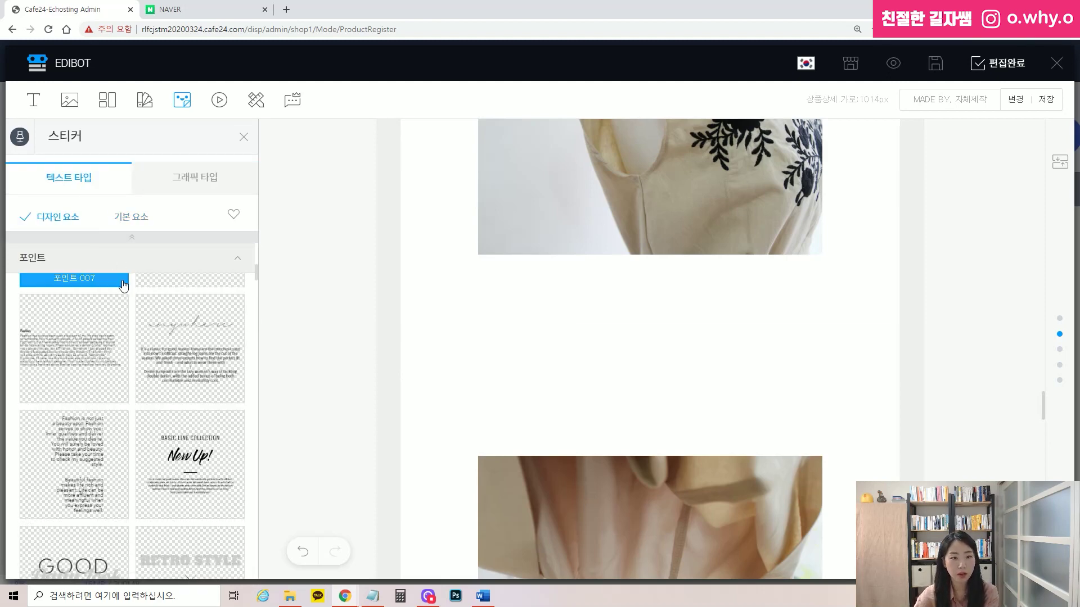
{"action": "scroll", "coordinate": [159, 315], "scroll_direction": "down", "scroll_amount": 12}
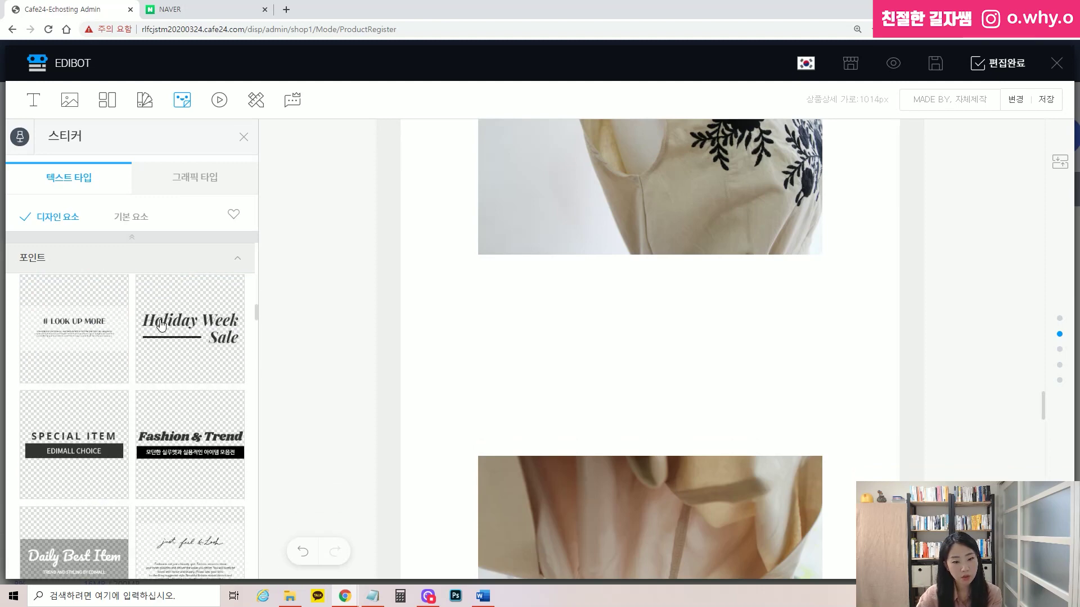
{"action": "scroll", "coordinate": [162, 326], "scroll_direction": "down", "scroll_amount": 12}
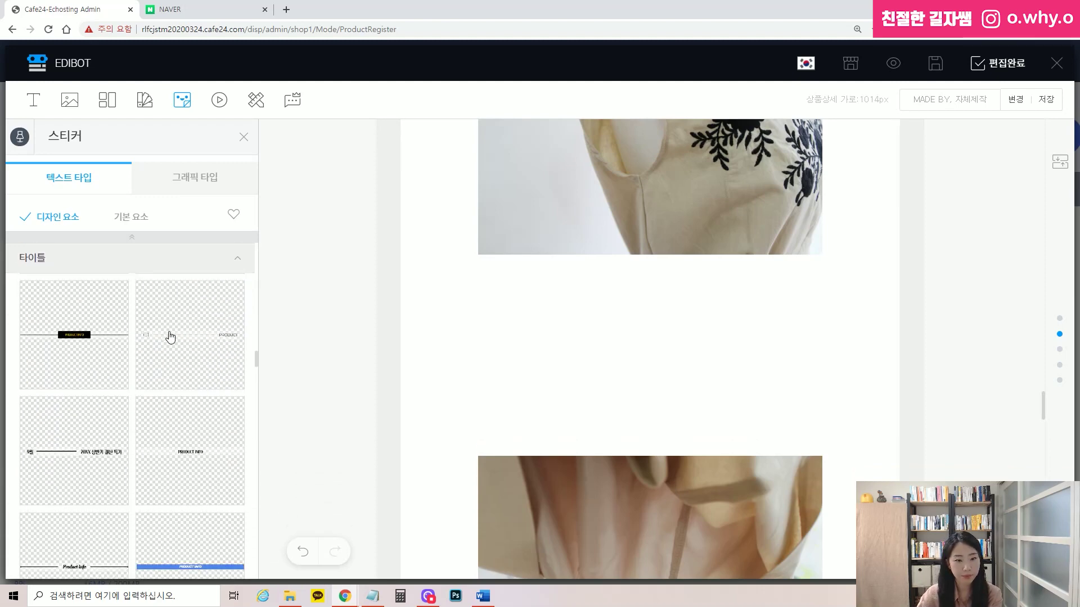
{"action": "scroll", "coordinate": [176, 361], "scroll_direction": "down", "scroll_amount": 10}
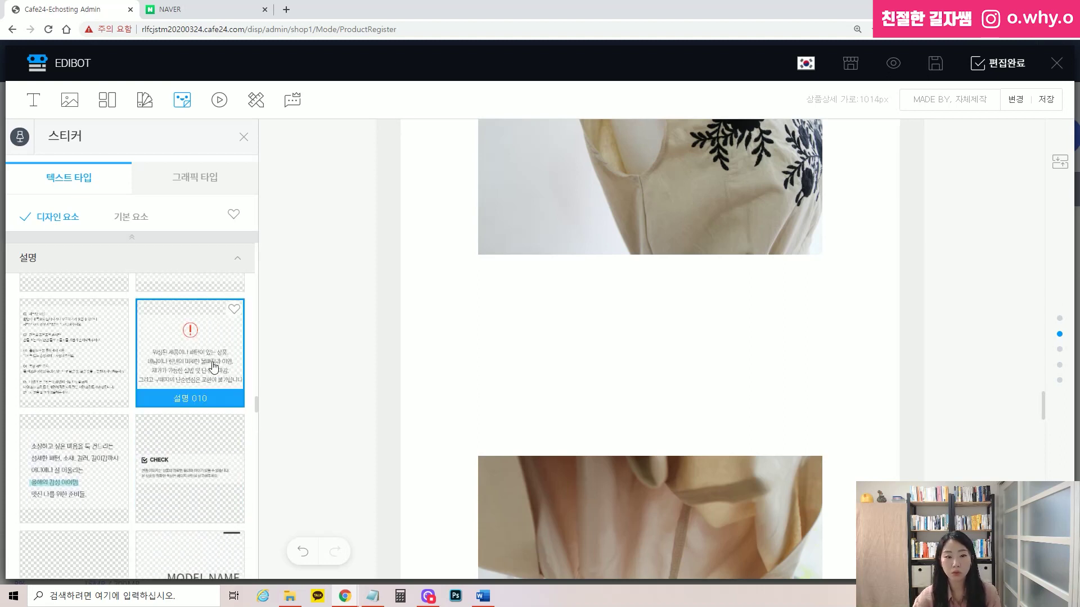
{"action": "scroll", "coordinate": [181, 374], "scroll_direction": "down", "scroll_amount": 5}
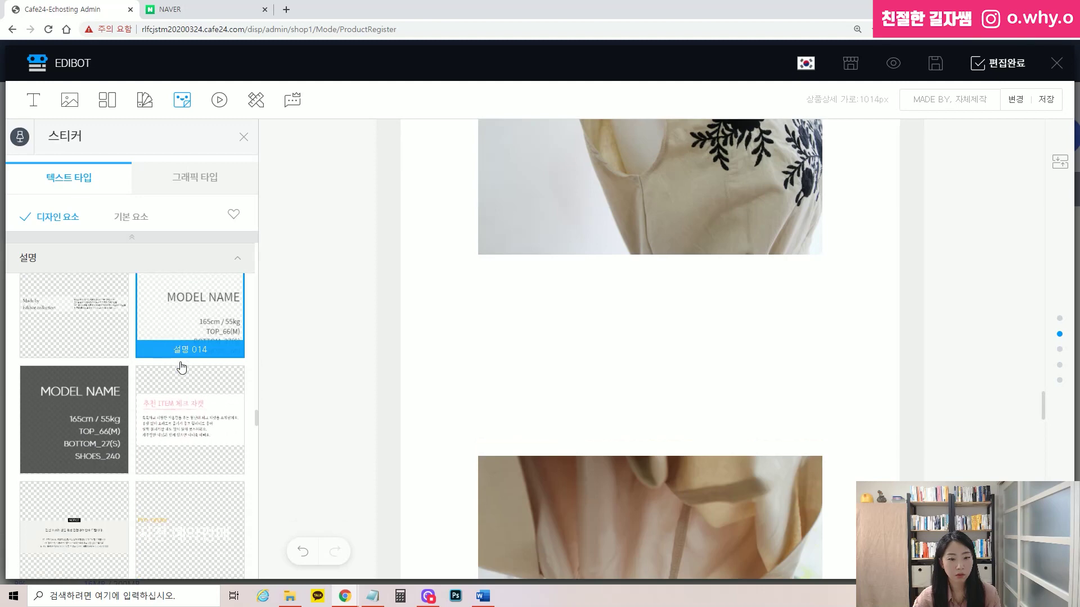
{"action": "scroll", "coordinate": [181, 366], "scroll_direction": "down", "scroll_amount": 10}
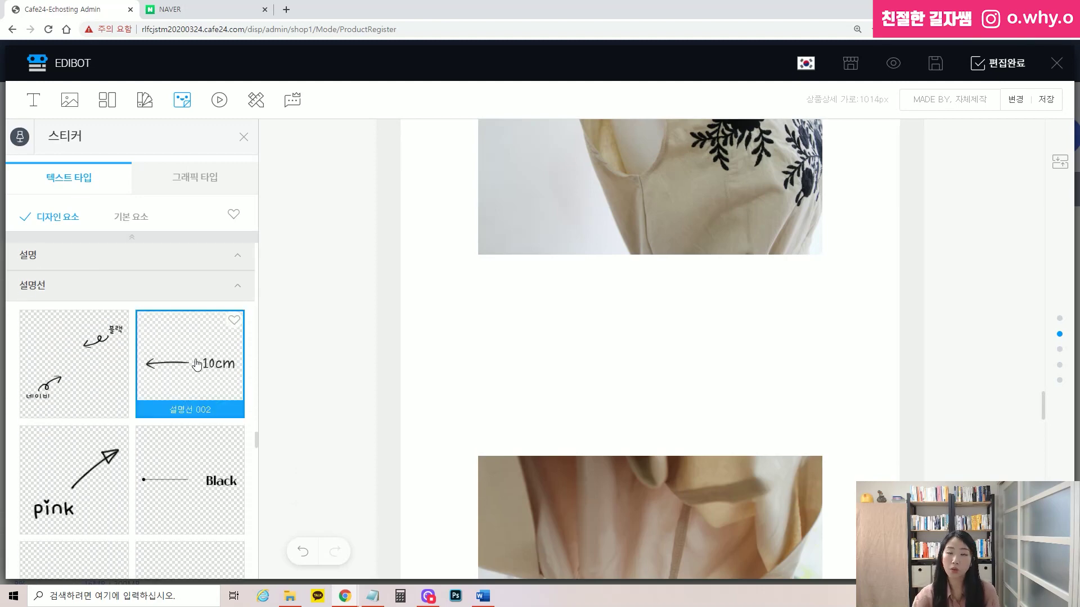
{"action": "scroll", "coordinate": [197, 364], "scroll_direction": "down", "scroll_amount": 2}
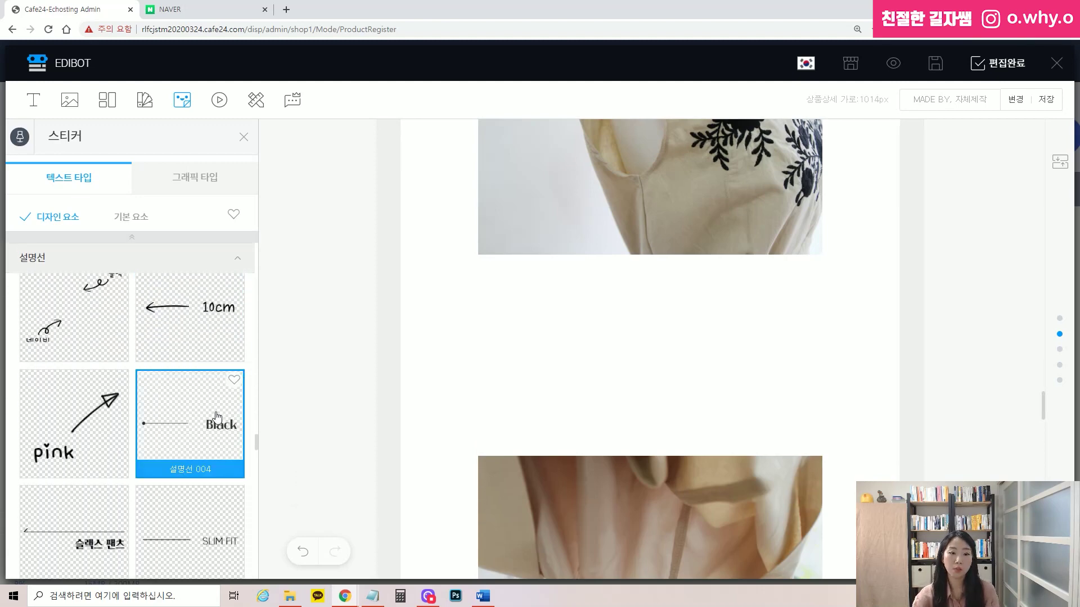
{"action": "scroll", "coordinate": [194, 360], "scroll_direction": "up", "scroll_amount": 2}
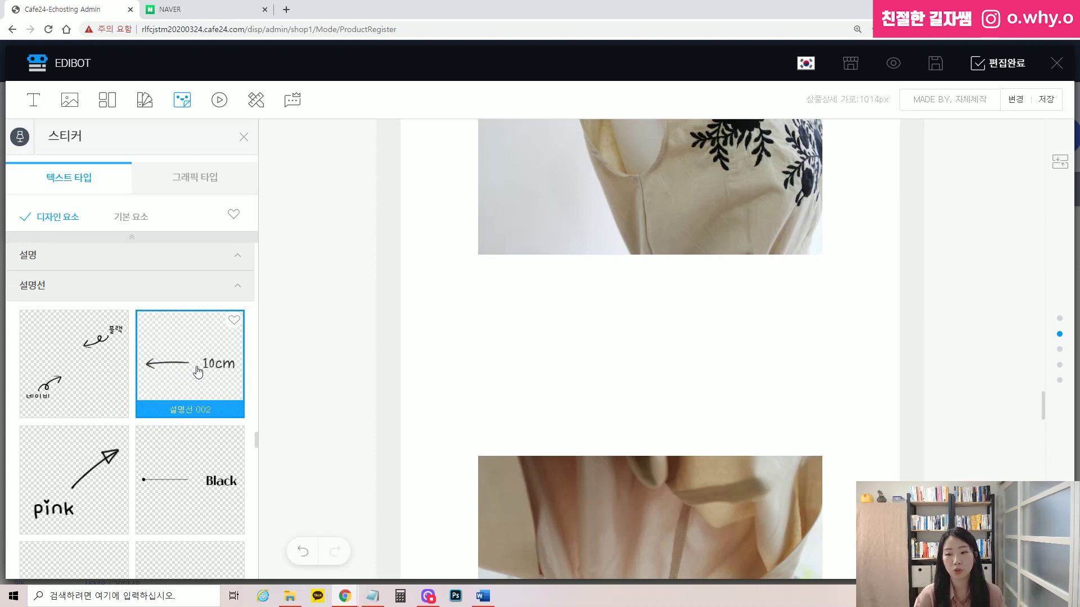
{"action": "scroll", "coordinate": [696, 266], "scroll_direction": "down", "scroll_amount": 5}
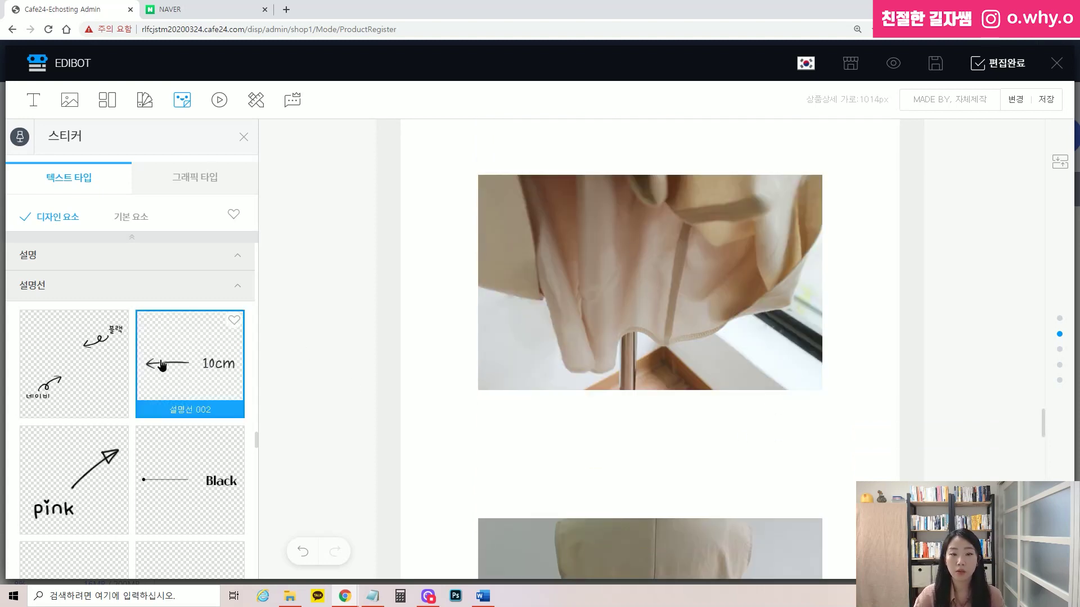
{"action": "left_click_drag", "start_coordinate": [162, 365], "coordinate": [720, 283]}
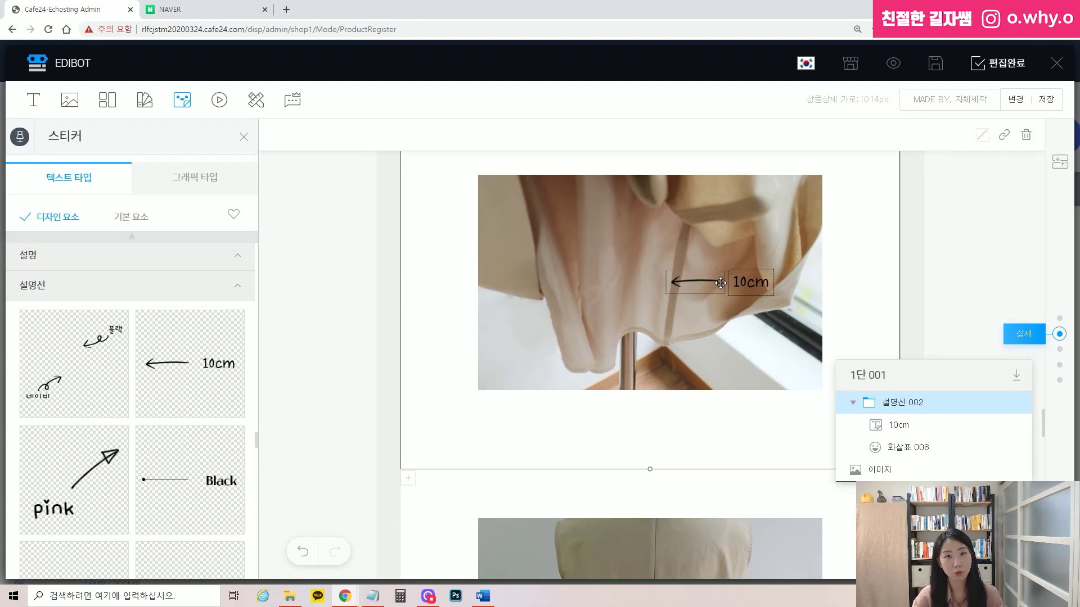
{"action": "left_click_drag", "start_coordinate": [190, 363], "coordinate": [680, 163]}
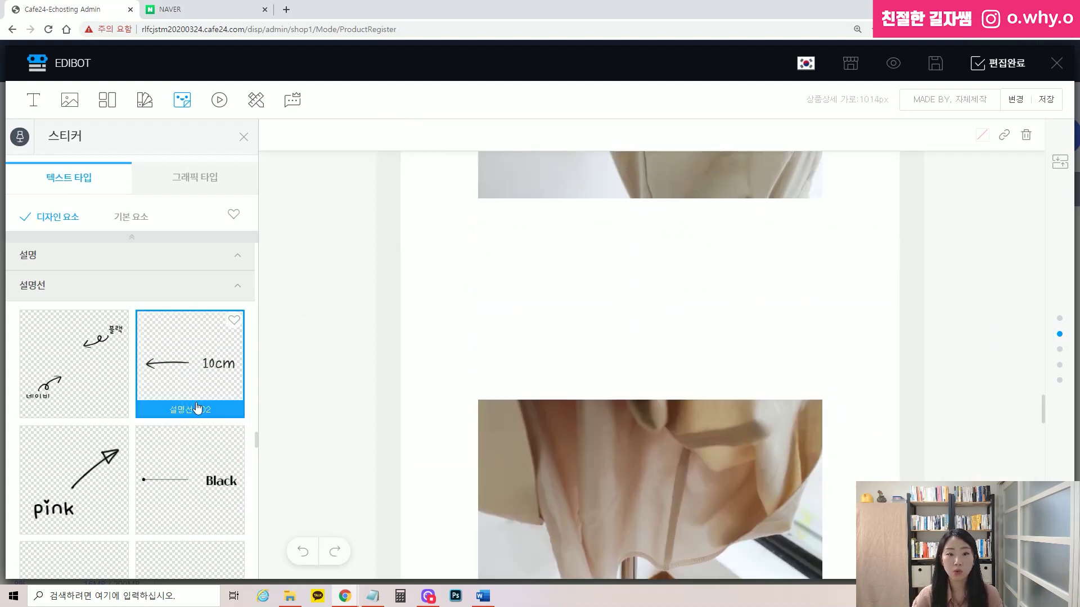
{"action": "left_click_drag", "start_coordinate": [196, 407], "coordinate": [692, 306]}
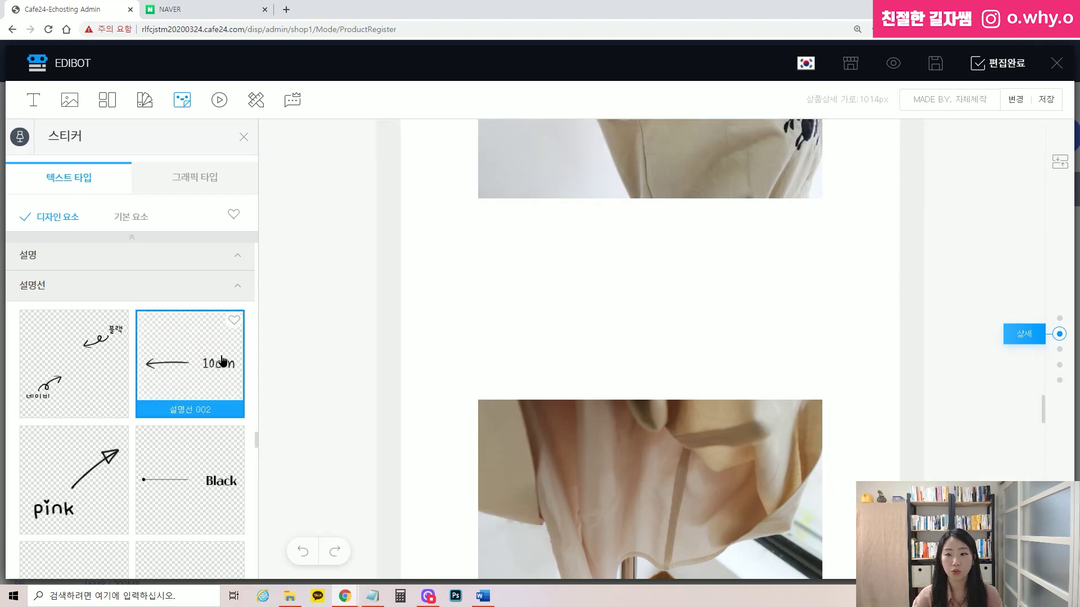
{"action": "left_click_drag", "start_coordinate": [223, 361], "coordinate": [655, 325]}
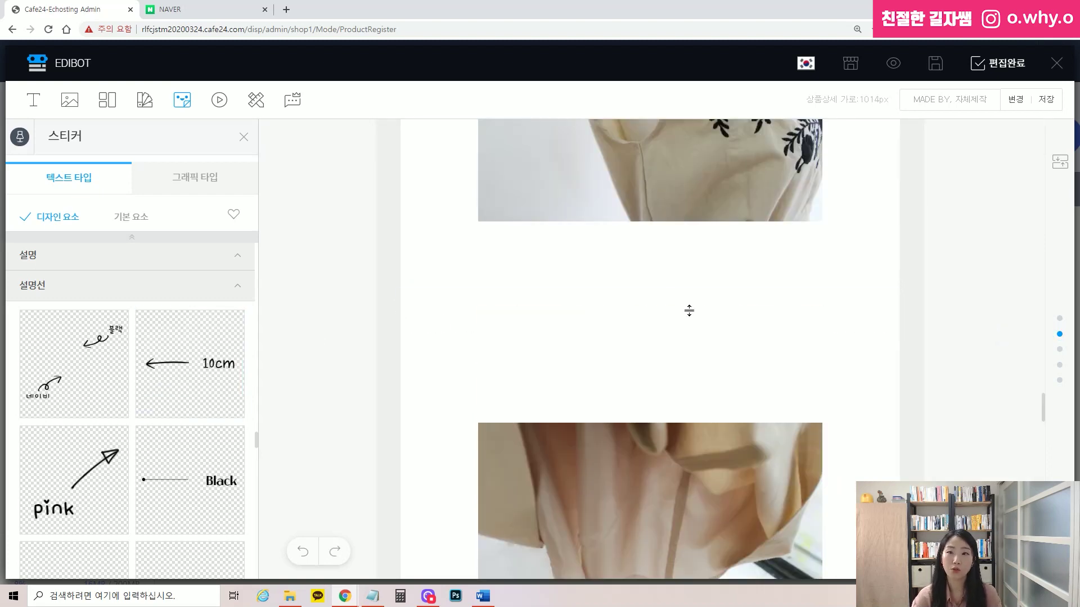
Step: Place the 설명선 002 arrow sticker on the beige dress hem detail photo and replace its 10cm text with 안감 (비침이 없어요)
{"action": "left_click_drag", "start_coordinate": [167, 366], "coordinate": [739, 382]}
{"action": "left_click", "coordinate": [749, 381]}
{"action": "double_click", "coordinate": [748, 380]}
{"action": "type", "text": "dk"}
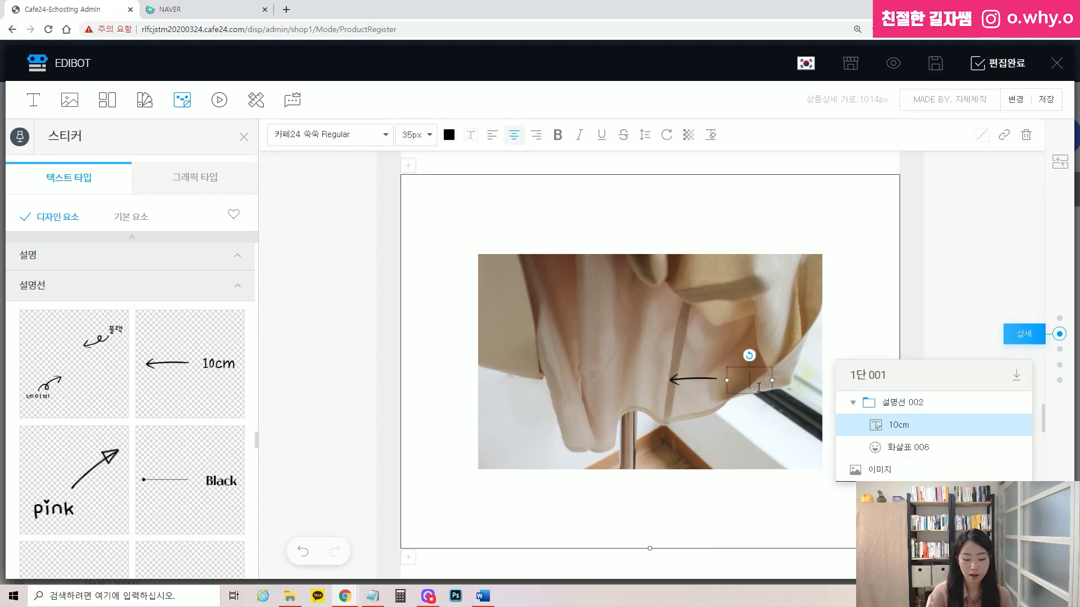
{"action": "type", "text": "s"}
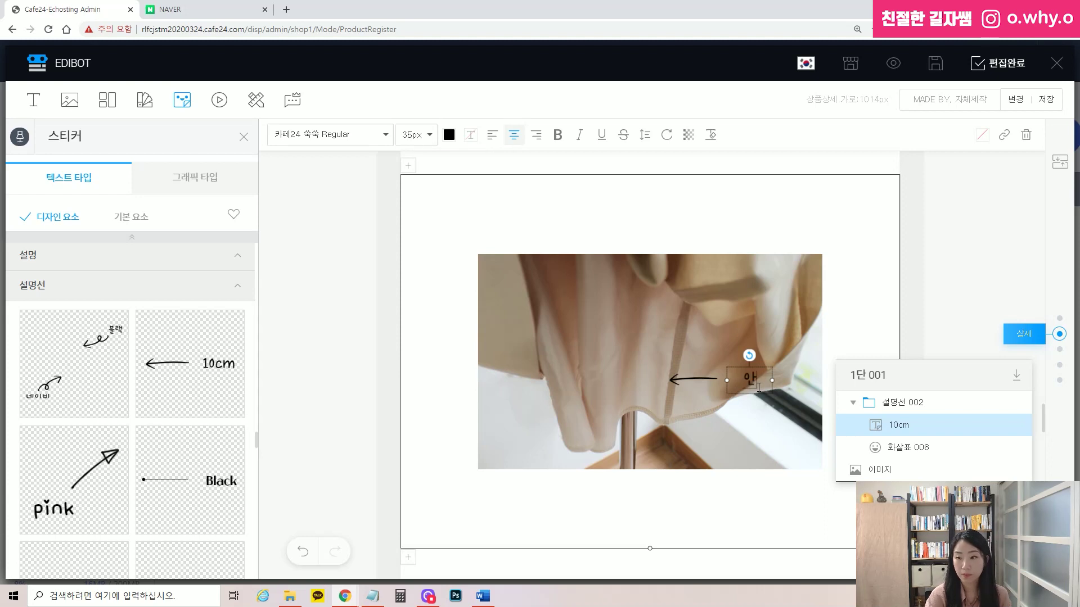
{"action": "type", "text": "rka"}
{"action": "key", "text": "Return"}
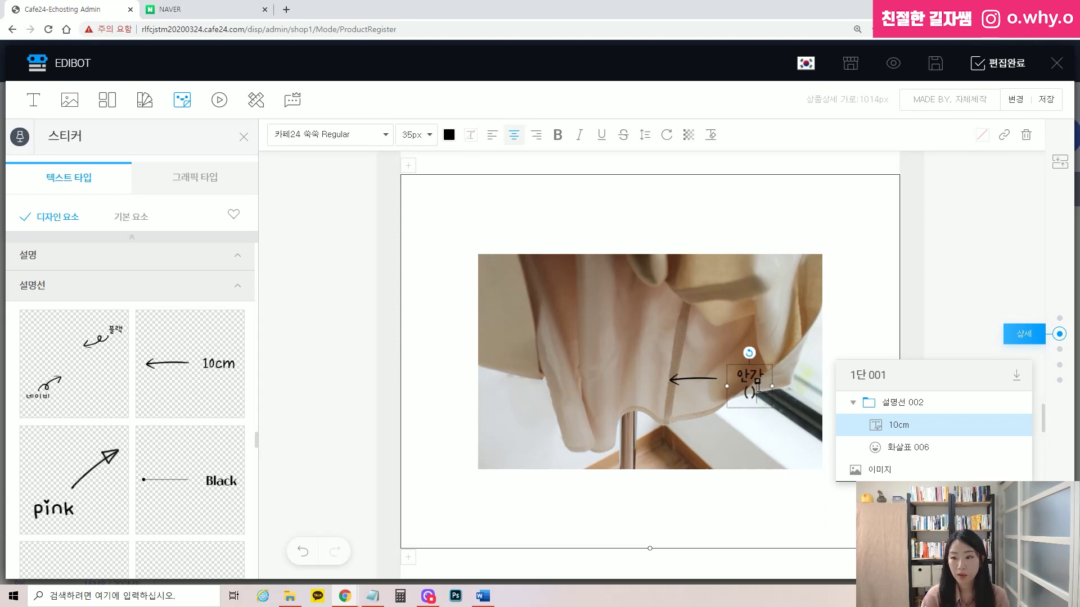
{"action": "type", "text": "()"}
{"action": "key", "text": "Left"}
{"action": "type", "text": "qlcla"}
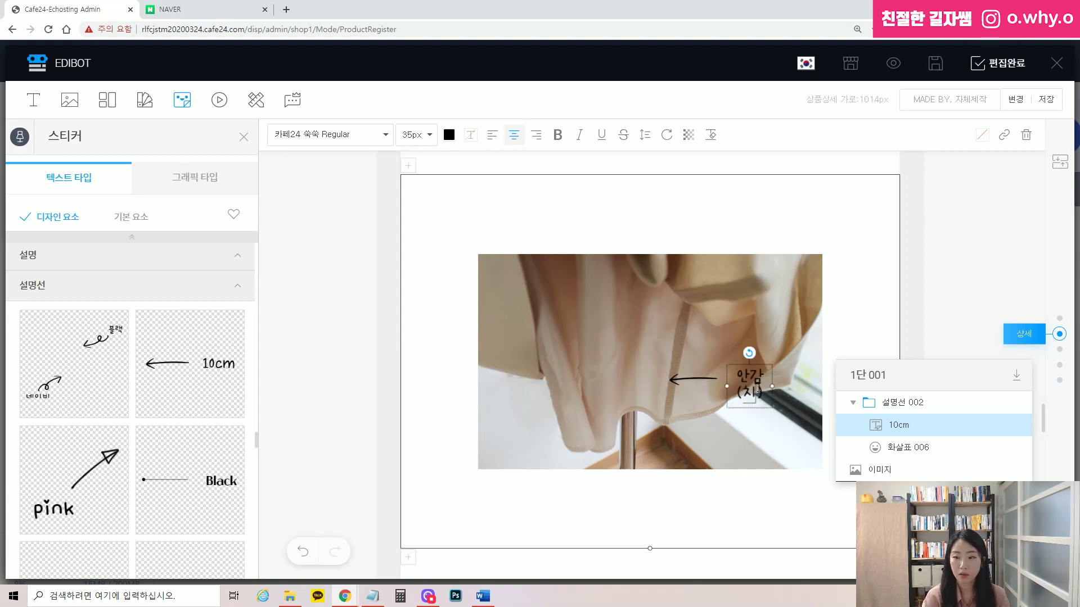
{"action": "type", "text": "dl djqtdjdy"}
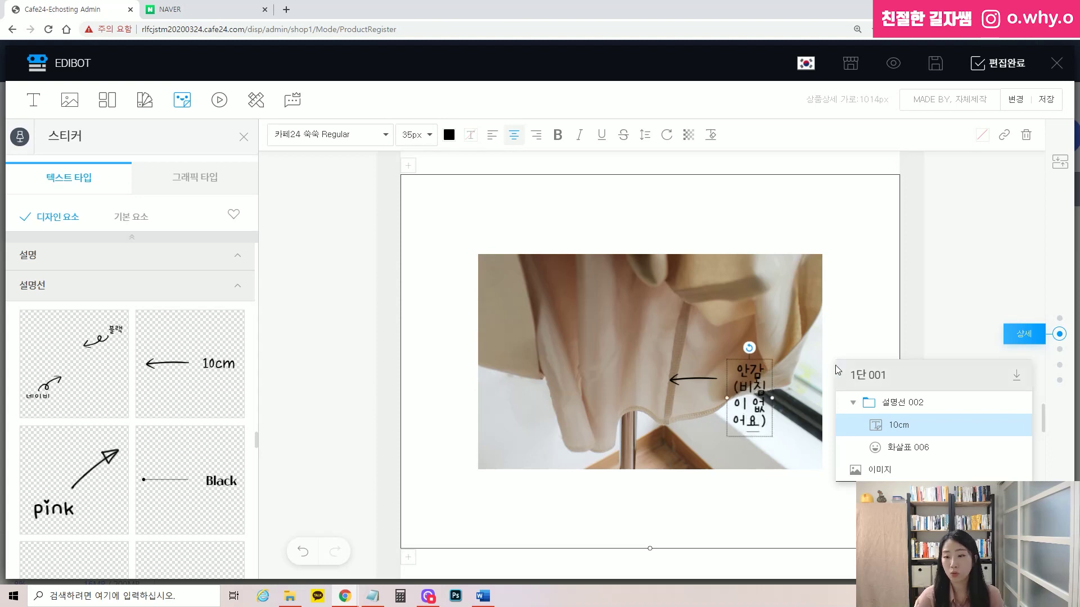
Step: Widen the text box of the 안감 label slightly so its text wraps onto three lines
{"action": "left_click", "coordinate": [781, 398]}
{"action": "mouse_move", "coordinate": [771, 398]}
{"action": "left_mouse_down"}
{"action": "mouse_move", "coordinate": [868, 382]}
{"action": "mouse_move", "coordinate": [761, 384]}
{"action": "left_mouse_up"}
{"action": "left_click", "coordinate": [946, 307]}
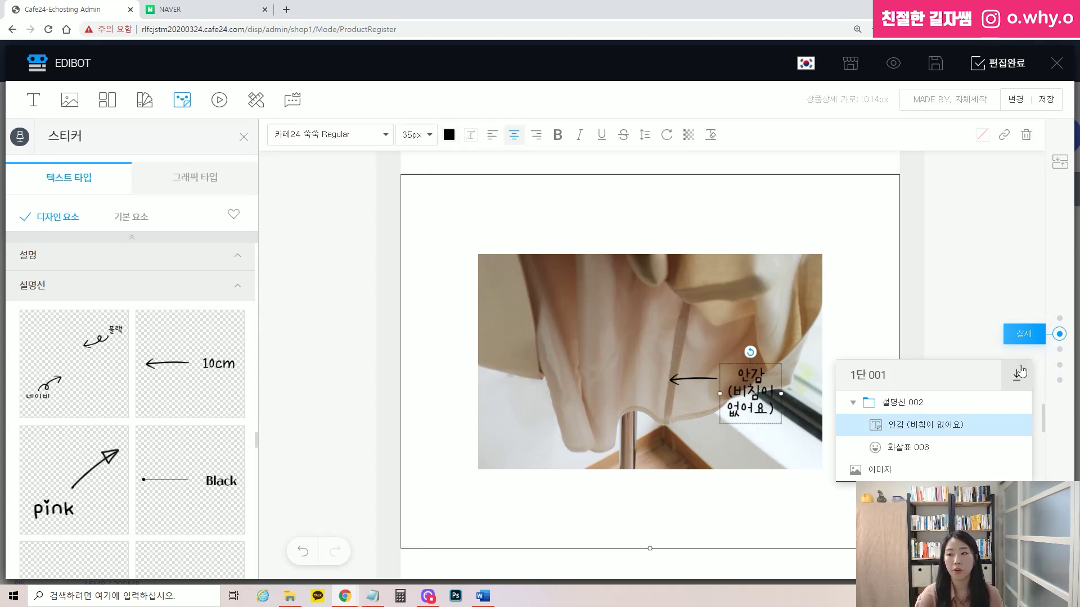
Step: Change the fill colour of the sticker's arrow to dark red
{"action": "left_click", "coordinate": [703, 380]}
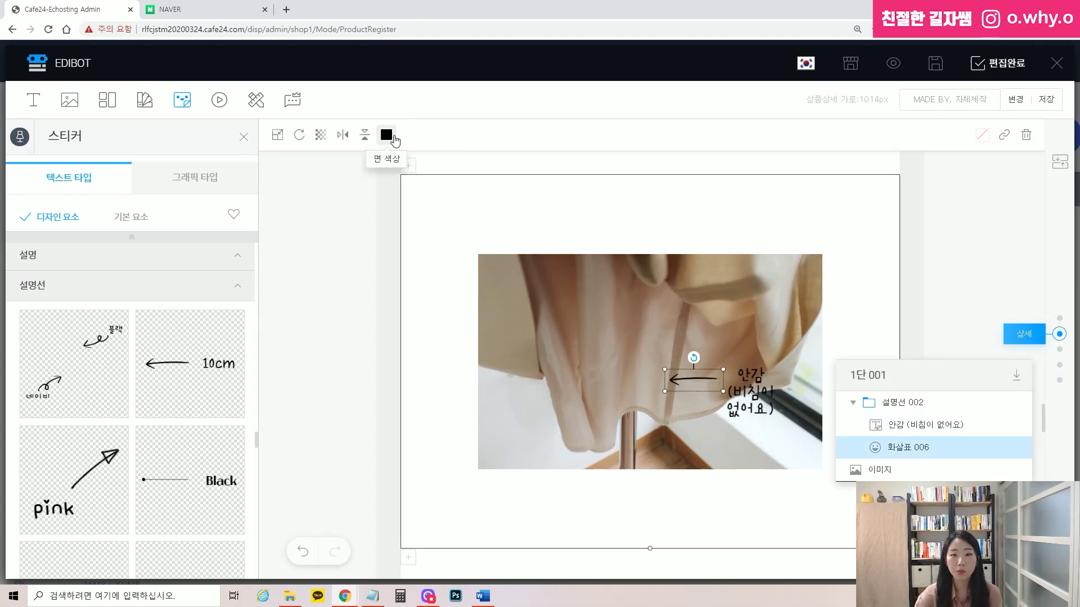
{"action": "left_click", "coordinate": [387, 135]}
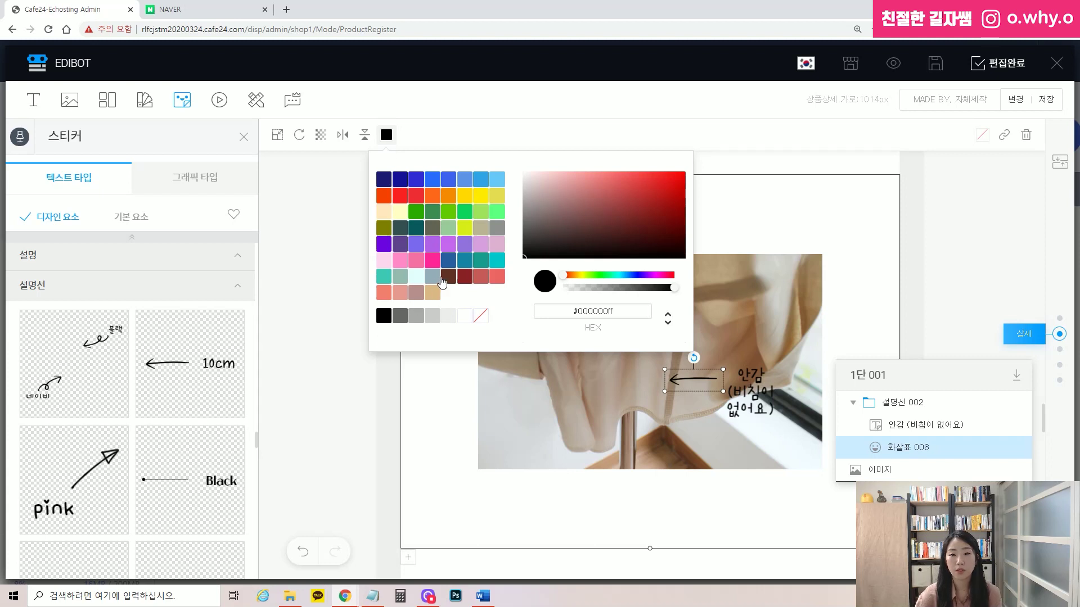
{"action": "left_click", "coordinate": [465, 277]}
Step: Set the text colour of the 안감 (비침이 없어요) label to dark red #892024
{"action": "left_click", "coordinate": [751, 384]}
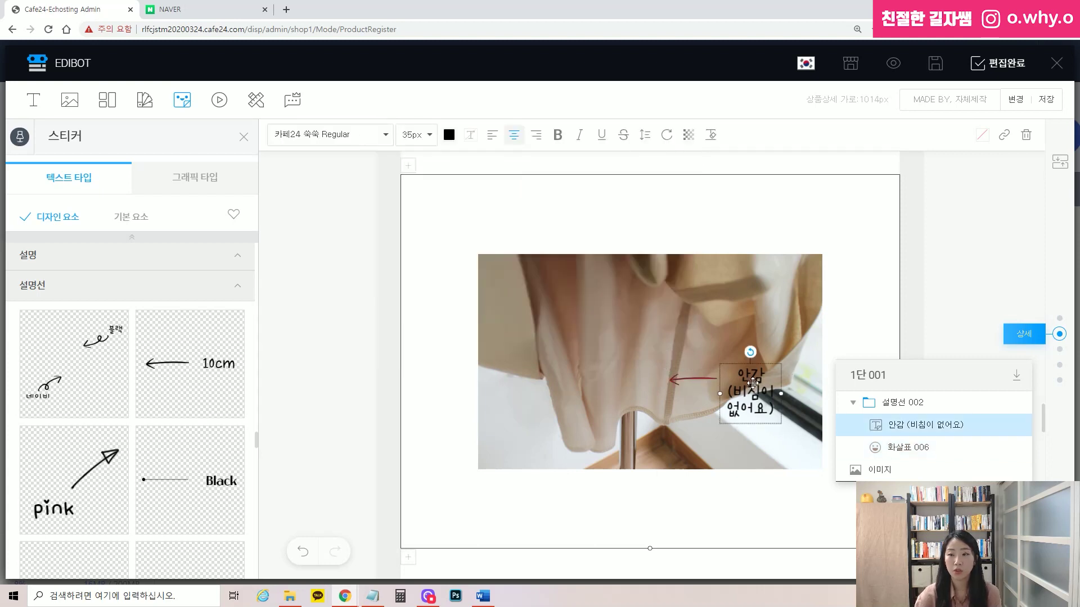
{"action": "left_click", "coordinate": [448, 135]}
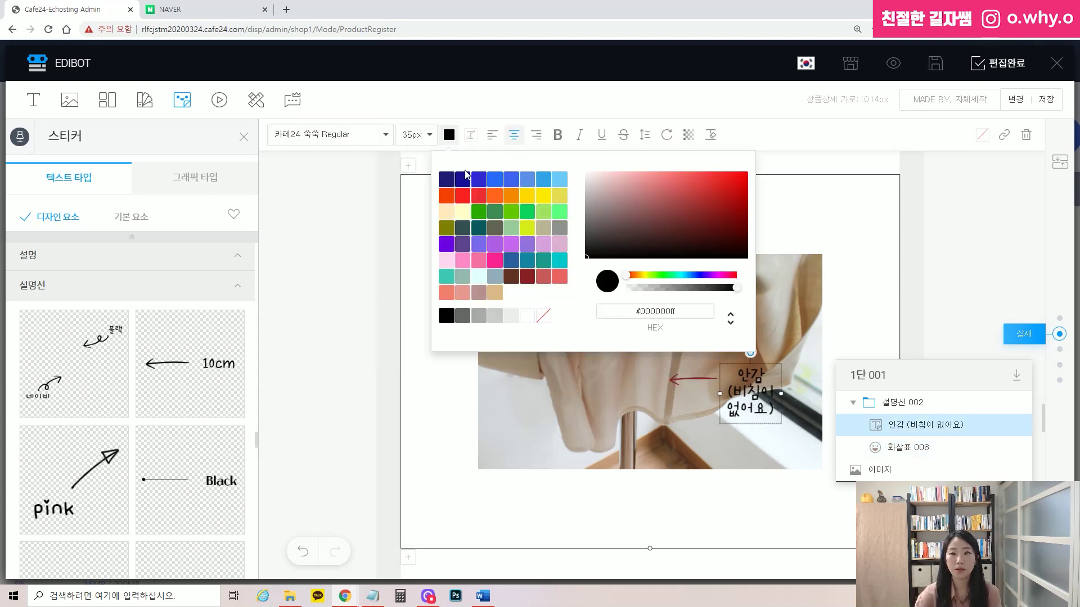
{"action": "left_click", "coordinate": [480, 277]}
{"action": "left_click", "coordinate": [510, 277]}
{"action": "left_click", "coordinate": [527, 277]}
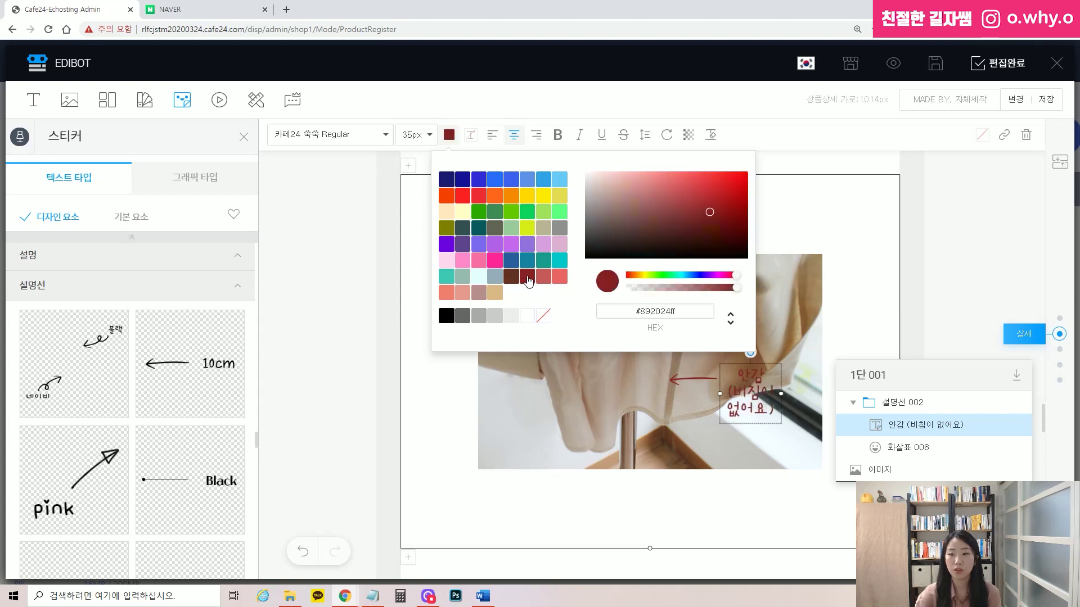
Step: Move the 안감 label to the lower-left corner of the hem photo and bring the arrow next to it
{"action": "left_click", "coordinate": [742, 386]}
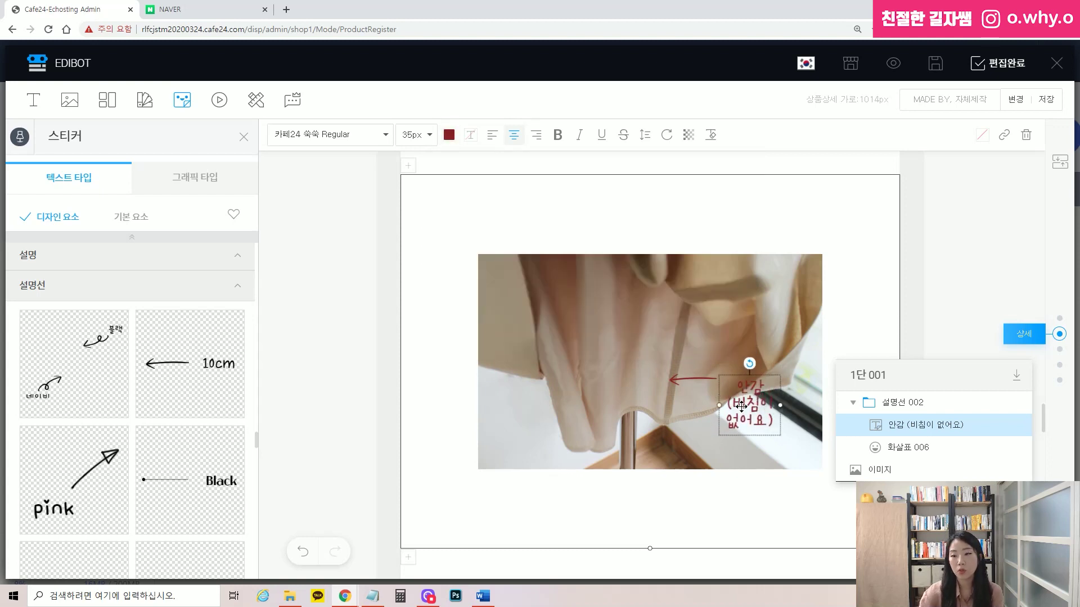
{"action": "left_click_drag", "start_coordinate": [742, 386], "coordinate": [519, 417]}
{"action": "left_click_drag", "start_coordinate": [667, 383], "coordinate": [529, 417]}
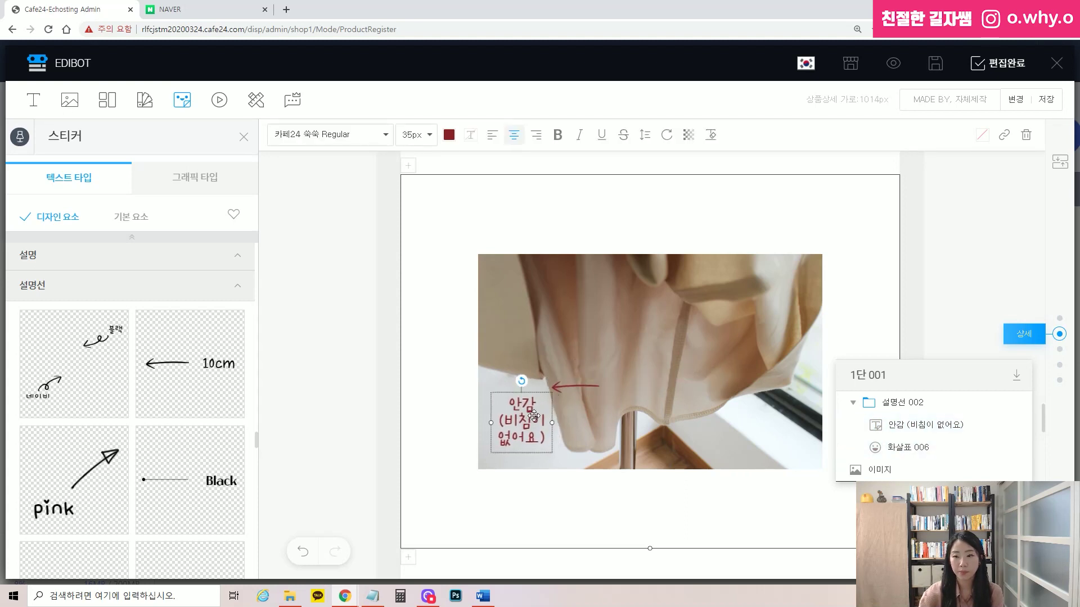
Step: Flip the arrow horizontally and tilt it so it points up from the 안감 label toward the dress lining
{"action": "left_click", "coordinate": [575, 387]}
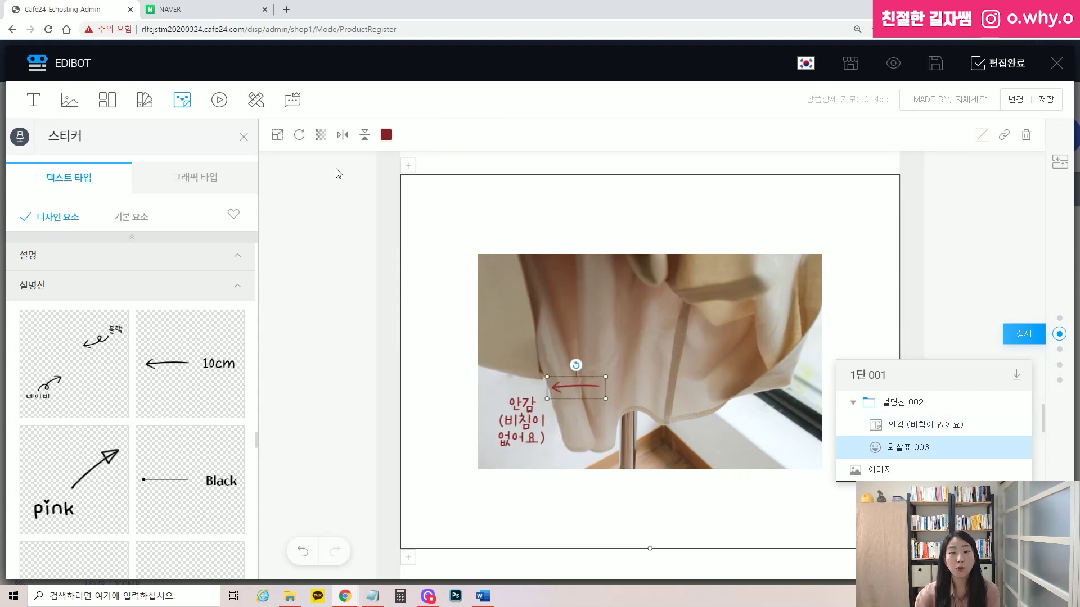
{"action": "left_click", "coordinate": [345, 137]}
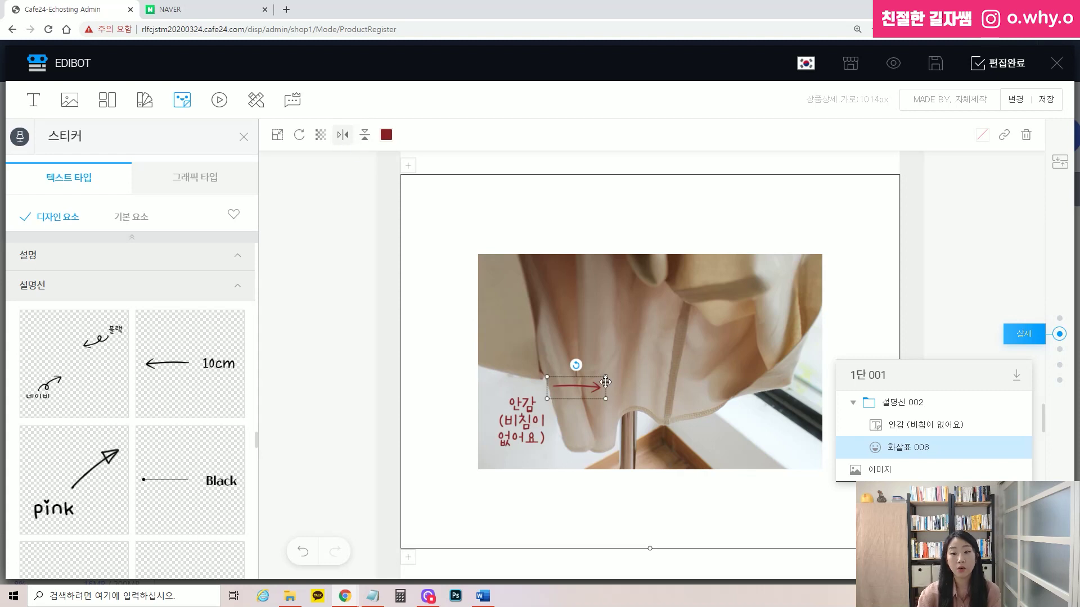
{"action": "mouse_move", "coordinate": [581, 373]}
{"action": "left_mouse_down"}
{"action": "mouse_move", "coordinate": [566, 366]}
{"action": "mouse_move", "coordinate": [576, 375]}
{"action": "left_mouse_up"}
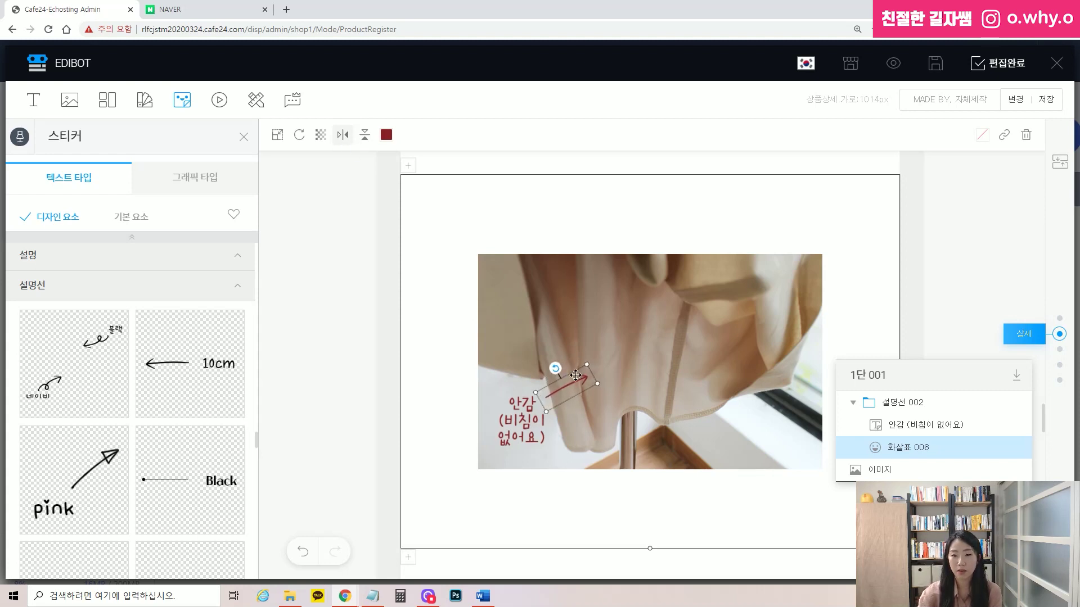
Step: Change the font of the 안감 (비침이 없어요) label to a thinner handwriting-style font
{"action": "scroll", "coordinate": [635, 447], "scroll_direction": "up", "scroll_amount": 2}
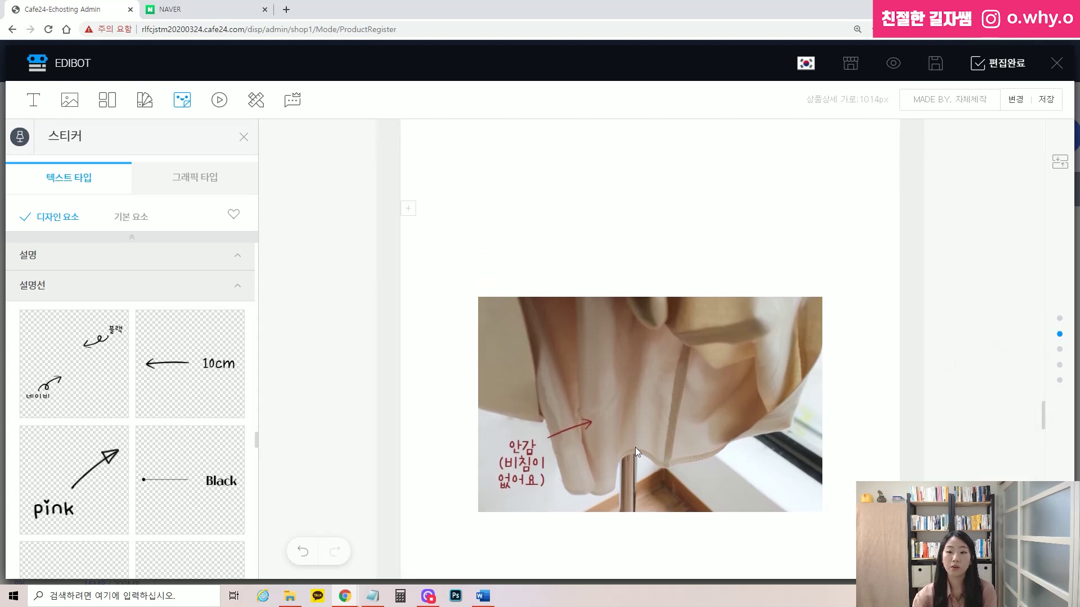
{"action": "left_click", "coordinate": [540, 478]}
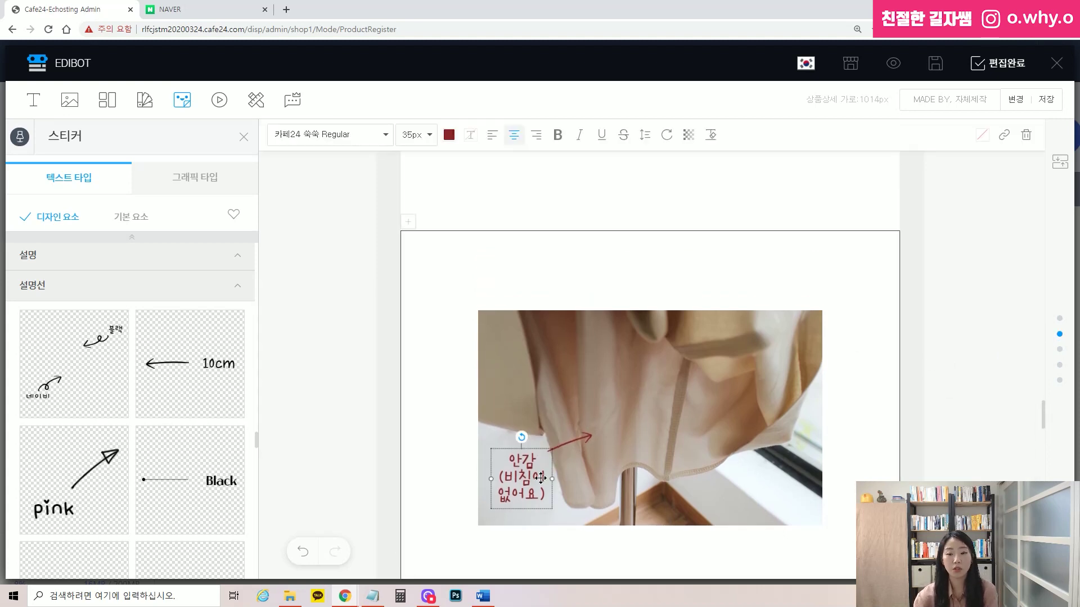
{"action": "left_click", "coordinate": [386, 138]}
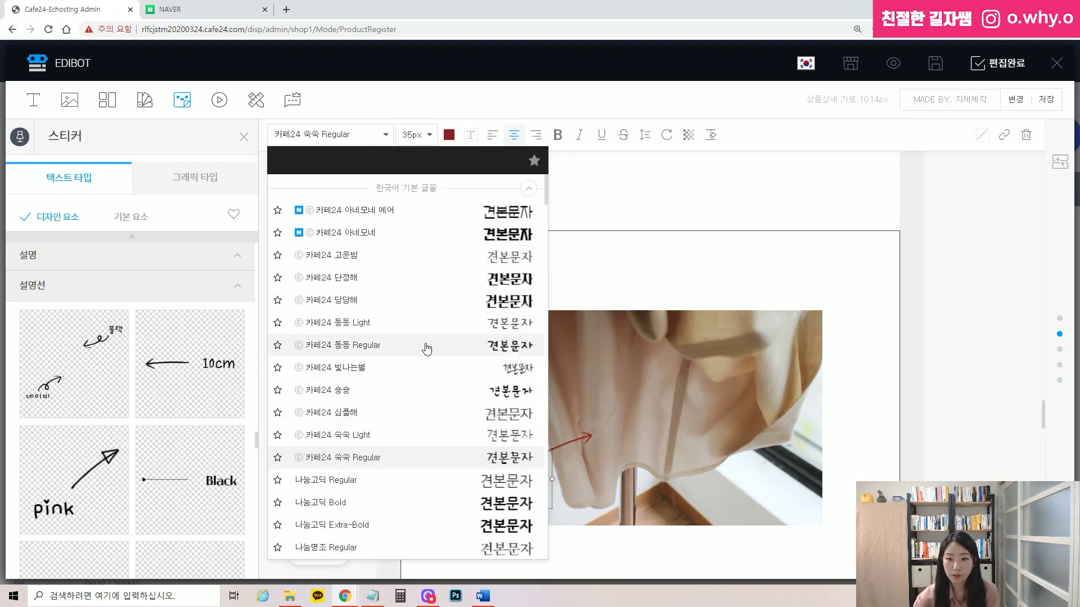
{"action": "left_click", "coordinate": [667, 458]}
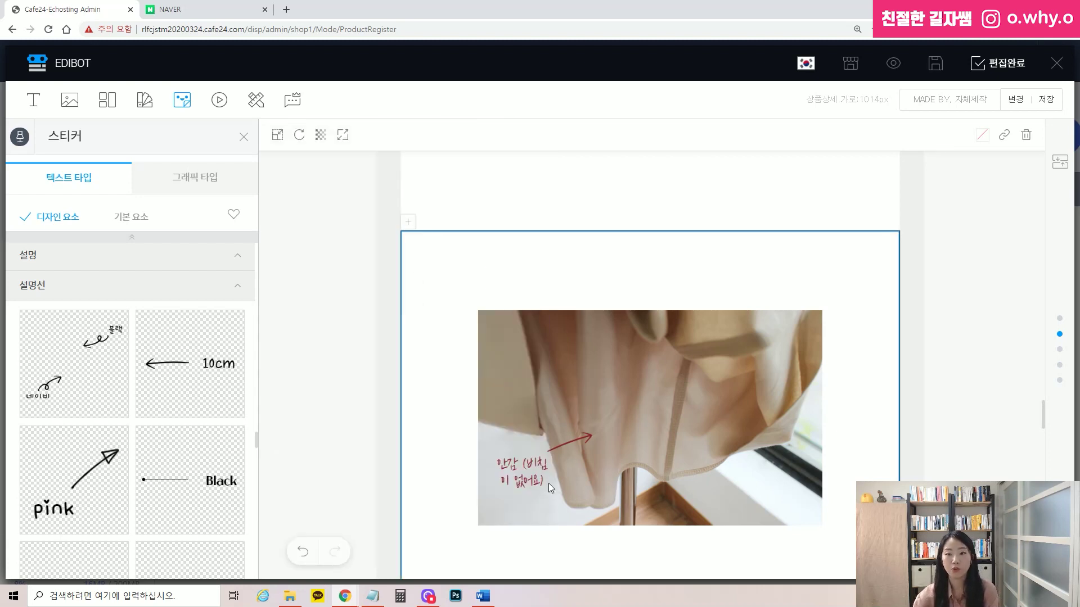
{"action": "left_click", "coordinate": [519, 477]}
{"action": "left_click", "coordinate": [470, 253]}
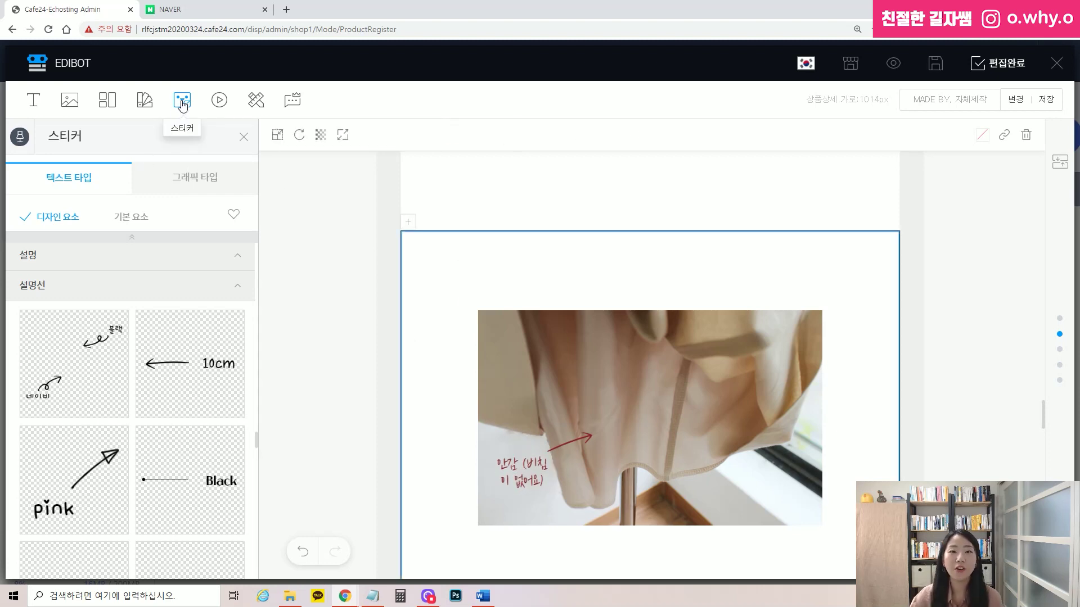
{"action": "left_click", "coordinate": [761, 195]}
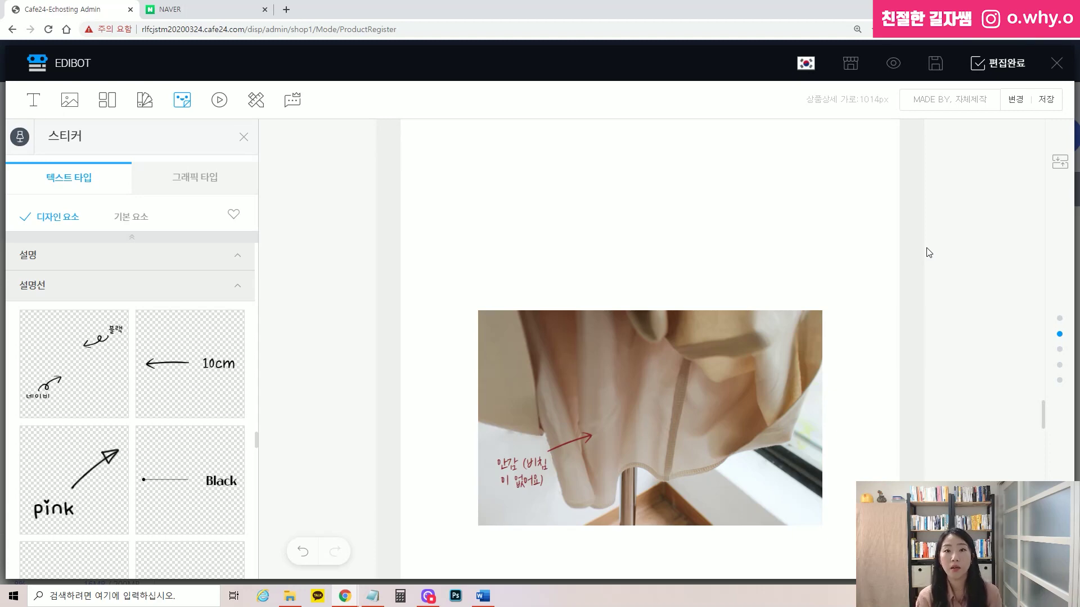
Step: Select the hem photo frame and the gap between it and the dress back-view photo
{"action": "scroll", "coordinate": [692, 376], "scroll_direction": "down", "scroll_amount": 9}
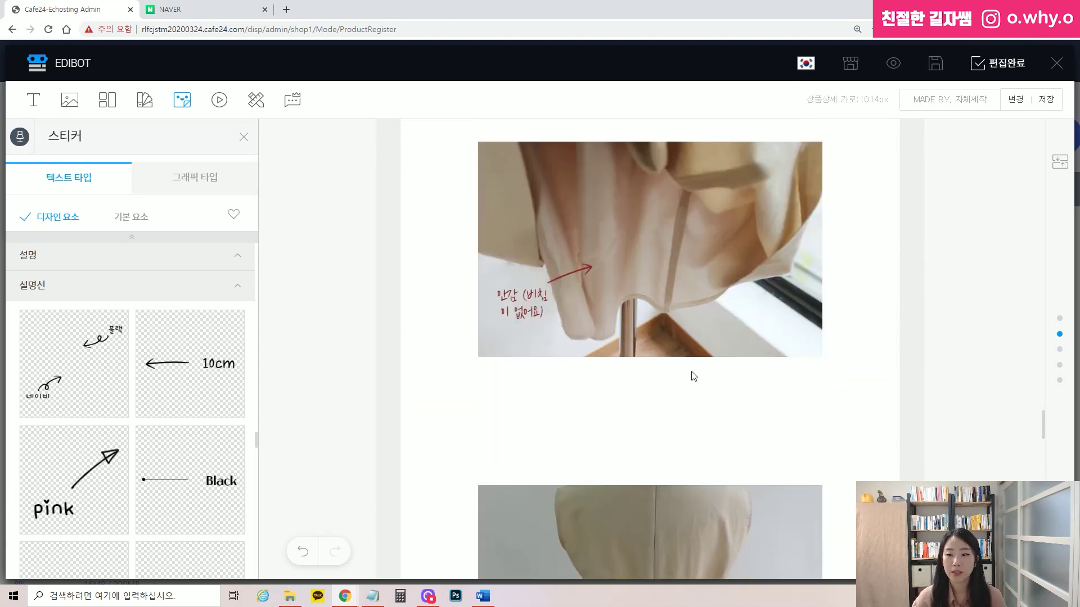
{"action": "scroll", "coordinate": [703, 234], "scroll_direction": "up", "scroll_amount": 3}
{"action": "left_click", "coordinate": [679, 252]}
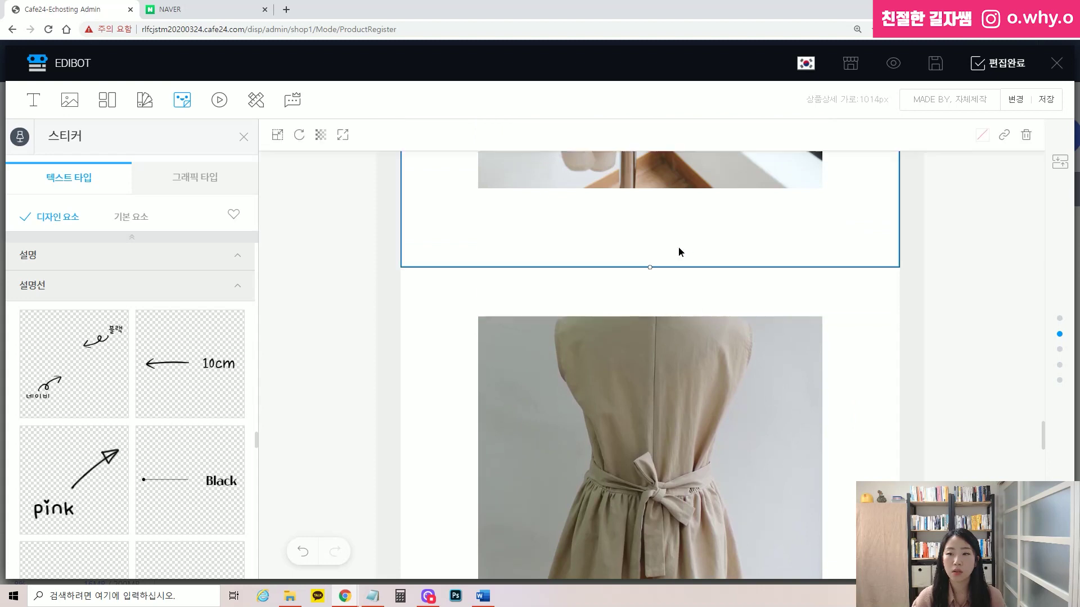
{"action": "left_click", "coordinate": [685, 280]}
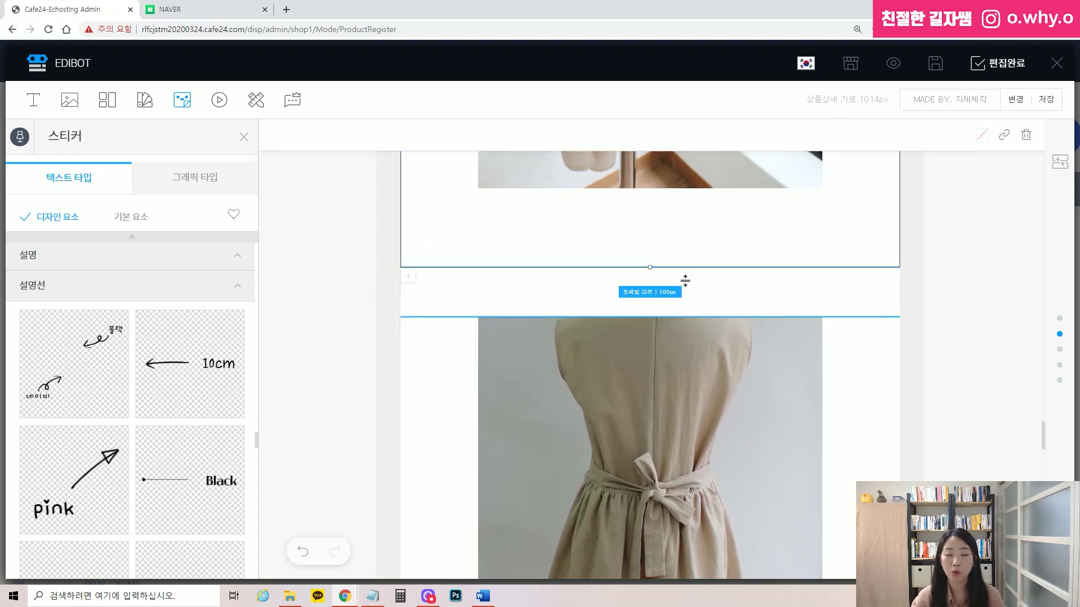
Step: Switch to YouTube in a new browser tab and open the channel's own video 카페24쇼핑몰 상품 등록하는 방법 [카페24 쇼핑몰제작 #23]
{"action": "left_click", "coordinate": [285, 9]}
{"action": "left_click", "coordinate": [512, 261]}
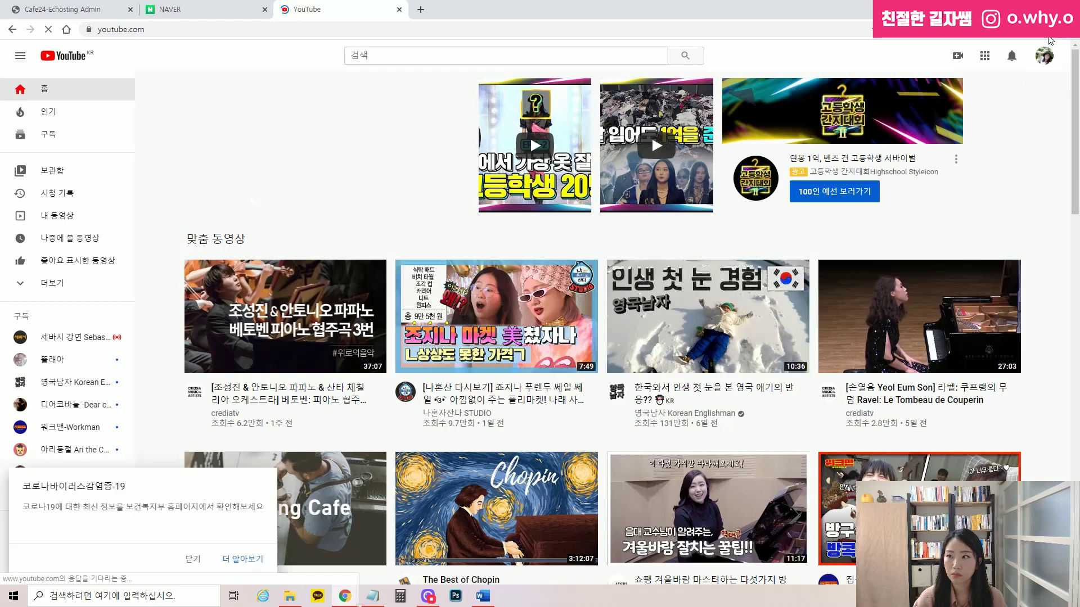
{"action": "left_click", "coordinate": [1050, 31]}
{"action": "left_click", "coordinate": [1068, 68]}
{"action": "left_click", "coordinate": [974, 143]}
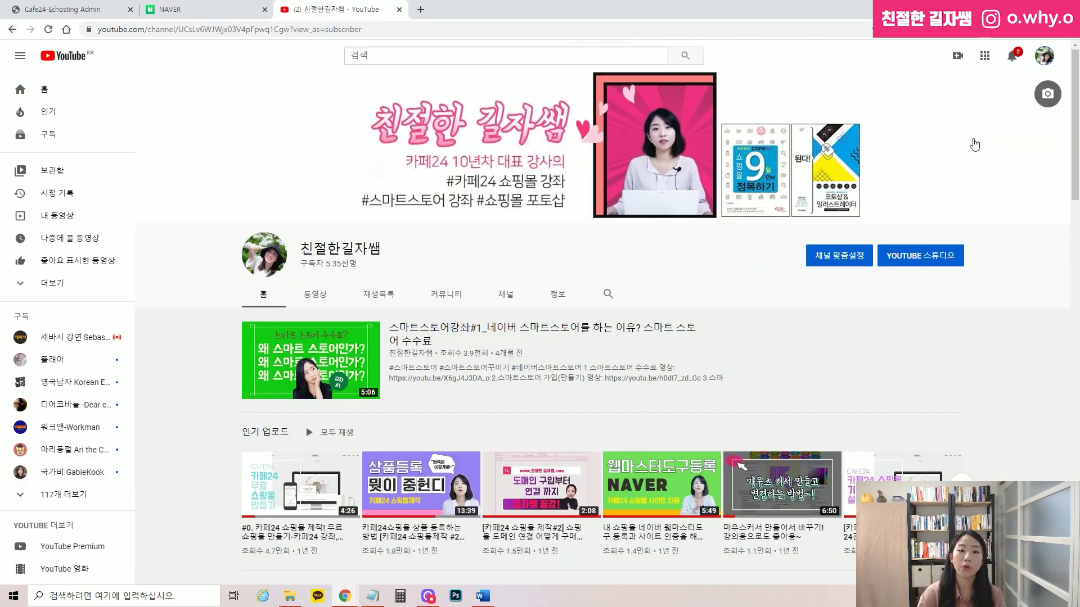
{"action": "scroll", "coordinate": [456, 425], "scroll_direction": "down", "scroll_amount": 2}
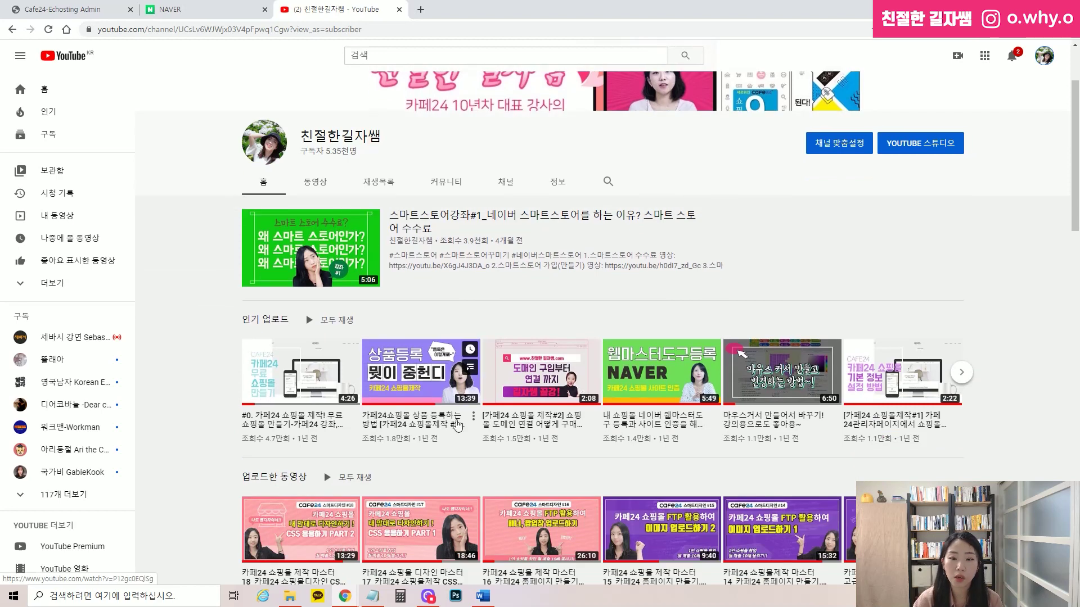
{"action": "left_click", "coordinate": [405, 378]}
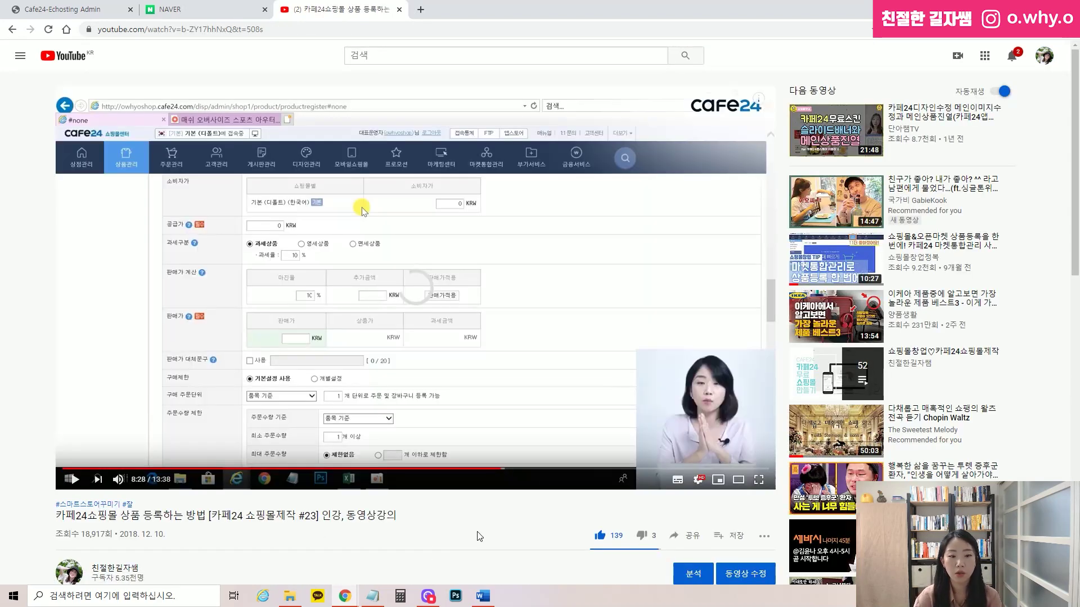
Step: Copy the video's share link to the clipboard and return from the sharing dialog to the EDIBOT editor
{"action": "scroll", "coordinate": [709, 217], "scroll_direction": "down", "scroll_amount": 2}
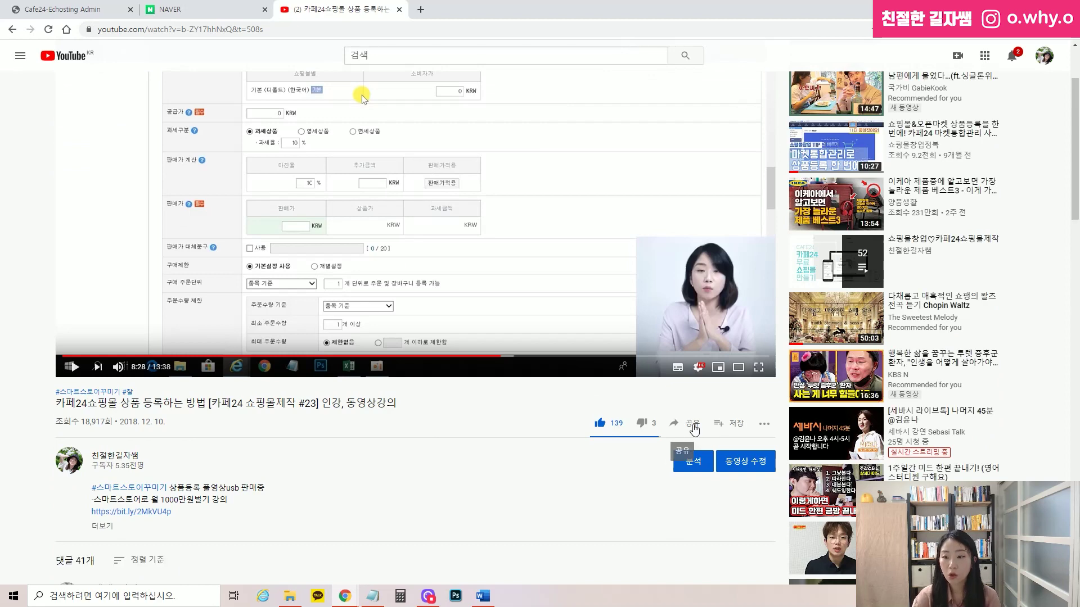
{"action": "left_click", "coordinate": [691, 425]}
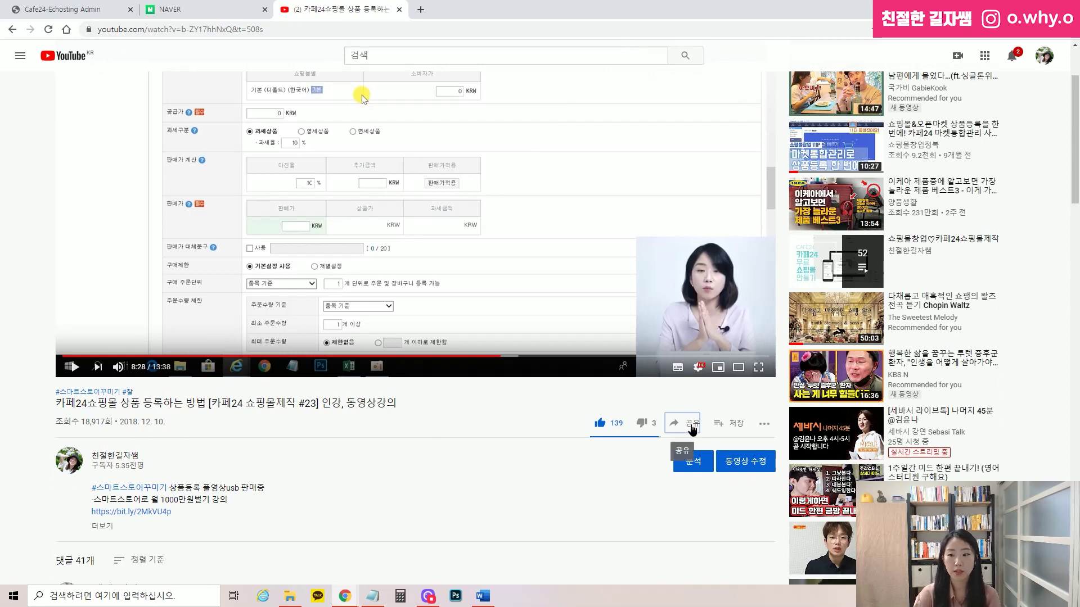
{"action": "left_click", "coordinate": [647, 384]}
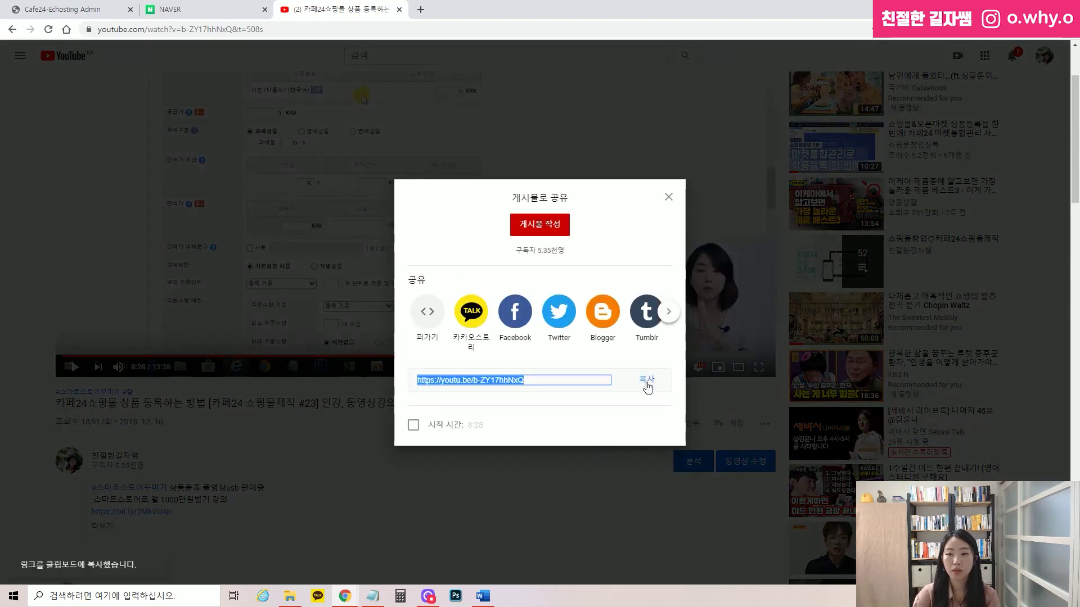
{"action": "left_click", "coordinate": [668, 198]}
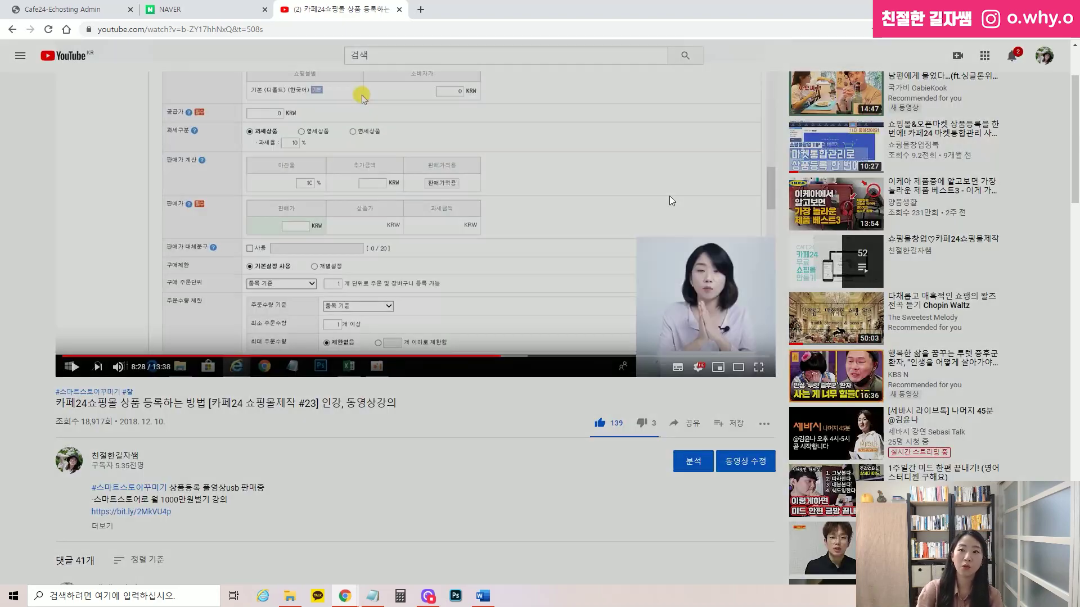
{"action": "left_click", "coordinate": [690, 424]}
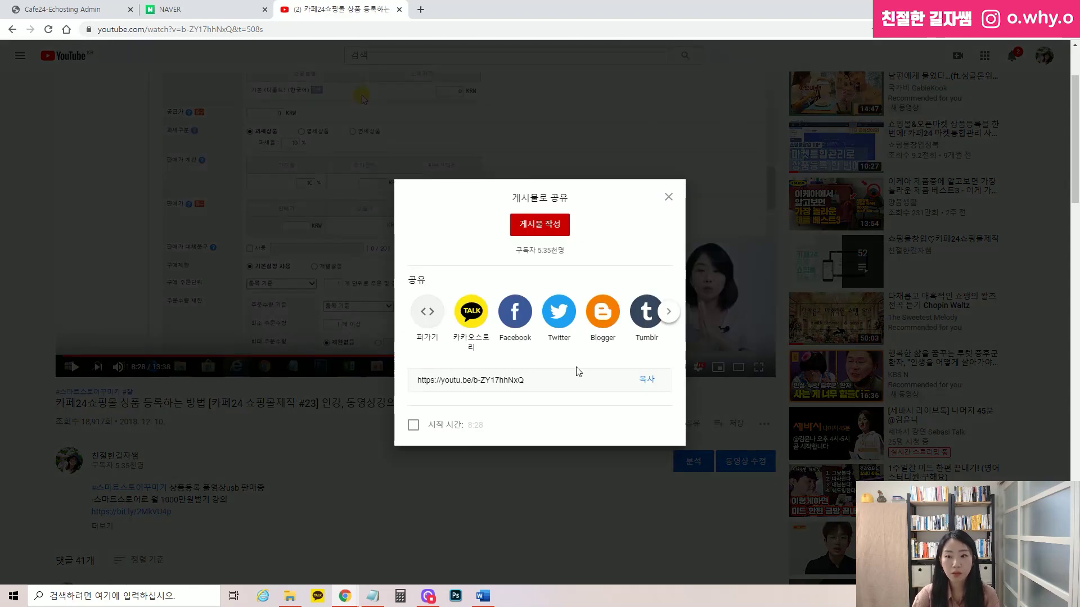
{"action": "left_click", "coordinate": [647, 382]}
{"action": "left_click", "coordinate": [668, 198]}
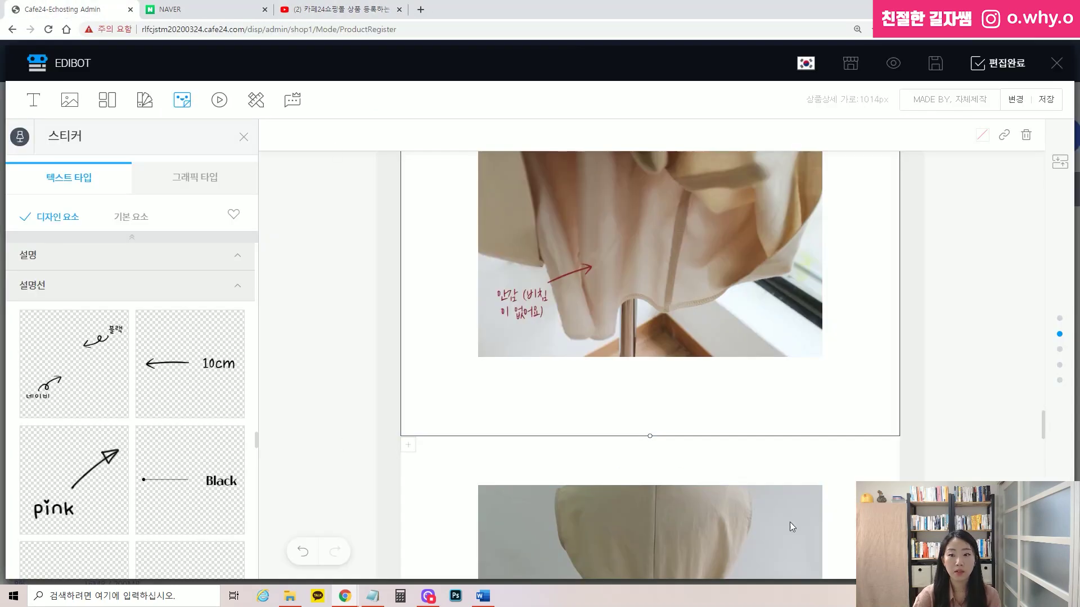
{"action": "scroll", "coordinate": [716, 288], "scroll_direction": "down", "scroll_amount": 2}
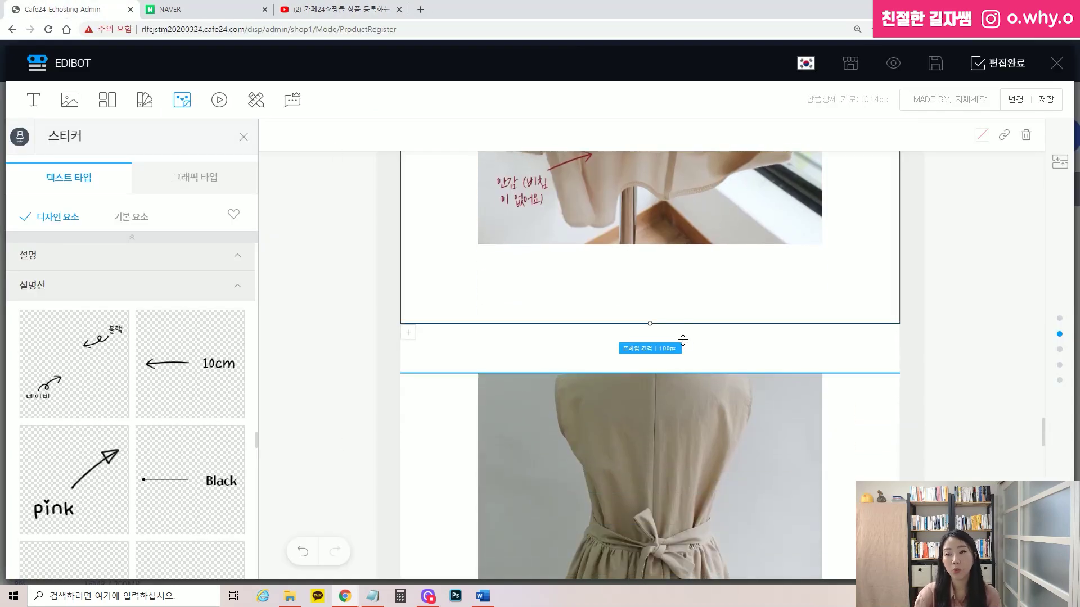
{"action": "left_click", "coordinate": [220, 101]}
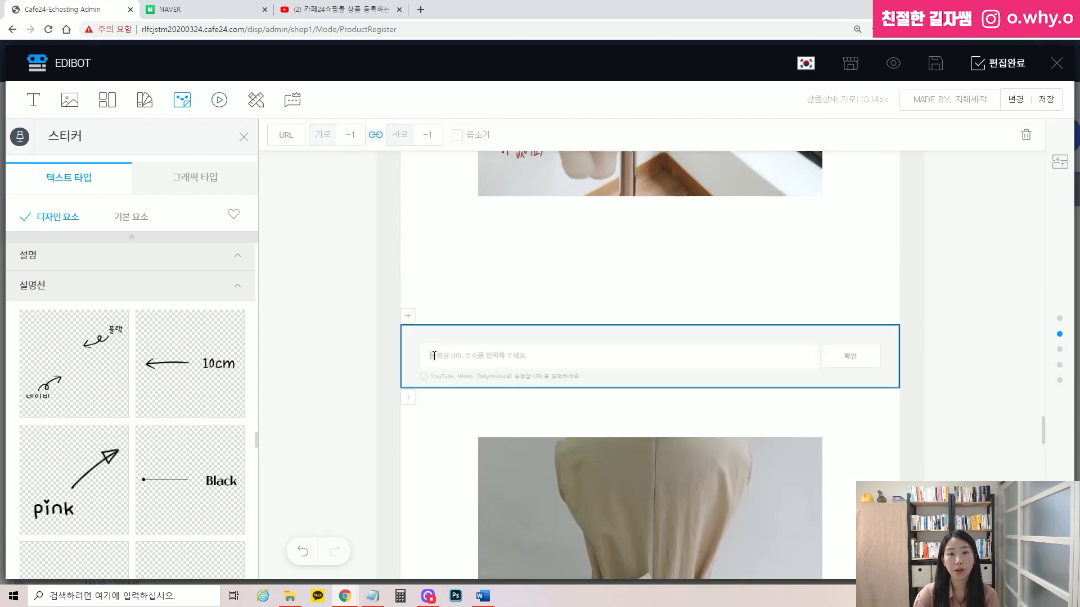
{"action": "right_click", "coordinate": [466, 359]}
{"action": "left_click", "coordinate": [495, 444]}
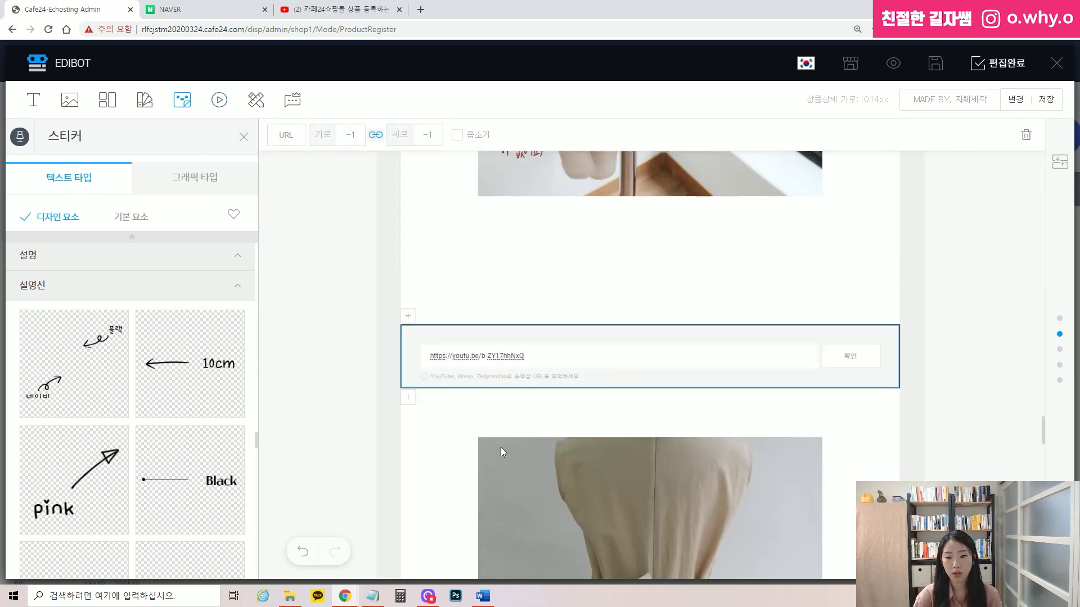
{"action": "left_click", "coordinate": [863, 358]}
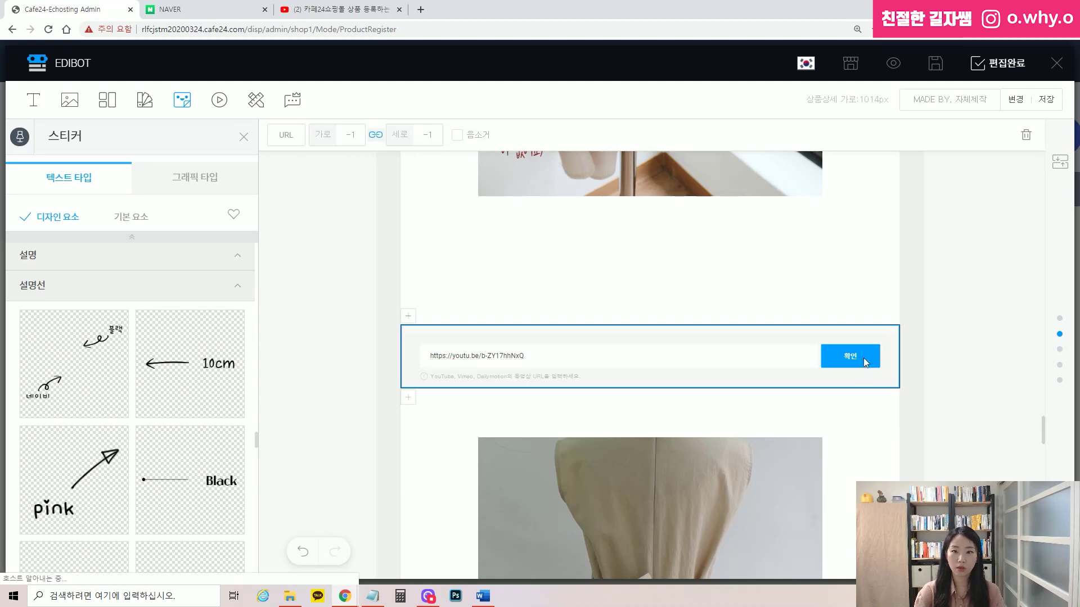
{"action": "scroll", "coordinate": [863, 360], "scroll_direction": "down", "scroll_amount": 4}
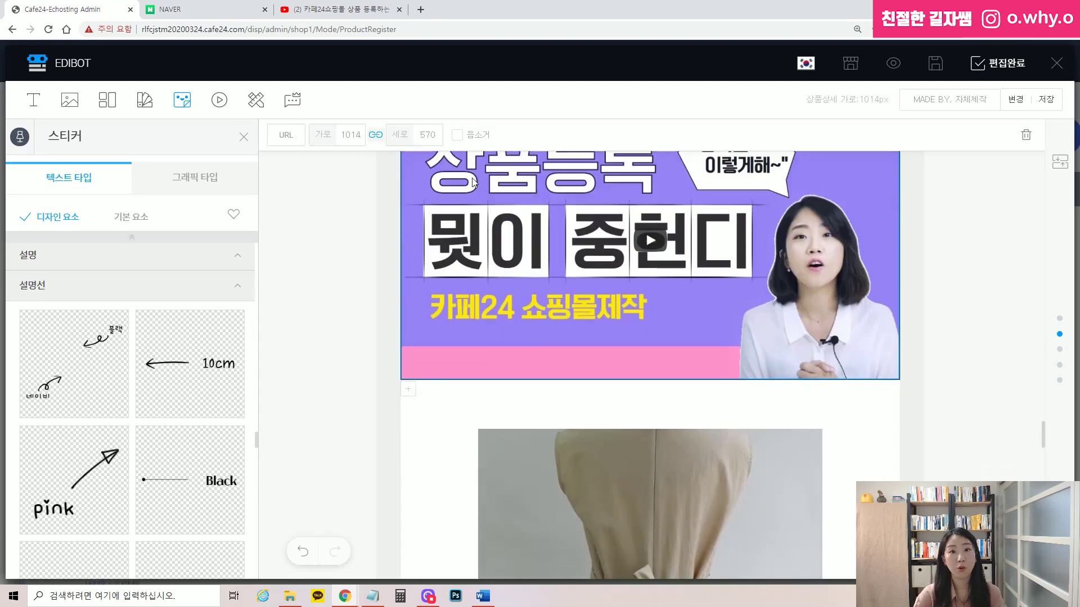
{"action": "scroll", "coordinate": [836, 252], "scroll_direction": "up", "scroll_amount": 3}
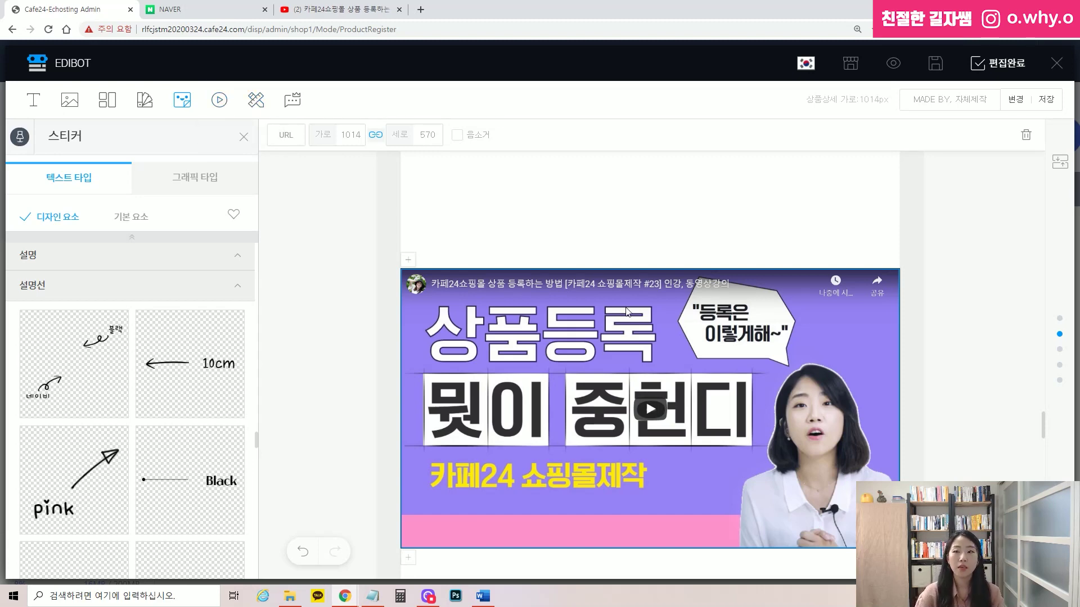
Step: Open the product information block below the poolside photo for editing and mark 겨울 for 계절감 and 슬림핏 for 착용감
{"action": "left_click", "coordinate": [258, 99]}
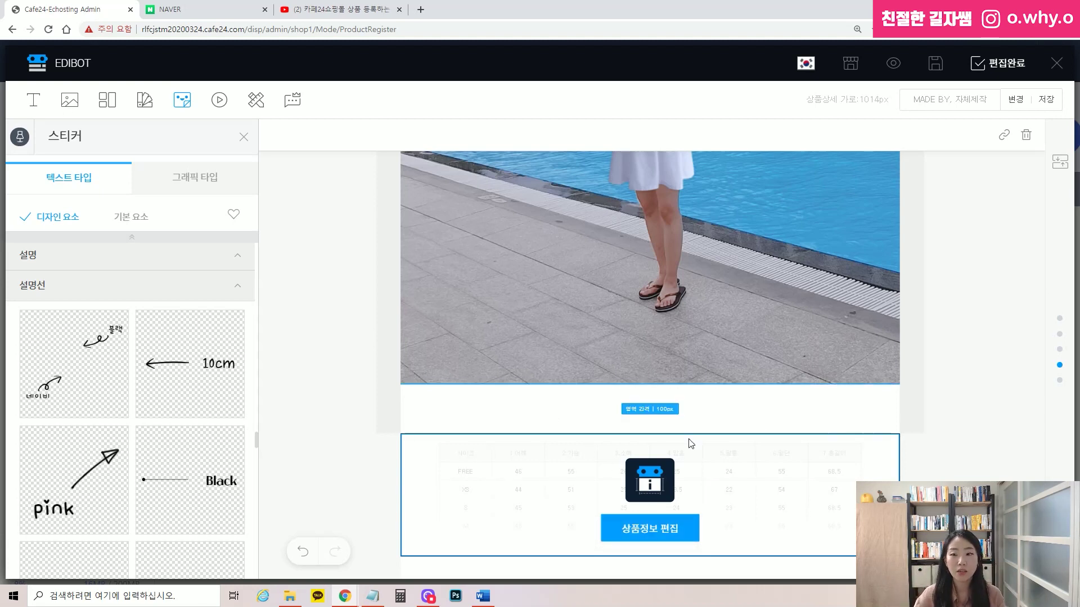
{"action": "left_click", "coordinate": [669, 531]}
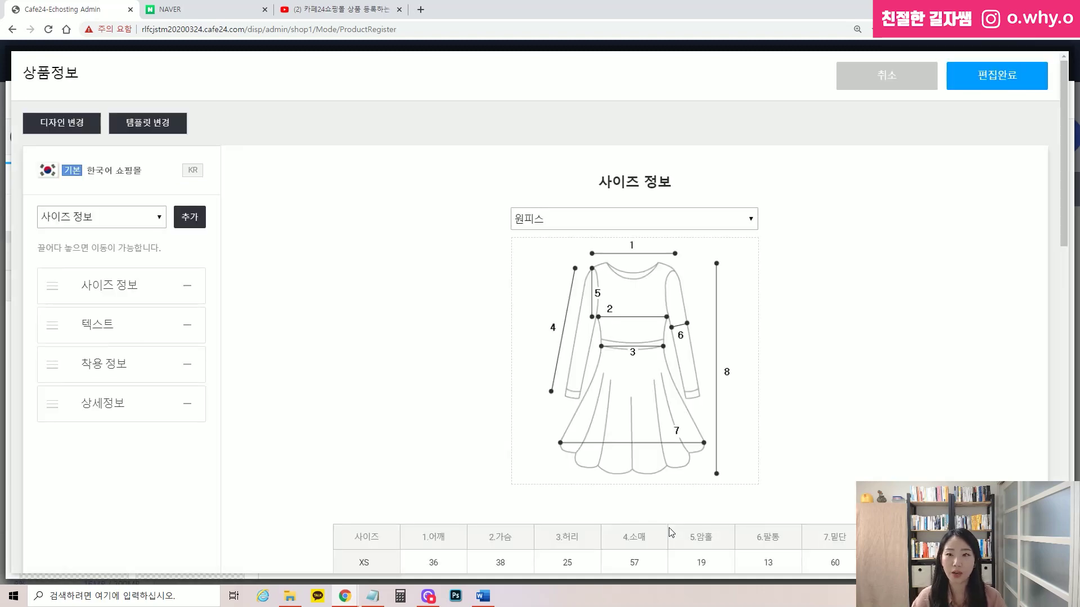
{"action": "scroll", "coordinate": [622, 308], "scroll_direction": "down", "scroll_amount": 9}
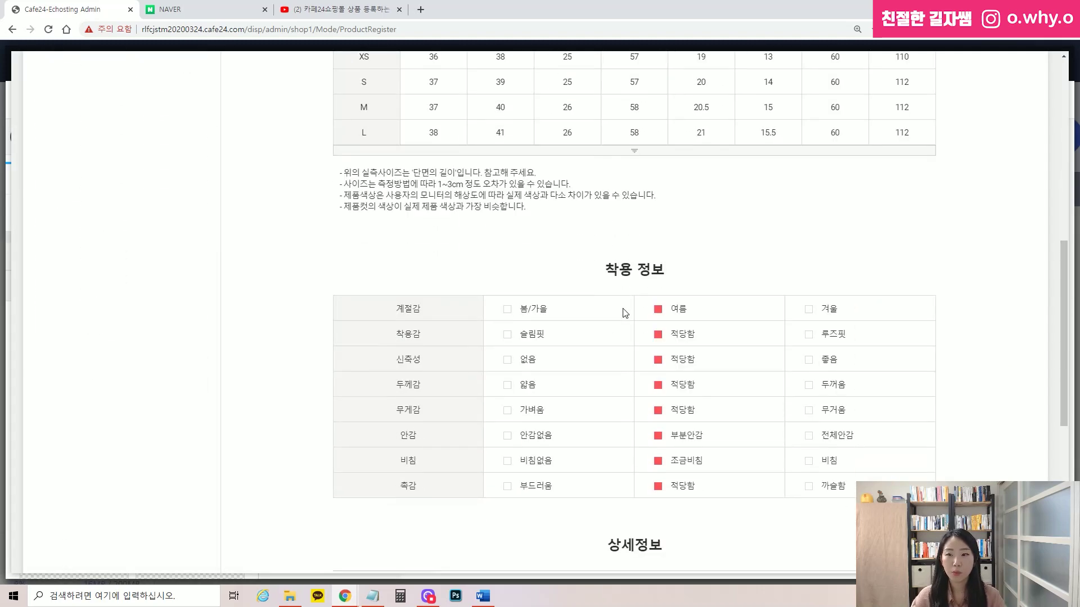
{"action": "left_click", "coordinate": [506, 309]}
{"action": "left_click", "coordinate": [507, 334]}
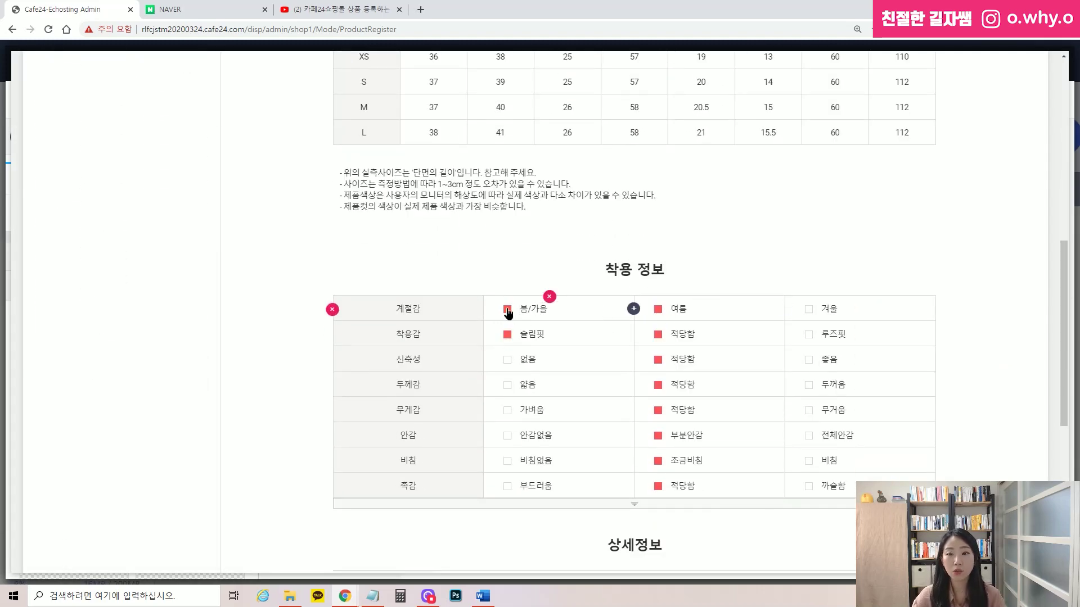
{"action": "left_click", "coordinate": [507, 308]}
{"action": "left_click", "coordinate": [658, 309]}
{"action": "left_click", "coordinate": [809, 309]}
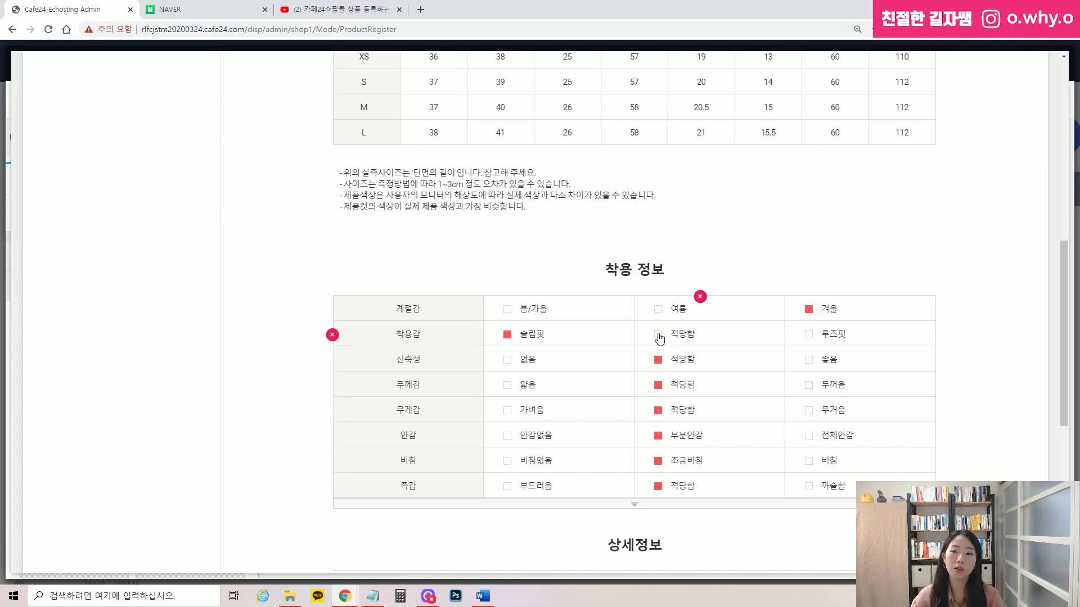
Step: Set the garment category of the size information to 점퍼, accepting the reset to its default values
{"action": "scroll", "coordinate": [737, 334], "scroll_direction": "up", "scroll_amount": 10}
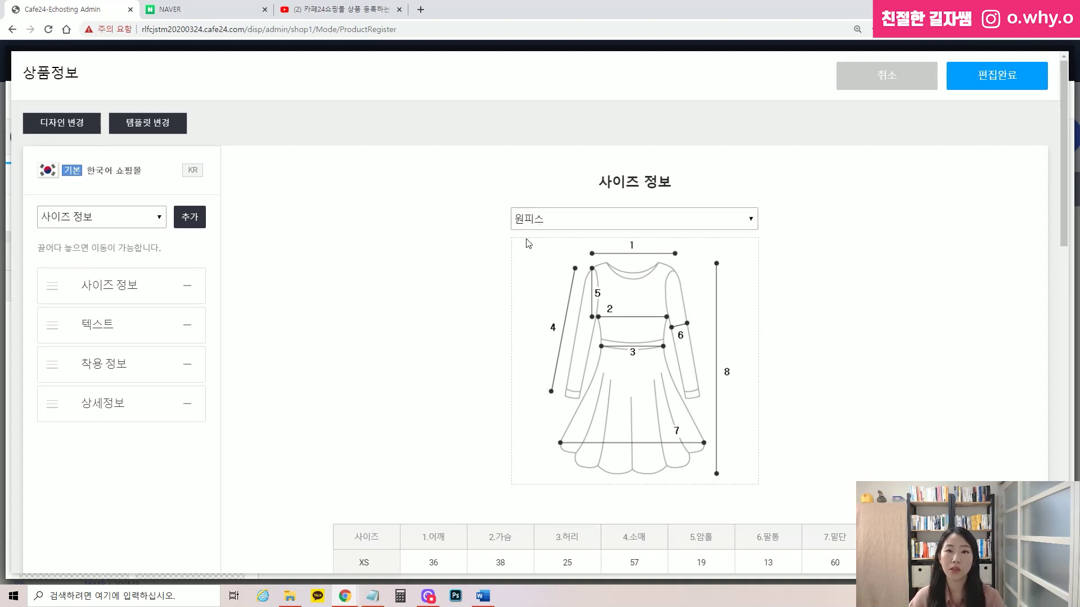
{"action": "left_click", "coordinate": [555, 222]}
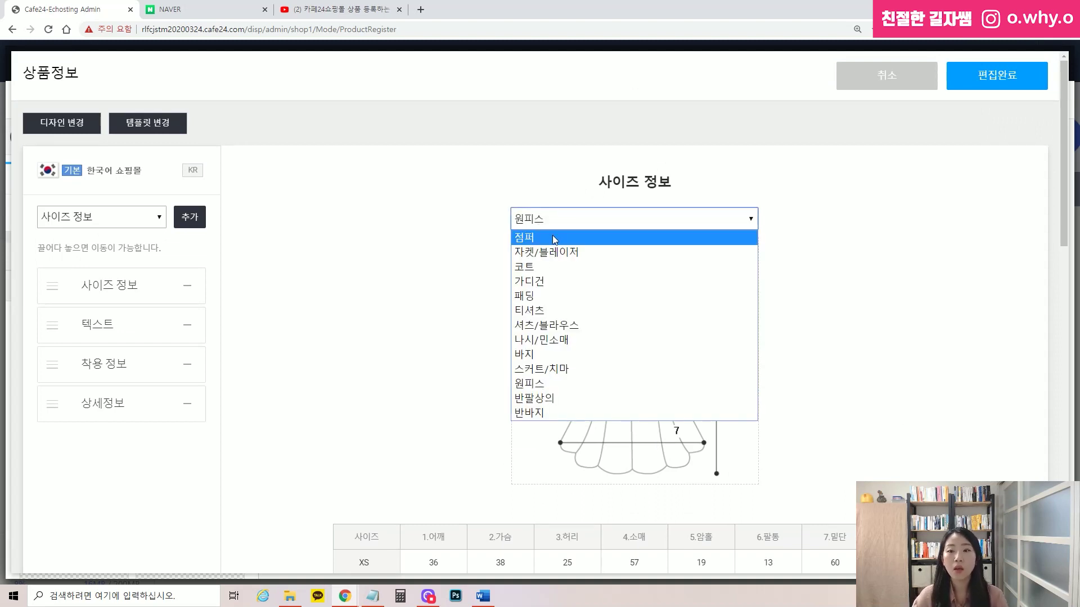
{"action": "left_click", "coordinate": [552, 234]}
{"action": "left_click", "coordinate": [579, 356]}
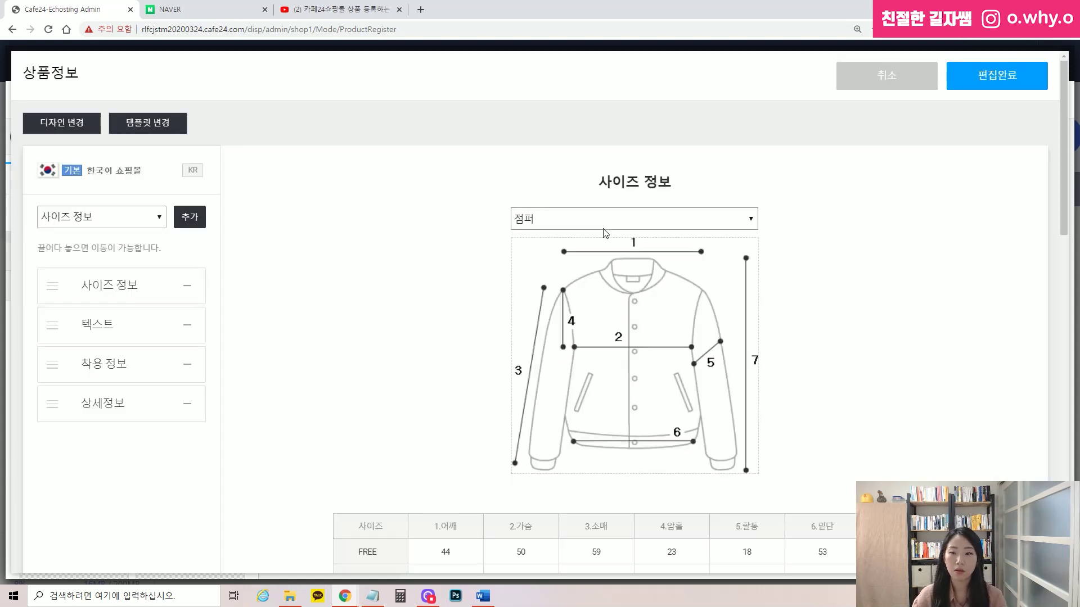
Step: Change the garment category of the size information to 가디건 and accept the reset of its contents
{"action": "left_click", "coordinate": [600, 220]}
{"action": "left_click", "coordinate": [577, 281]}
{"action": "left_click", "coordinate": [588, 350]}
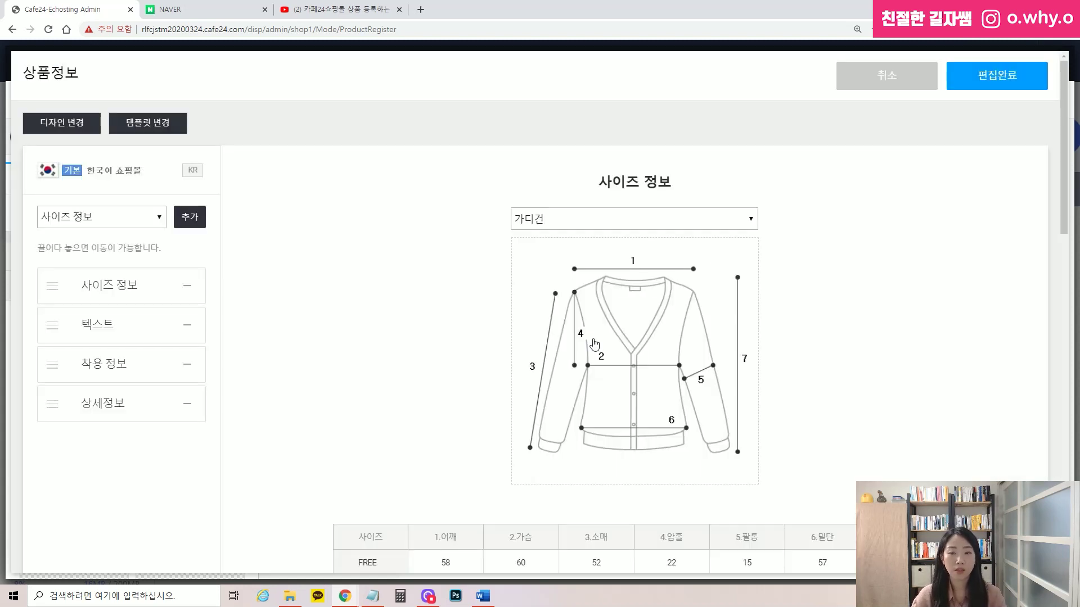
Step: Switch the size information's garment category back to 점퍼 and accept the category change
{"action": "left_click", "coordinate": [606, 221]}
{"action": "left_click", "coordinate": [551, 237]}
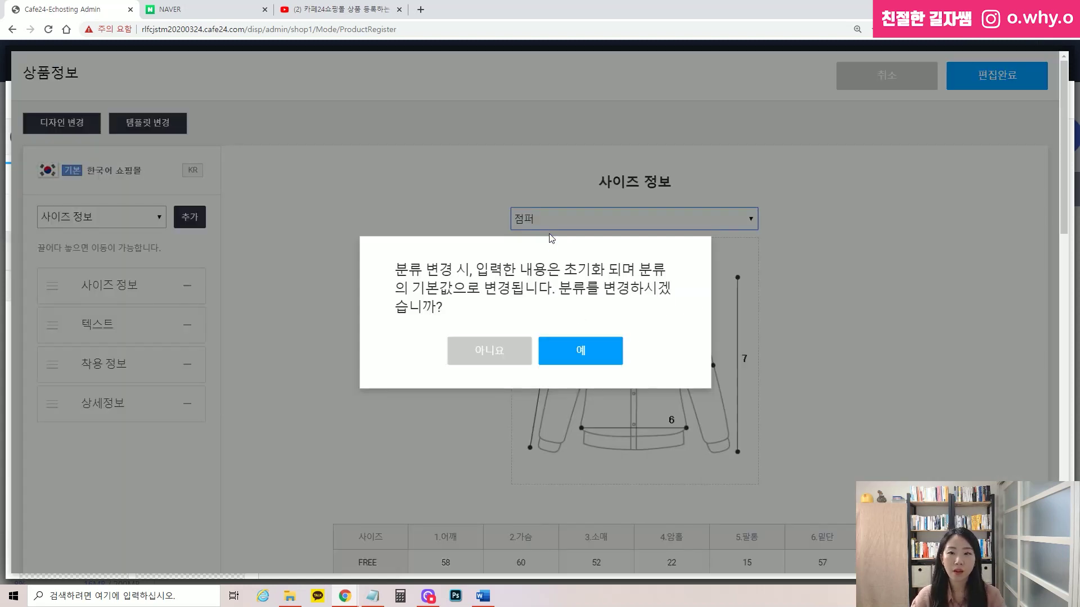
{"action": "left_click", "coordinate": [579, 353]}
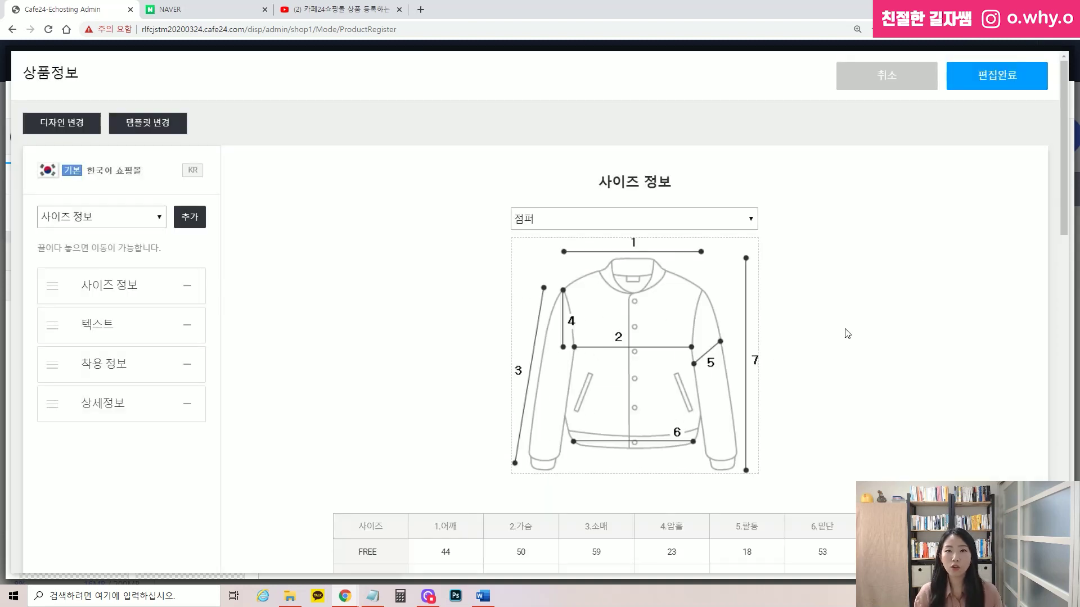
Step: Disable the jumper diagram in the size information and enable it again
{"action": "left_click", "coordinate": [669, 325]}
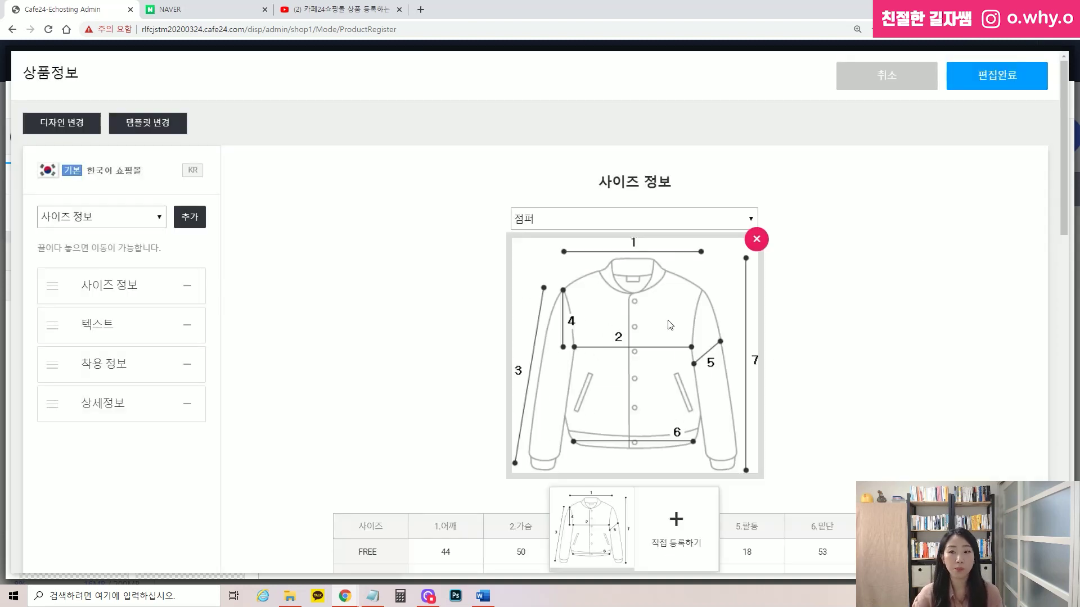
{"action": "left_click", "coordinate": [757, 240]}
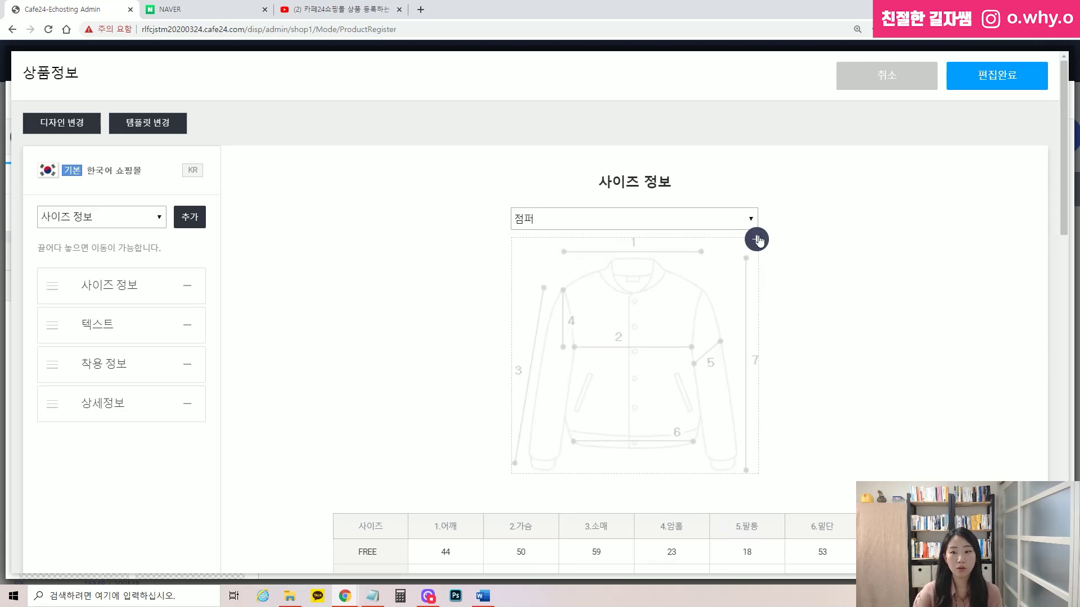
{"action": "left_click", "coordinate": [757, 248]}
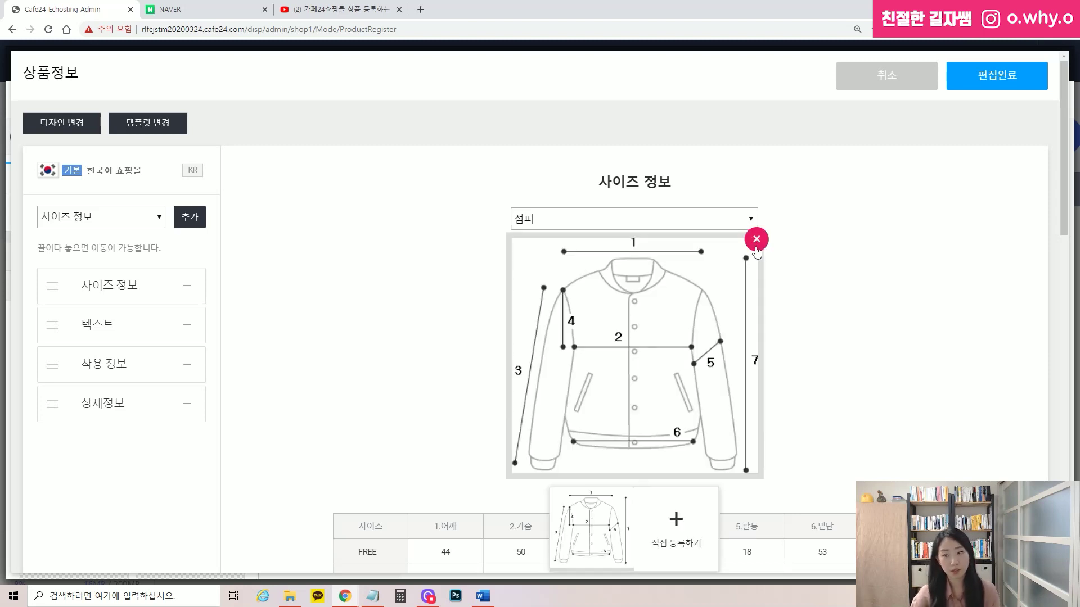
Step: Set the garment category of the size information to 원피스 and accept the reset to its default values
{"action": "left_click", "coordinate": [720, 224]}
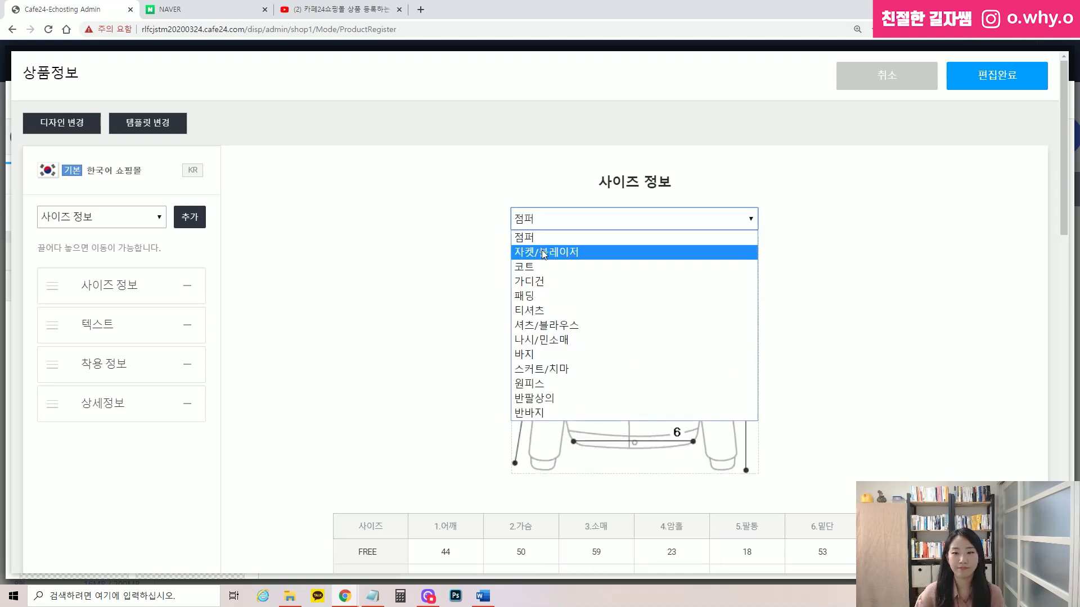
{"action": "left_click", "coordinate": [567, 383]}
{"action": "left_click", "coordinate": [568, 351]}
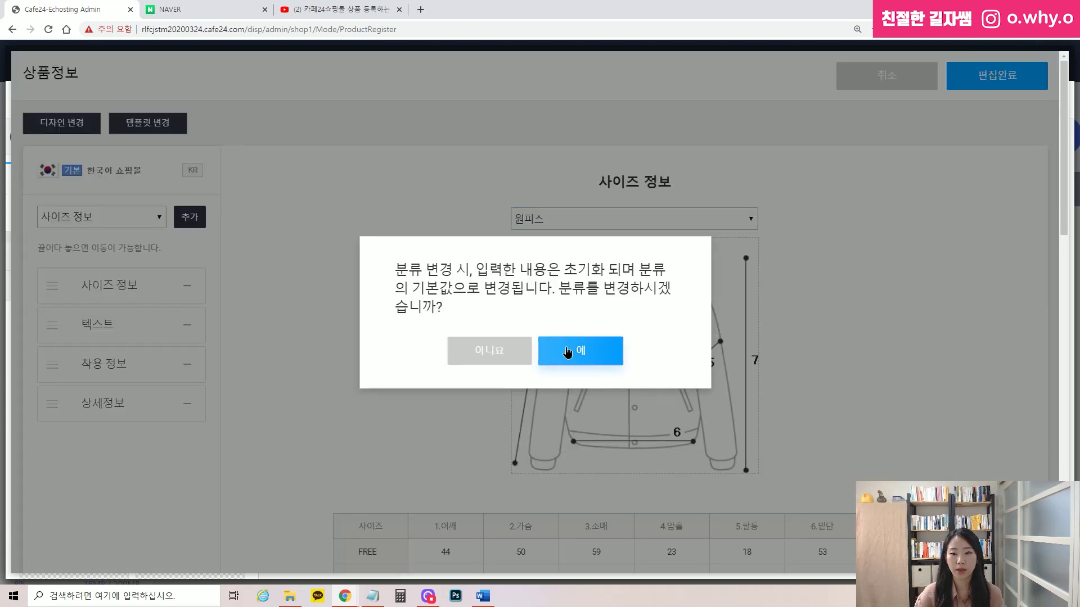
{"action": "scroll", "coordinate": [842, 330], "scroll_direction": "down", "scroll_amount": 1}
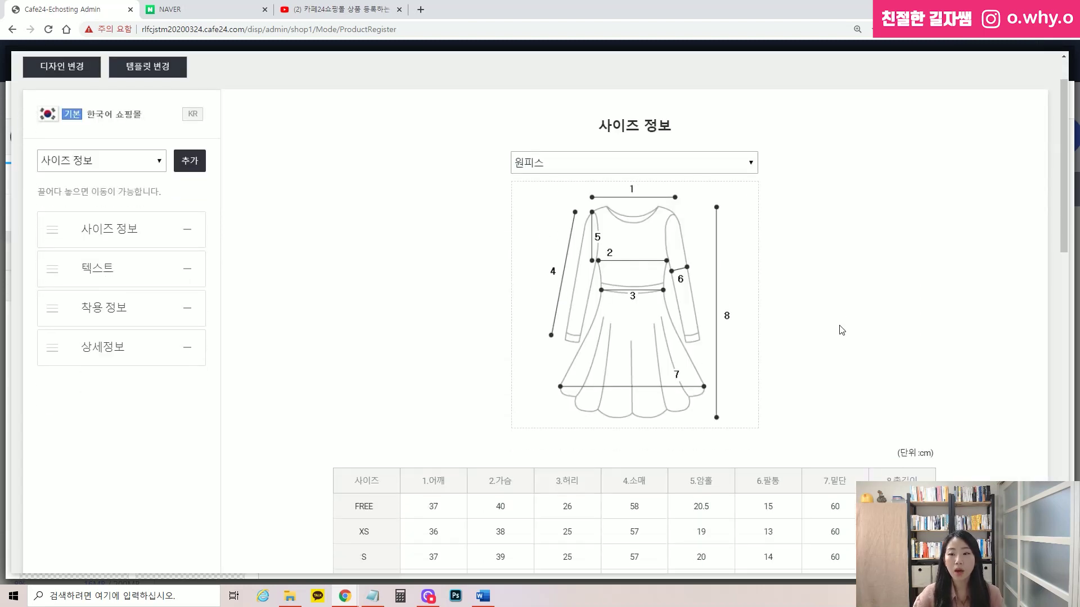
Step: Add an empty column and an empty row to the end of the size table and remove each one again
{"action": "scroll", "coordinate": [800, 319], "scroll_direction": "down", "scroll_amount": 3}
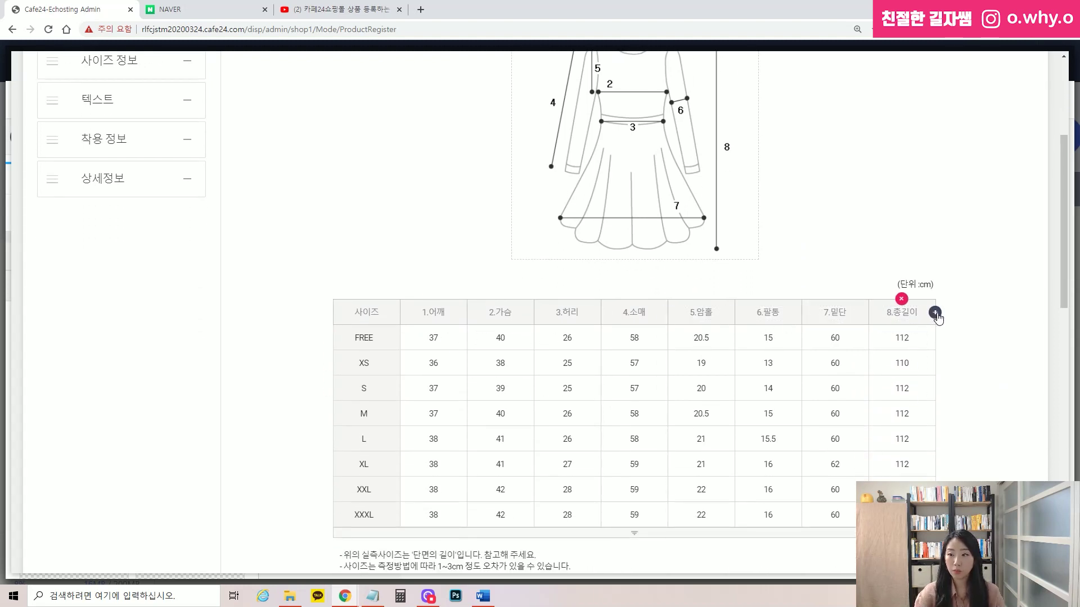
{"action": "left_click", "coordinate": [933, 313]}
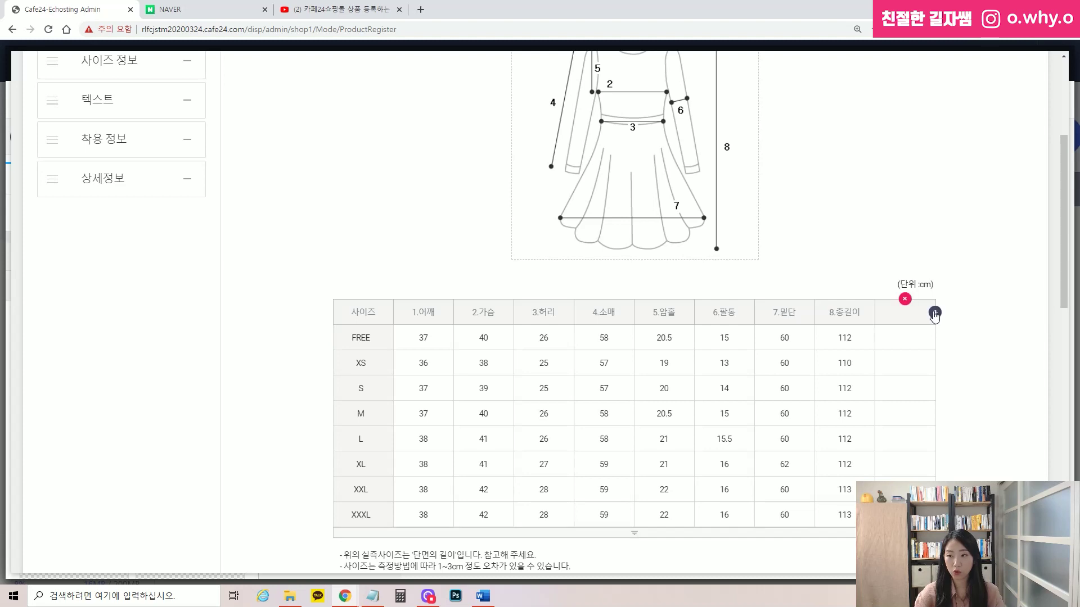
{"action": "left_click", "coordinate": [905, 299]}
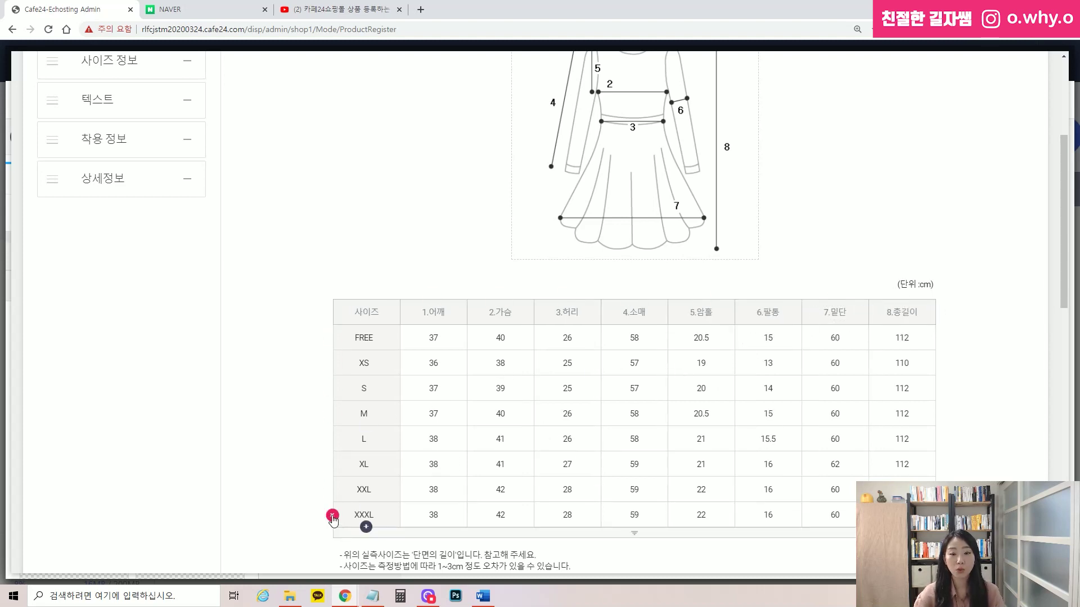
{"action": "left_click", "coordinate": [366, 527]}
{"action": "scroll", "coordinate": [345, 435], "scroll_direction": "down", "scroll_amount": 2}
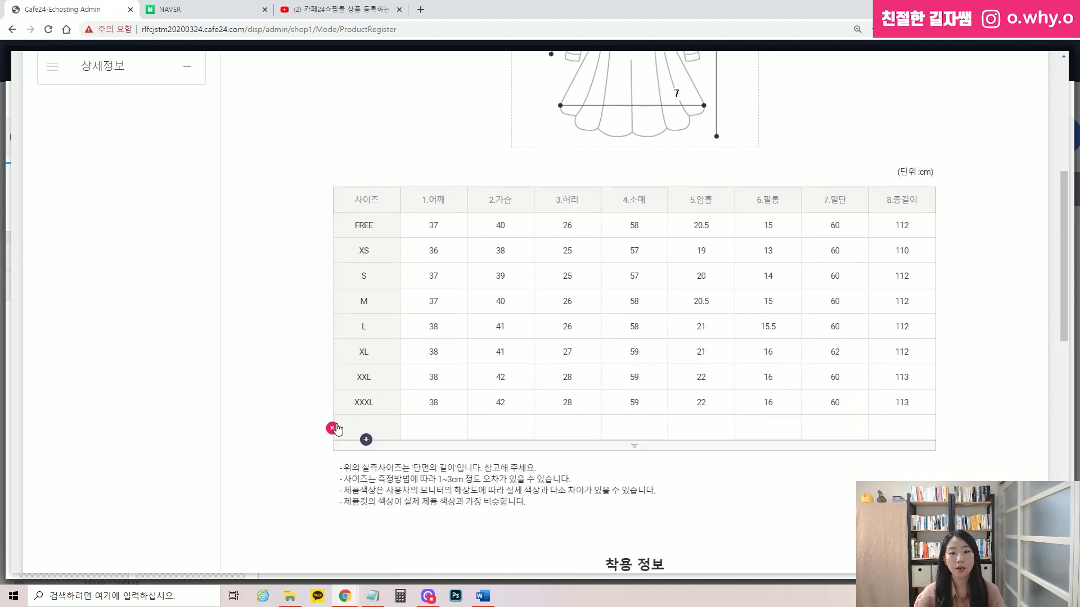
{"action": "left_click", "coordinate": [333, 428]}
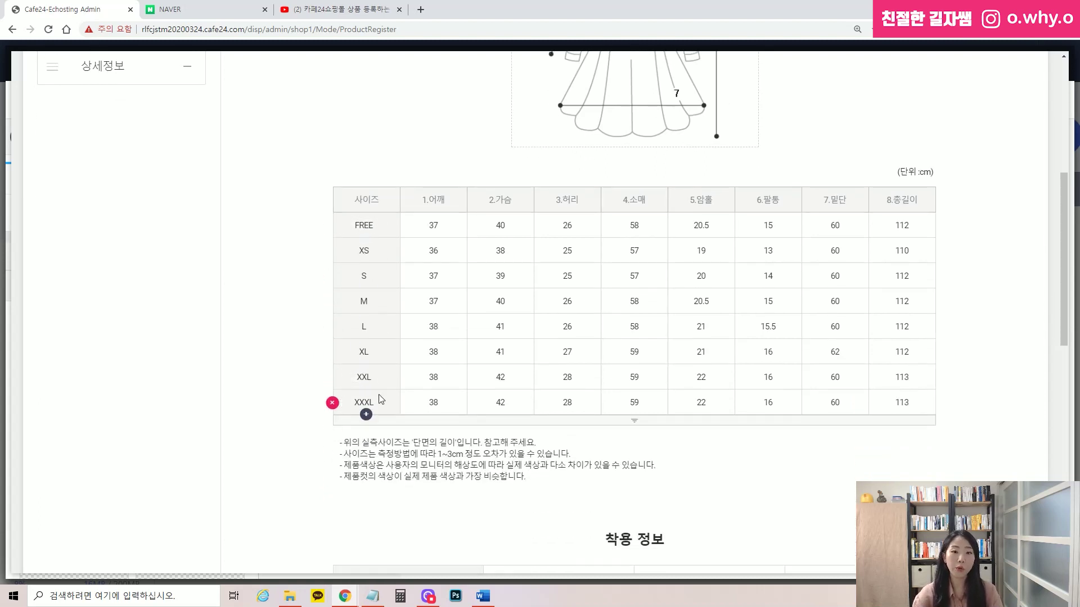
Step: Delete the XXXL, XXL, FREE and XS rows from the dress size table
{"action": "left_click", "coordinate": [333, 402]}
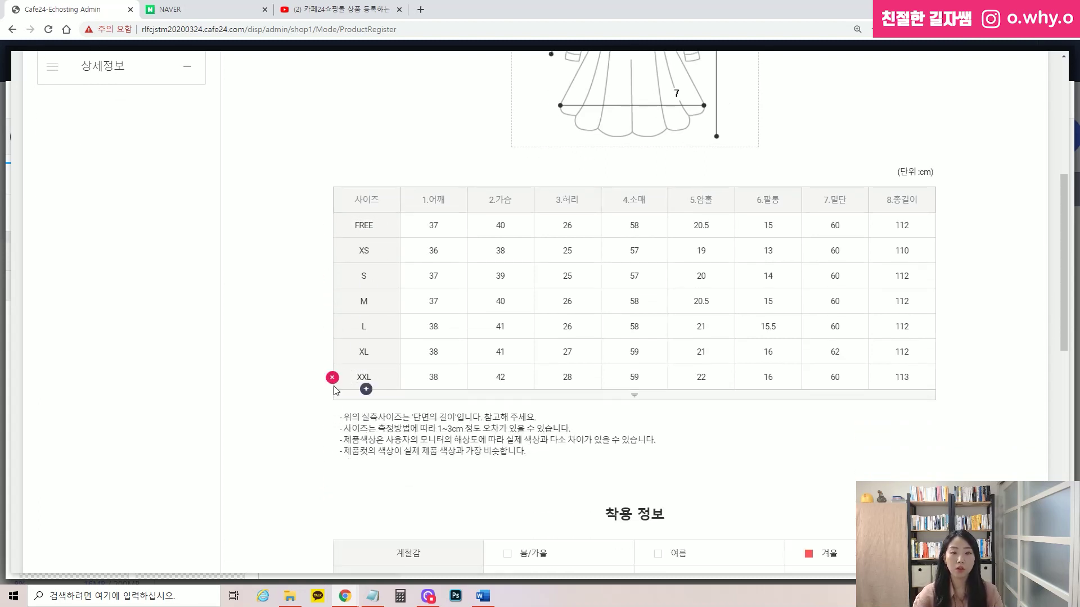
{"action": "left_click", "coordinate": [332, 377]}
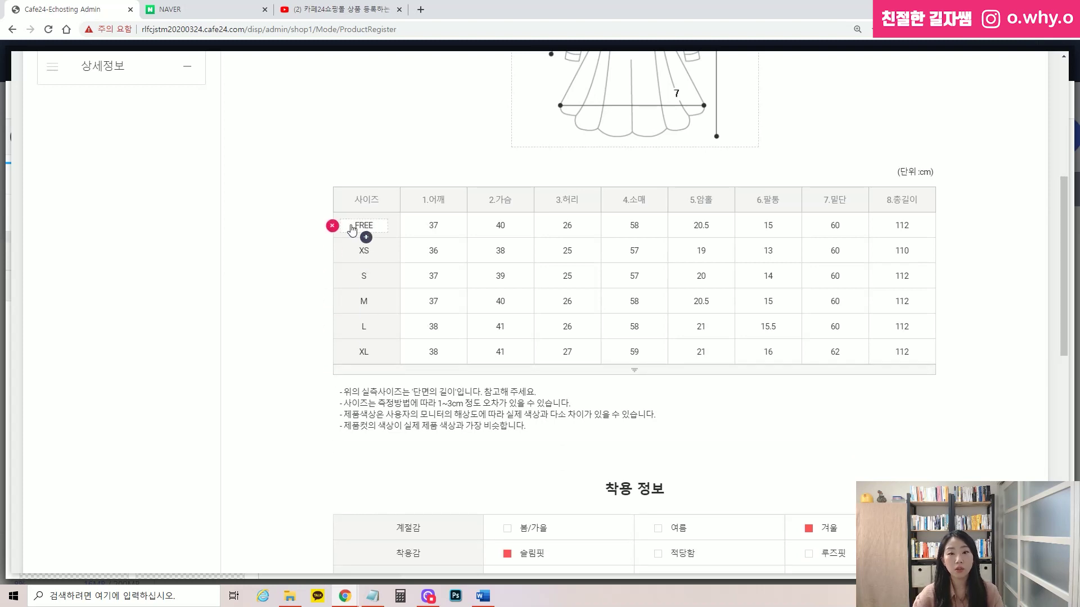
{"action": "left_click", "coordinate": [333, 225]}
{"action": "left_click", "coordinate": [333, 226]}
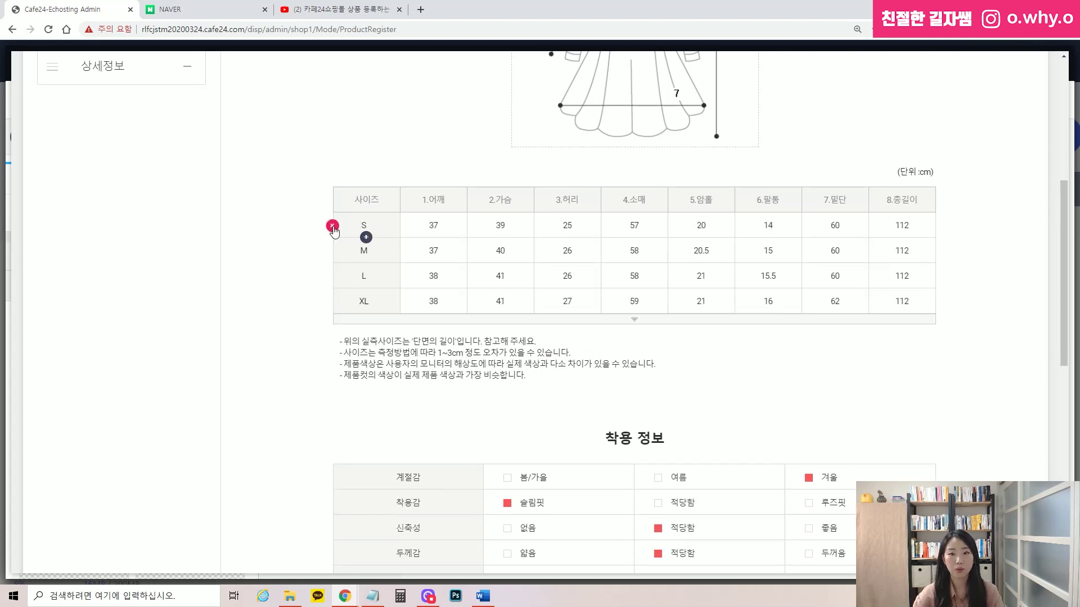
Step: Rename size S to 55 and size M to 66 in the dress size table
{"action": "left_click", "coordinate": [374, 227]}
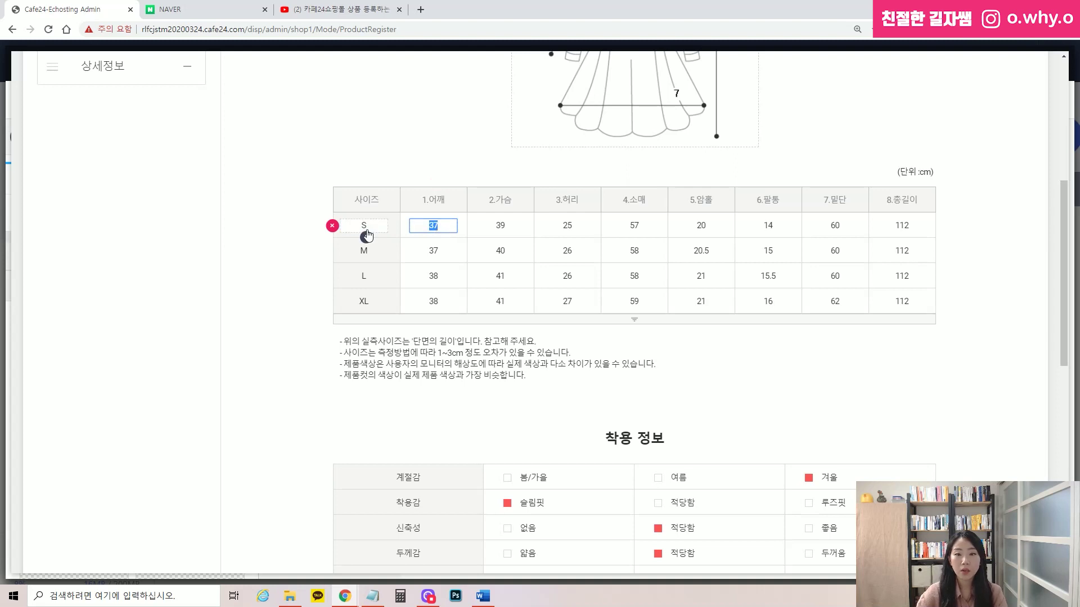
{"action": "left_click", "coordinate": [373, 227]}
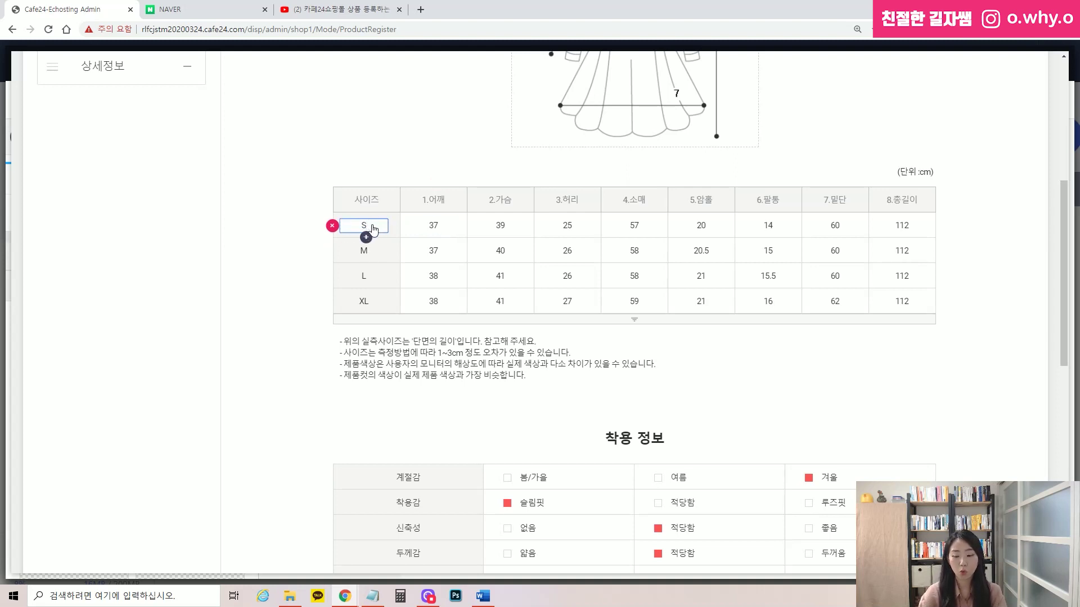
{"action": "left_click", "coordinate": [367, 252]}
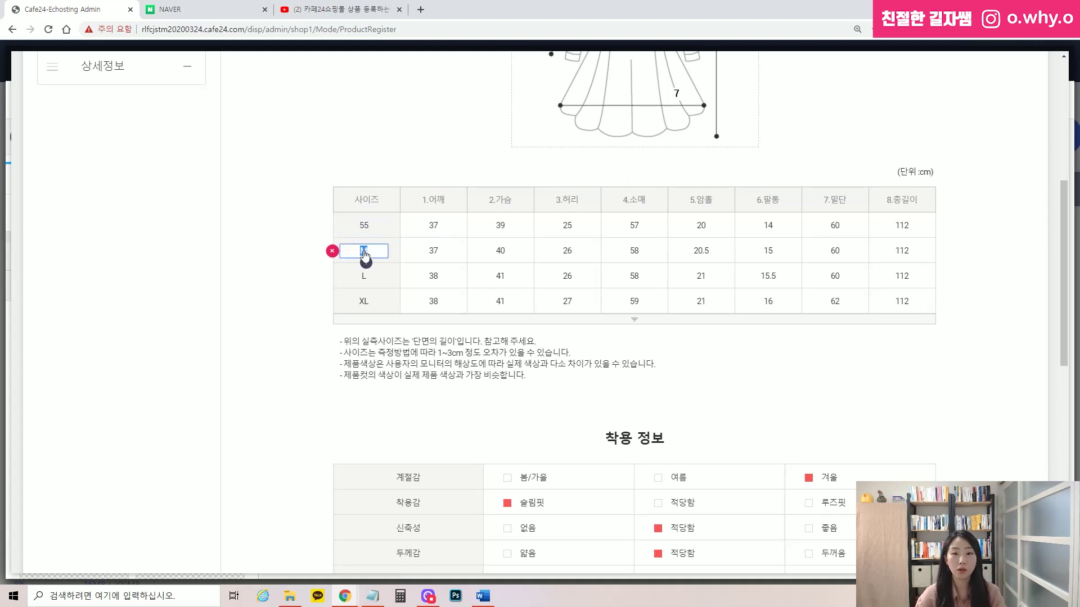
{"action": "type", "text": "66"}
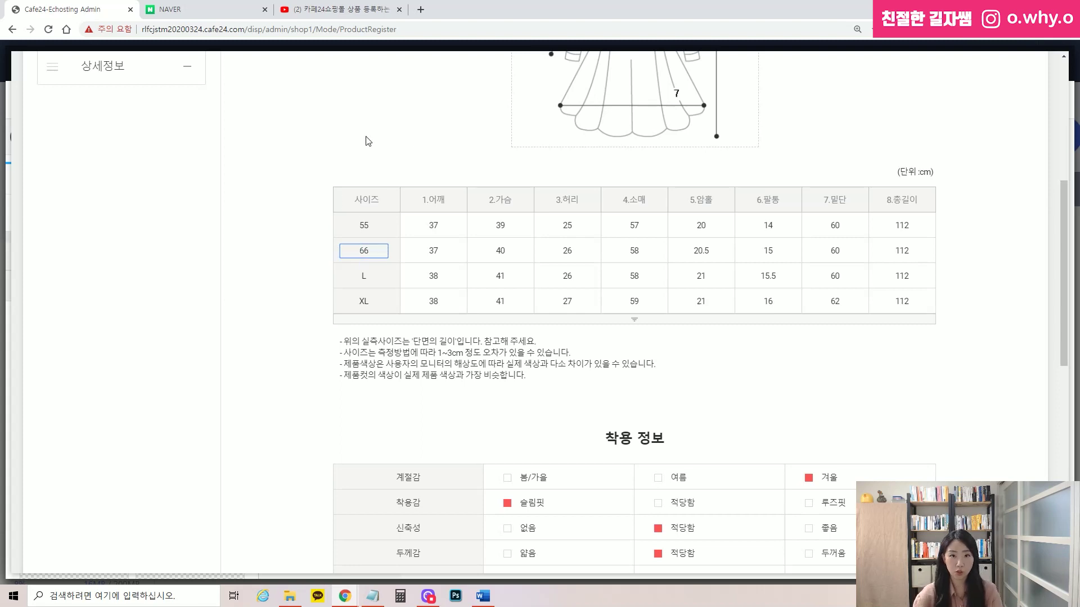
{"action": "left_click", "coordinate": [551, 386]}
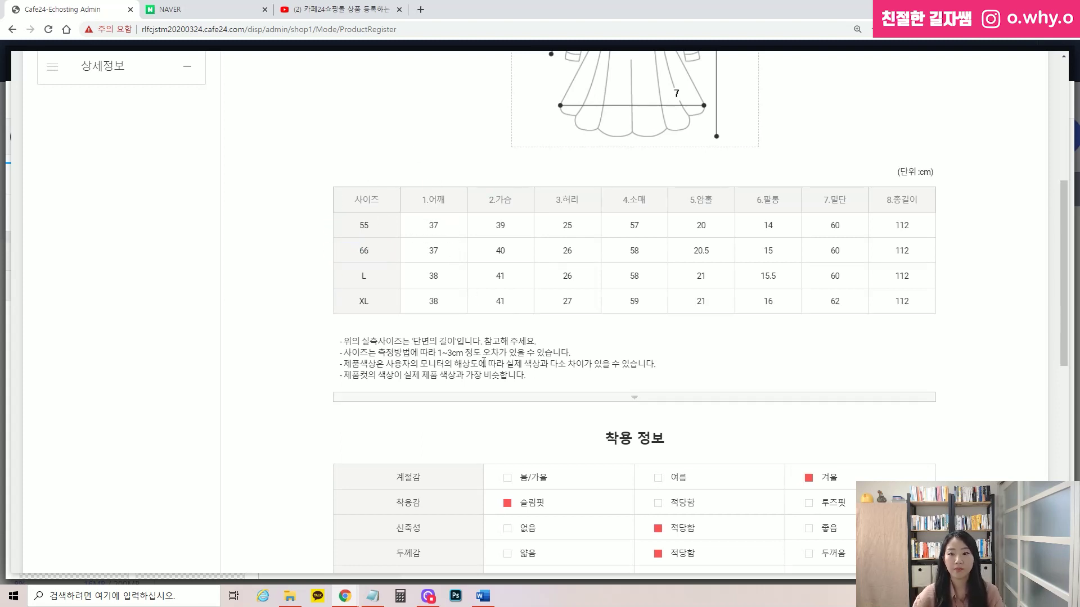
Step: Review the numbered measurement headings against the dress diagram and the notes beneath the size table
{"action": "scroll", "coordinate": [865, 401], "scroll_direction": "up", "scroll_amount": 4}
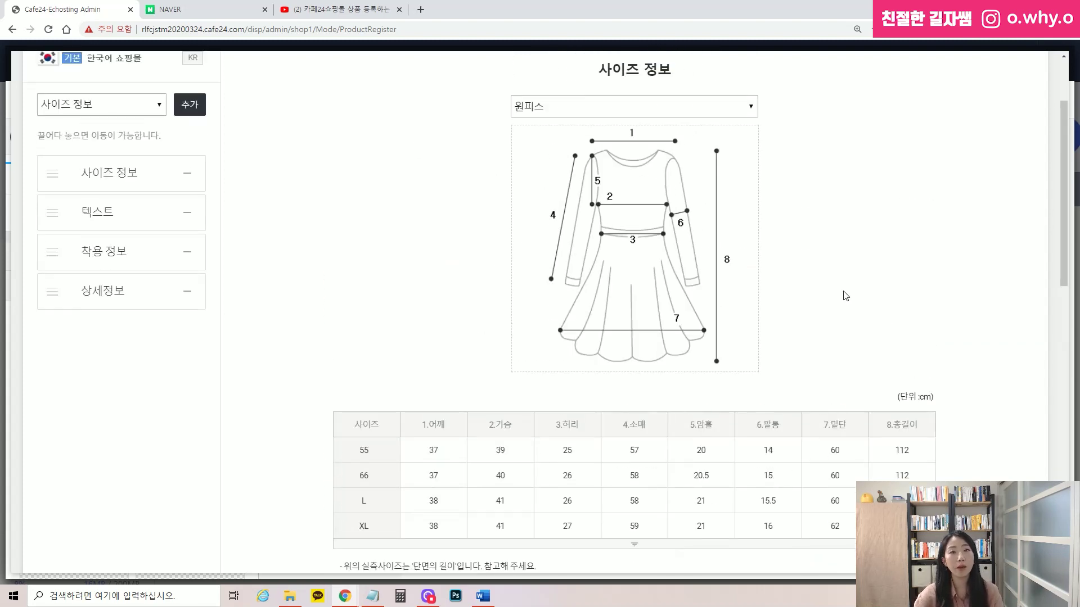
{"action": "left_click", "coordinate": [432, 425]}
{"action": "left_click", "coordinate": [498, 424]}
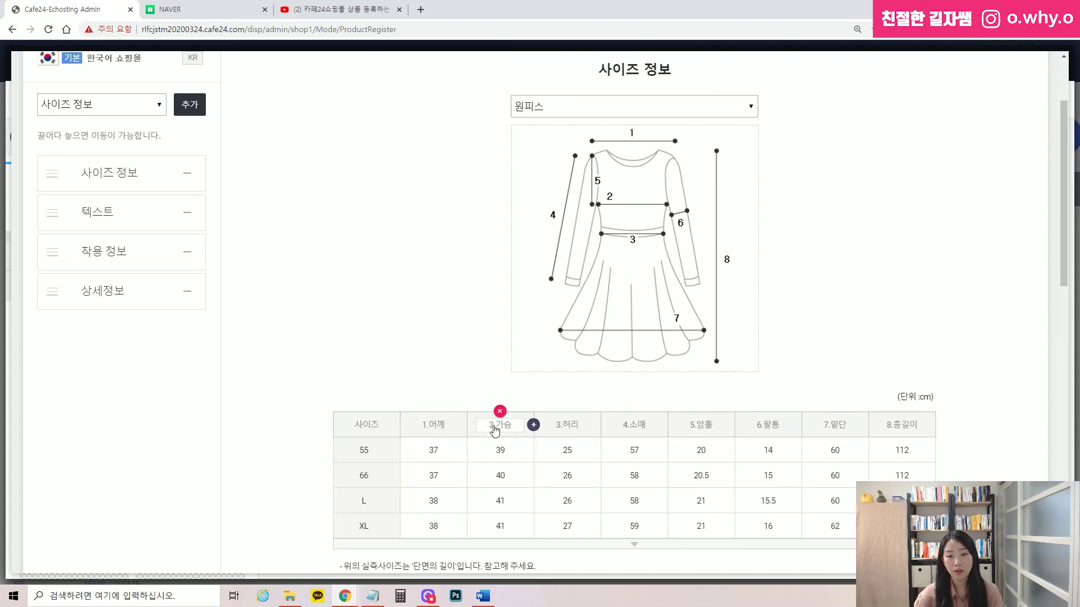
{"action": "left_click", "coordinate": [822, 359]}
{"action": "scroll", "coordinate": [907, 375], "scroll_direction": "down", "scroll_amount": 4}
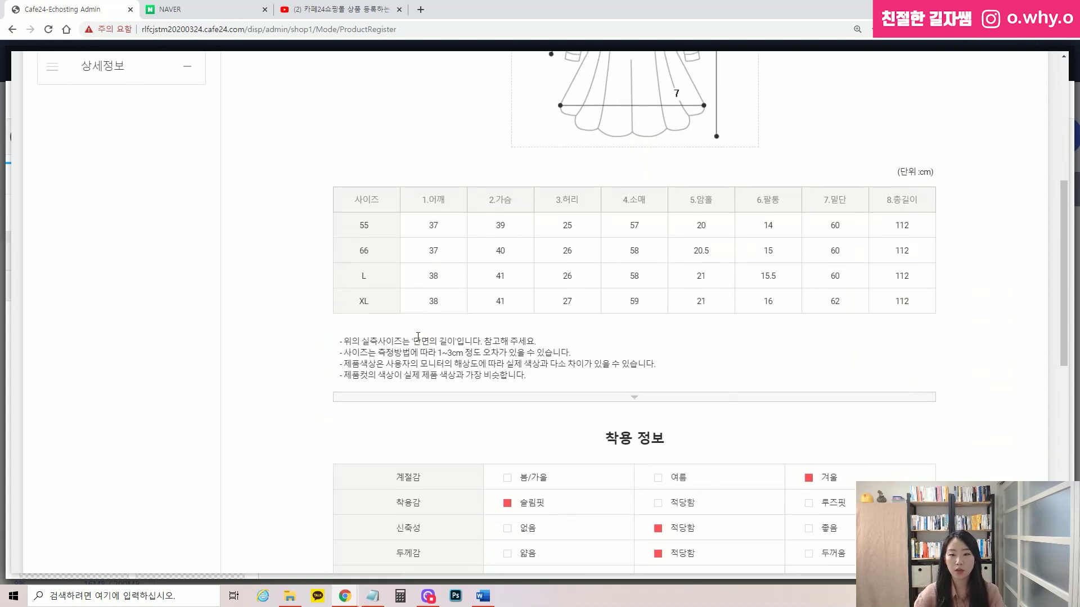
{"action": "double_click", "coordinate": [360, 352]}
{"action": "left_click", "coordinate": [455, 353]}
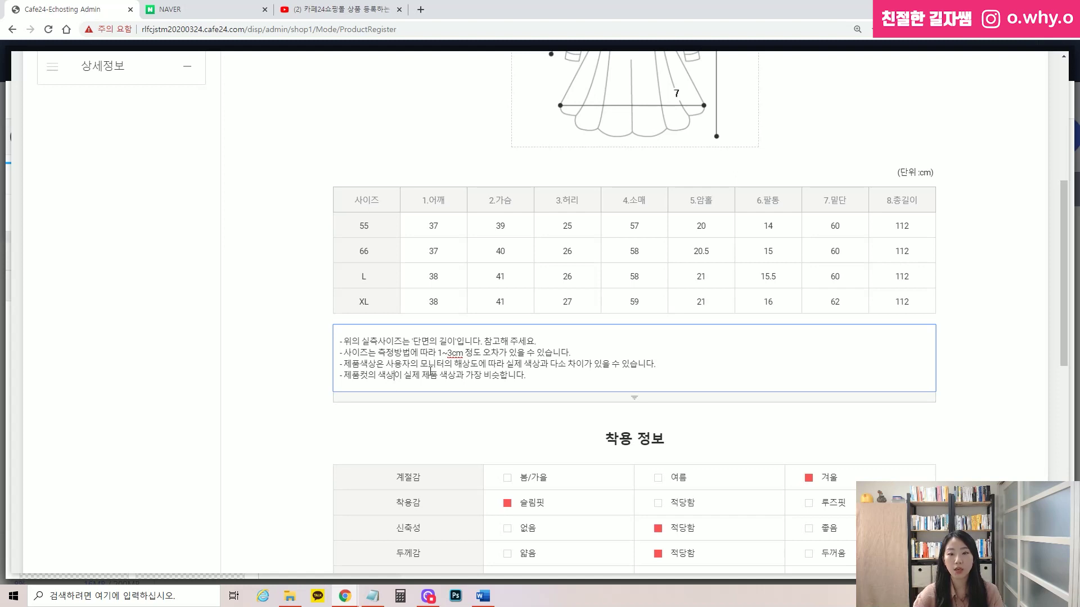
{"action": "left_click", "coordinate": [489, 429]}
Step: Switch 착용감 in the 착용 정보 table to 적당함 and set it back to 슬림핏
{"action": "scroll", "coordinate": [650, 360], "scroll_direction": "down", "scroll_amount": 3}
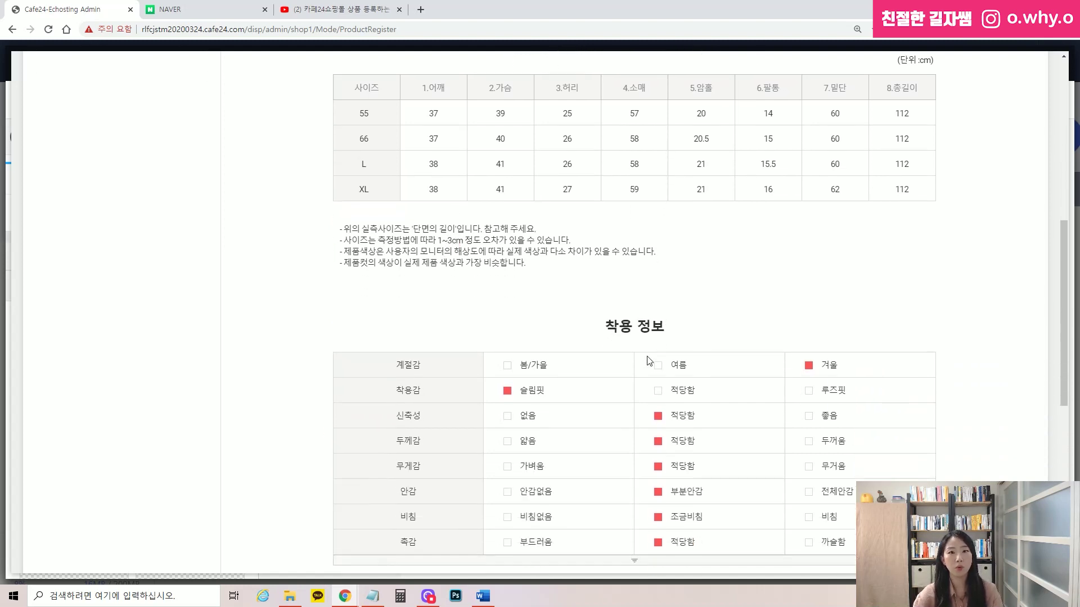
{"action": "mouse_move", "coordinate": [542, 345]}
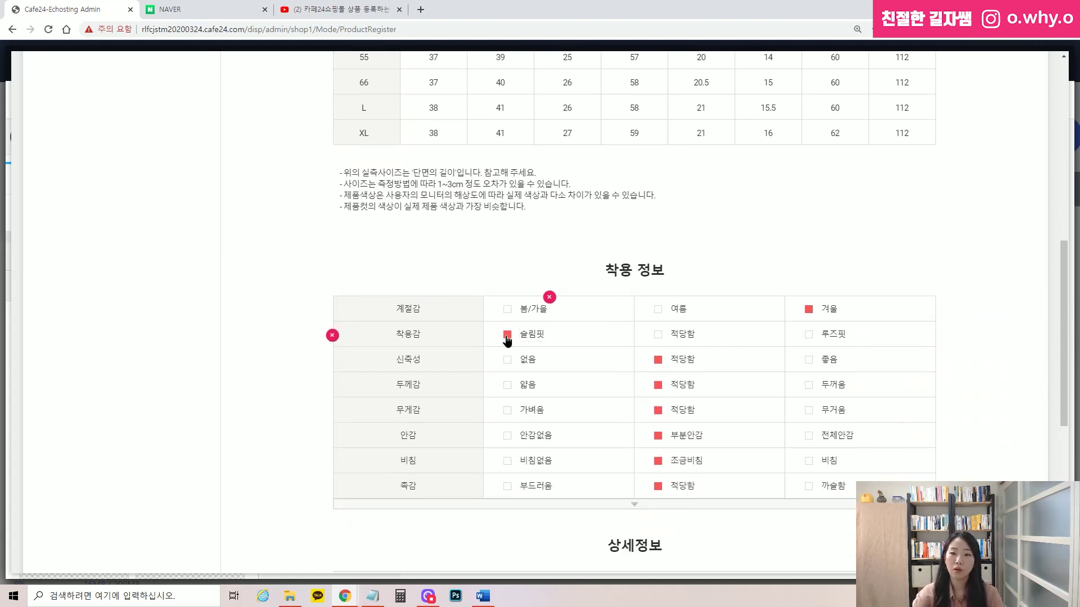
{"action": "left_click", "coordinate": [656, 336]}
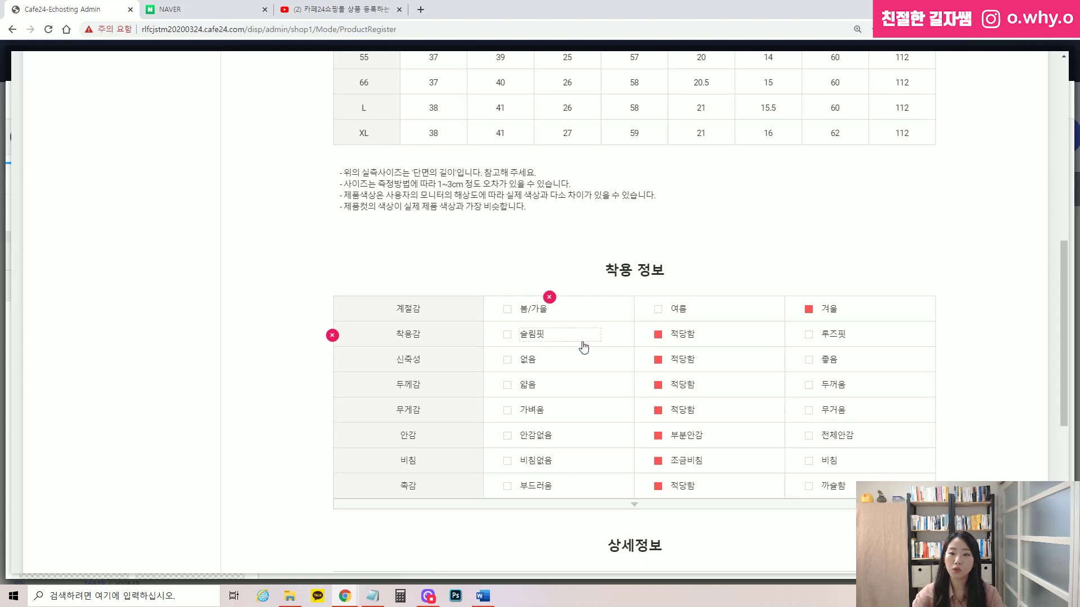
{"action": "left_click", "coordinate": [506, 336]}
{"action": "left_click", "coordinate": [658, 336]}
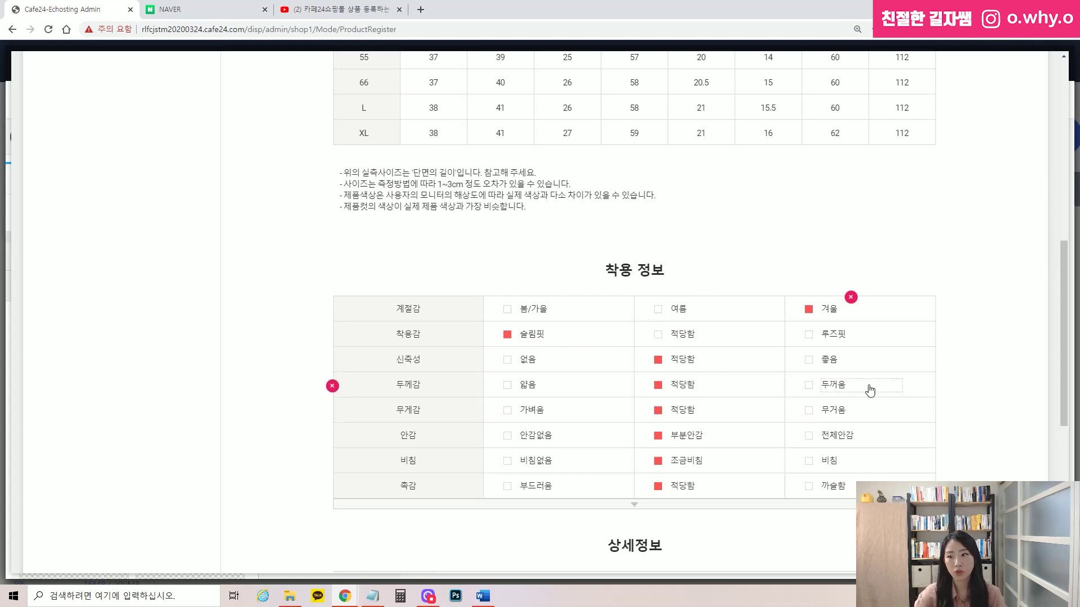
Step: Add an empty column and an empty row to the 착용 정보 table, and delete the new row and the 촉감 row
{"action": "left_click", "coordinate": [934, 313]}
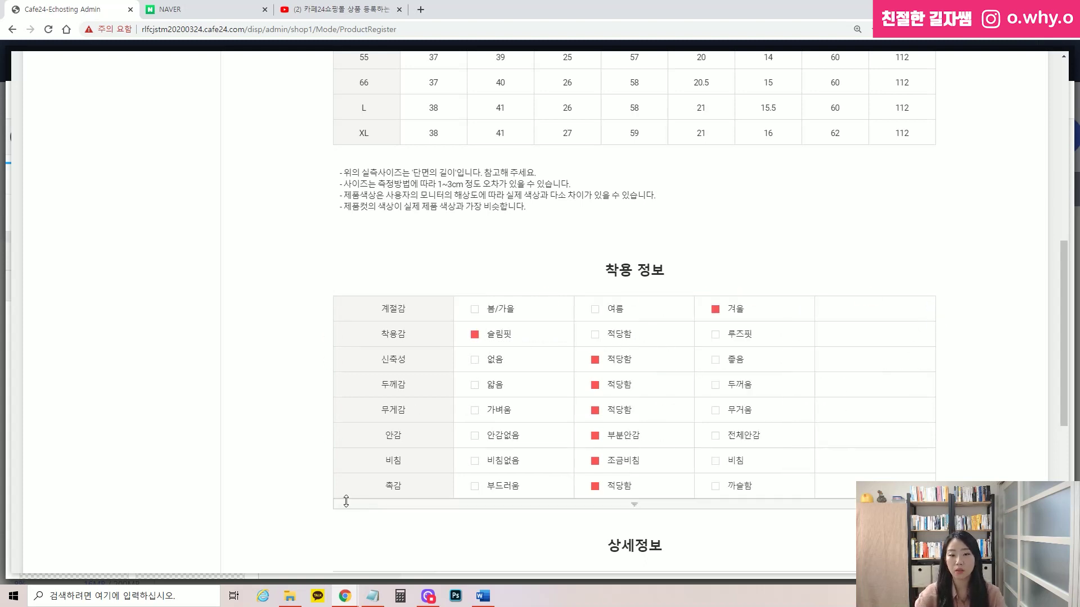
{"action": "left_click", "coordinate": [387, 498]}
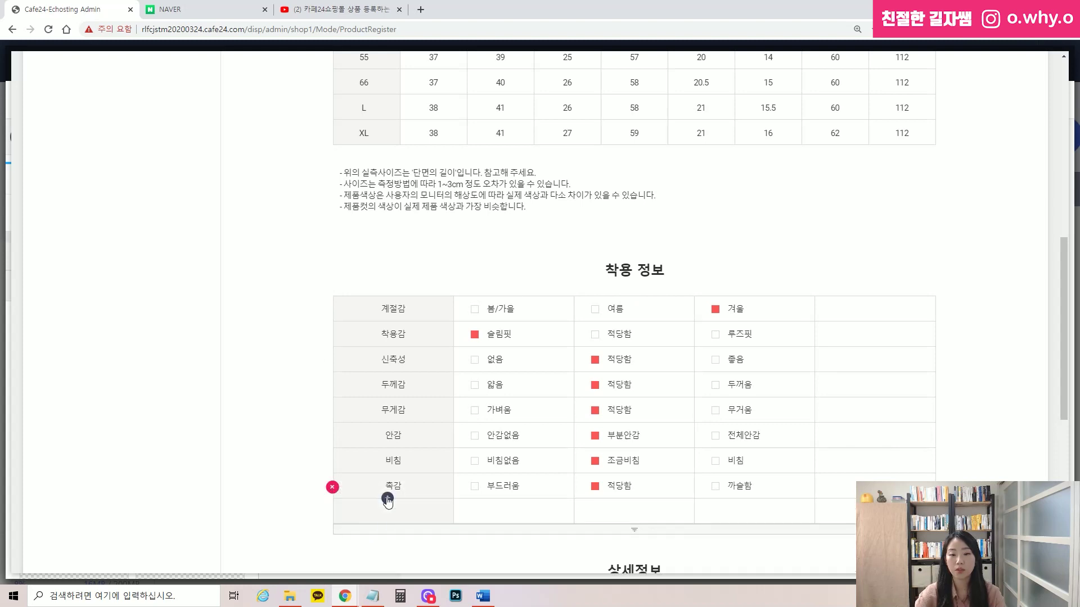
{"action": "left_click", "coordinate": [333, 513]}
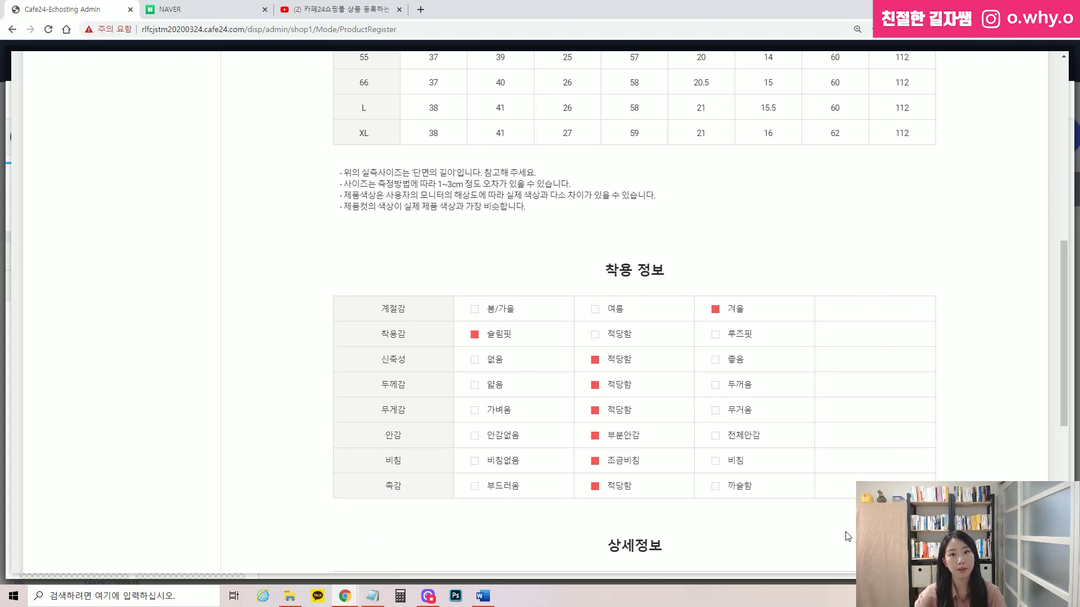
{"action": "left_click", "coordinate": [331, 488]}
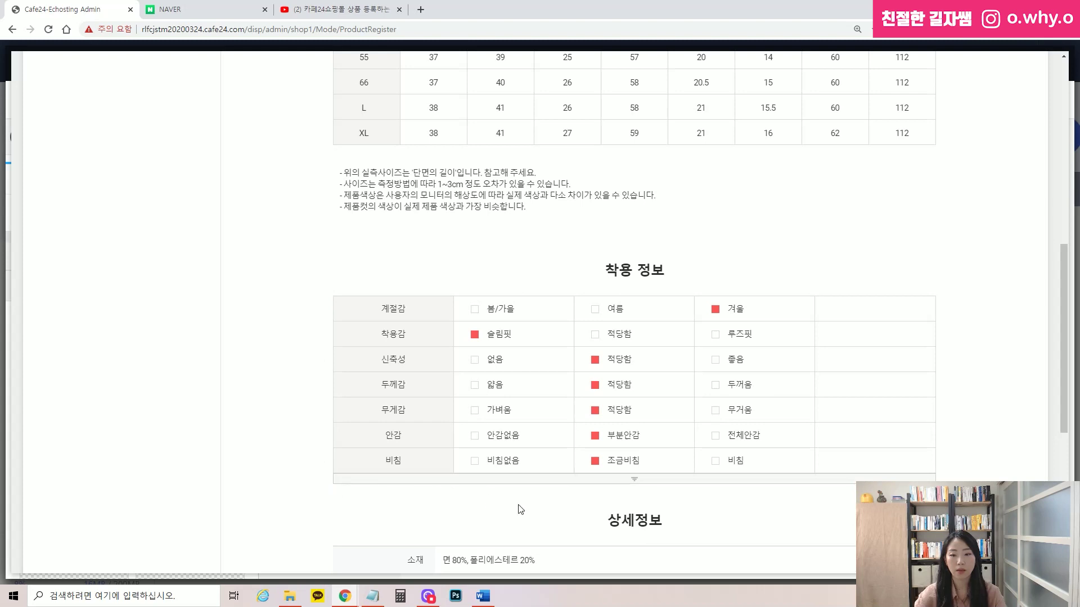
Step: Remove and restore the 드라이클리닝 symbol under 세탁방법 in 상세정보, and try to delete the 세탁방법 item
{"action": "scroll", "coordinate": [563, 299], "scroll_direction": "down", "scroll_amount": 5}
{"action": "mouse_move", "coordinate": [564, 303]}
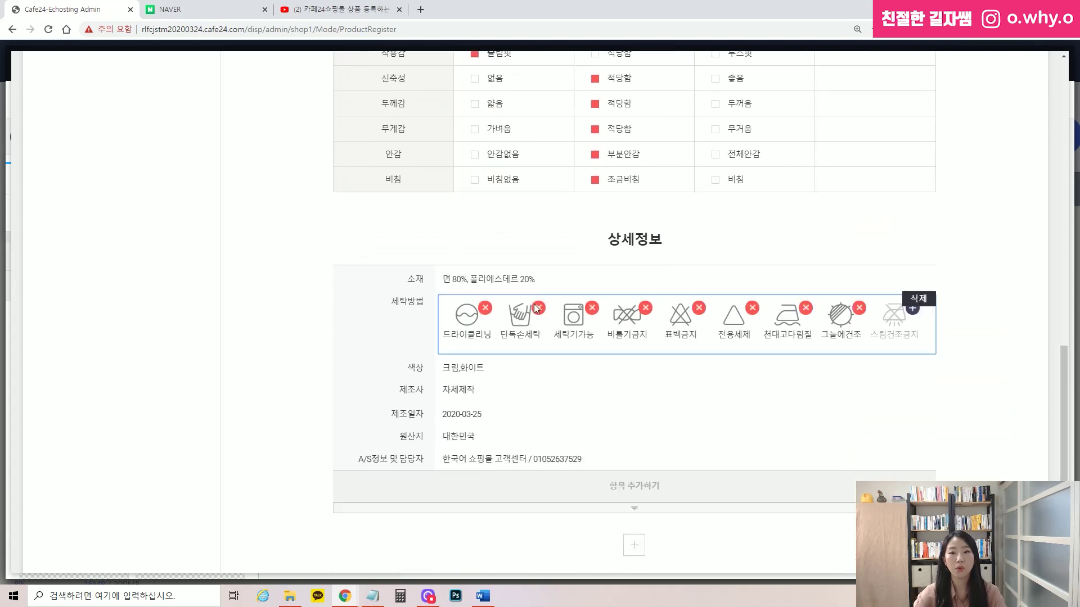
{"action": "left_click", "coordinate": [487, 310]}
{"action": "left_click", "coordinate": [484, 310]}
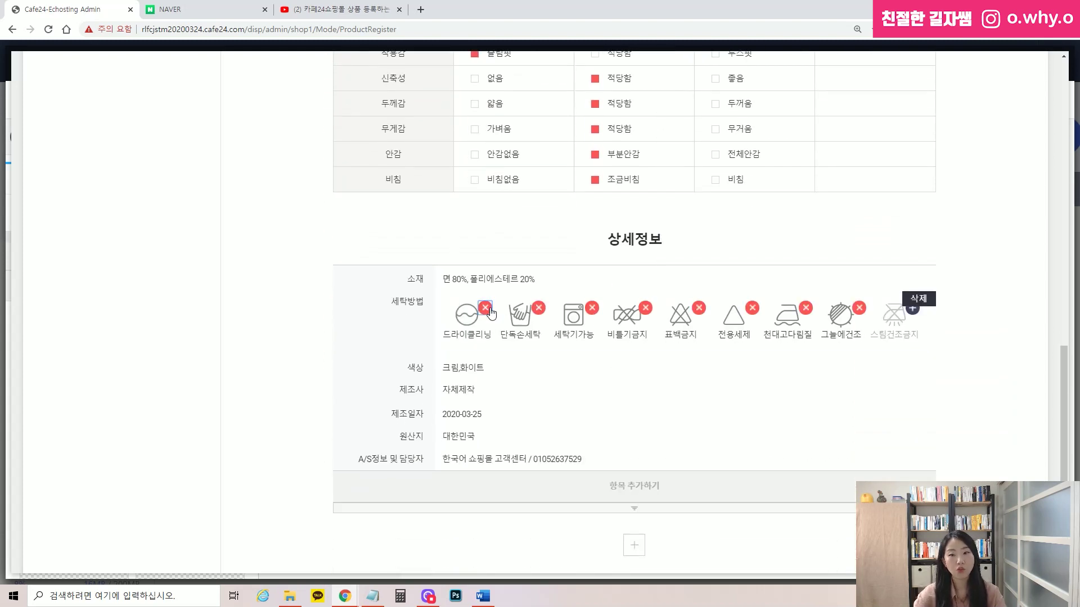
{"action": "left_click", "coordinate": [714, 250]}
{"action": "left_click", "coordinate": [979, 371]}
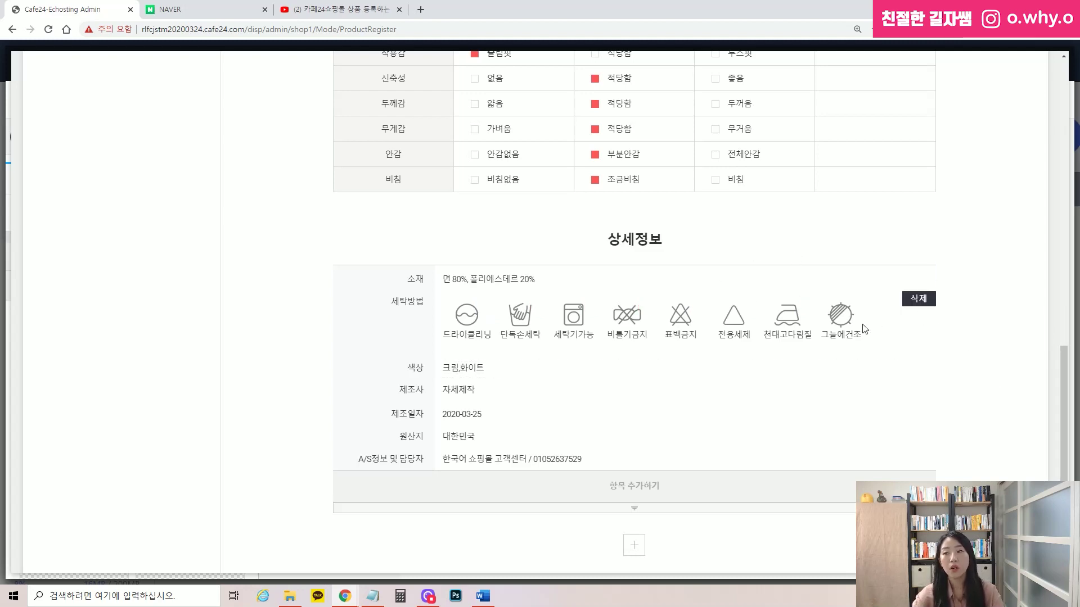
{"action": "left_click", "coordinate": [918, 298]}
Step: Delete the 상세정보 section from the product information and accept the deletion
{"action": "scroll", "coordinate": [802, 291], "scroll_direction": "up", "scroll_amount": 10}
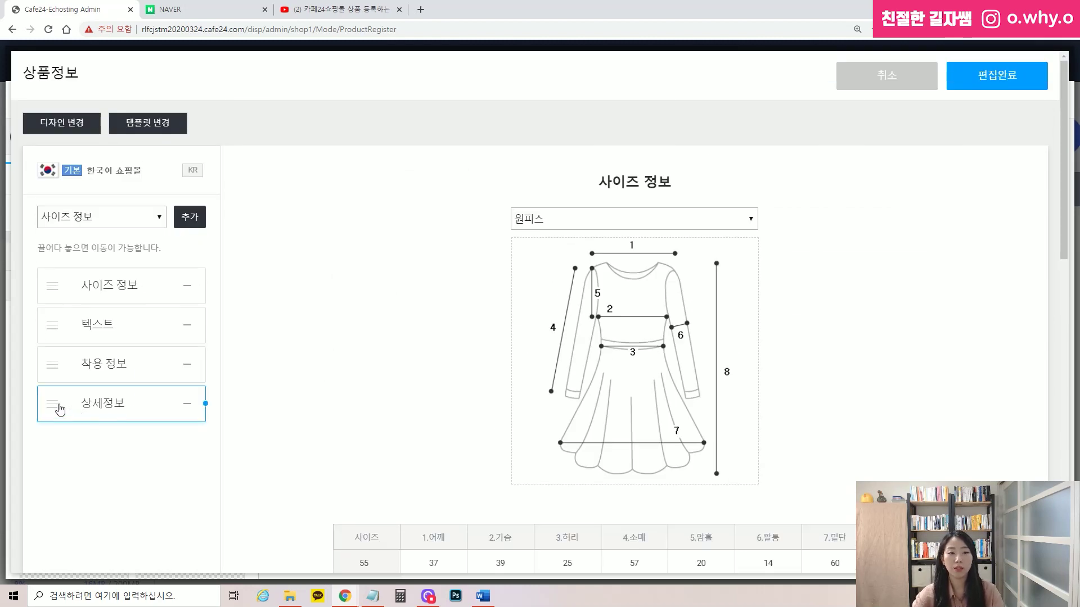
{"action": "left_click", "coordinate": [187, 404]}
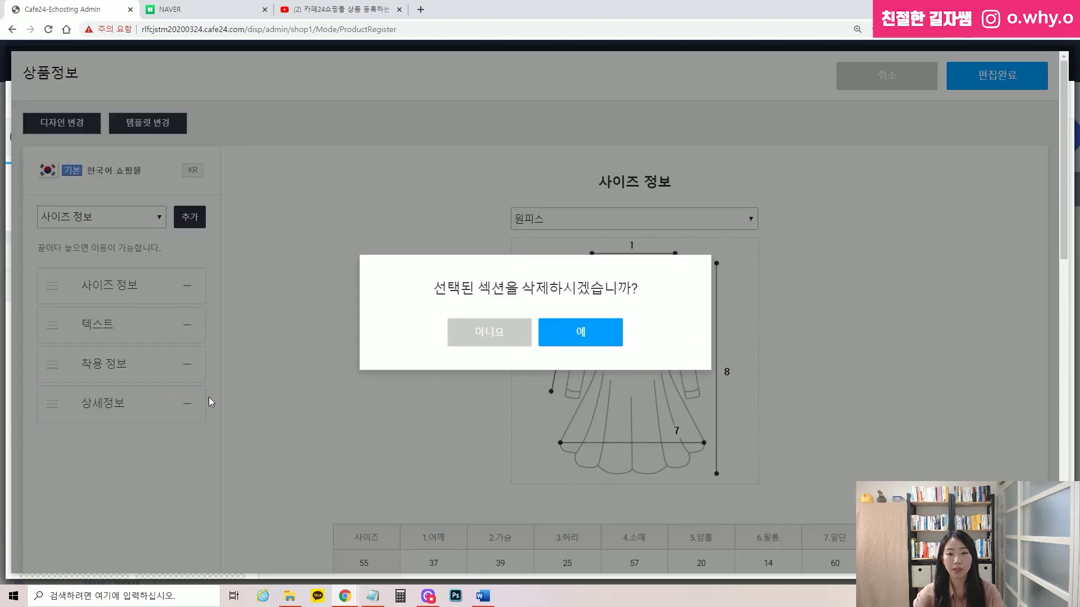
{"action": "left_click", "coordinate": [584, 339]}
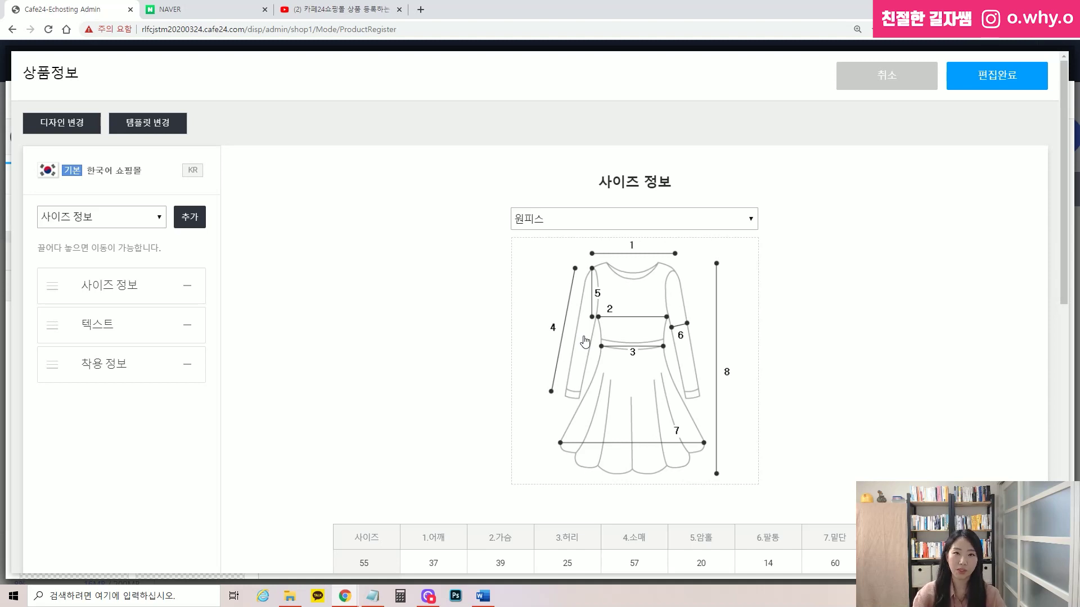
Step: Add the 상세정보 section back to the product information and complete the product information editing
{"action": "left_click", "coordinate": [147, 224]}
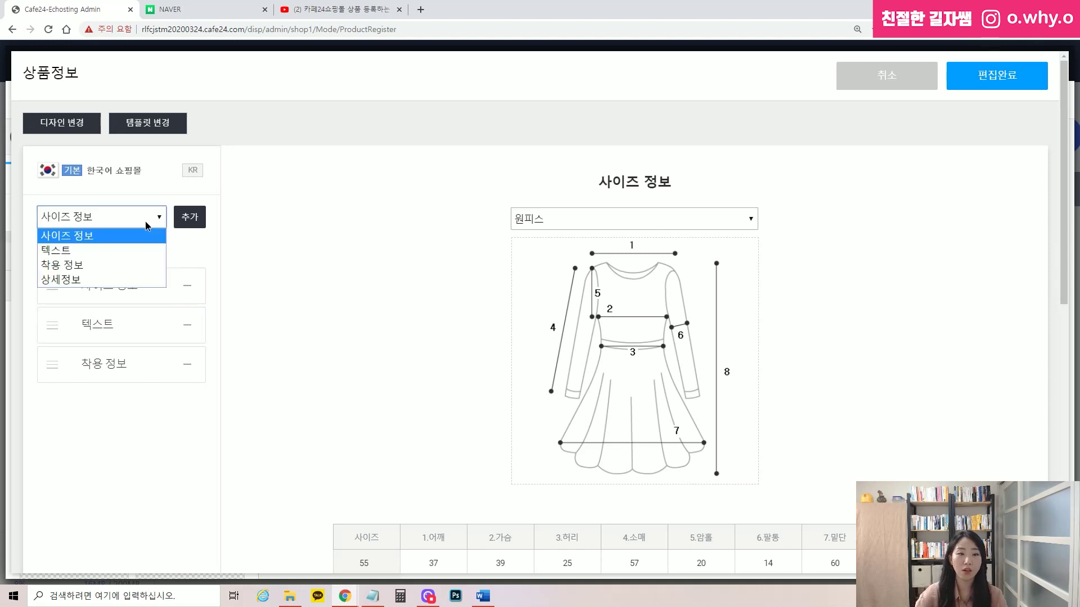
{"action": "left_click", "coordinate": [101, 279]}
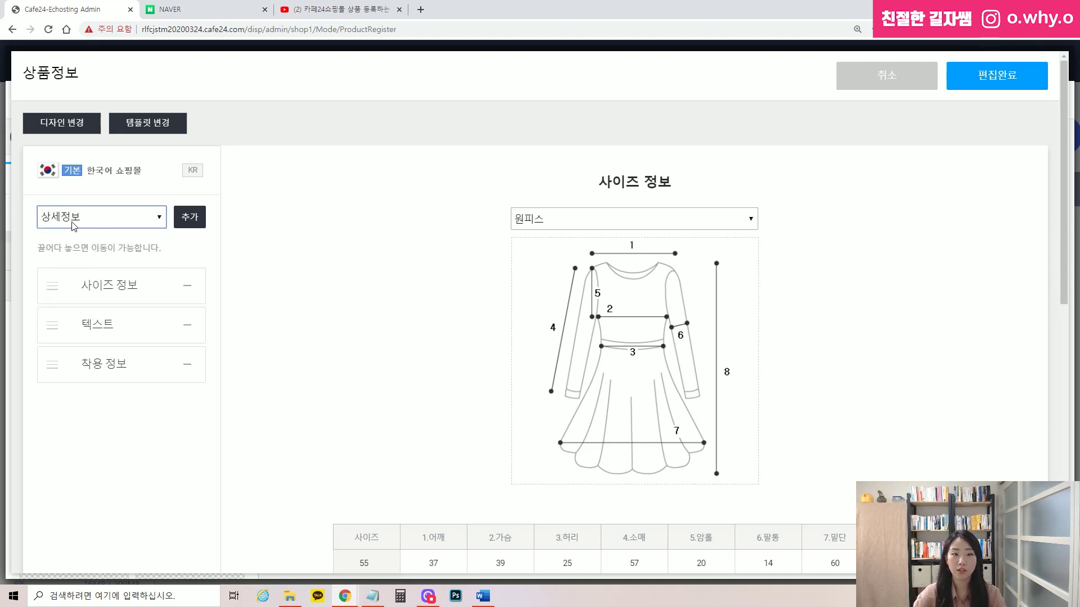
{"action": "left_click", "coordinate": [197, 225]}
{"action": "scroll", "coordinate": [855, 274], "scroll_direction": "down", "scroll_amount": 15}
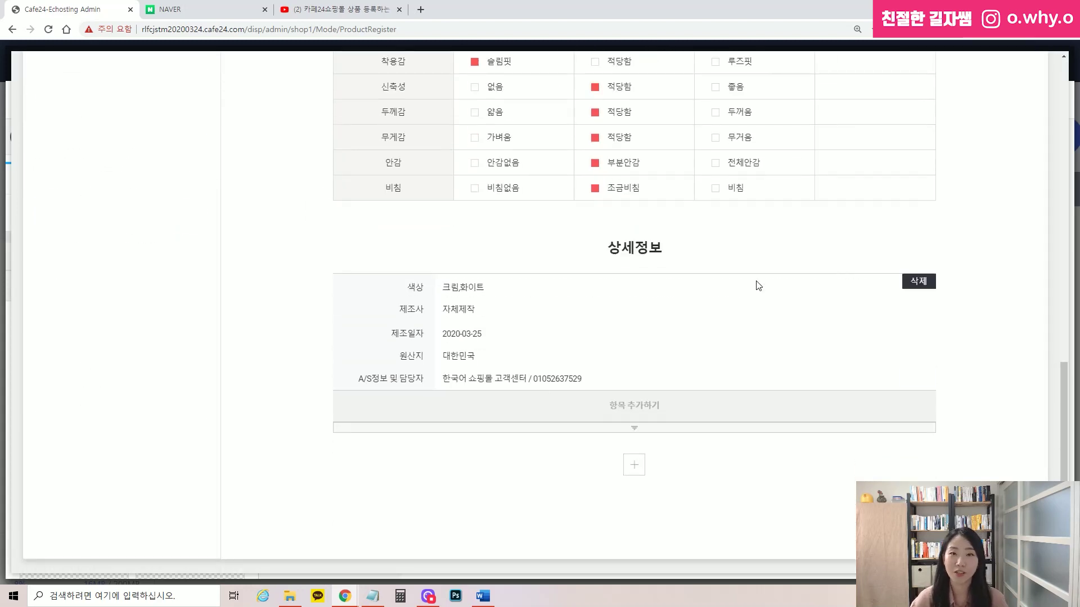
{"action": "scroll", "coordinate": [834, 358], "scroll_direction": "up", "scroll_amount": 15}
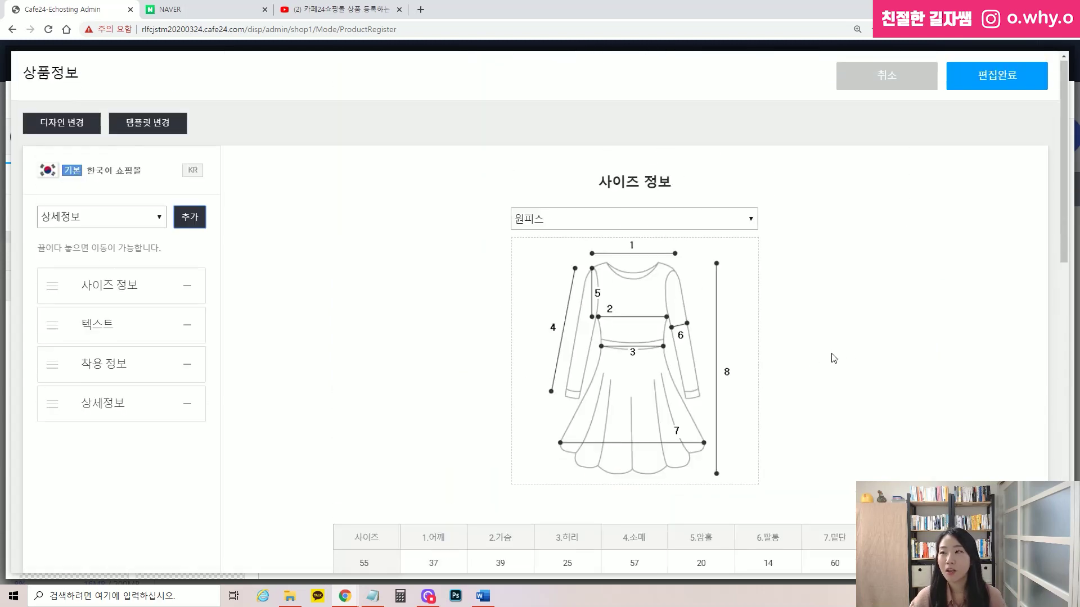
{"action": "left_click", "coordinate": [989, 87]}
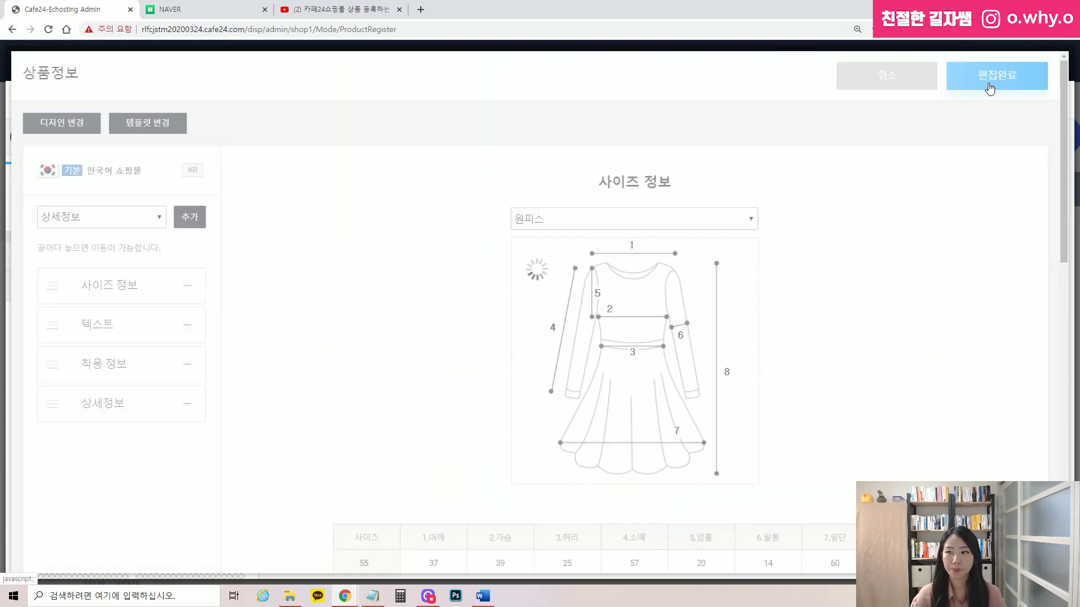
Step: Review the product information on the detail page, save the page as a temporary draft and acknowledge the save
{"action": "scroll", "coordinate": [875, 272], "scroll_direction": "down", "scroll_amount": 10}
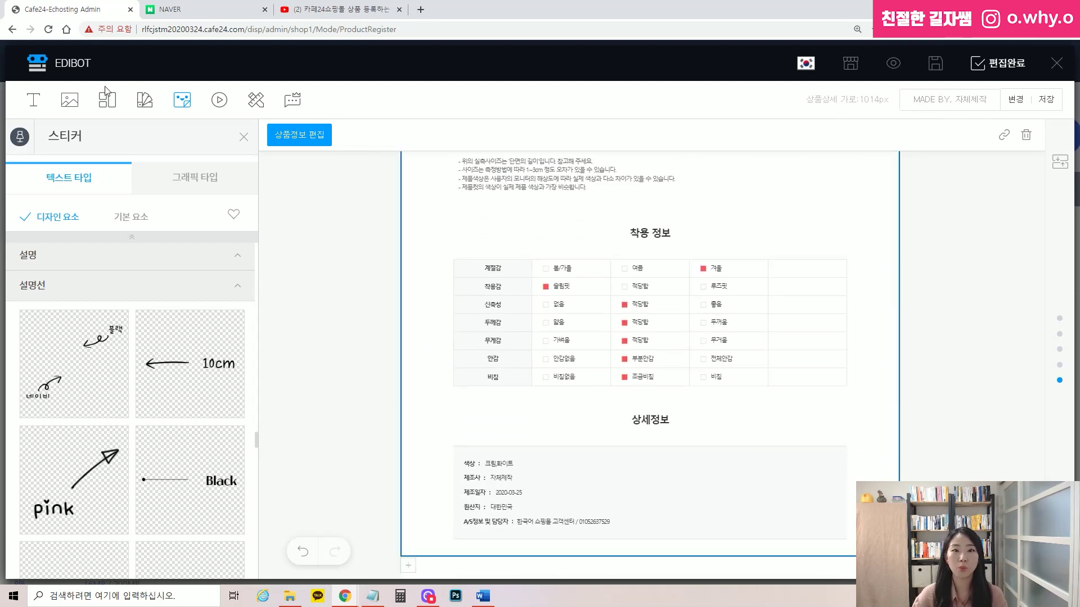
{"action": "scroll", "coordinate": [965, 384], "scroll_direction": "up", "scroll_amount": 15}
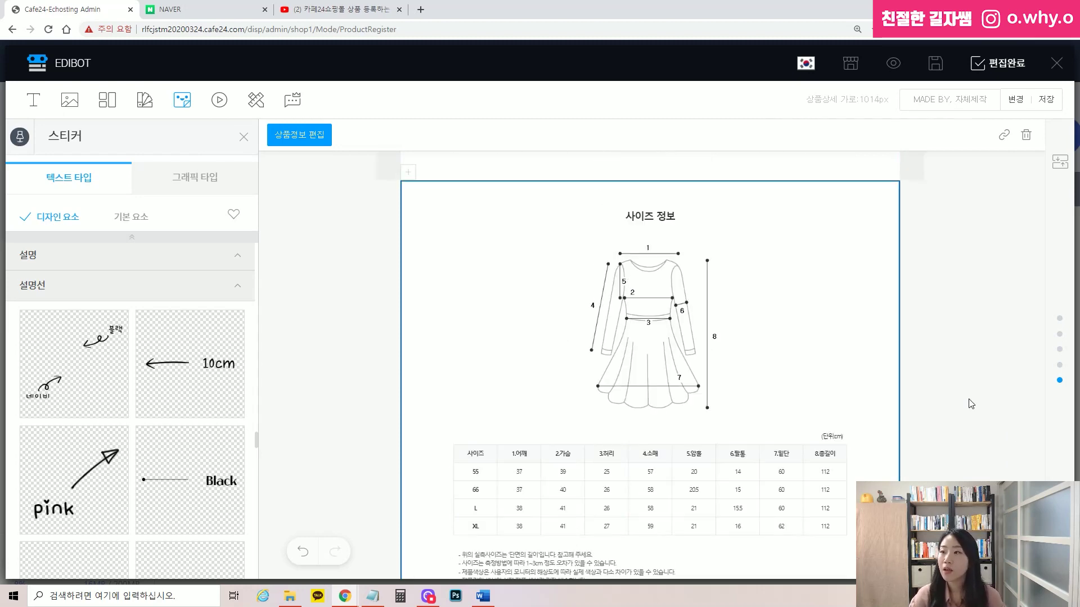
{"action": "scroll", "coordinate": [965, 384], "scroll_direction": "up", "scroll_amount": 5}
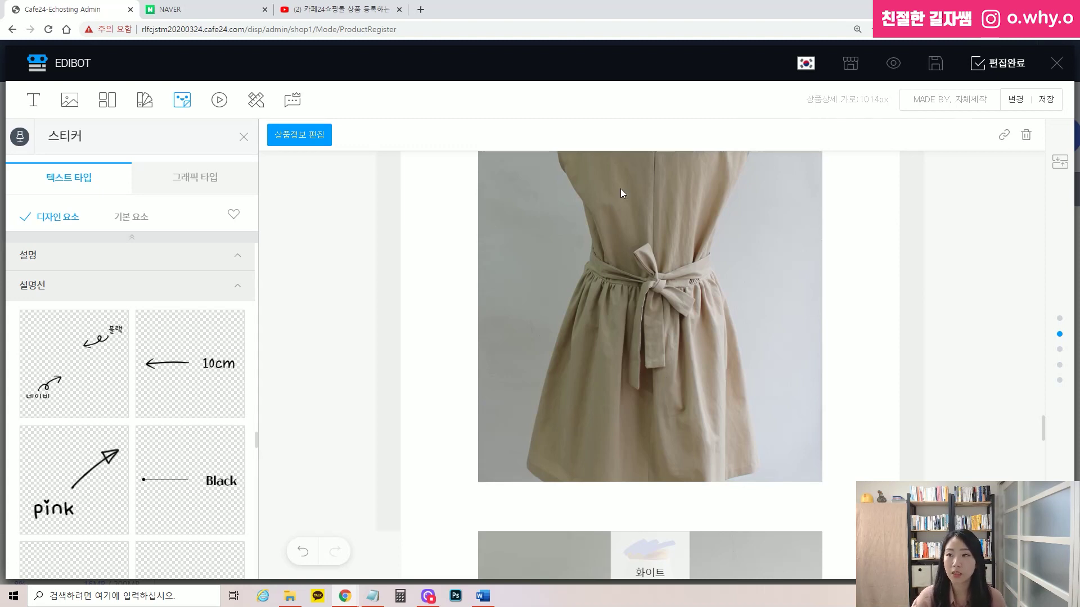
{"action": "left_click", "coordinate": [937, 67]}
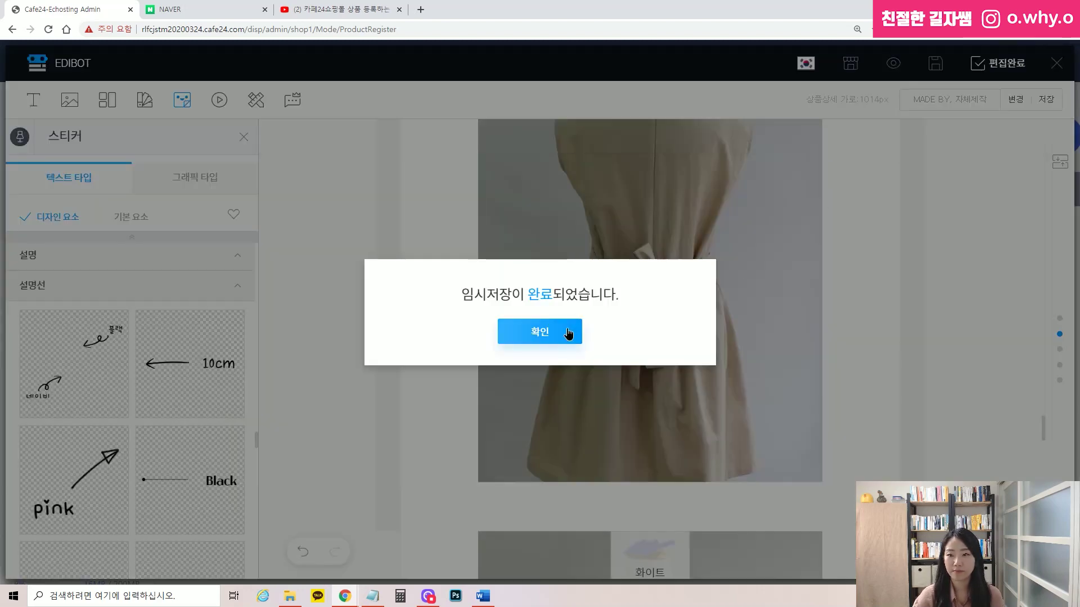
{"action": "left_click", "coordinate": [567, 329]}
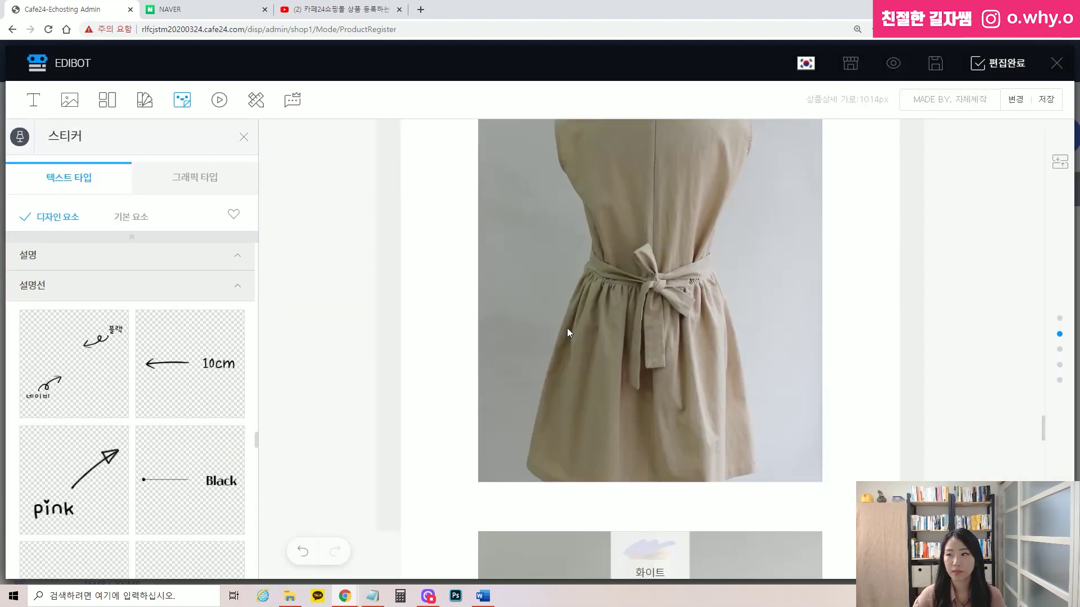
Step: Open 영역 관리, examine the blocks of the 상단, 상세, 색상, 모델 and 상품정보 areas, and try moving the 모델 area
{"action": "left_click", "coordinate": [1061, 166]}
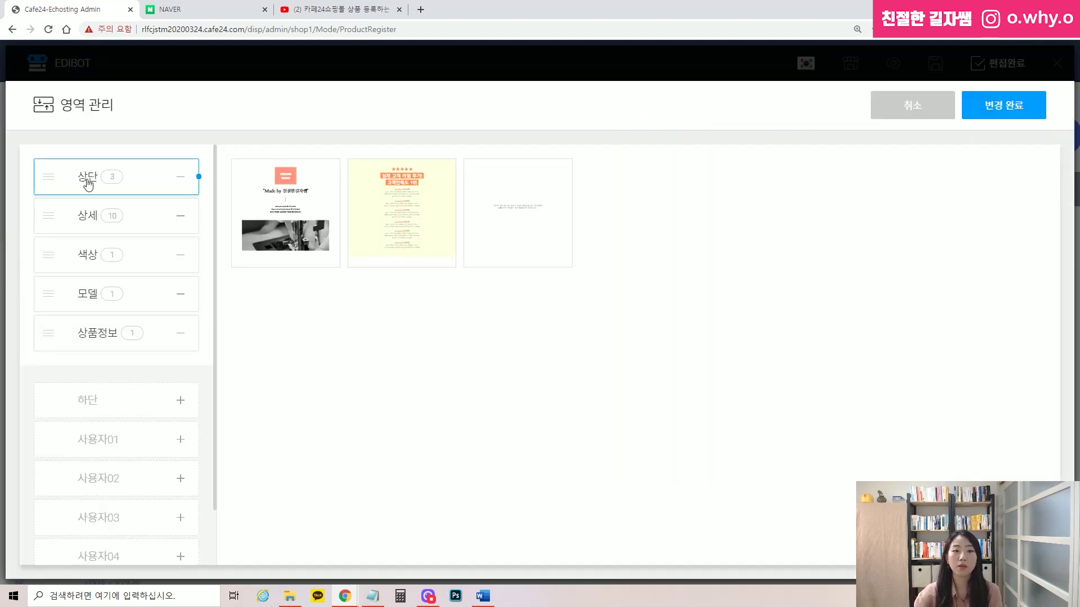
{"action": "left_click", "coordinate": [82, 217]}
{"action": "left_click", "coordinate": [81, 251]}
{"action": "left_click", "coordinate": [78, 294]}
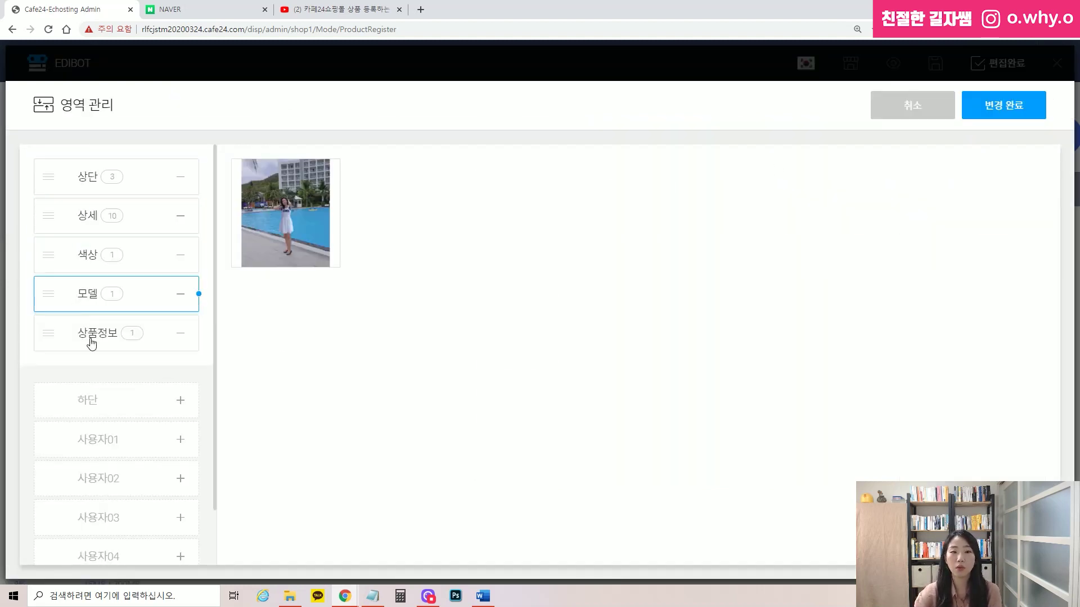
{"action": "left_click", "coordinate": [91, 344]}
{"action": "left_click", "coordinate": [90, 308]}
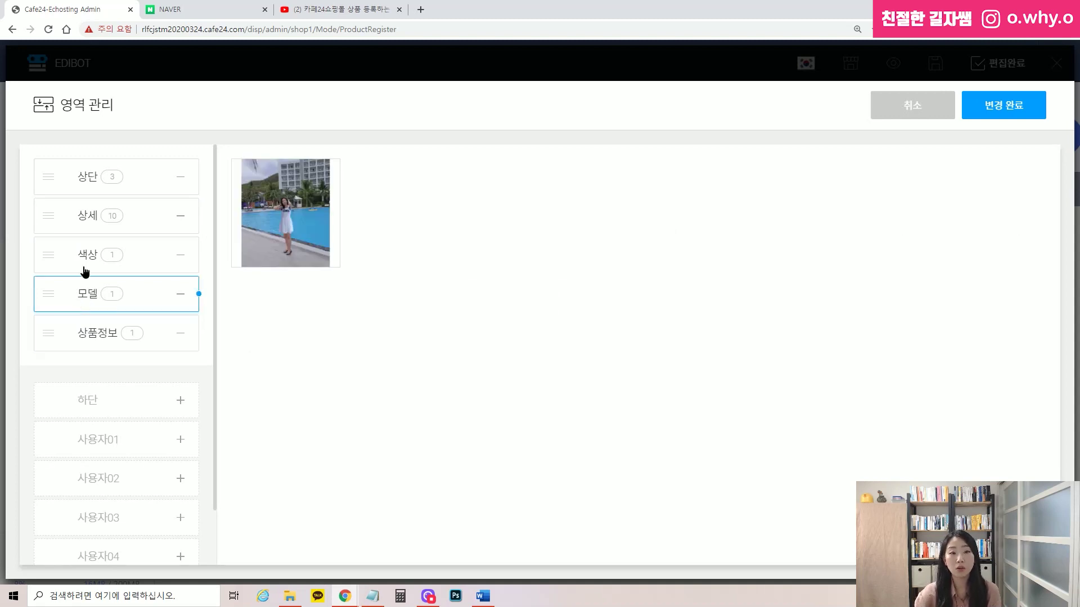
{"action": "mouse_move", "coordinate": [52, 291]}
{"action": "left_mouse_down"}
{"action": "mouse_move", "coordinate": [46, 252]}
{"action": "mouse_move", "coordinate": [47, 310]}
{"action": "left_mouse_up"}
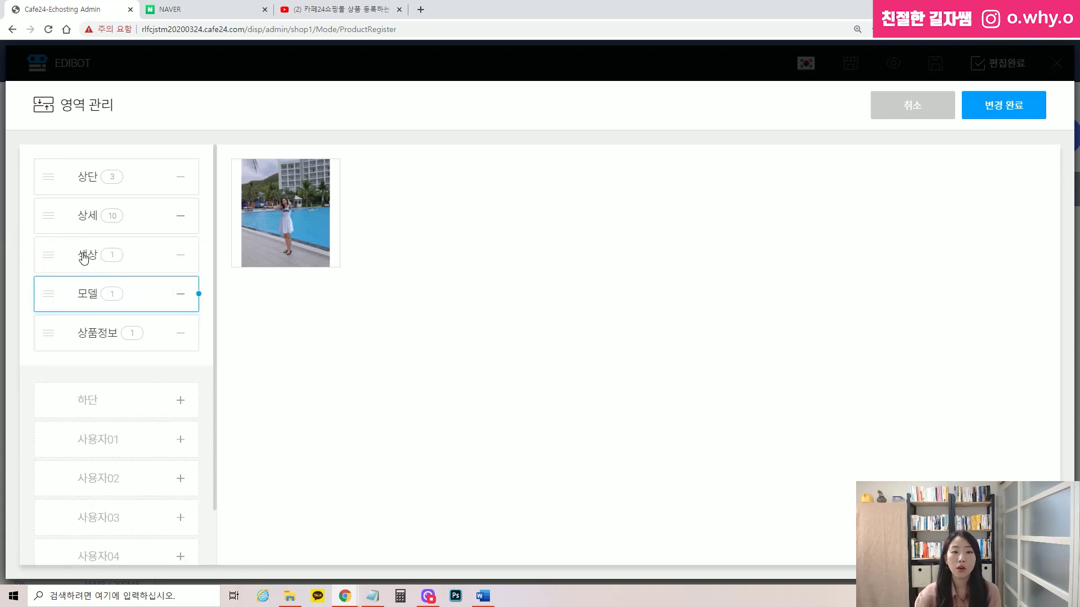
{"action": "left_click", "coordinate": [83, 221]}
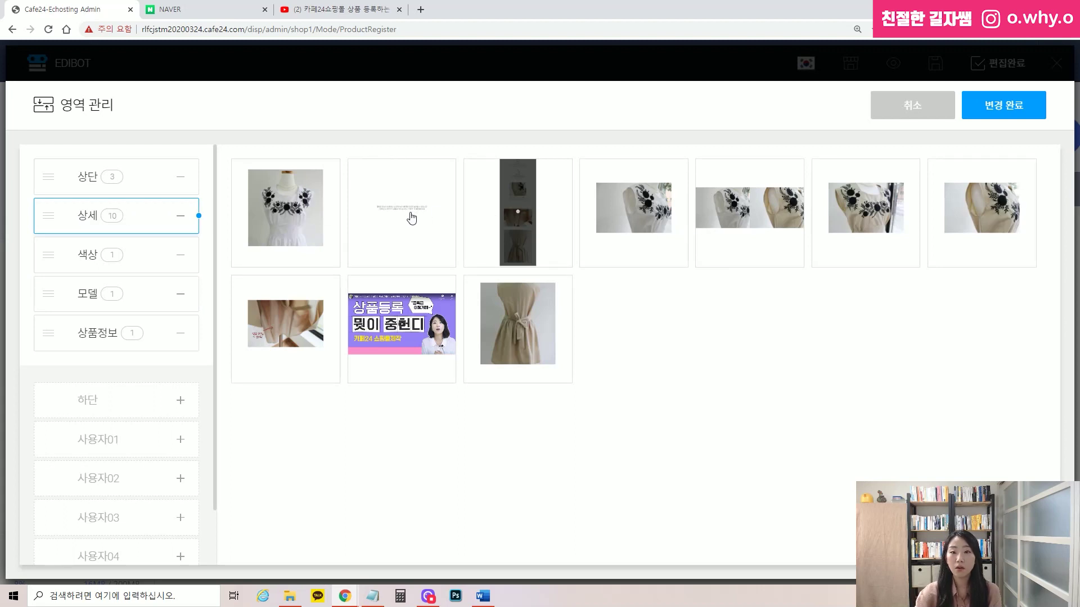
{"action": "left_click_drag", "start_coordinate": [409, 217], "coordinate": [436, 210]}
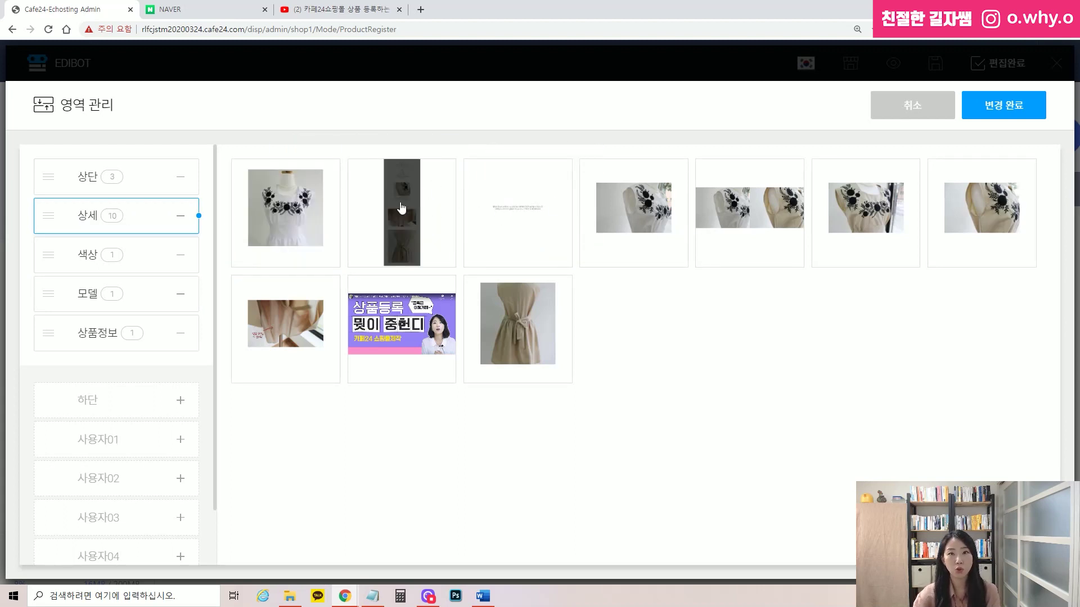
{"action": "left_click_drag", "start_coordinate": [660, 210], "coordinate": [767, 218]}
{"action": "left_click_drag", "start_coordinate": [626, 225], "coordinate": [768, 228]}
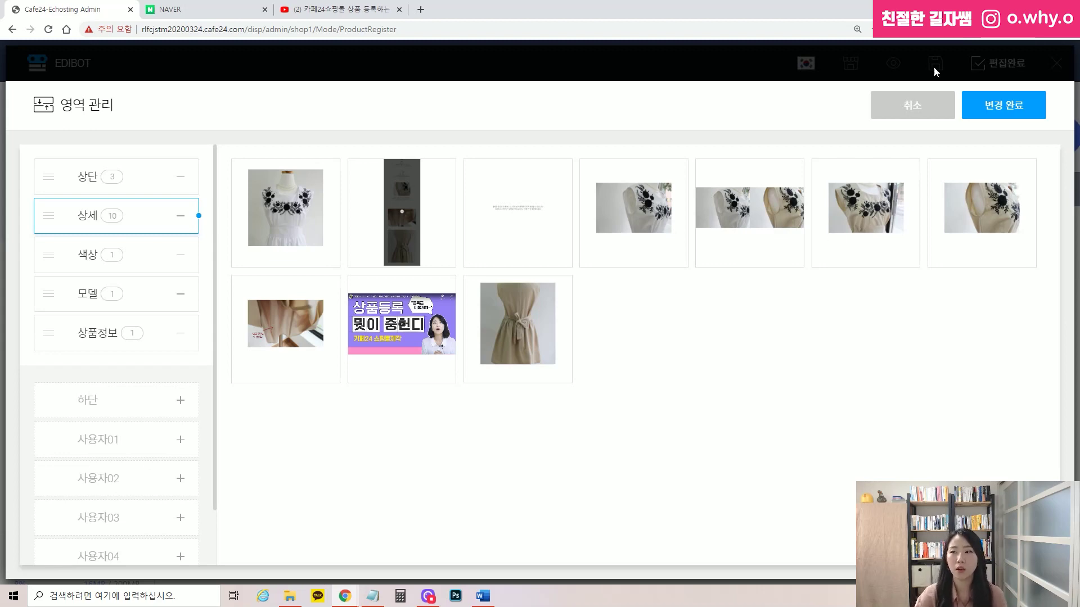
{"action": "left_click", "coordinate": [893, 106]}
{"action": "left_click", "coordinate": [618, 334]}
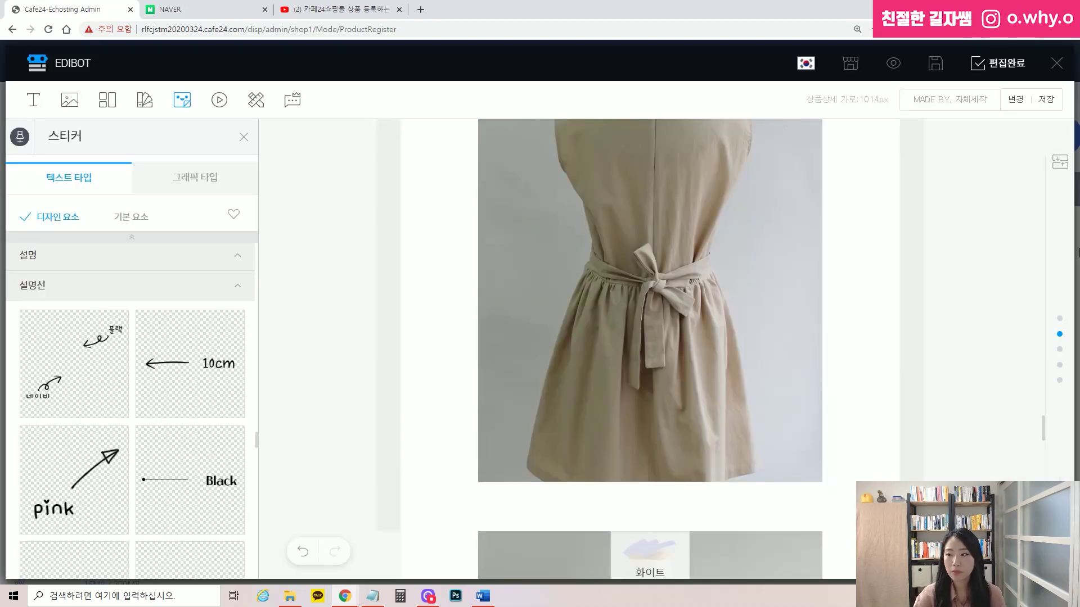
Step: In the 상세 area of 영역 관리, move the white dress close-up from fourth to sixth position and apply the change
{"action": "left_click", "coordinate": [1060, 164]}
{"action": "left_click", "coordinate": [133, 222]}
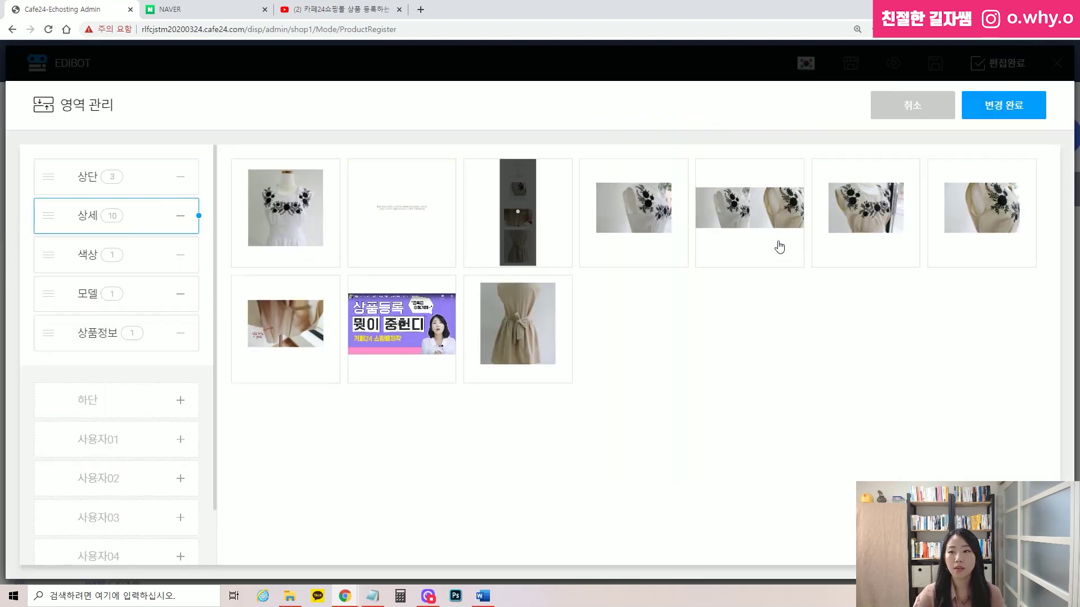
{"action": "left_click_drag", "start_coordinate": [645, 238], "coordinate": [758, 223]}
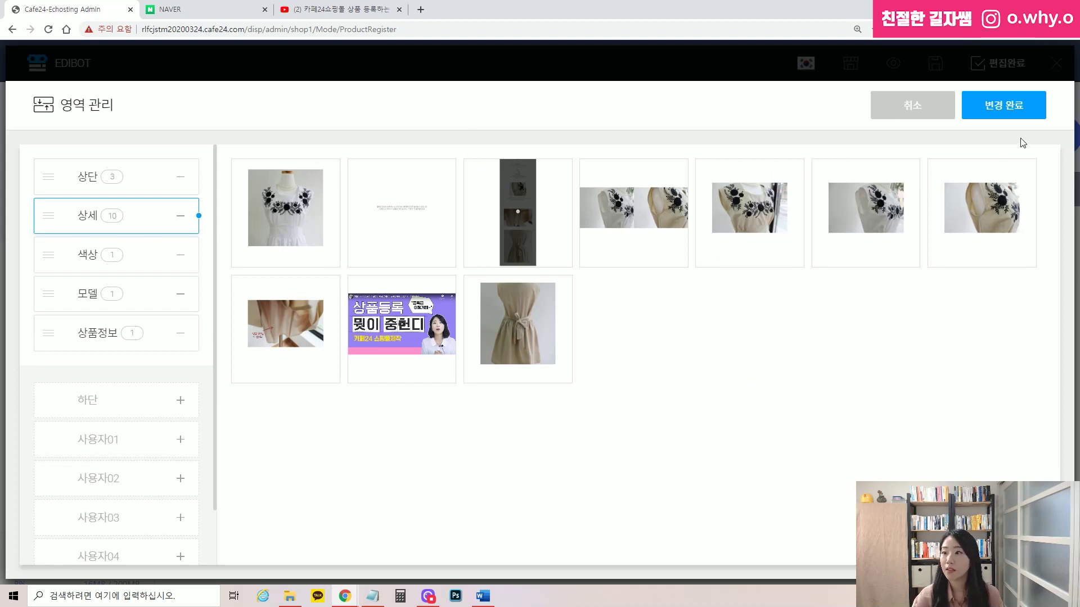
{"action": "left_click", "coordinate": [1013, 106]}
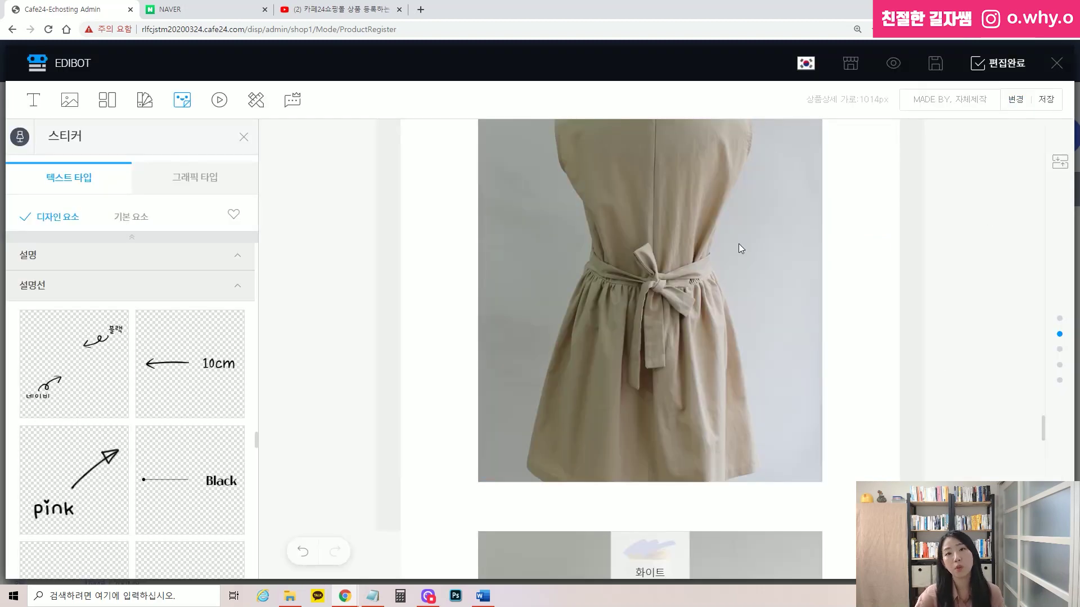
Step: Look over the 상세 images on the page and jump to the 모델 and 상단 areas
{"action": "scroll", "coordinate": [738, 248], "scroll_direction": "up", "scroll_amount": 5}
{"action": "scroll", "coordinate": [787, 266], "scroll_direction": "down", "scroll_amount": 2}
{"action": "scroll", "coordinate": [791, 274], "scroll_direction": "down", "scroll_amount": 3}
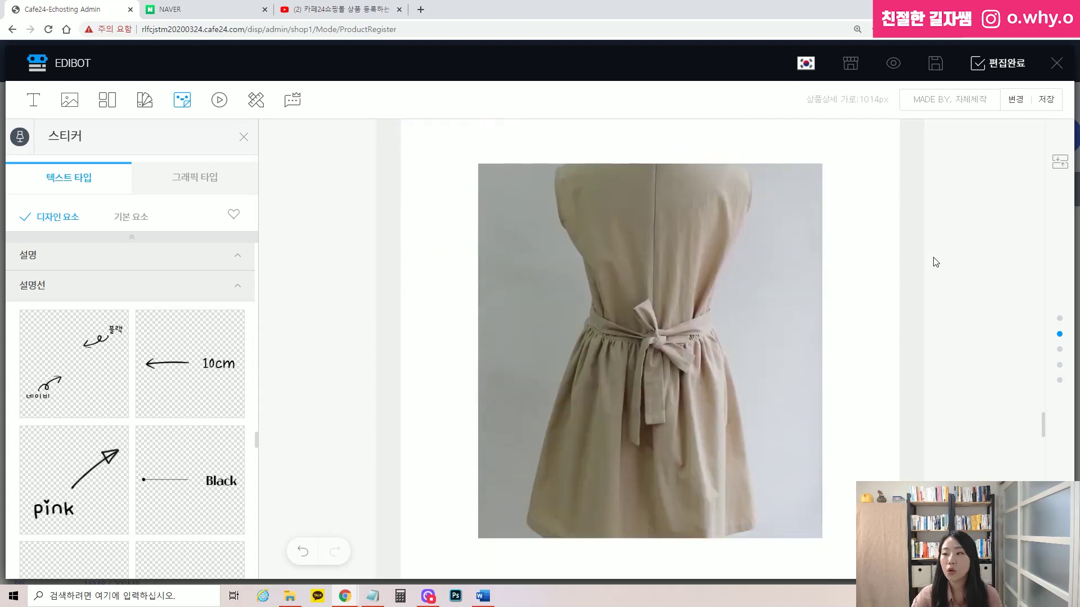
{"action": "left_click", "coordinate": [1059, 350]}
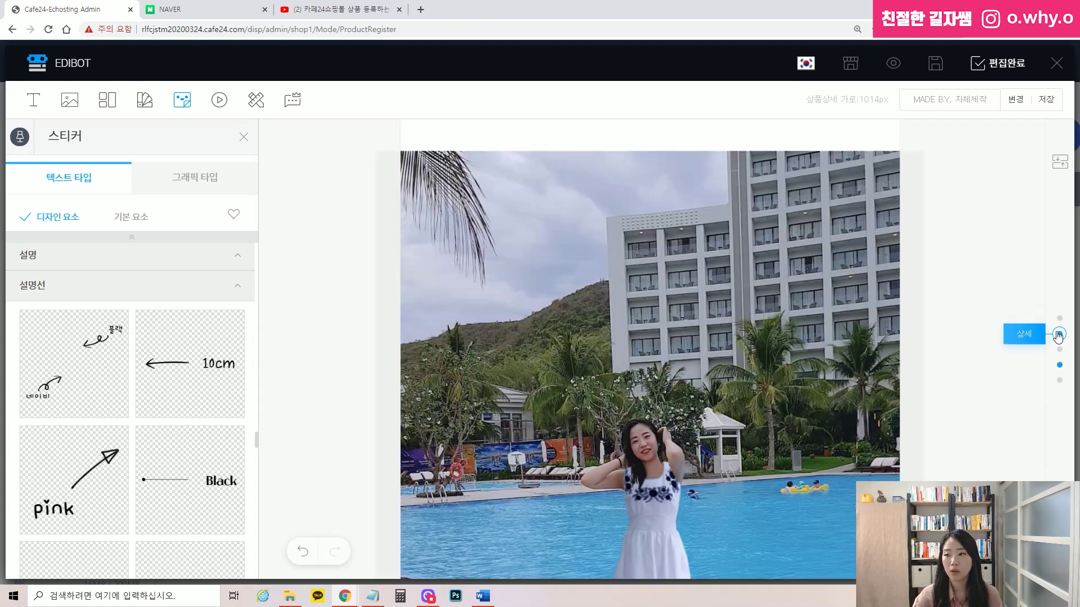
{"action": "left_click", "coordinate": [1060, 319]}
Step: View the 상단 area of the page at several zoom levels, enlarging and reducing the canvas
{"action": "left_click", "coordinate": [960, 460]}
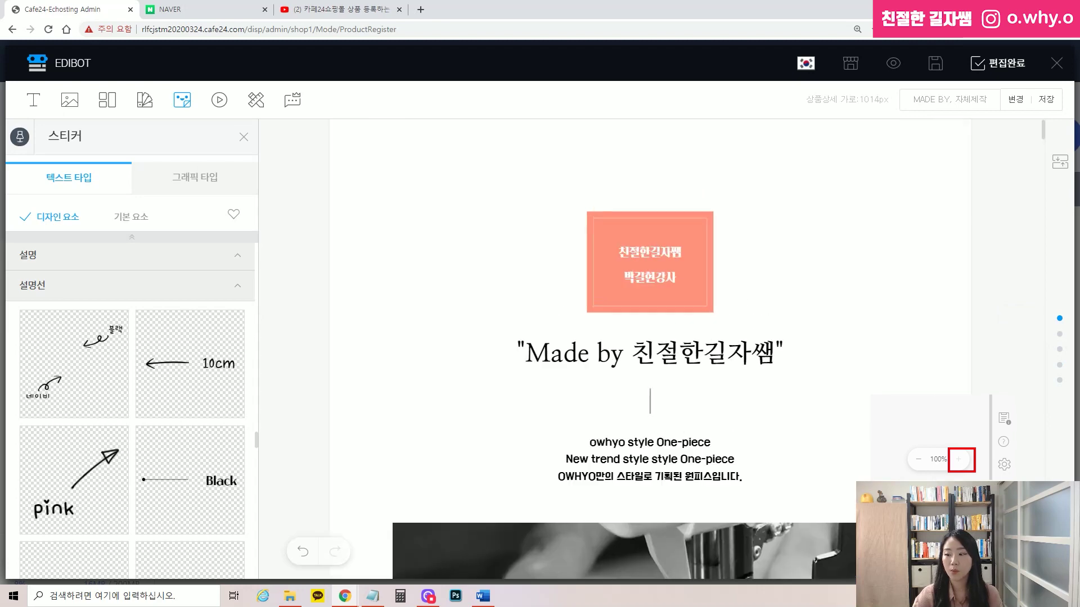
{"action": "left_click", "coordinate": [919, 460]}
{"action": "left_click", "coordinate": [919, 460]}
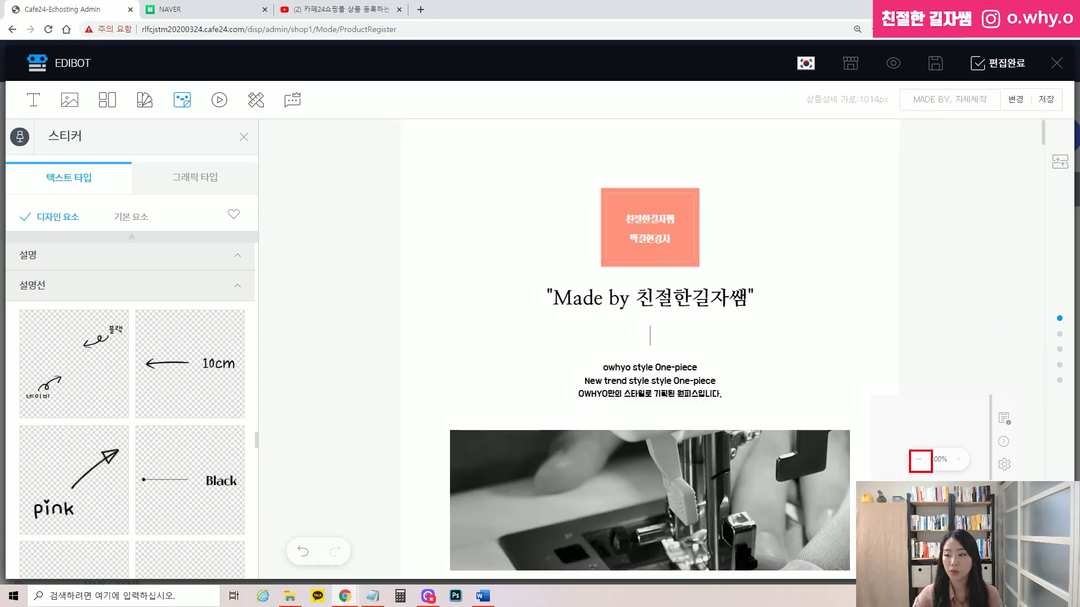
{"action": "left_click", "coordinate": [958, 459]}
{"action": "left_click", "coordinate": [958, 459]}
{"action": "left_click", "coordinate": [958, 459]}
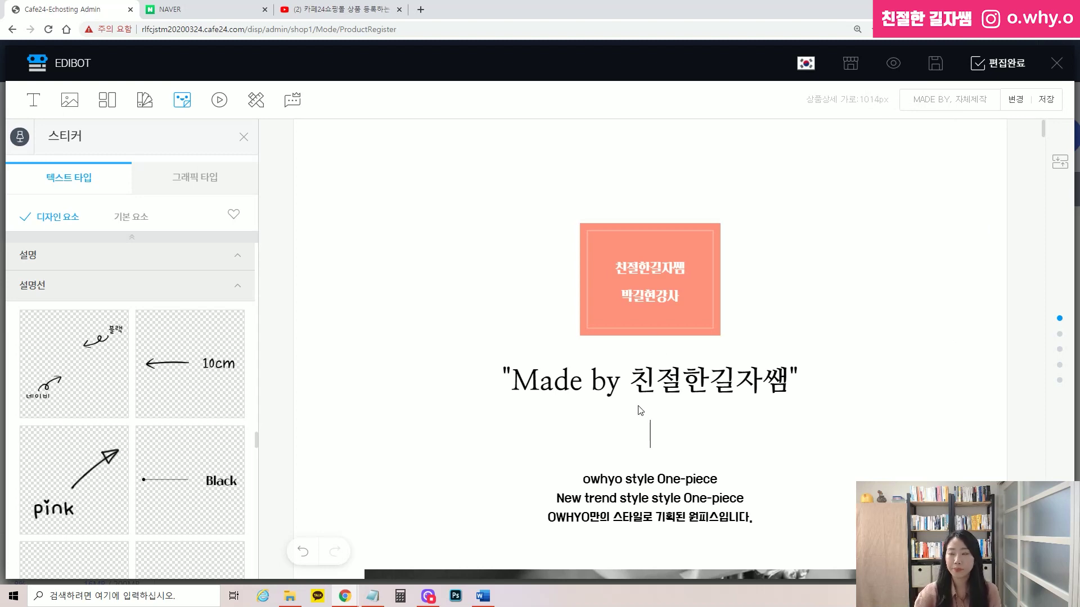
{"action": "scroll", "coordinate": [918, 307], "scroll_direction": "down", "scroll_amount": 2}
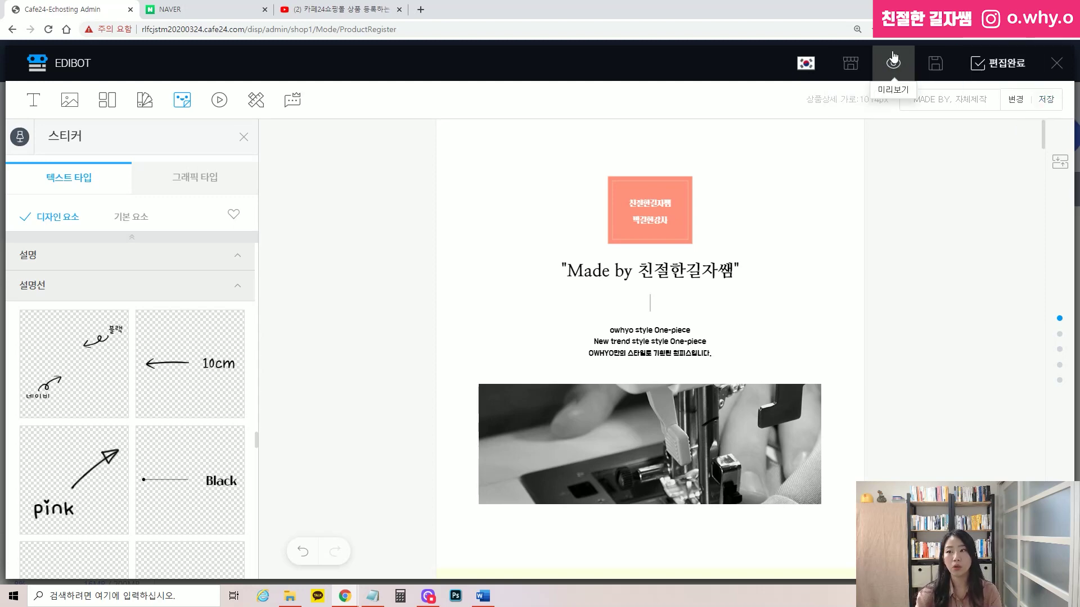
Step: Save the current template to the own templates under the different name 의류 템플릿
{"action": "left_click", "coordinate": [1046, 100]}
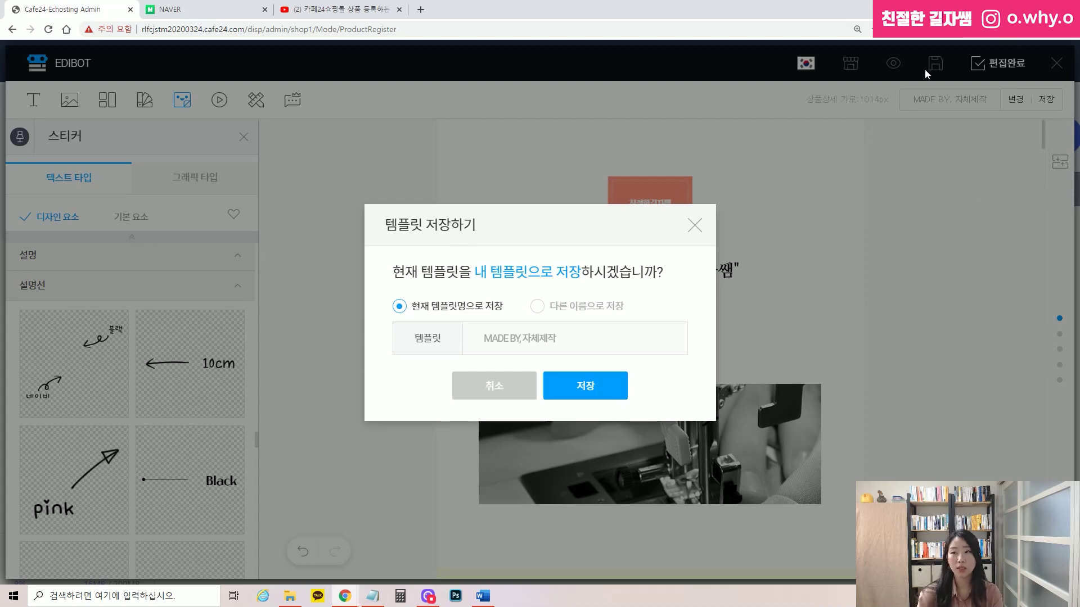
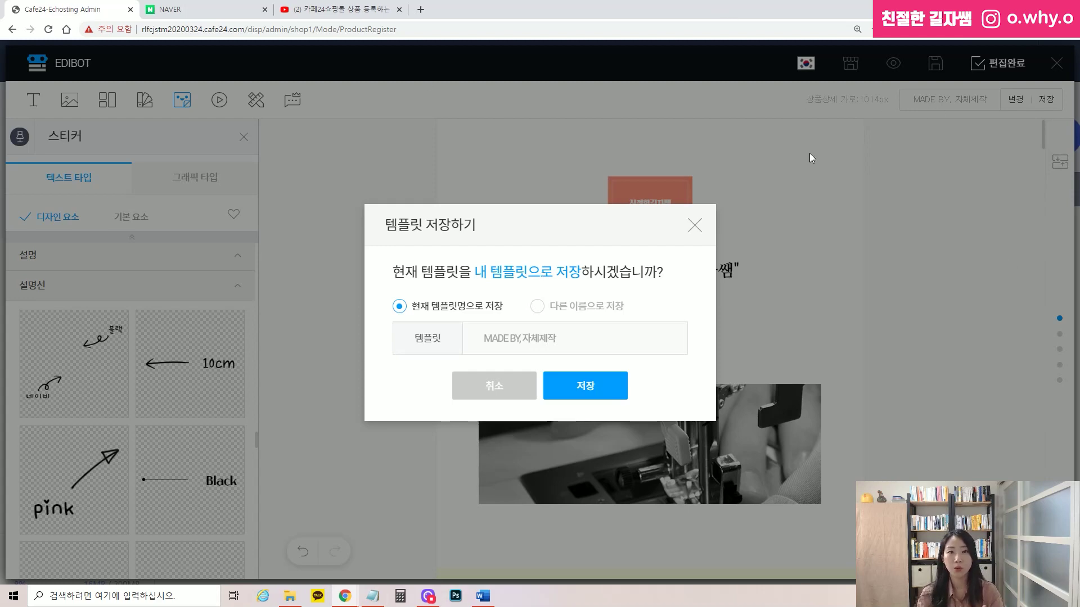
{"action": "left_click", "coordinate": [572, 309]}
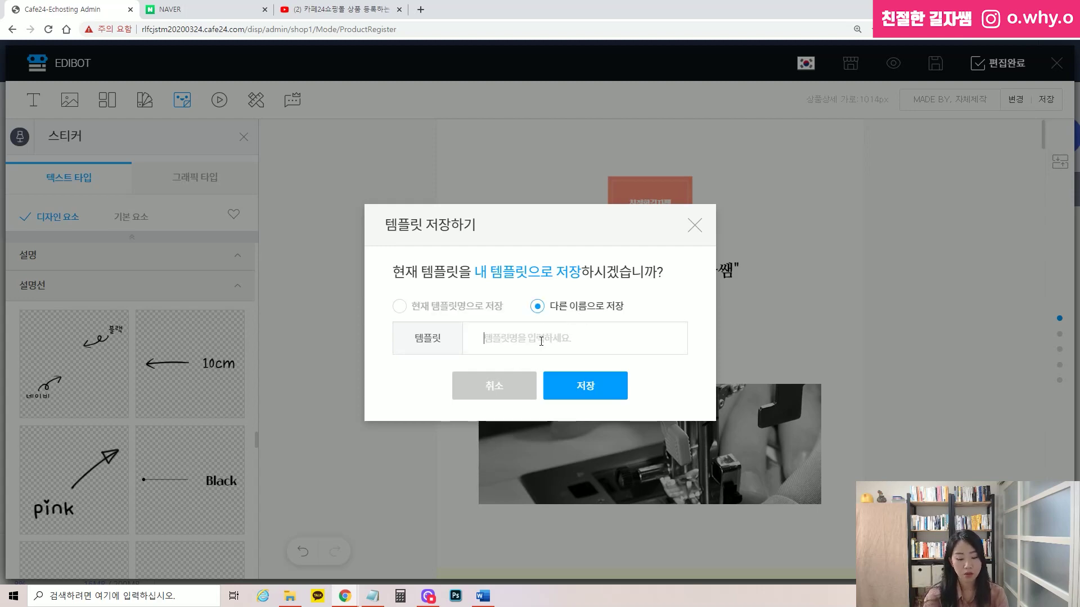
{"action": "type", "text": "의류 티"}
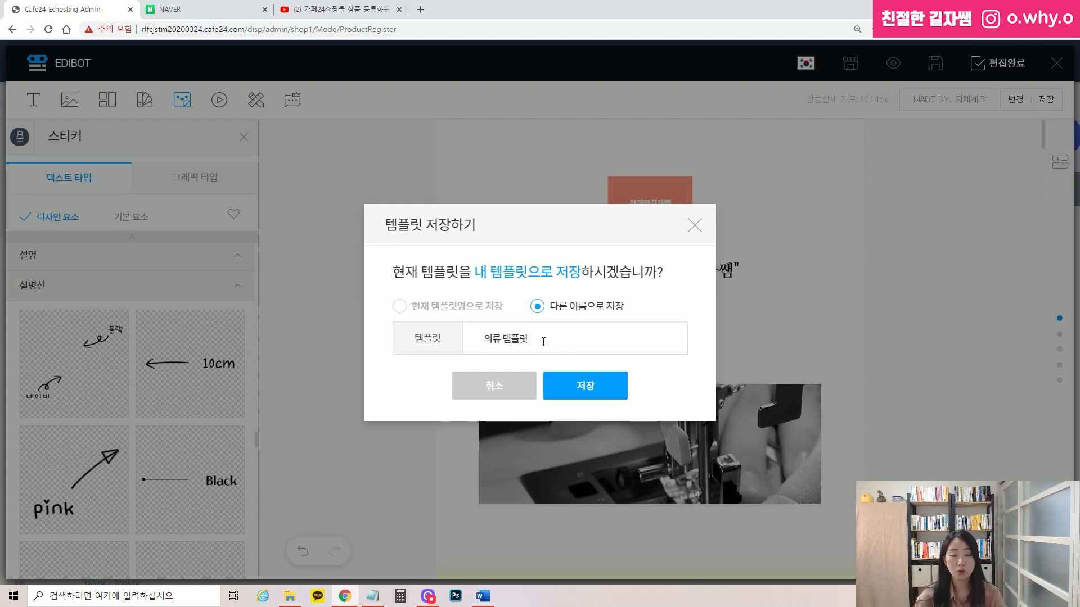
{"action": "left_click", "coordinate": [604, 392]}
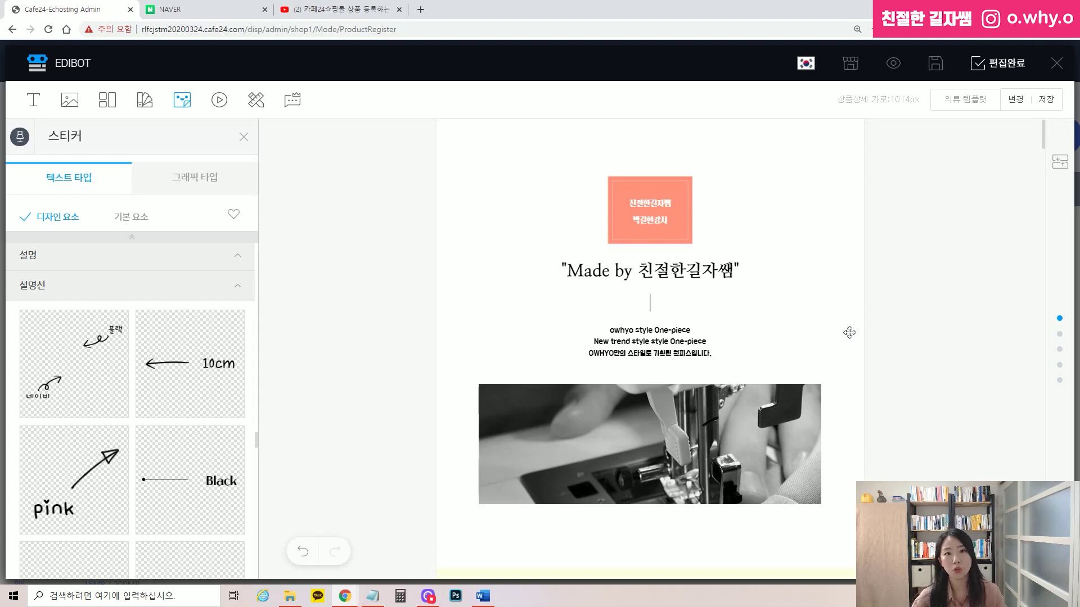
Step: Open the open-market version of the product description and examine its HTML code for copying
{"action": "left_click", "coordinate": [850, 63]}
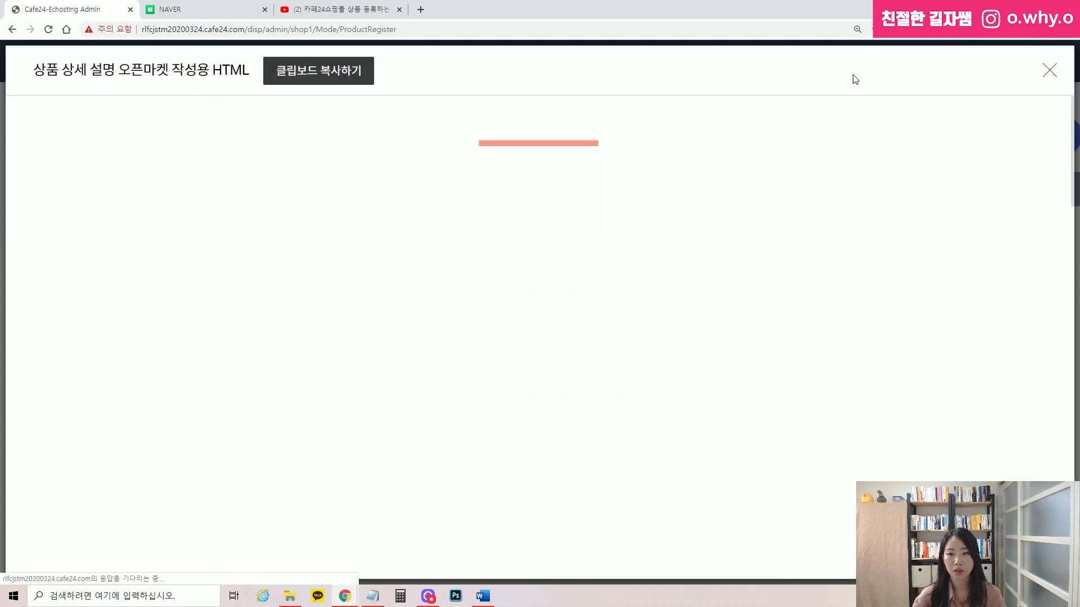
{"action": "left_click", "coordinate": [330, 73]}
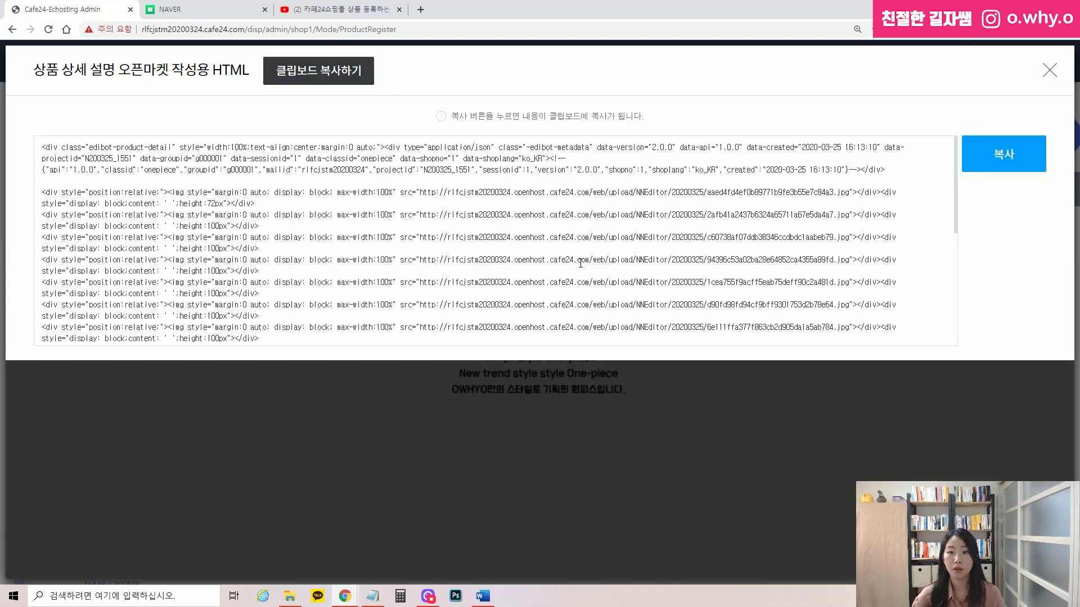
{"action": "scroll", "coordinate": [487, 212], "scroll_direction": "down", "scroll_amount": 4}
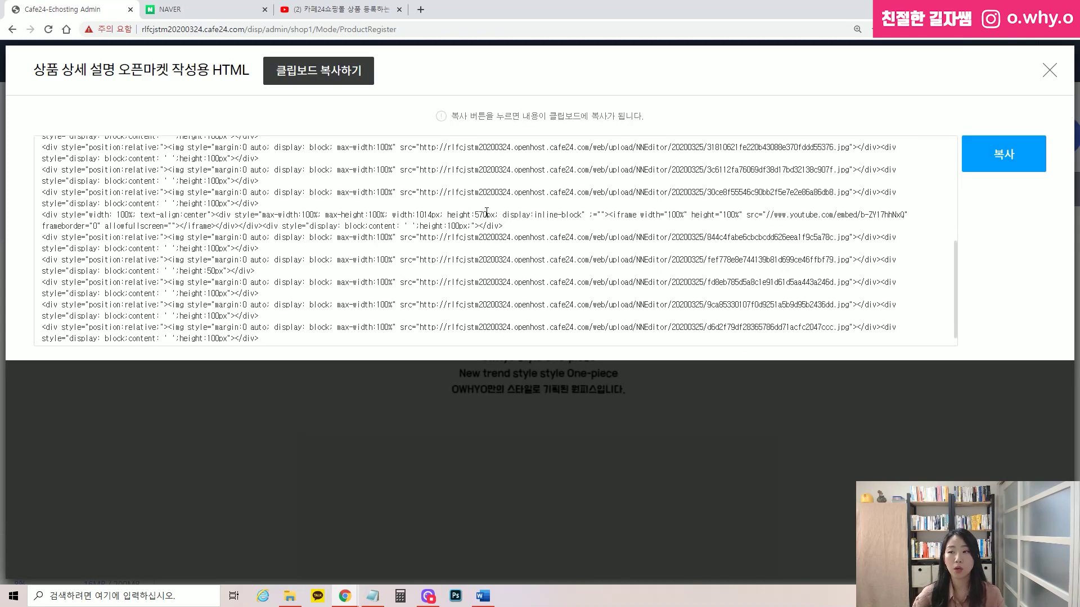
Step: Copy the open-market HTML, paste it into a Notepad file to inspect it, and discard the file and close the HTML window
{"action": "left_click", "coordinate": [1021, 169]}
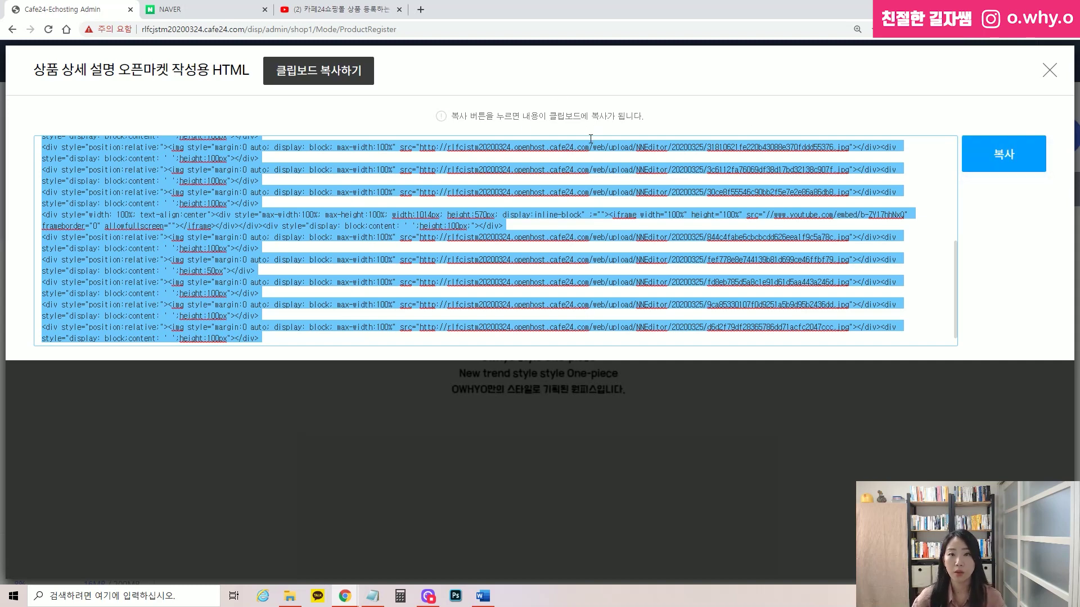
{"action": "right_click", "coordinate": [373, 599]}
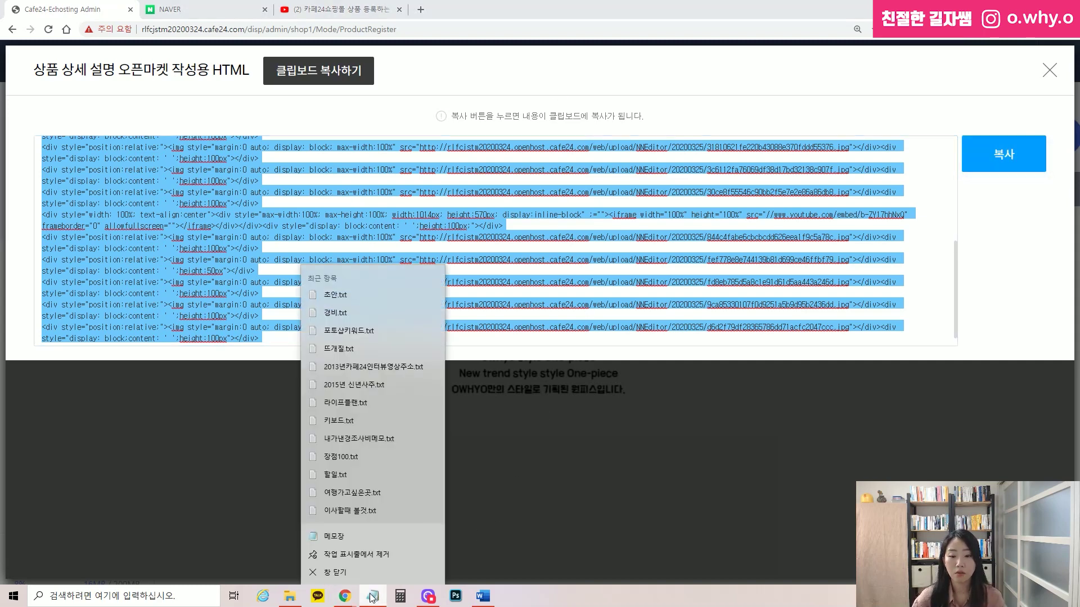
{"action": "left_click", "coordinate": [472, 426]}
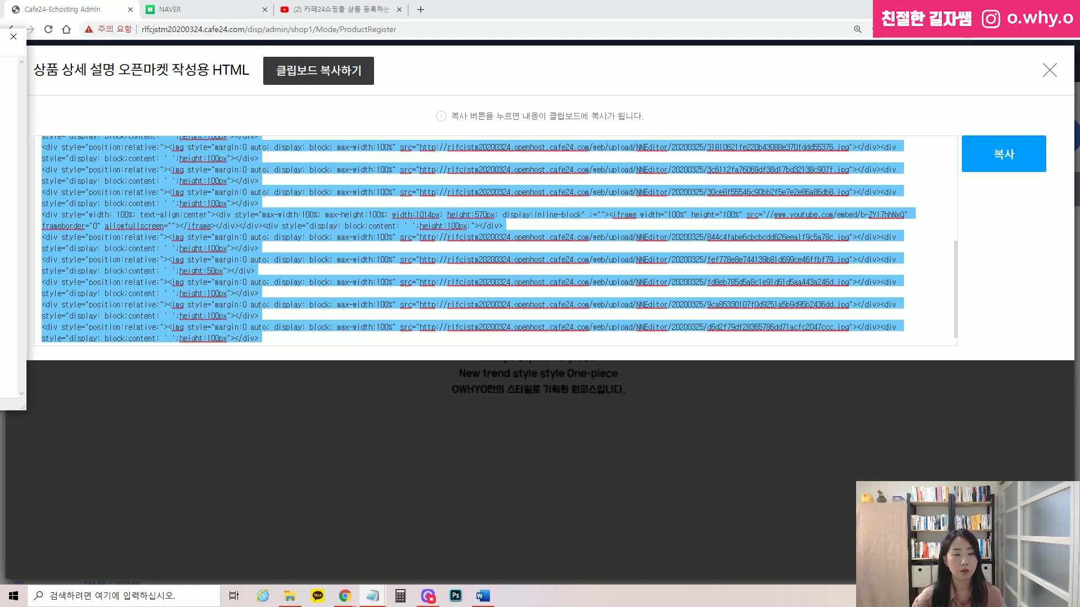
{"action": "key", "text": "ctrl+v"}
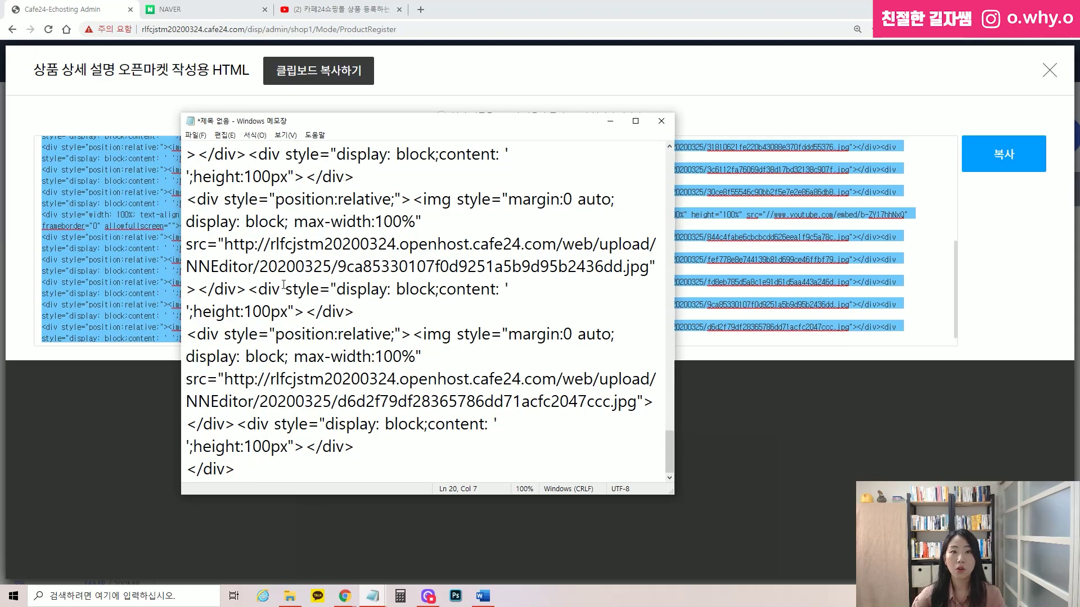
{"action": "scroll", "coordinate": [284, 285], "scroll_direction": "up", "scroll_amount": 20}
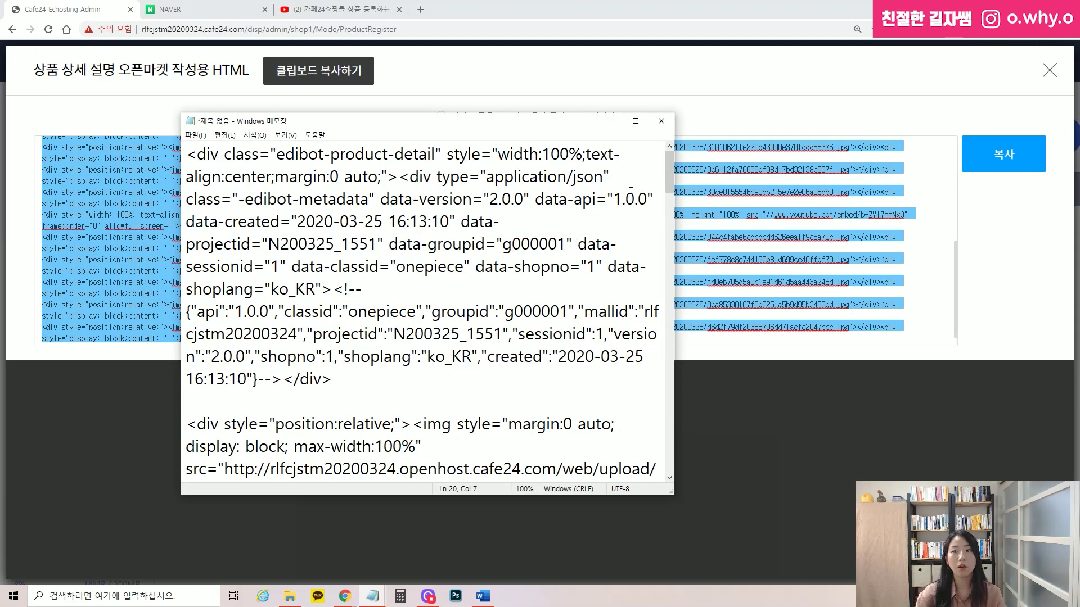
{"action": "left_click", "coordinate": [662, 121]}
{"action": "left_click", "coordinate": [565, 307]}
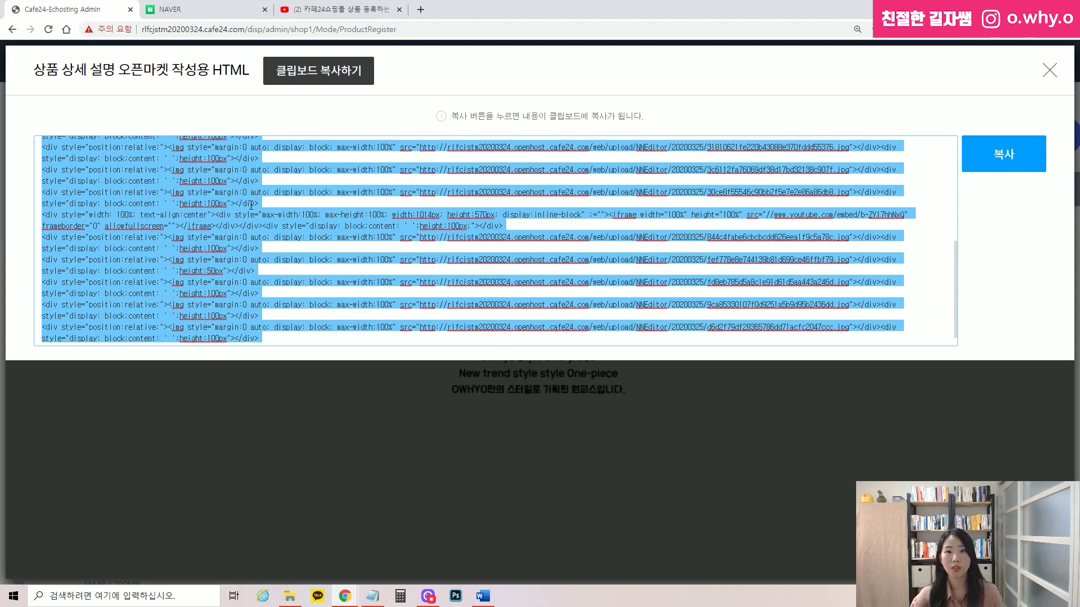
{"action": "left_click", "coordinate": [1049, 70]}
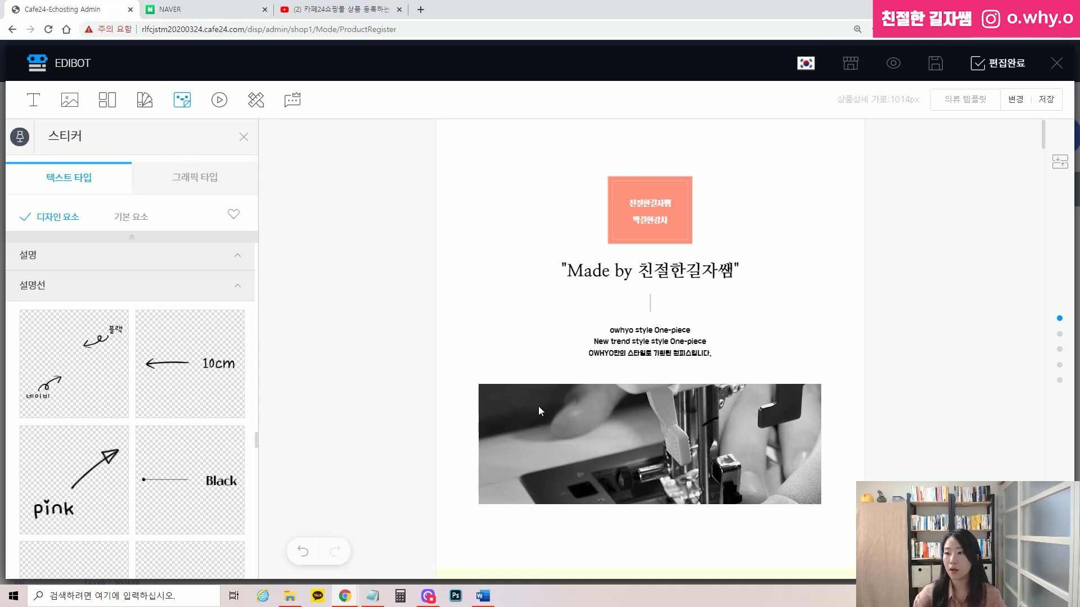
Step: Look over the detail page down to the 상세정보 section and preview it in the PC and mobile views
{"action": "scroll", "coordinate": [821, 302], "scroll_direction": "down", "scroll_amount": 10}
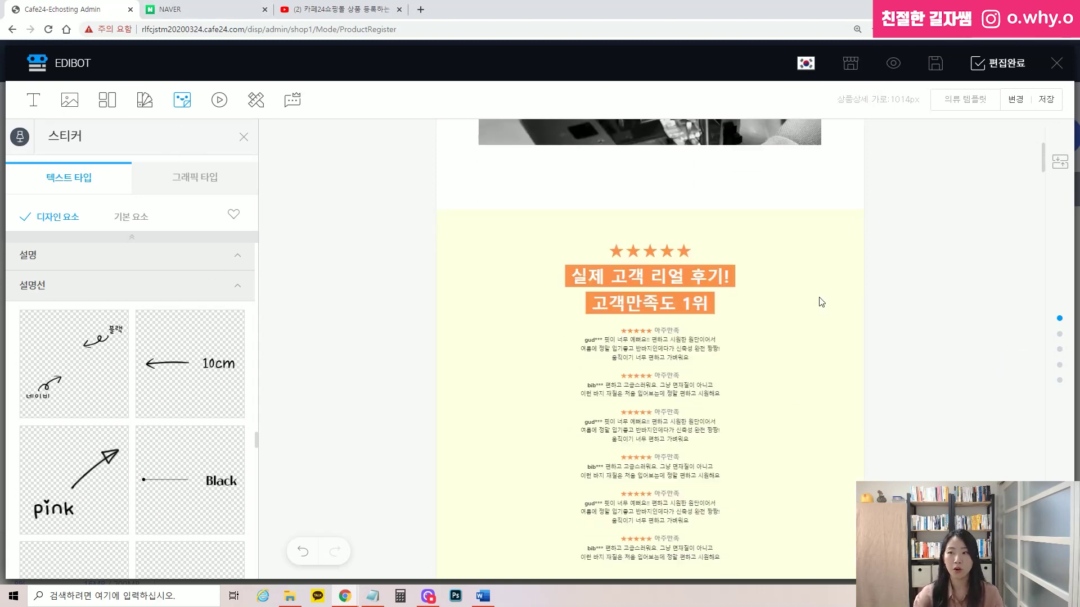
{"action": "scroll", "coordinate": [1055, 321], "scroll_direction": "down", "scroll_amount": 5}
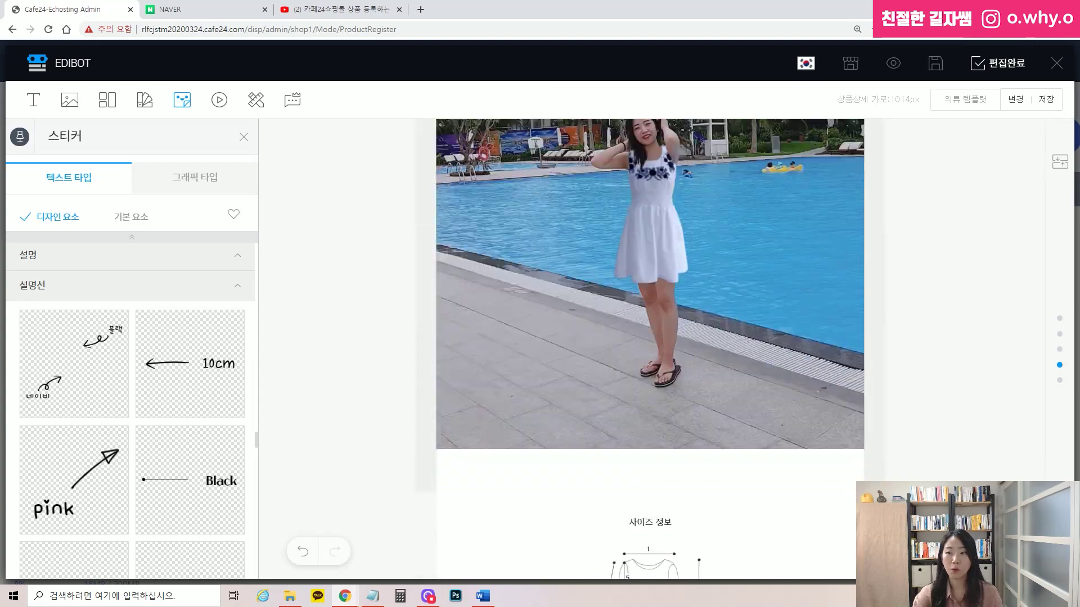
{"action": "scroll", "coordinate": [1057, 253], "scroll_direction": "up", "scroll_amount": 10}
{"action": "scroll", "coordinate": [1063, 171], "scroll_direction": "down", "scroll_amount": 15}
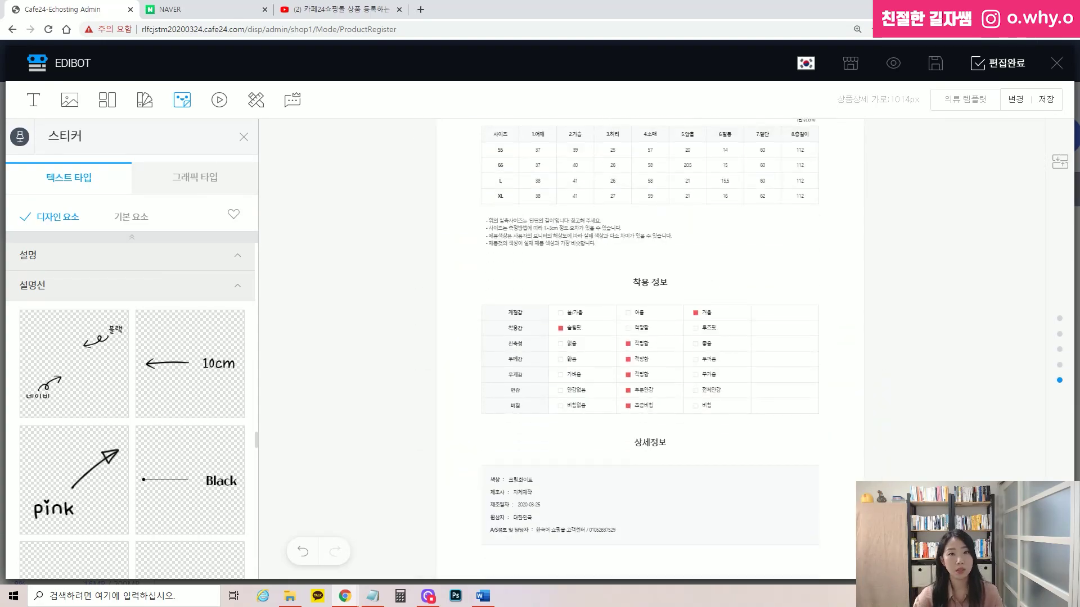
{"action": "scroll", "coordinate": [1044, 137], "scroll_direction": "up", "scroll_amount": 15}
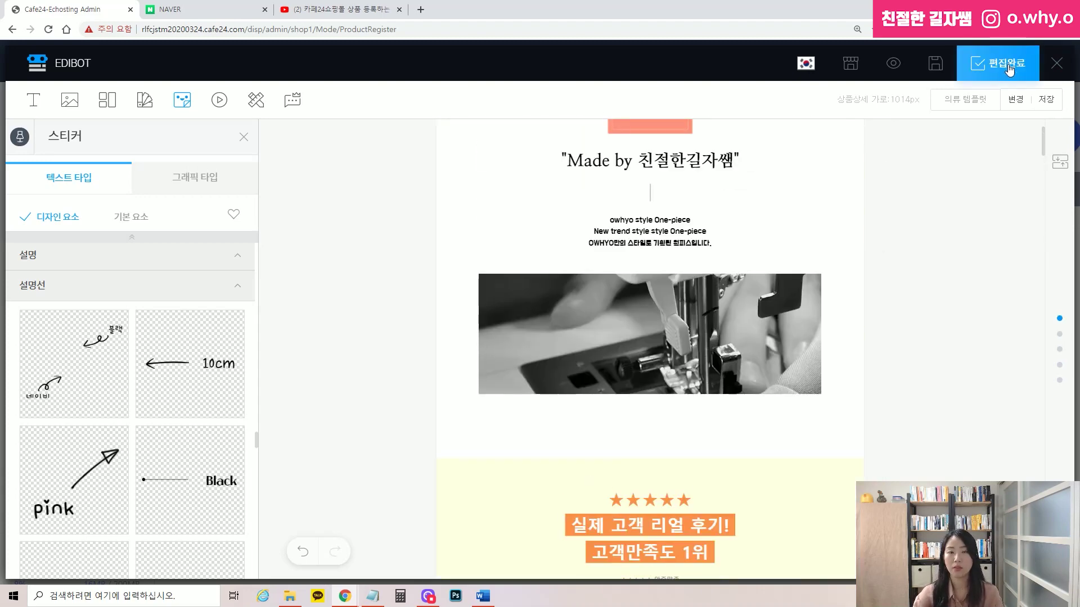
{"action": "left_click", "coordinate": [894, 64]}
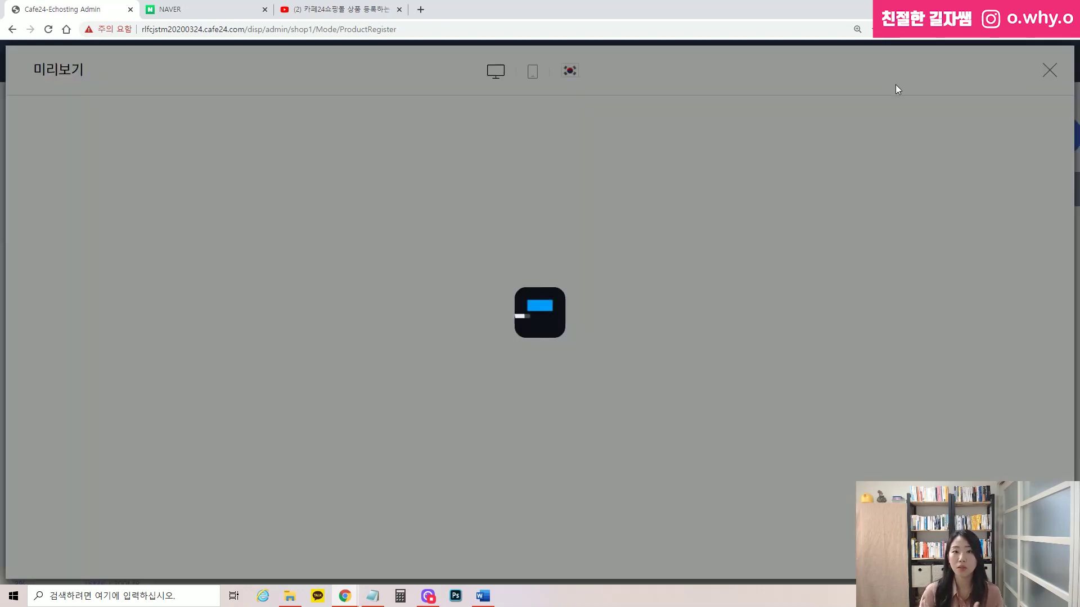
{"action": "scroll", "coordinate": [694, 178], "scroll_direction": "down", "scroll_amount": 20}
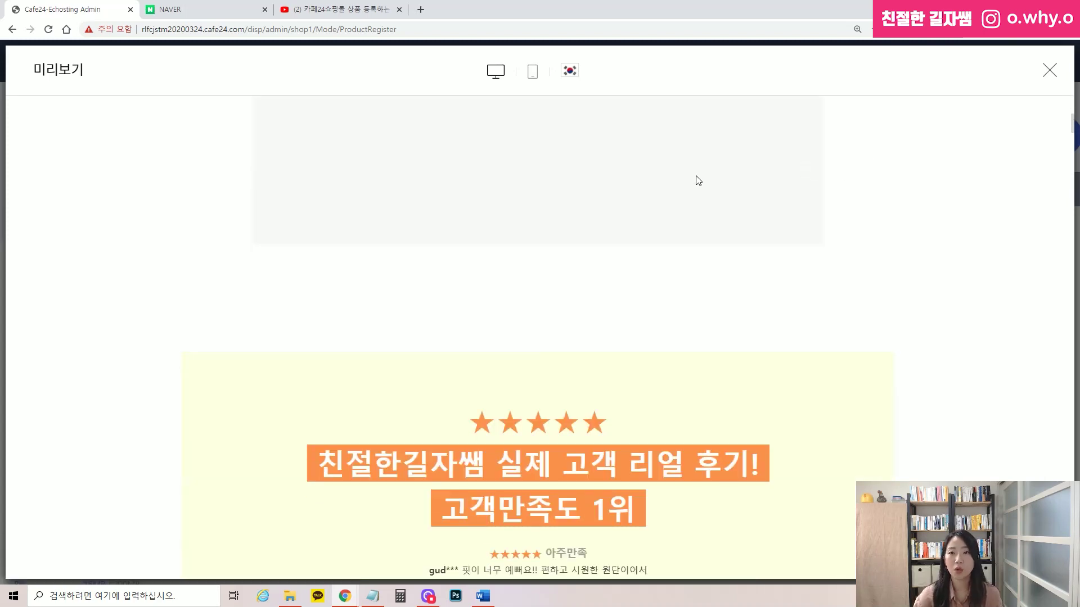
{"action": "scroll", "coordinate": [602, 179], "scroll_direction": "down", "scroll_amount": 5}
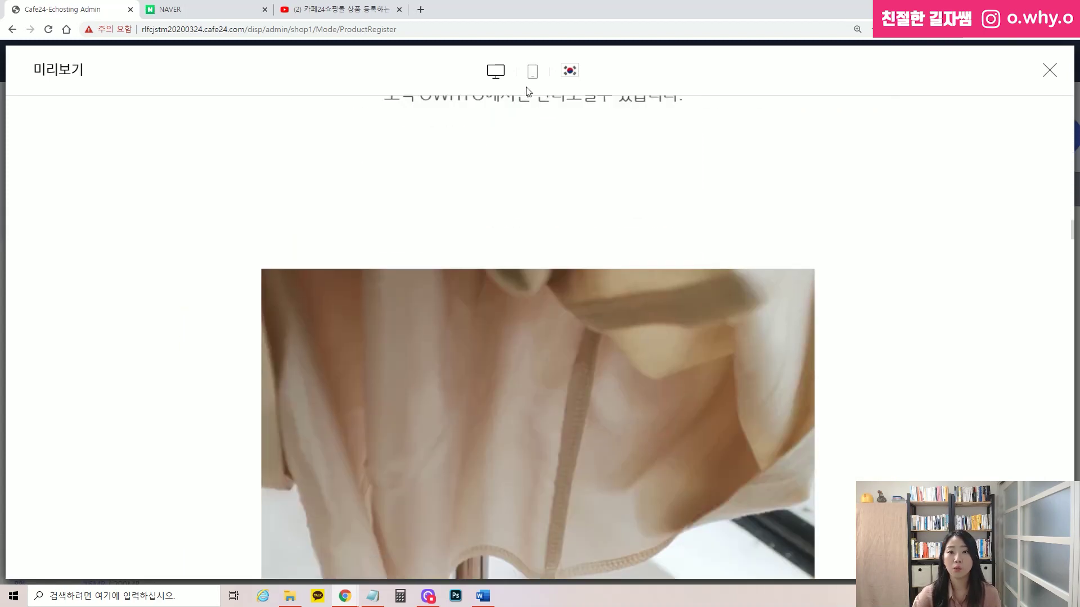
{"action": "left_click", "coordinate": [532, 71]}
{"action": "scroll", "coordinate": [598, 224], "scroll_direction": "up", "scroll_amount": 15}
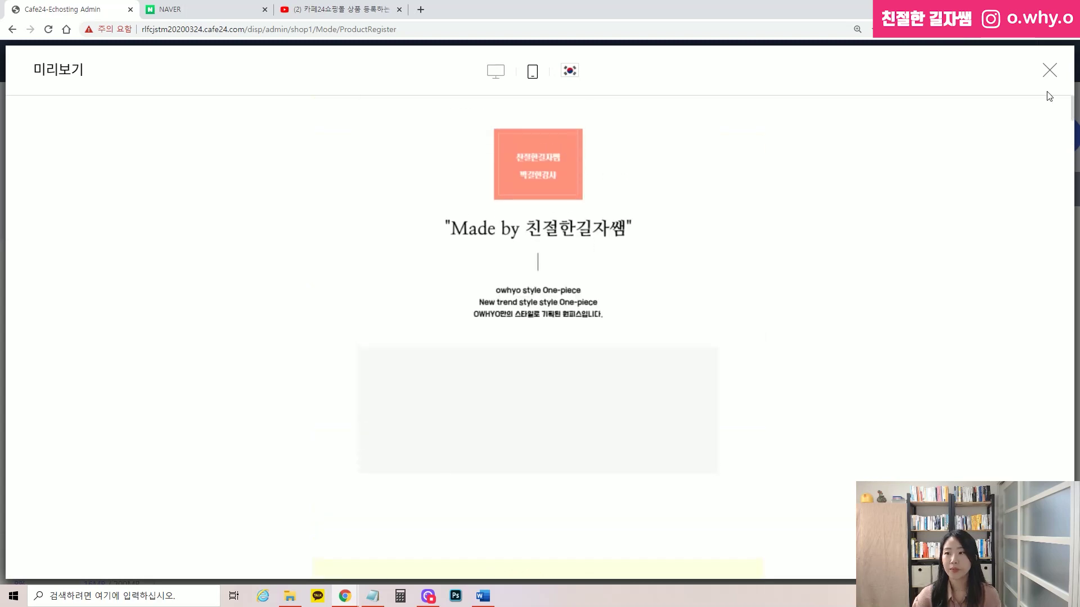
{"action": "left_click", "coordinate": [1049, 70]}
Step: Complete the product description editing and check the inserted content in the registration form's 상품 상세설명 area
{"action": "left_click", "coordinate": [1006, 63]}
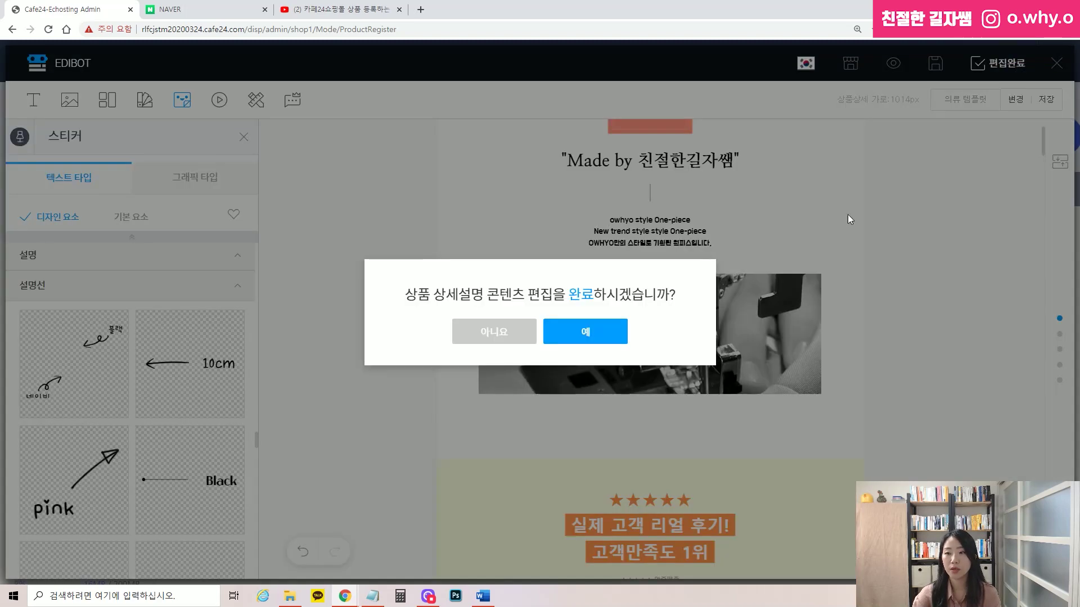
{"action": "left_click", "coordinate": [601, 337]}
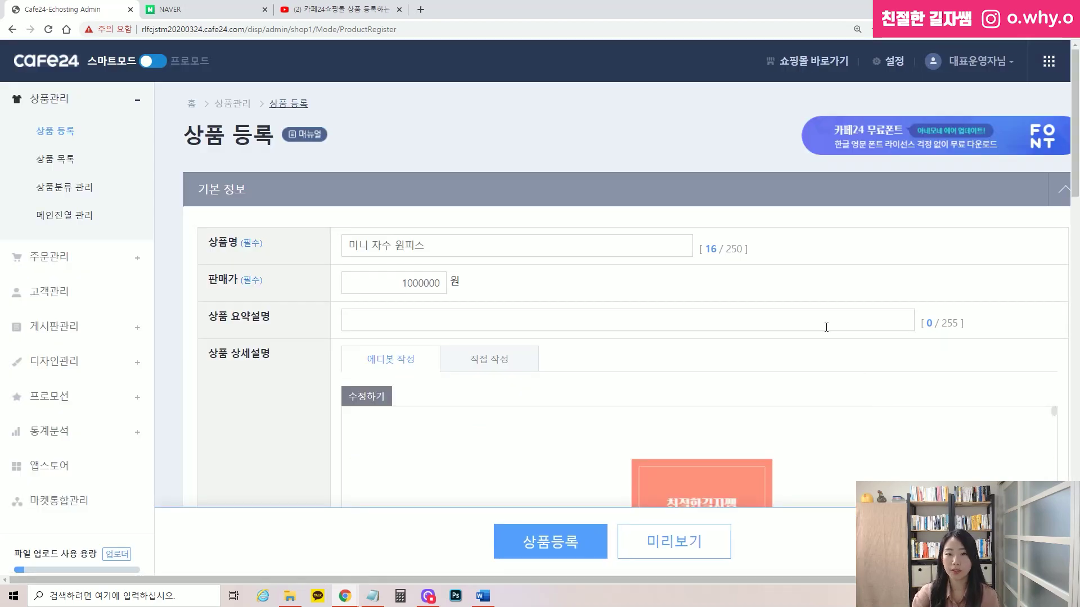
{"action": "scroll", "coordinate": [826, 327], "scroll_direction": "down", "scroll_amount": 5}
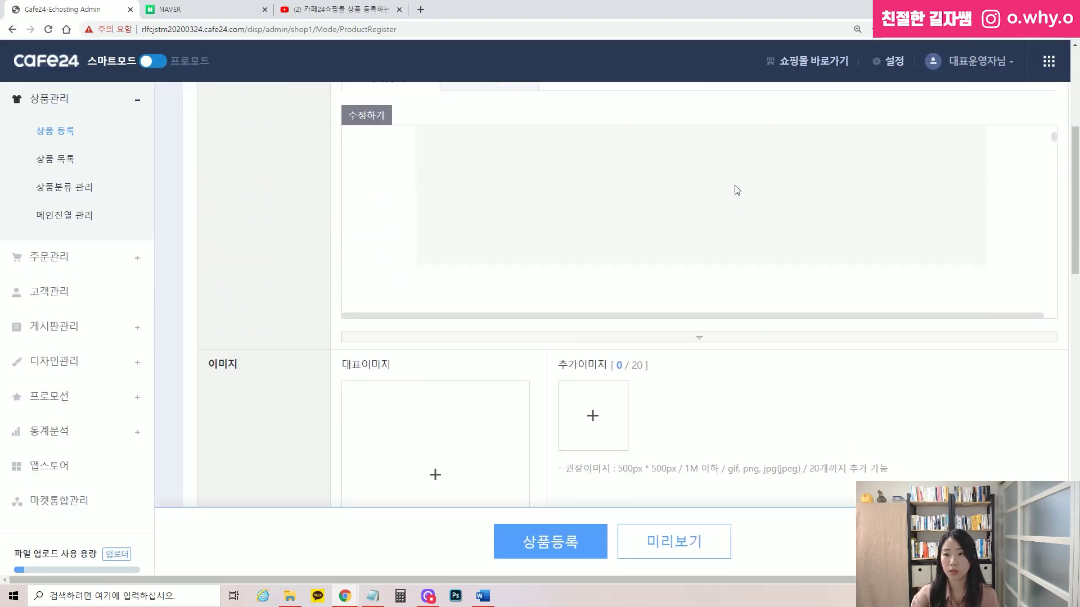
{"action": "scroll", "coordinate": [736, 190], "scroll_direction": "down", "scroll_amount": 5}
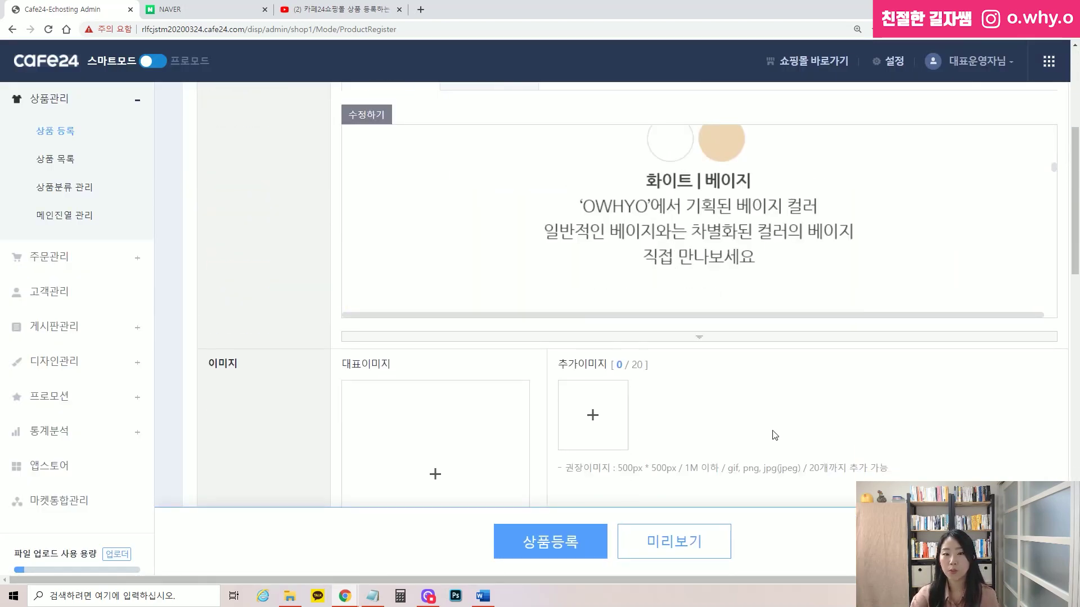
Step: Check the recommended 대표이미지 size and upload cloth_thm1.jpg from the 대표이미지 folder as the product's main image
{"action": "scroll", "coordinate": [774, 434], "scroll_direction": "down", "scroll_amount": 5}
{"action": "scroll", "coordinate": [368, 224], "scroll_direction": "up", "scroll_amount": 2}
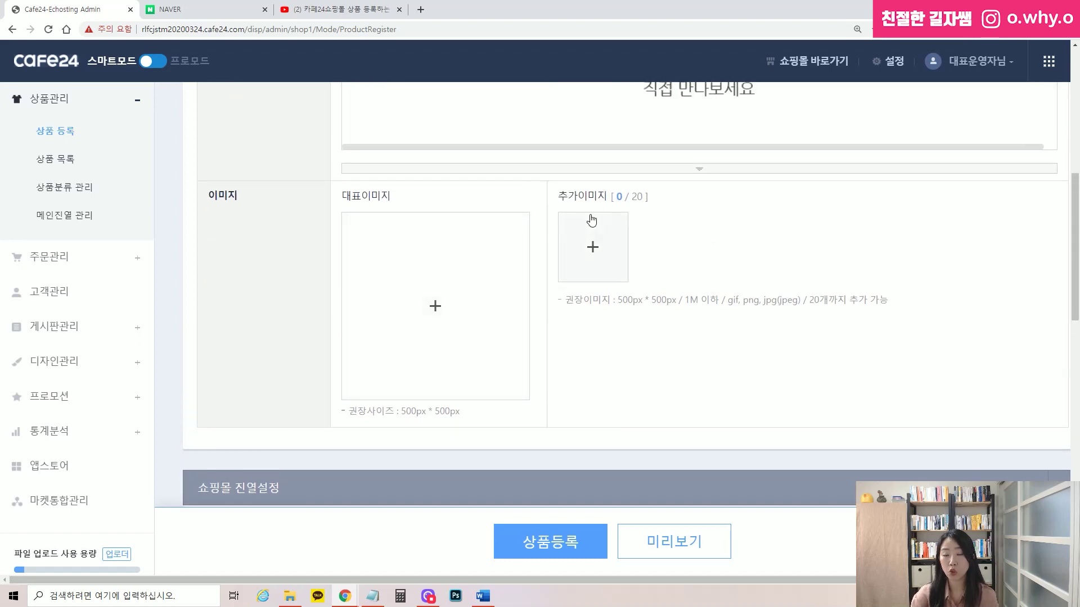
{"action": "left_click_drag", "start_coordinate": [398, 413], "coordinate": [444, 413]}
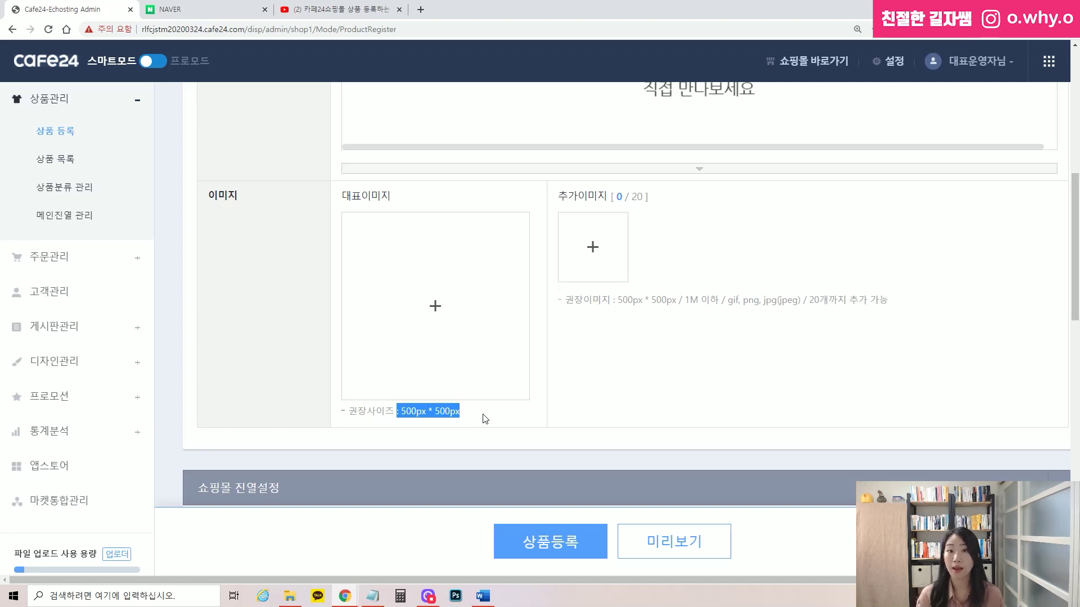
{"action": "left_click", "coordinate": [628, 409]}
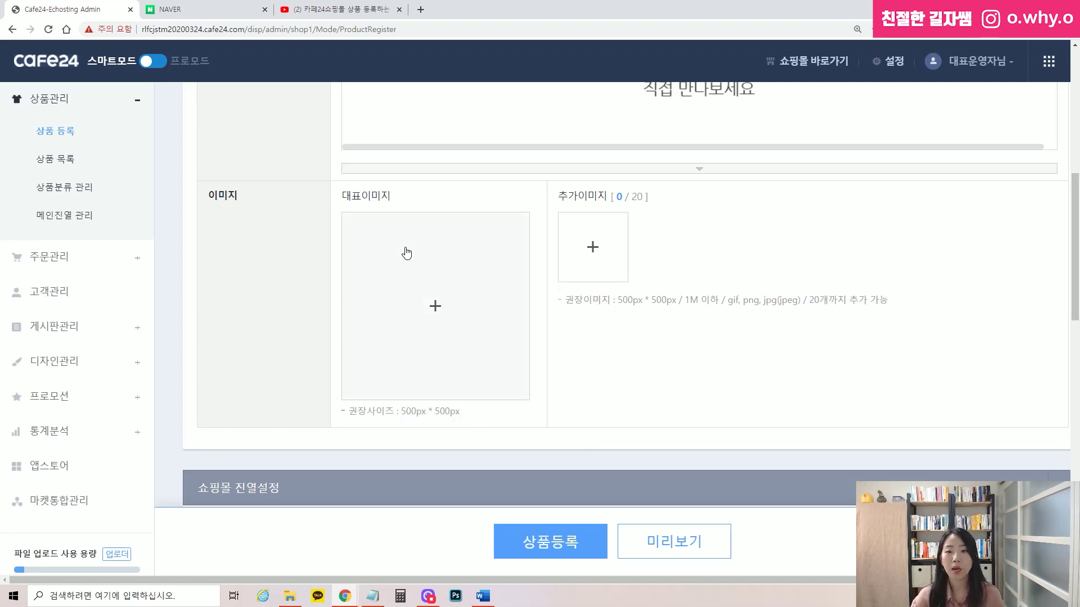
{"action": "left_click", "coordinate": [437, 306]}
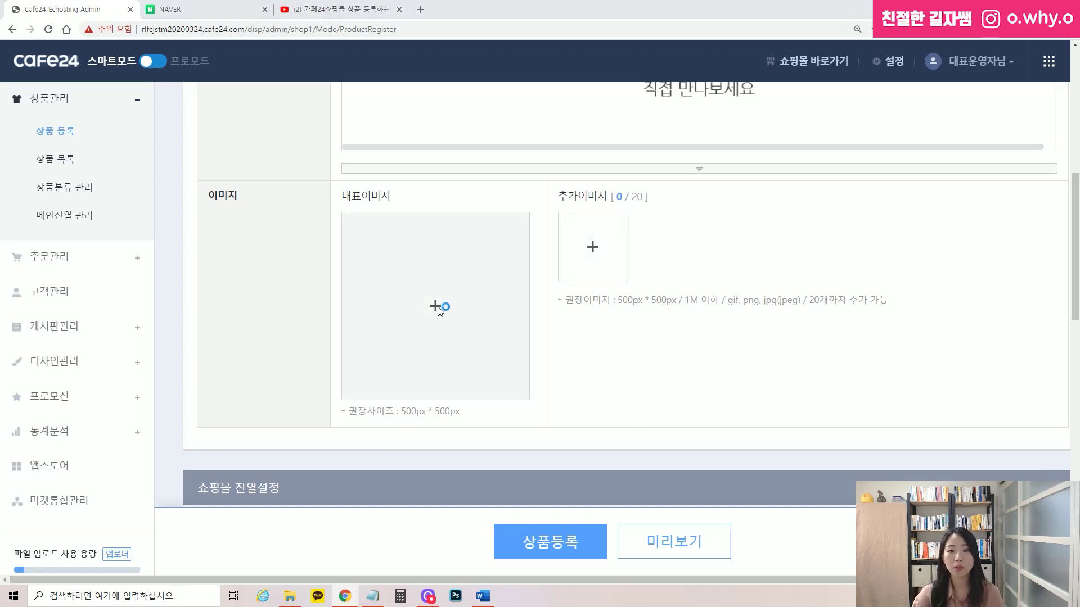
{"action": "left_click", "coordinate": [431, 141]}
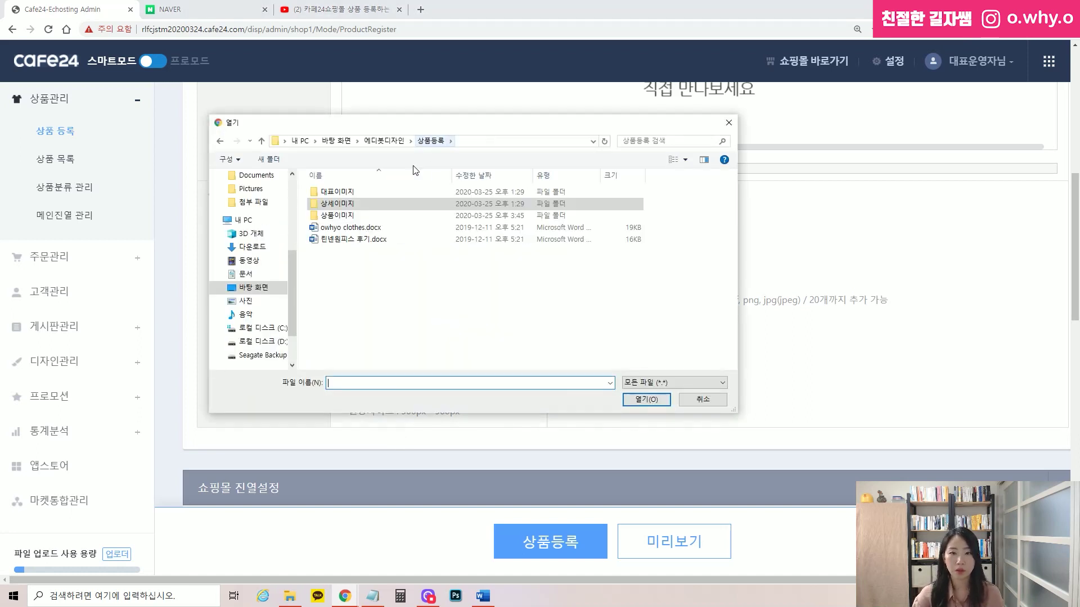
{"action": "double_click", "coordinate": [352, 189]}
{"action": "left_click", "coordinate": [338, 211]}
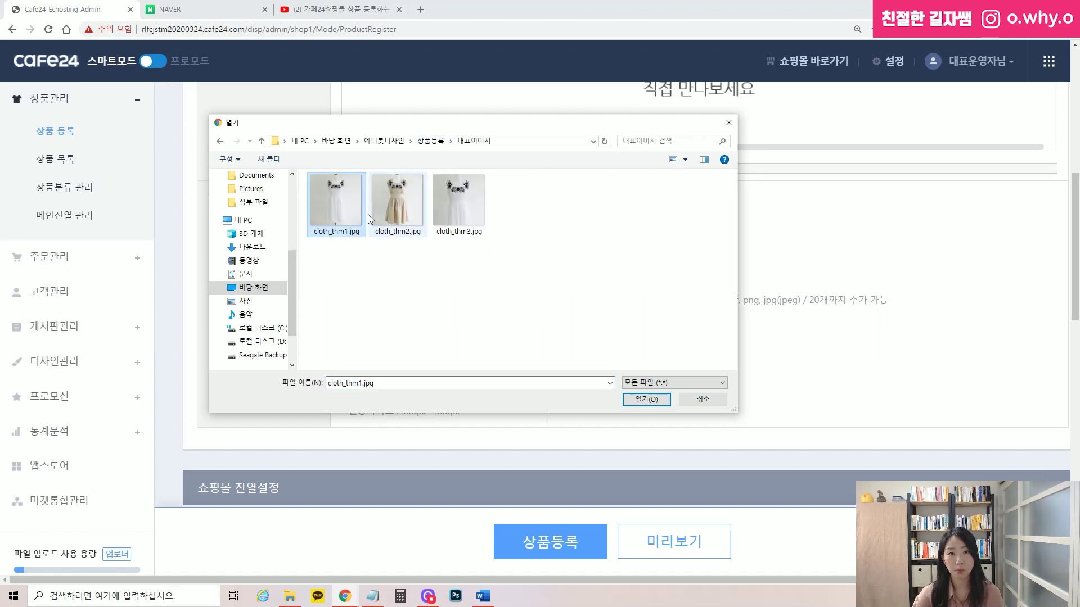
{"action": "left_click", "coordinate": [633, 401]}
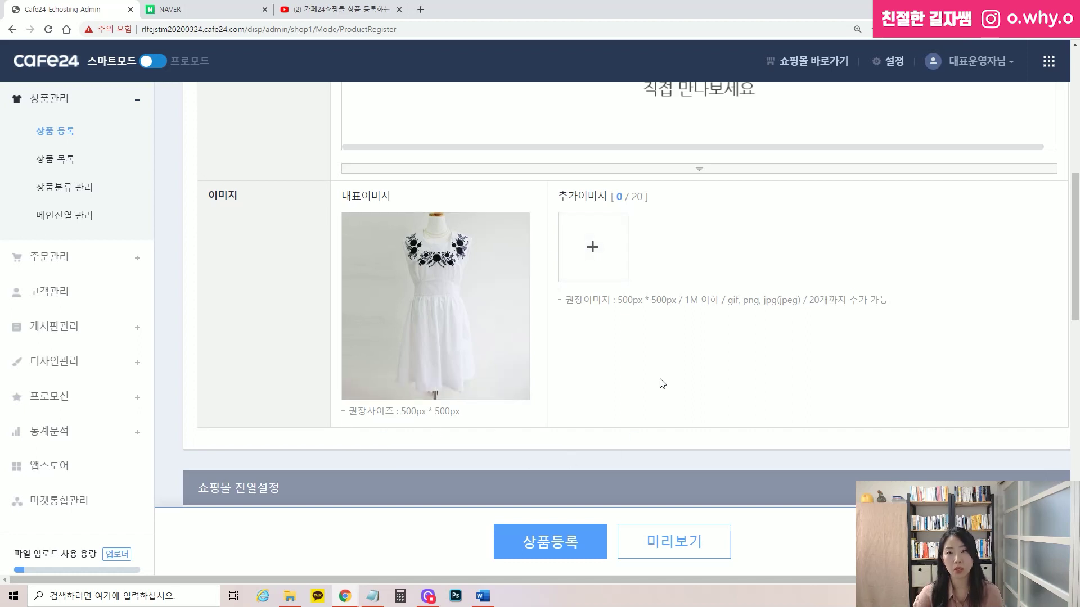
Step: Add cloth_thm2.jpg and cloth_thm3.jpg as the product's 추가이미지
{"action": "left_click", "coordinate": [605, 242]}
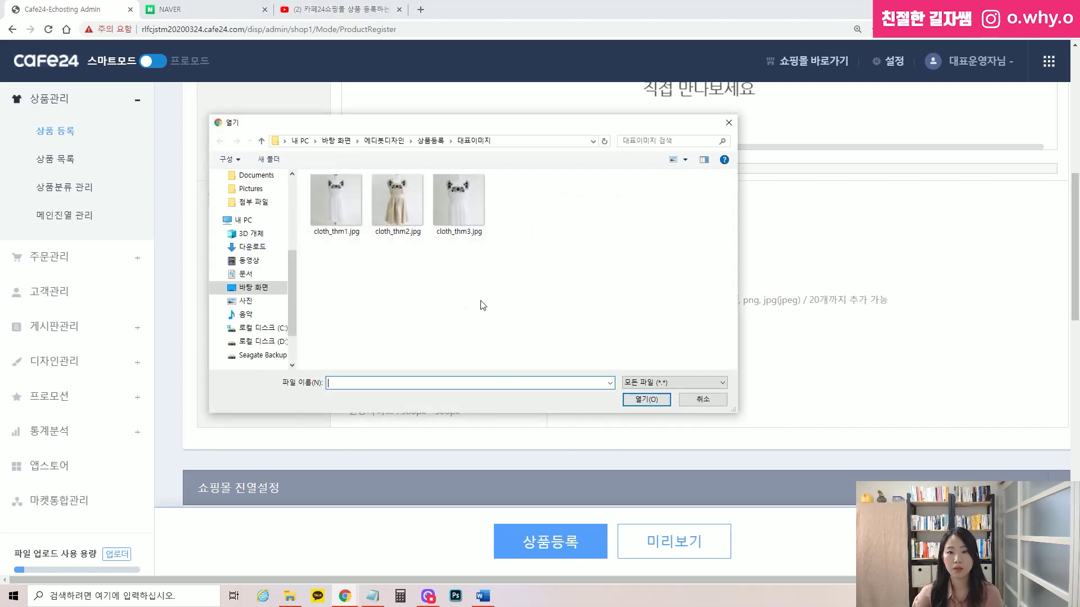
{"action": "left_click_drag", "start_coordinate": [500, 283], "coordinate": [405, 193]}
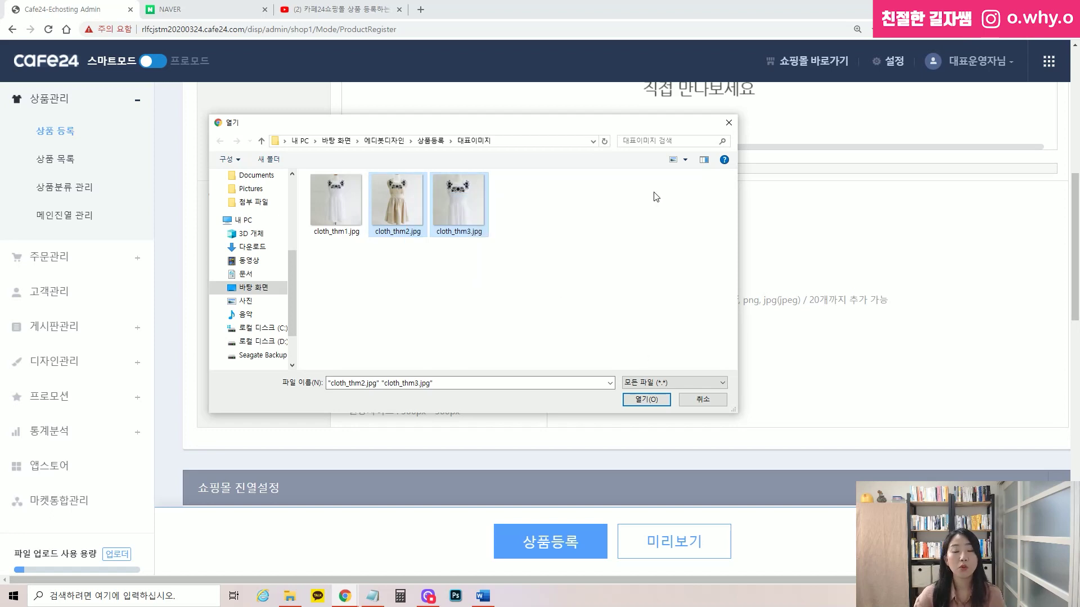
{"action": "left_click", "coordinate": [646, 400]}
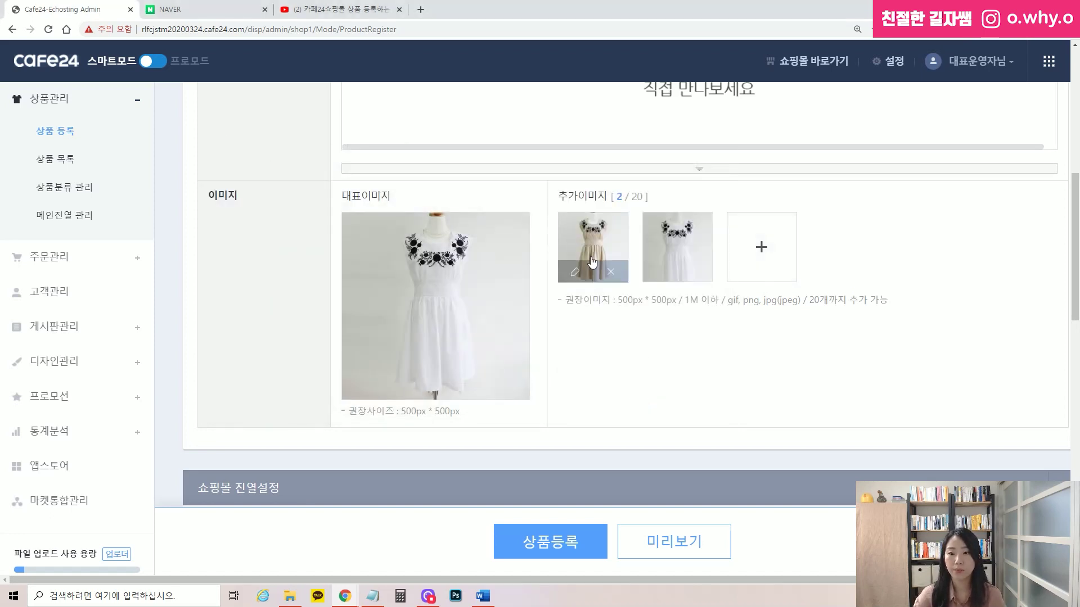
Step: Set the product to 진열함 and 판매함, and replace its 미진열 category with Dresses
{"action": "scroll", "coordinate": [723, 344], "scroll_direction": "down", "scroll_amount": 5}
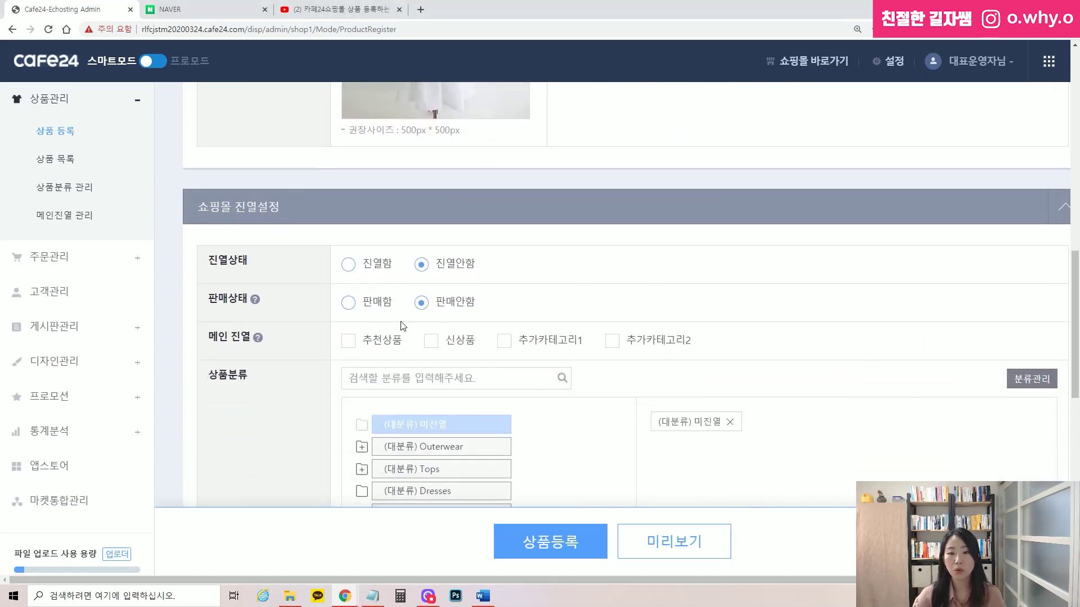
{"action": "left_click", "coordinate": [376, 261]}
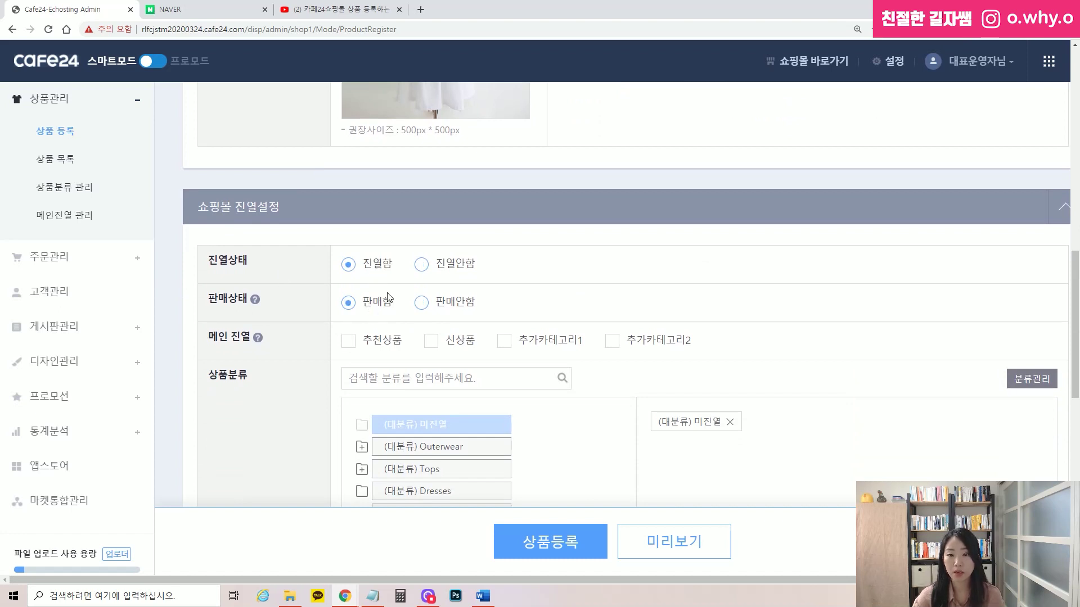
{"action": "scroll", "coordinate": [466, 281], "scroll_direction": "down", "scroll_amount": 3}
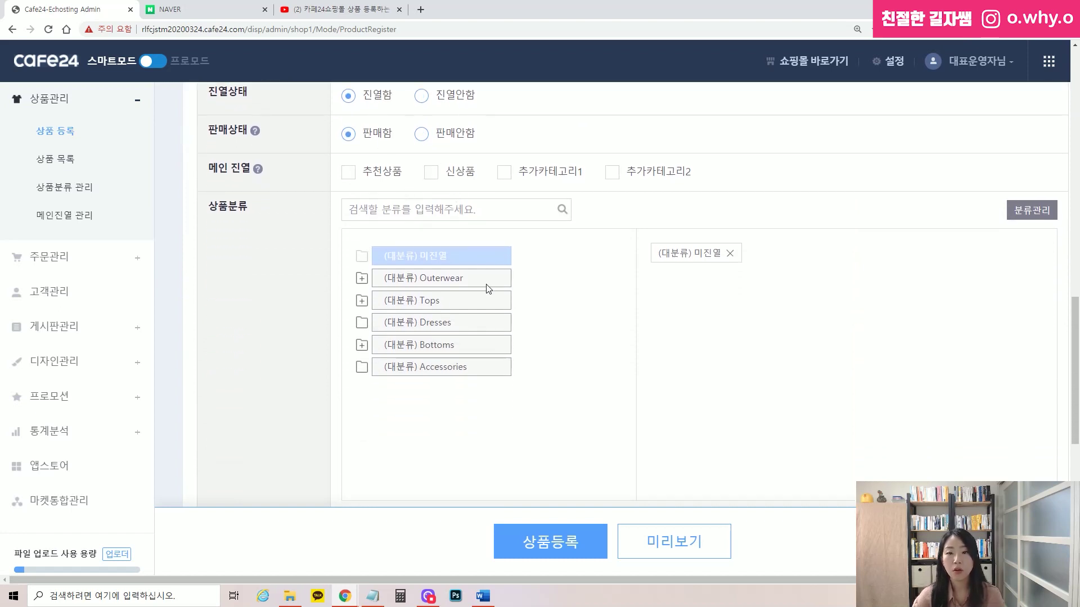
{"action": "left_click", "coordinate": [730, 255]}
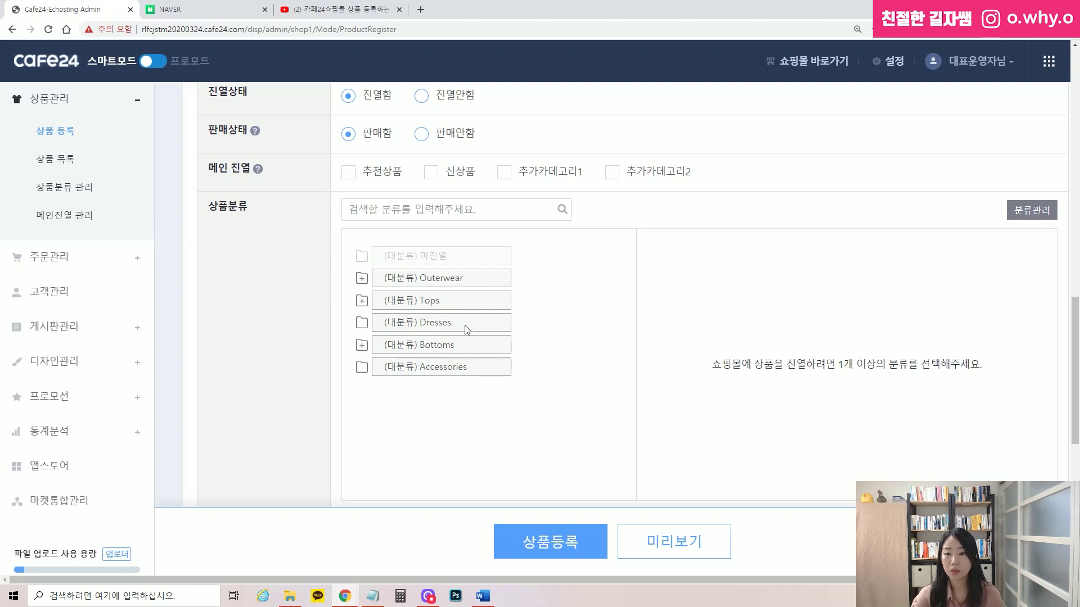
{"action": "left_click", "coordinate": [428, 329]}
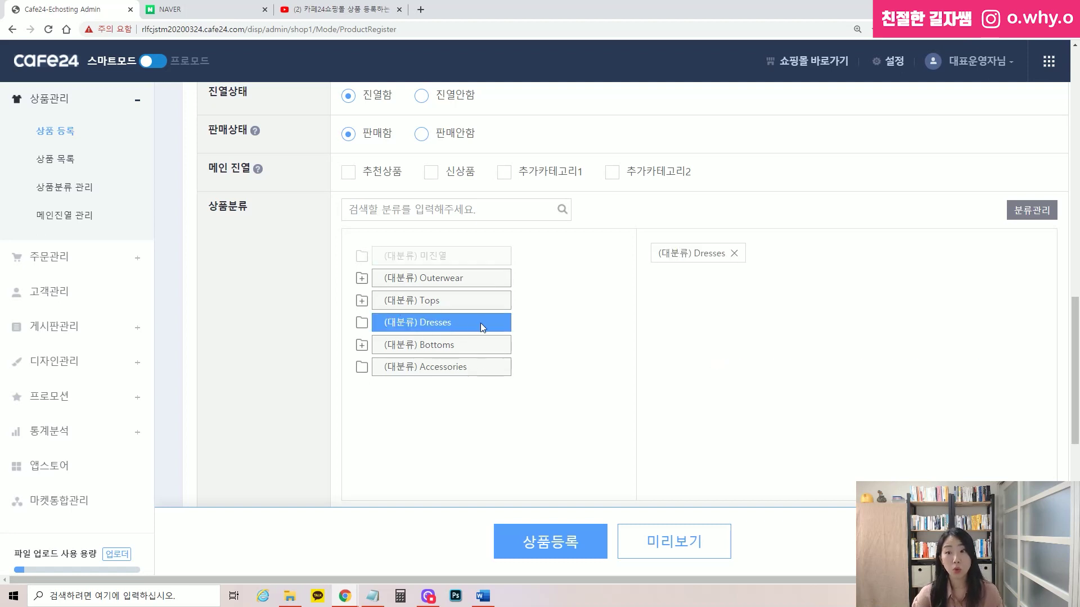
{"action": "scroll", "coordinate": [701, 302], "scroll_direction": "down", "scroll_amount": 1}
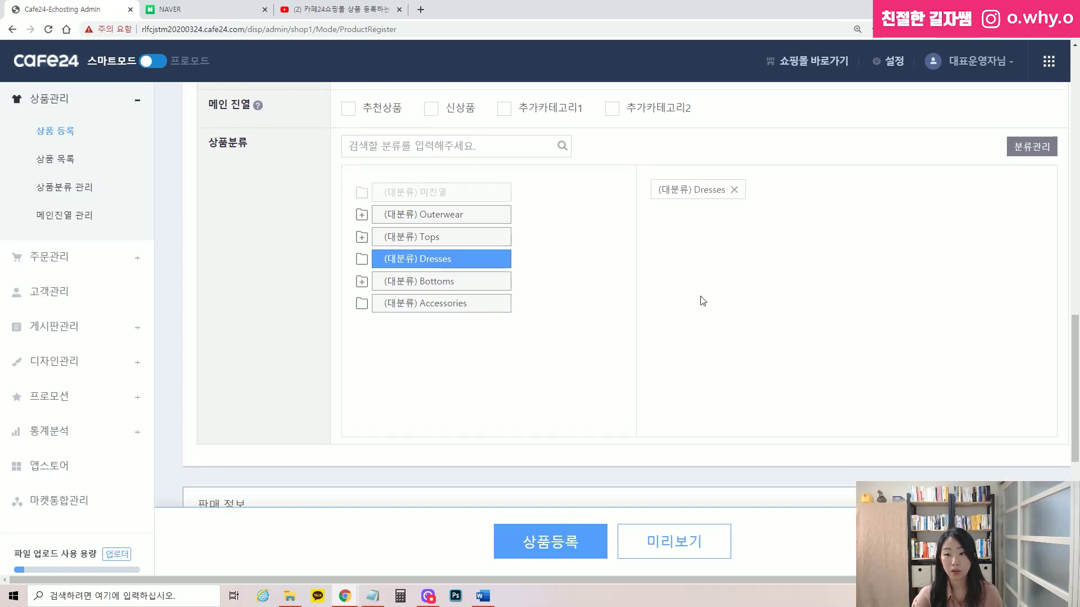
Step: Review the remaining collapsed settings sections and submit the product registration, acknowledging the save
{"action": "scroll", "coordinate": [703, 301], "scroll_direction": "down", "scroll_amount": 6}
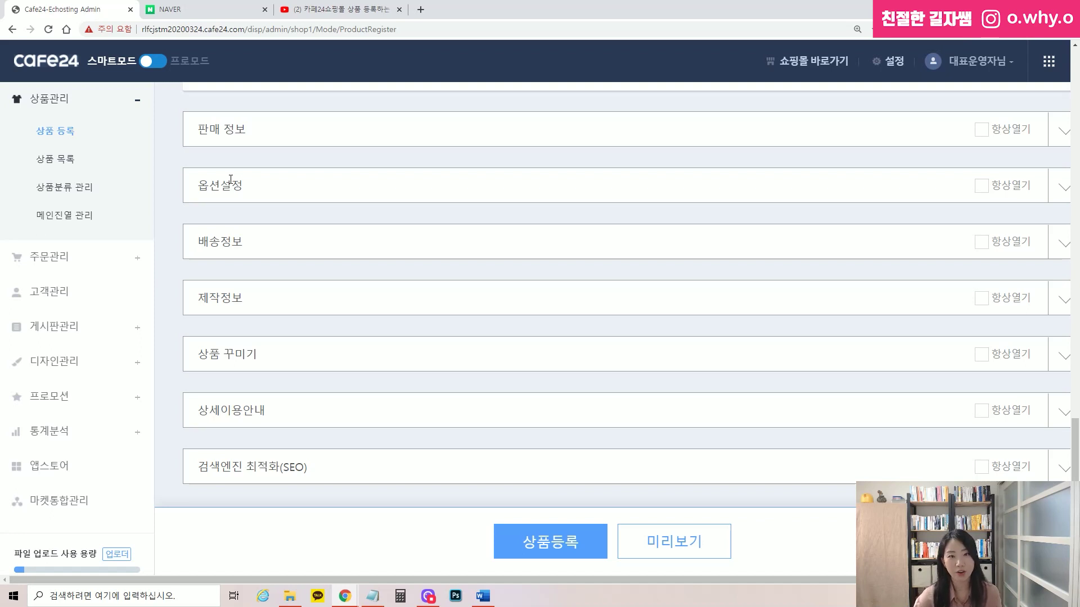
{"action": "scroll", "coordinate": [227, 181], "scroll_direction": "up", "scroll_amount": 5}
{"action": "scroll", "coordinate": [561, 302], "scroll_direction": "down", "scroll_amount": 5}
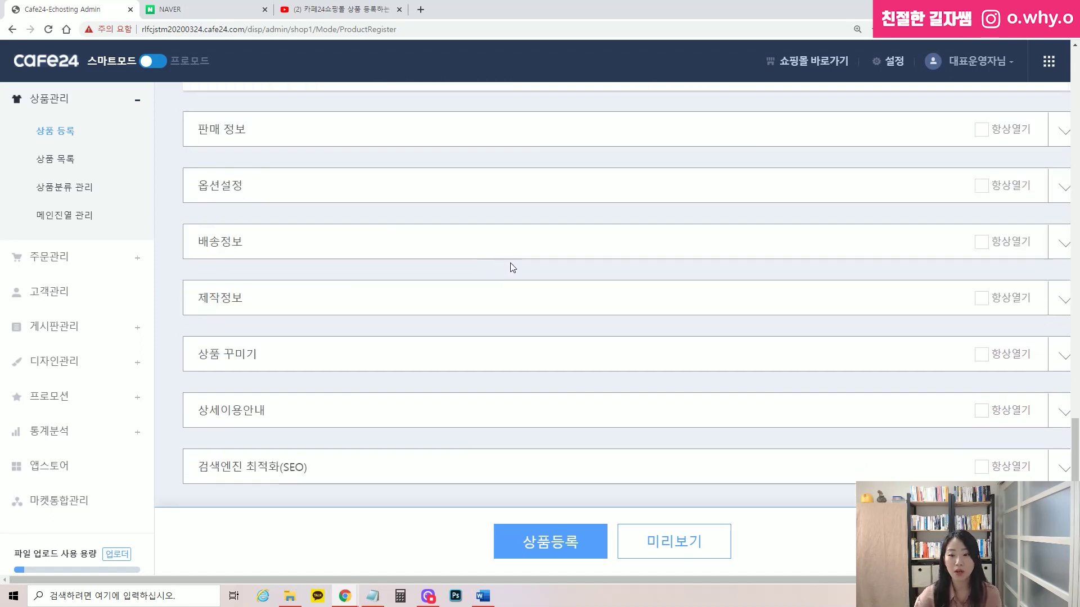
{"action": "left_click", "coordinate": [553, 543]}
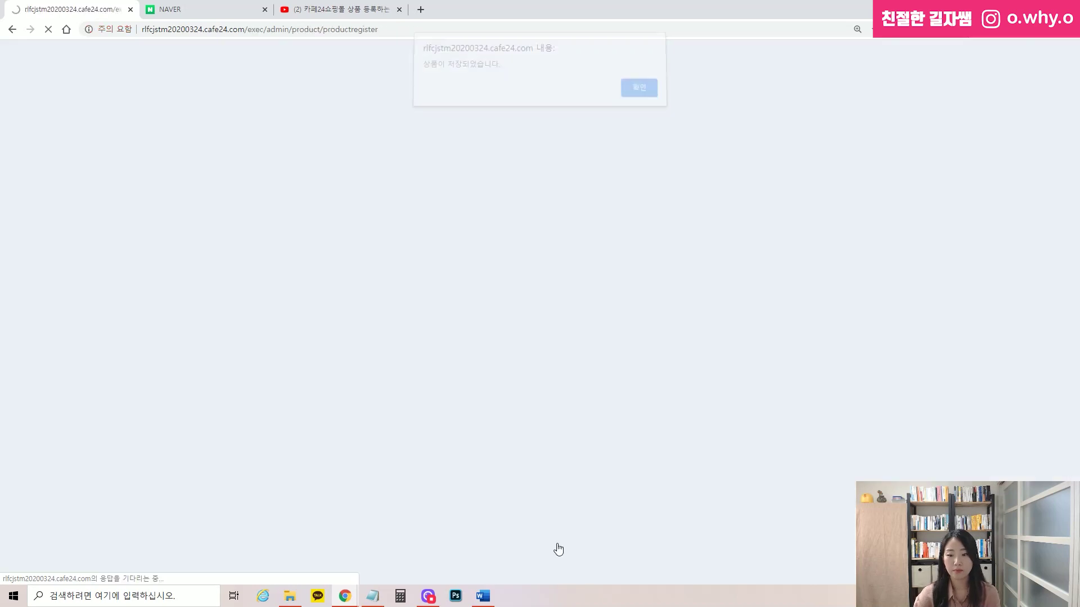
{"action": "left_click", "coordinate": [635, 95]}
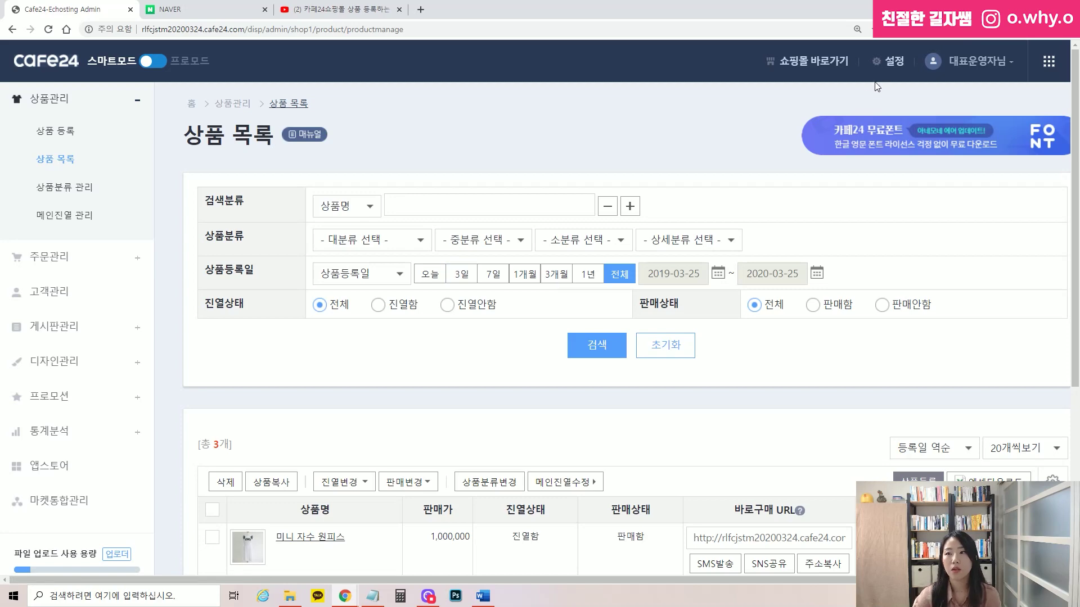
Step: Open the PC version of the shop, hide its admin bar, and open 미니 자수 원피스 from the Dresses category
{"action": "left_click", "coordinate": [822, 64]}
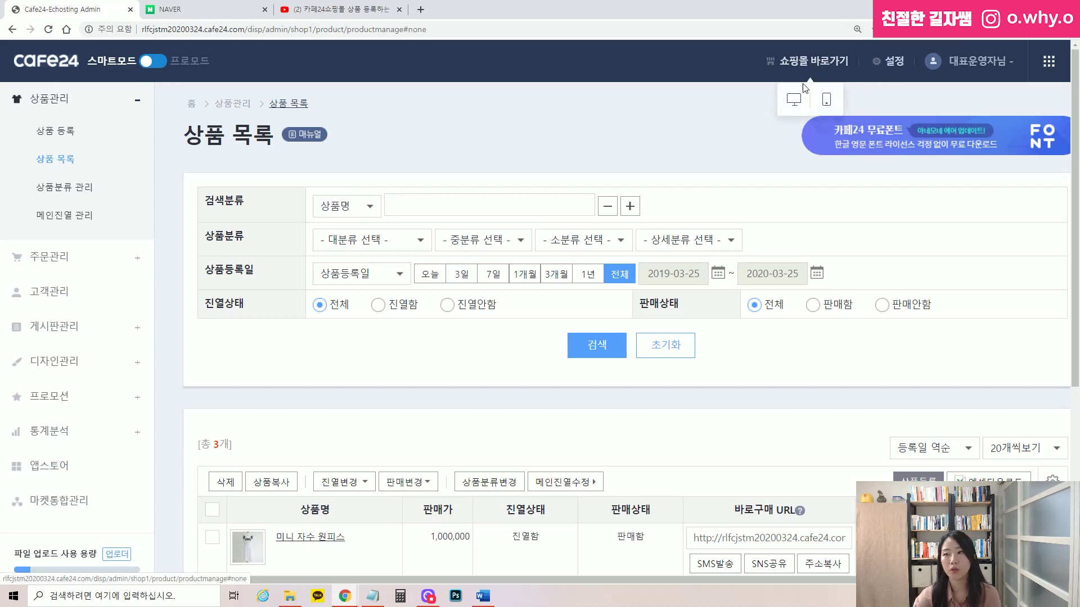
{"action": "left_click", "coordinate": [795, 101]}
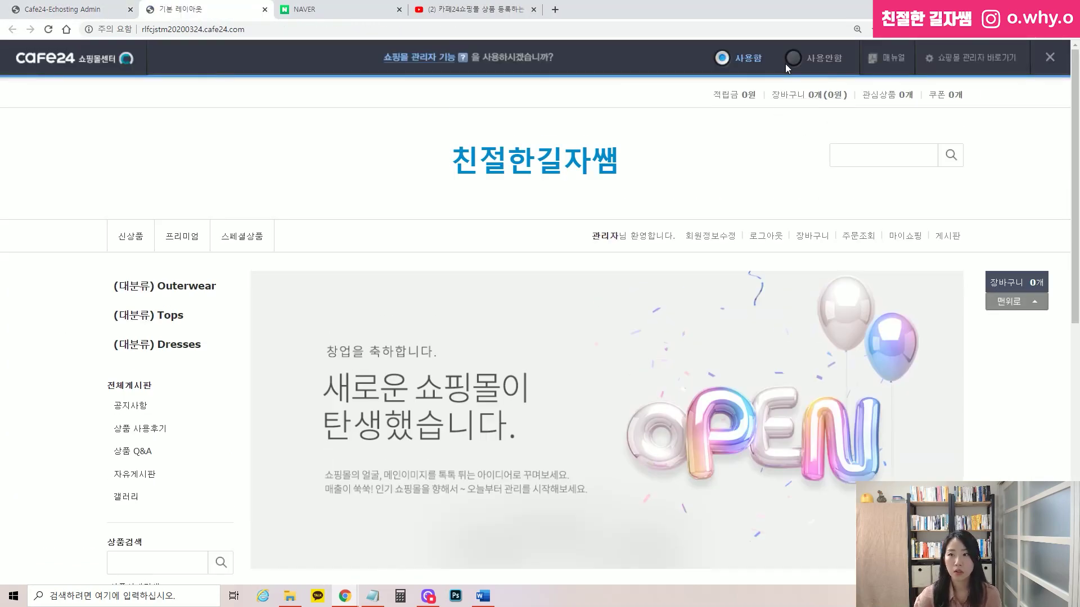
{"action": "left_click", "coordinate": [1050, 57]}
{"action": "left_click", "coordinate": [176, 304]}
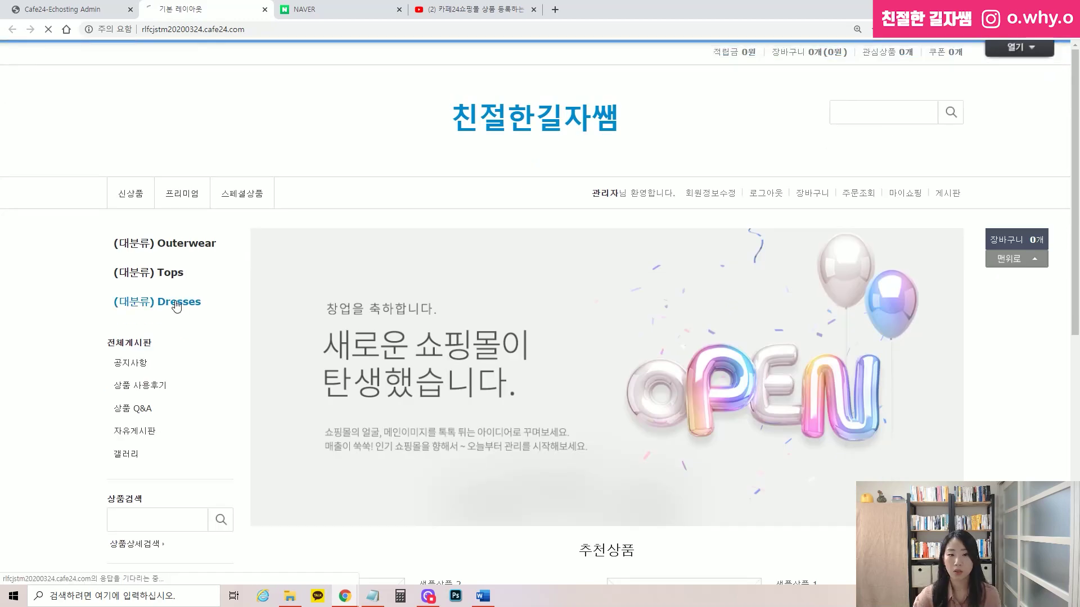
{"action": "scroll", "coordinate": [666, 378], "scroll_direction": "down", "scroll_amount": 3}
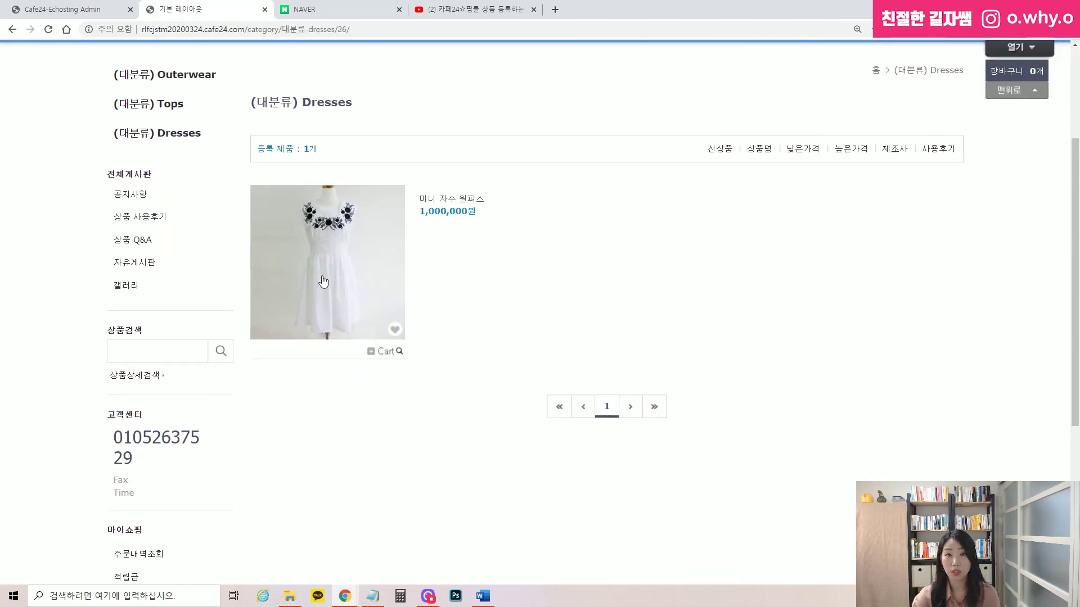
{"action": "left_click", "coordinate": [322, 281]}
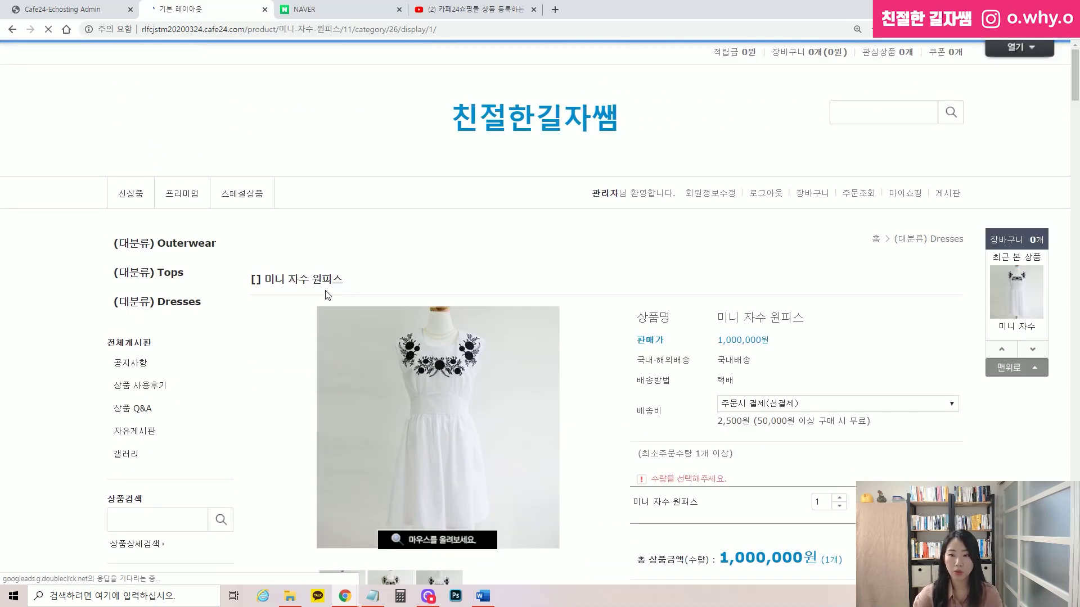
Step: Examine the live product page from its main and additional images through the detail content to the size, 착용 정보 and 상세정보 sections
{"action": "scroll", "coordinate": [600, 233], "scroll_direction": "down", "scroll_amount": 2}
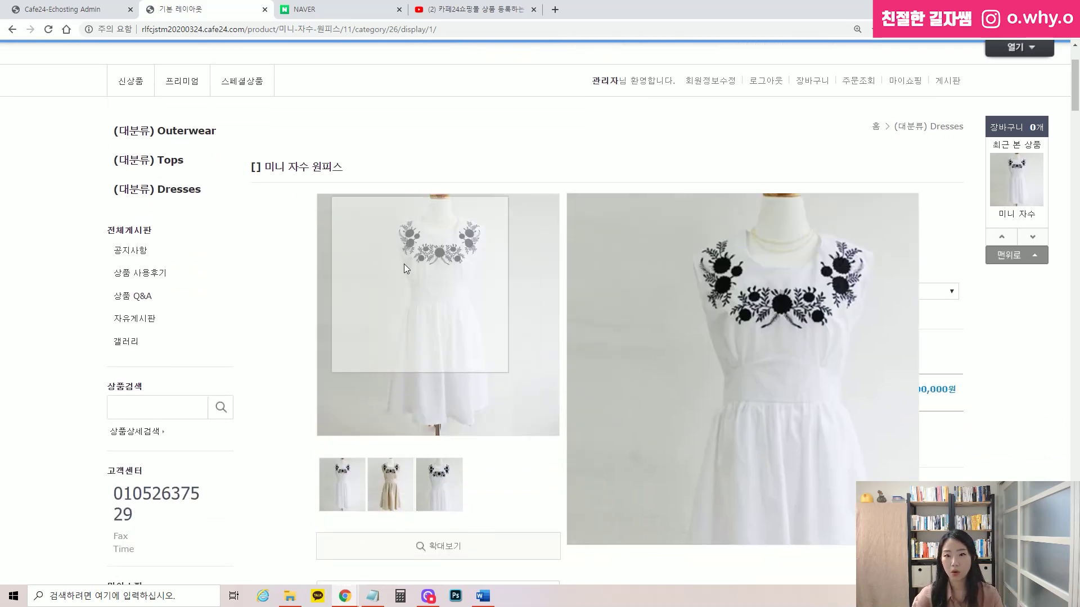
{"action": "scroll", "coordinate": [404, 264], "scroll_direction": "down", "scroll_amount": 2}
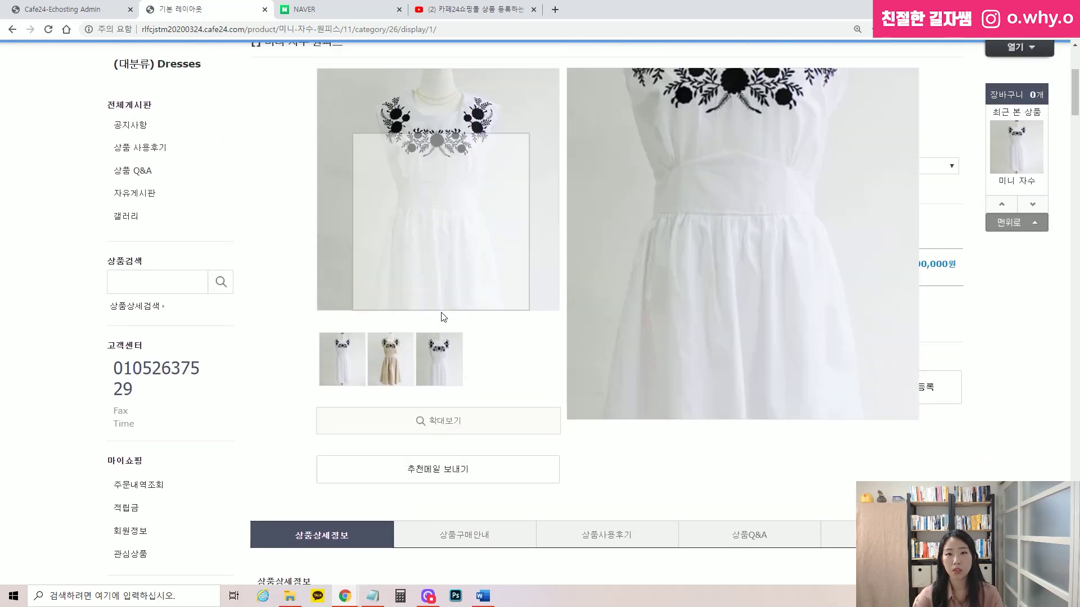
{"action": "scroll", "coordinate": [979, 368], "scroll_direction": "down", "scroll_amount": 8}
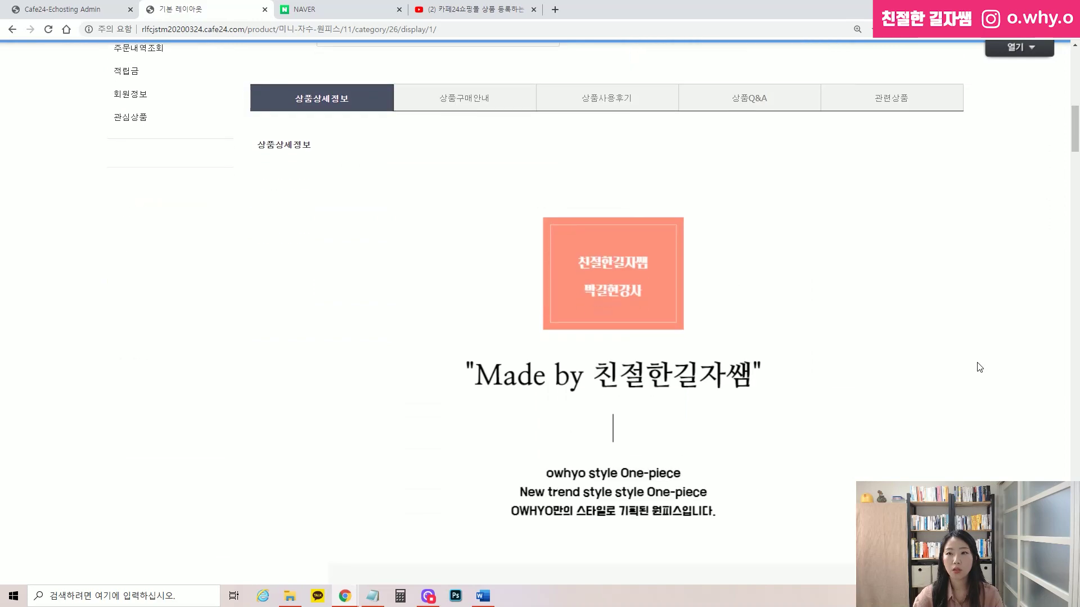
{"action": "scroll", "coordinate": [547, 205], "scroll_direction": "down", "scroll_amount": 10}
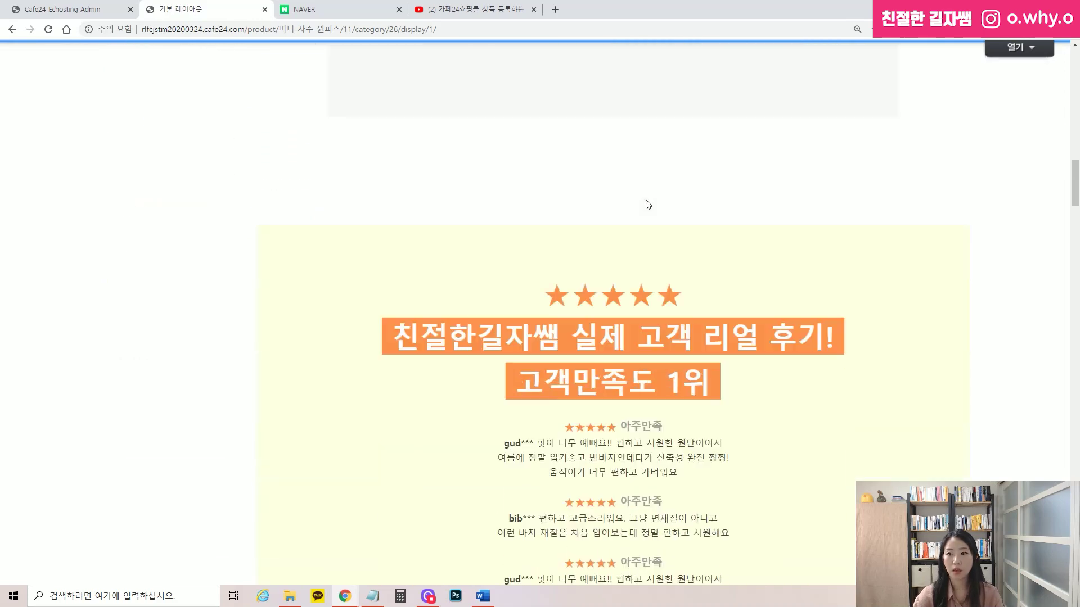
{"action": "scroll", "coordinate": [648, 205], "scroll_direction": "down", "scroll_amount": 20}
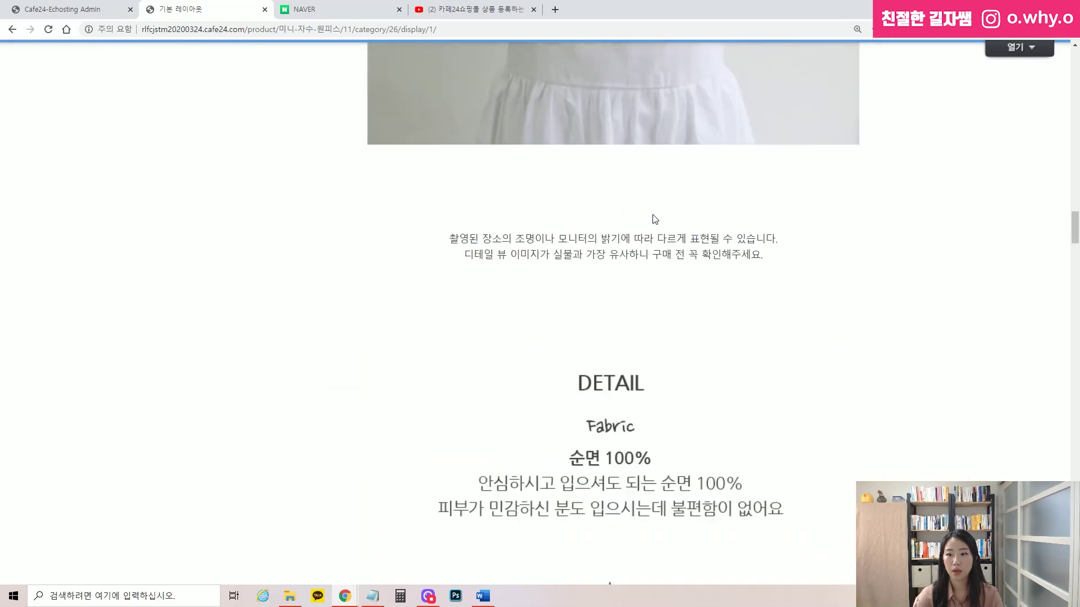
{"action": "scroll", "coordinate": [654, 220], "scroll_direction": "down", "scroll_amount": 7}
{"action": "scroll", "coordinate": [655, 220], "scroll_direction": "down", "scroll_amount": 20}
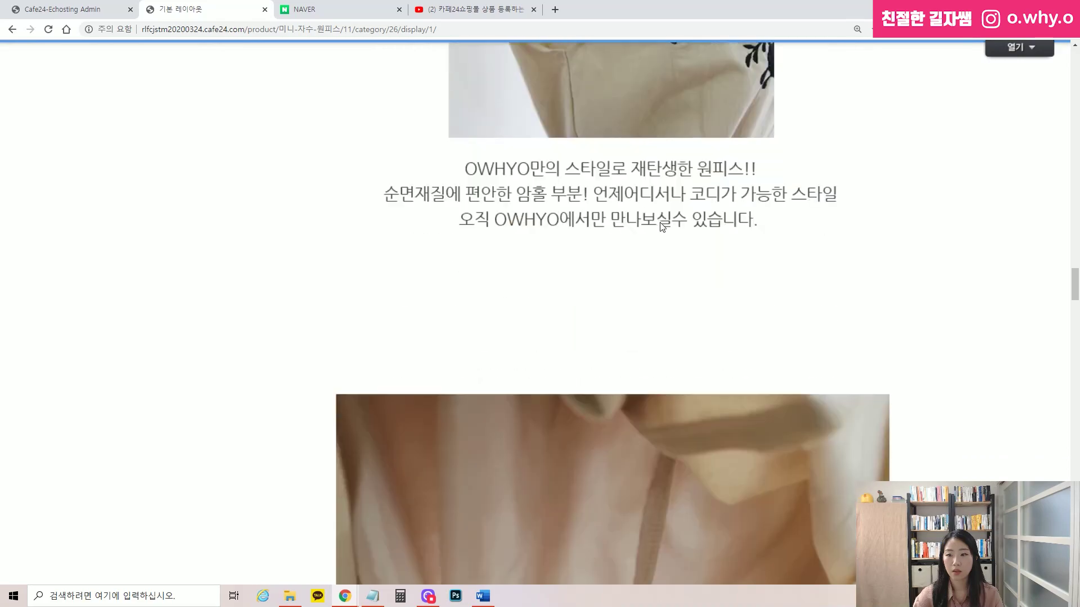
{"action": "scroll", "coordinate": [662, 225], "scroll_direction": "down", "scroll_amount": 20}
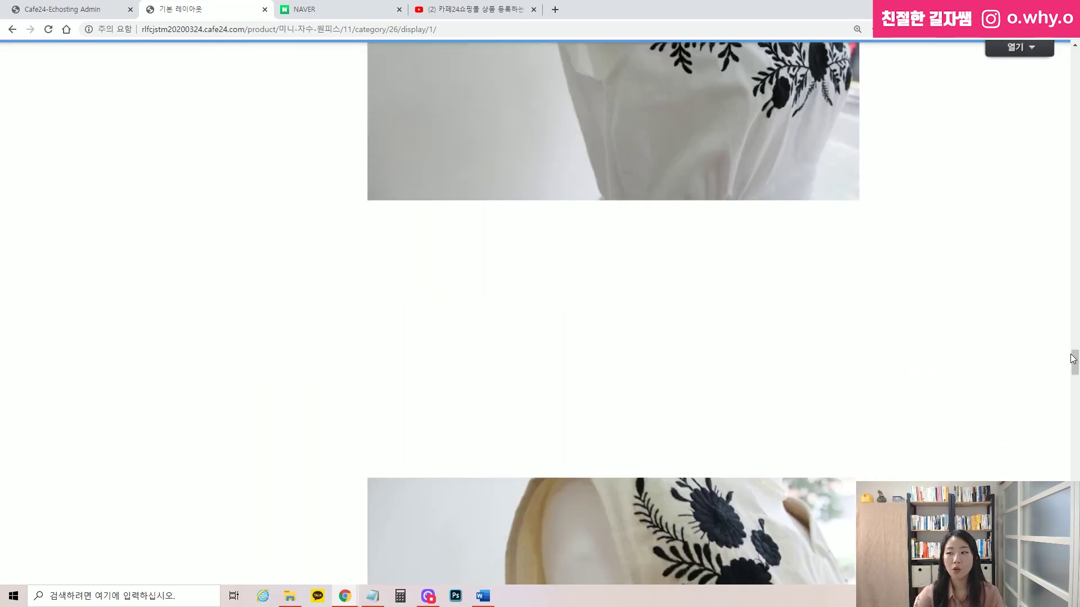
{"action": "left_click_drag", "start_coordinate": [1073, 358], "coordinate": [1074, 451]}
{"action": "scroll", "coordinate": [613, 315], "scroll_direction": "down", "scroll_amount": 8}
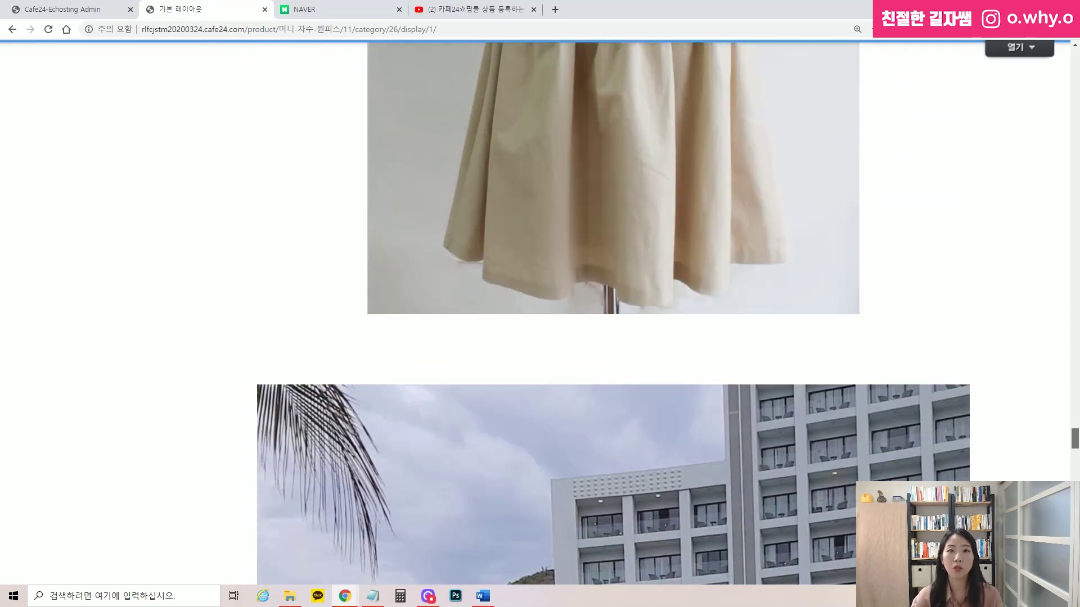
{"action": "scroll", "coordinate": [613, 315], "scroll_direction": "down", "scroll_amount": 15}
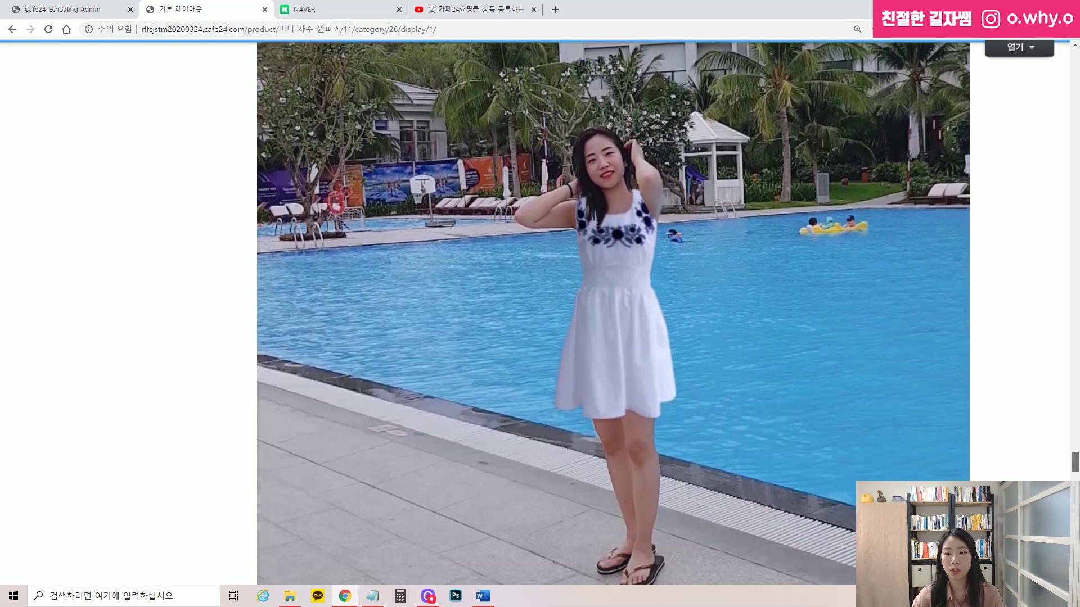
{"action": "scroll", "coordinate": [792, 409], "scroll_direction": "down", "scroll_amount": 5}
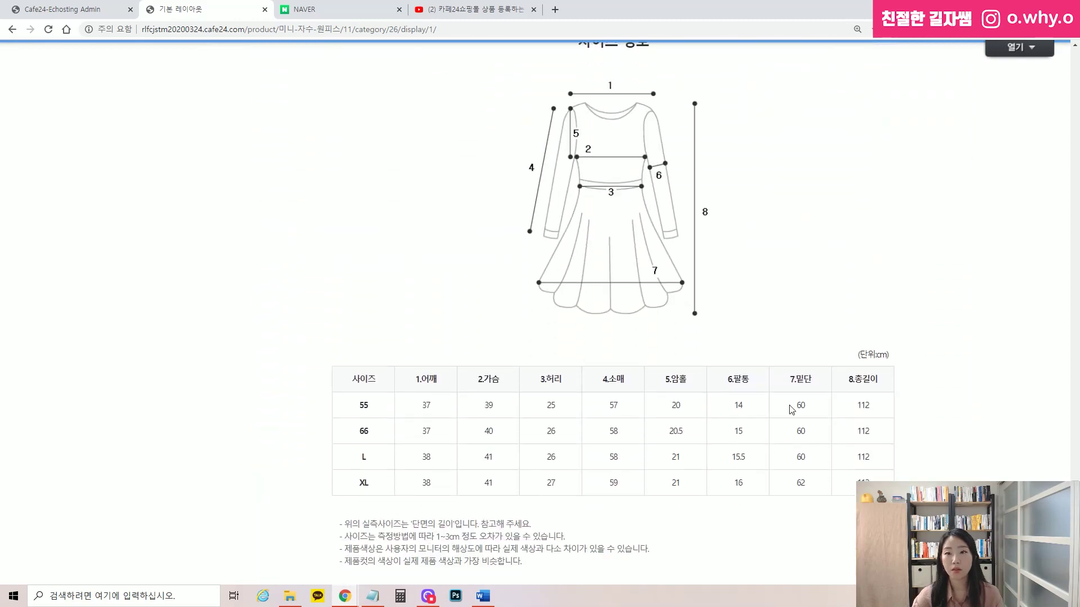
{"action": "scroll", "coordinate": [755, 251], "scroll_direction": "down", "scroll_amount": 9}
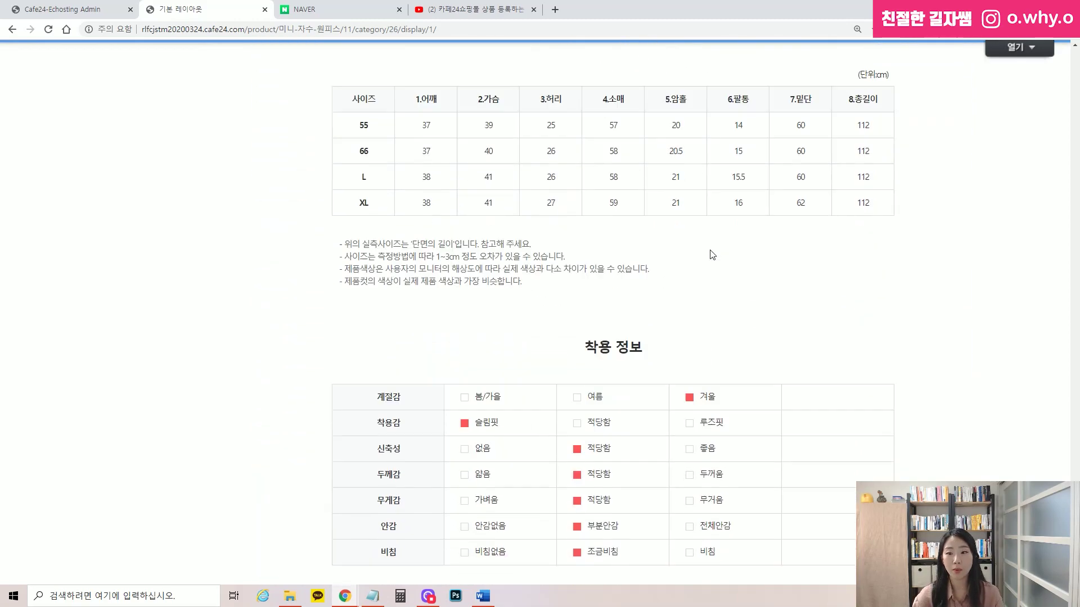
{"action": "scroll", "coordinate": [627, 210], "scroll_direction": "down", "scroll_amount": 4}
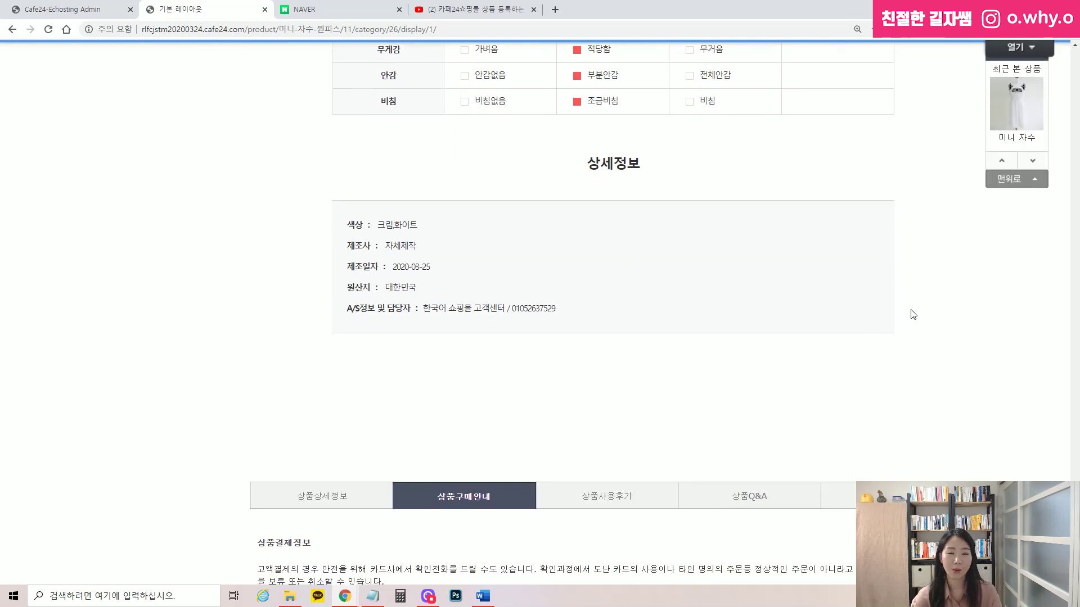
{"action": "scroll", "coordinate": [969, 344], "scroll_direction": "up", "scroll_amount": 4}
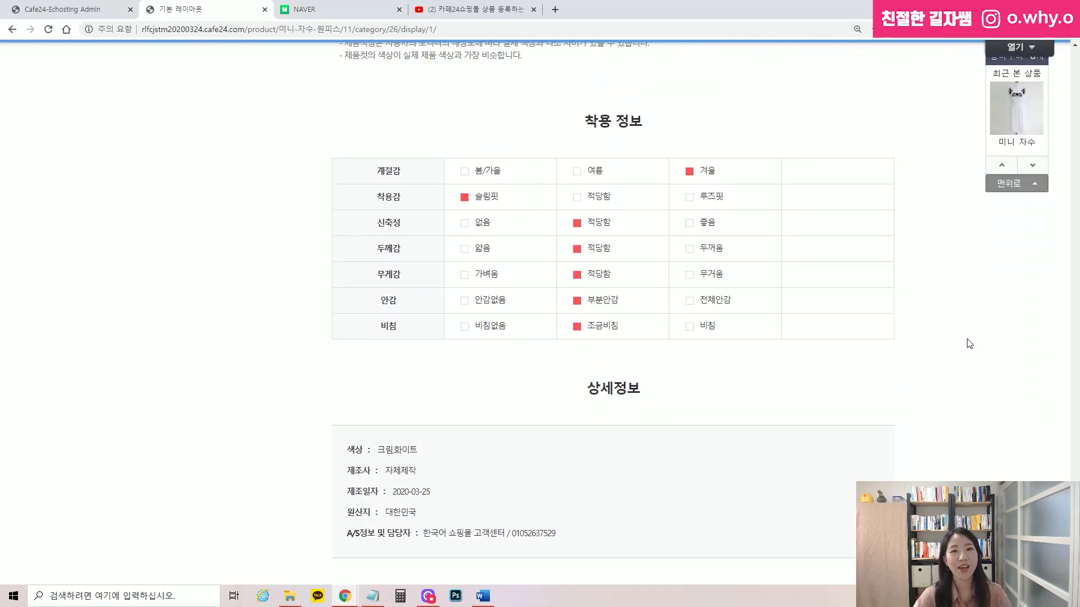